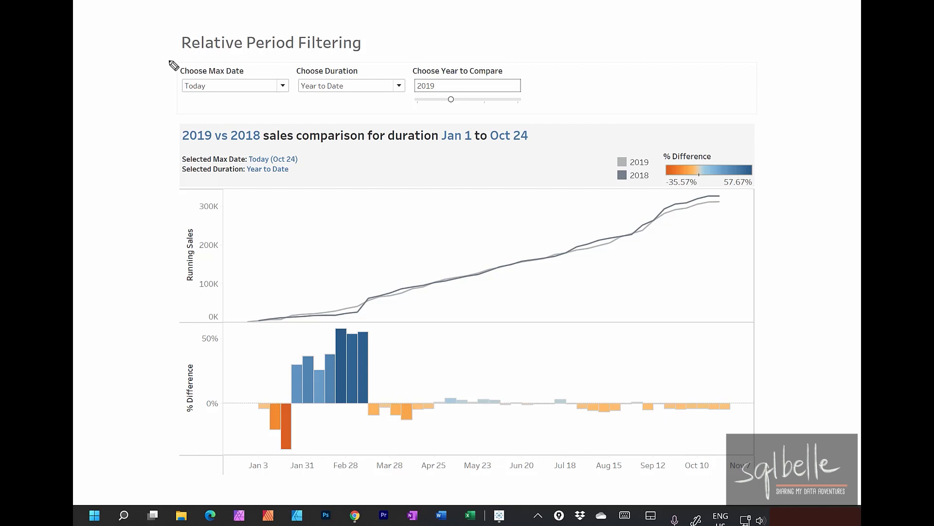
- Mark the Choose Max Date parameter with a hand-drawn arrow and set it to Max Record Date
drag(133, 128, 178, 78)
click(284, 88)
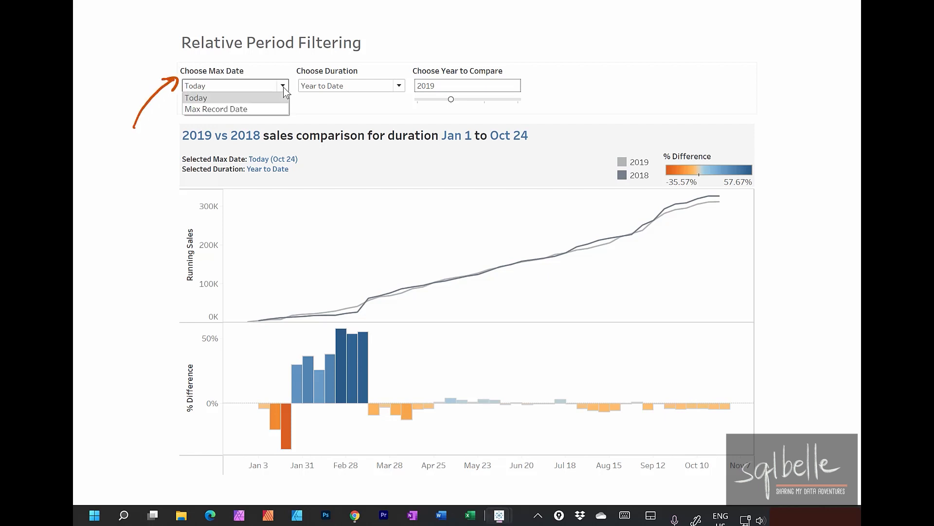
click(266, 110)
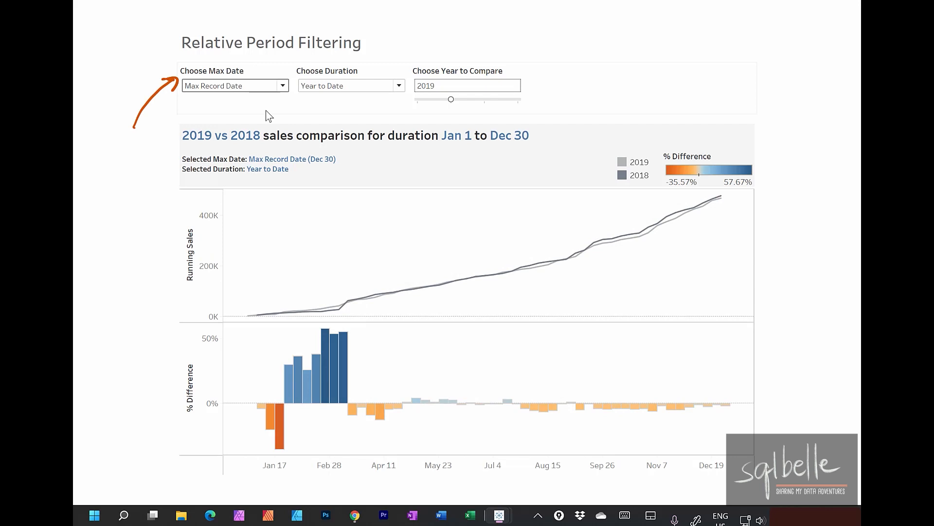
- Mark the Choose Duration parameter with an arrow, view Quarter to Date and Month to Date, and return it to Year to Date
drag(416, 39, 370, 74)
drag(369, 59, 388, 68)
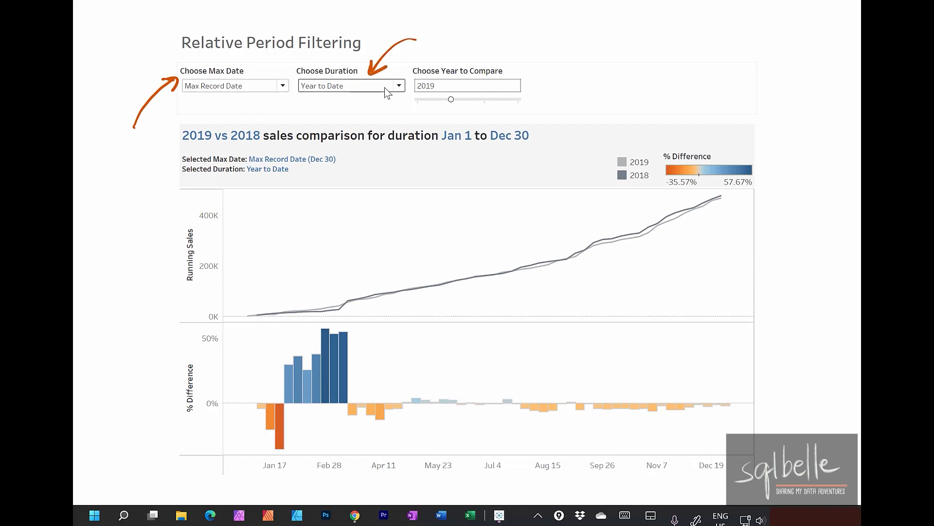
click(385, 87)
click(370, 108)
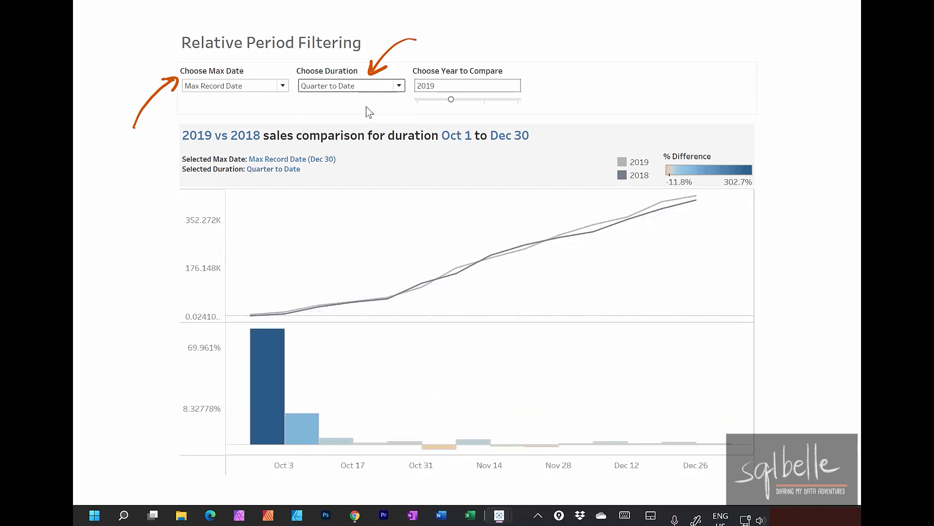
click(369, 86)
click(351, 118)
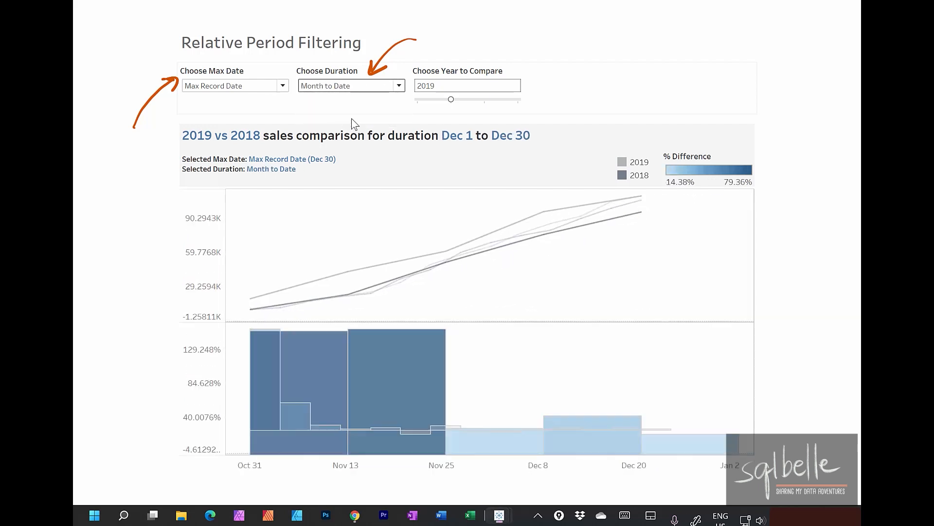
click(348, 86)
click(342, 95)
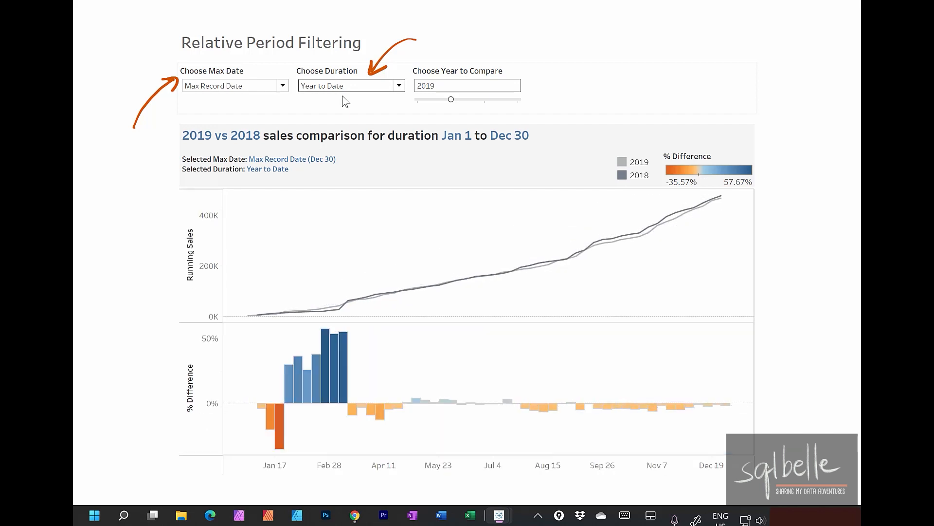
- Mark the Choose Year to Compare parameter with an arrow, view the 2020 comparison, and return the year to 2019
mouse_move(553, 49)
mouse_down()
mouse_move(504, 72)
mouse_move(517, 72)
mouse_up()
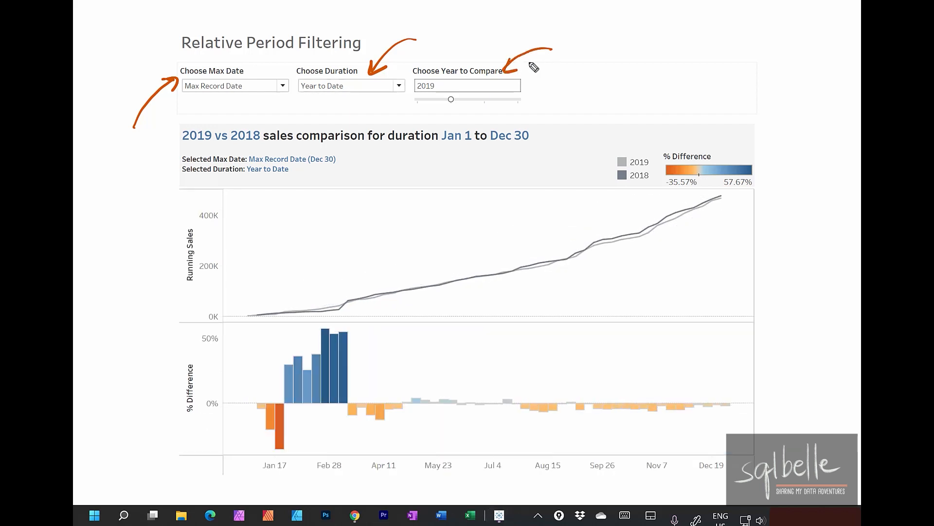
click(485, 100)
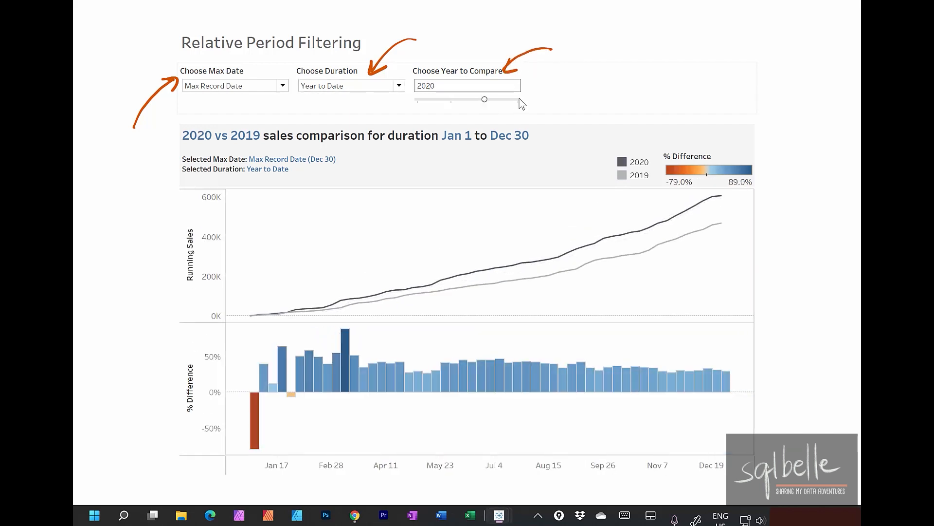
key(Right)
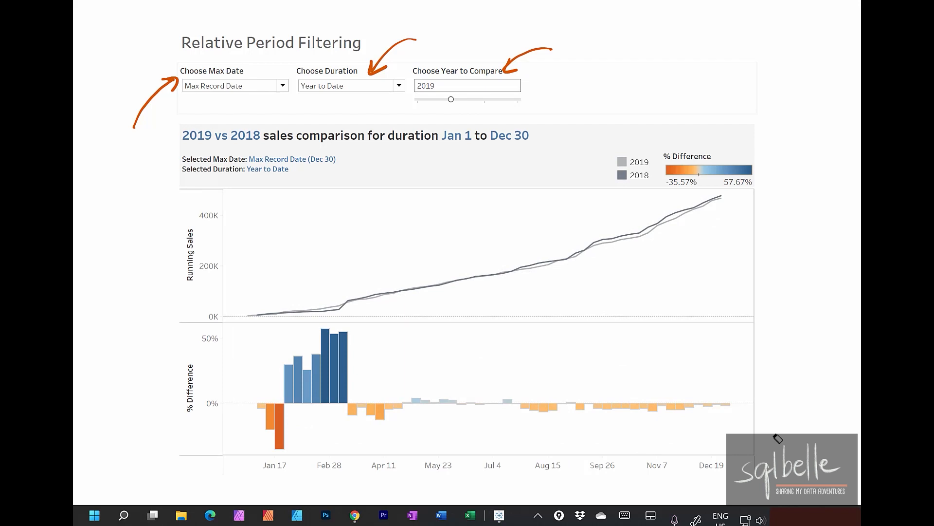
mouse_move(806, 416)
mouse_down()
mouse_move(777, 417)
mouse_move(722, 450)
mouse_up()
drag(729, 433, 745, 445)
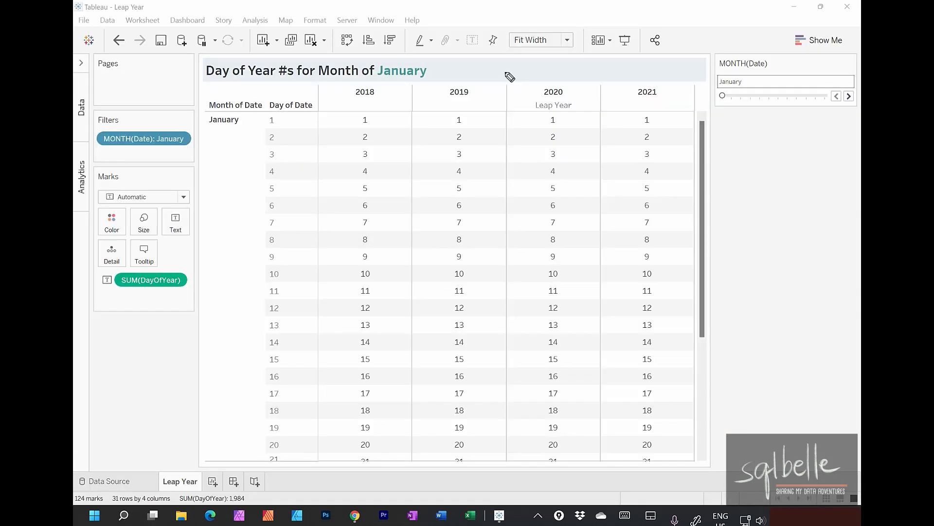
- Set the month filter to March and annotate the day-of-year table by hand with DayOfYear and marks on the 2020 leap year column
mouse_move(444, 390)
mouse_down()
mouse_move(454, 417)
mouse_move(451, 378)
mouse_move(496, 386)
mouse_move(518, 361)
mouse_move(547, 347)
mouse_move(561, 366)
mouse_move(606, 333)
mouse_up()
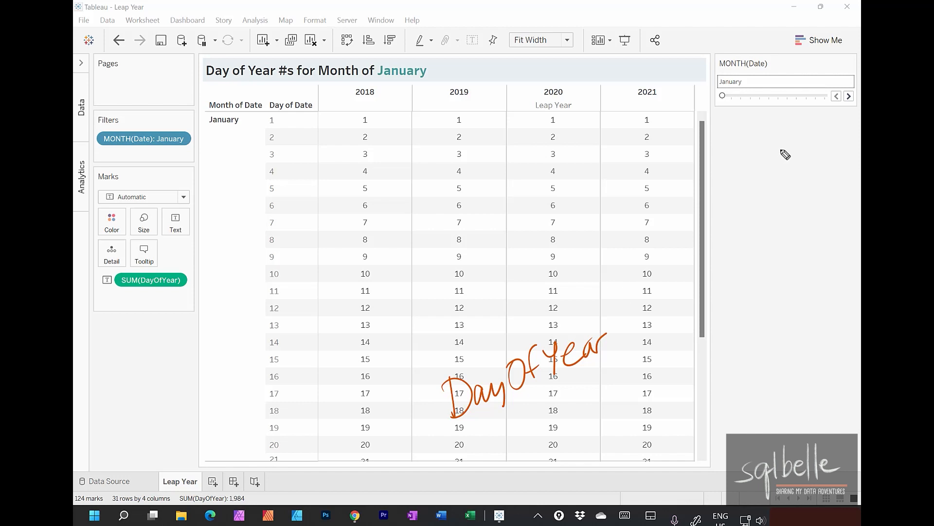
click(849, 97)
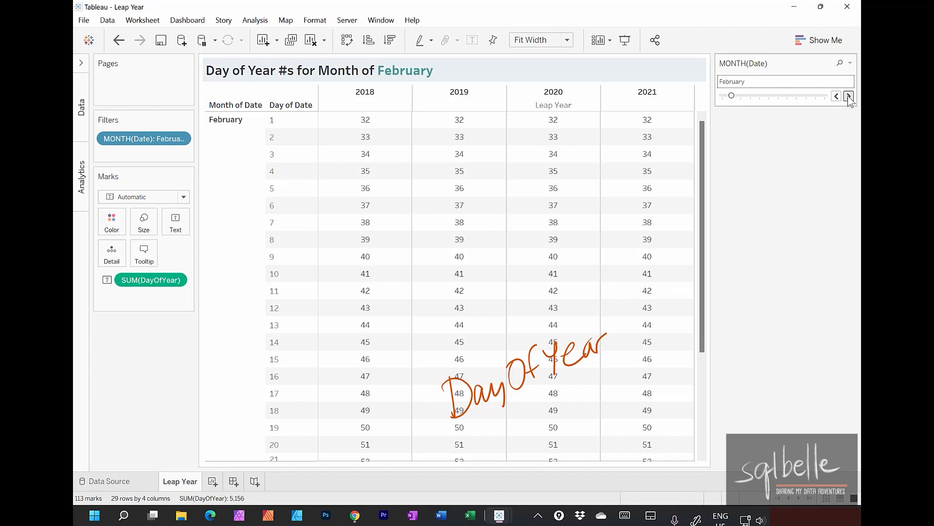
click(849, 96)
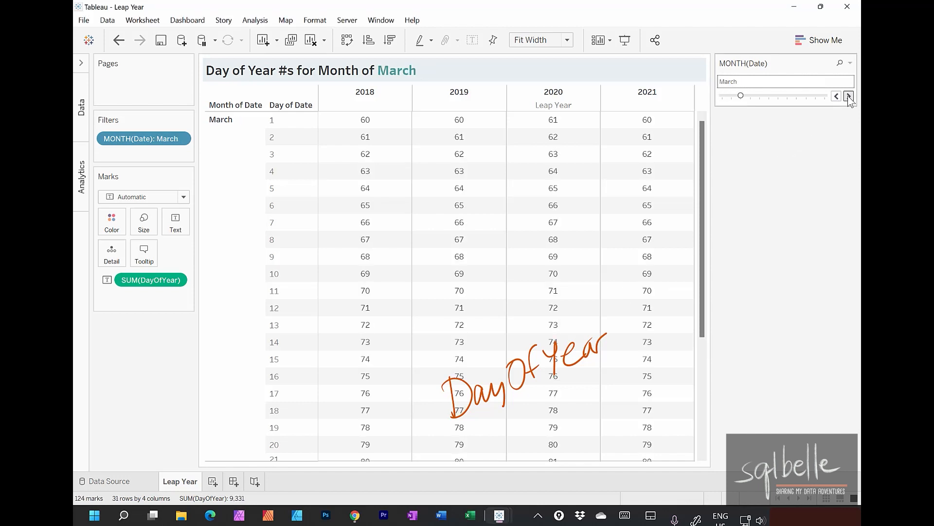
mouse_move(574, 77)
mouse_down()
mouse_move(617, 100)
mouse_move(552, 89)
mouse_up()
mouse_move(567, 124)
mouse_down()
mouse_move(606, 152)
mouse_move(572, 132)
mouse_move(589, 122)
mouse_up()
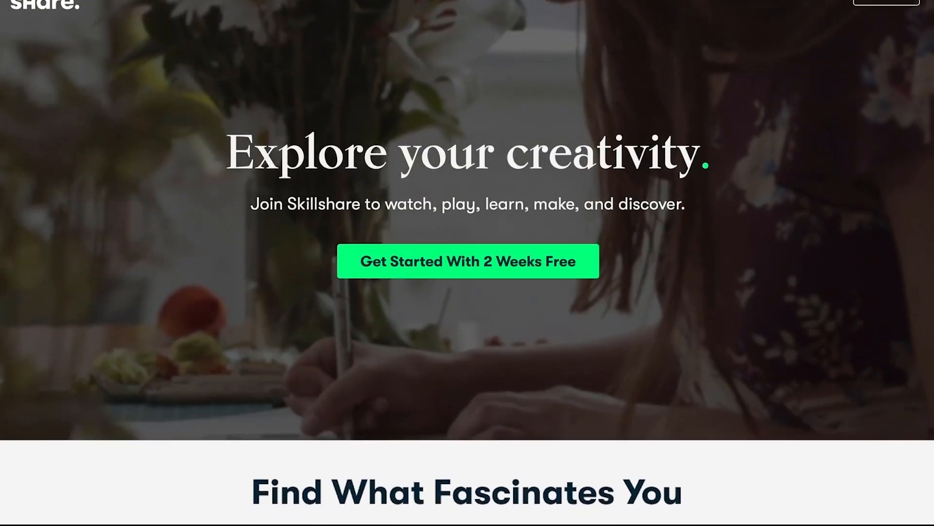
- Open the Skillshare class "Botanical Illustration: Paint a Colorful Garden with Watercolor and Gouache" from the featured classes
scroll(467, 263, down, 6)
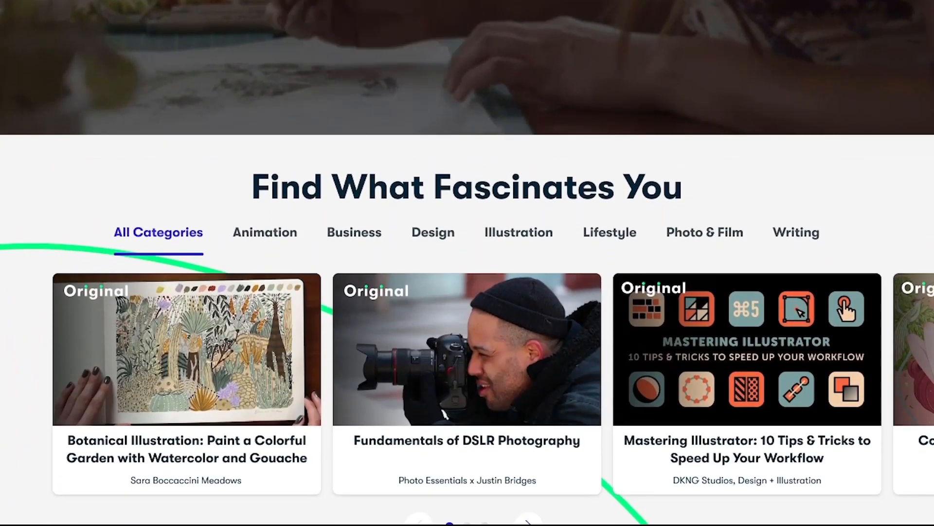
scroll(298, 357, down, 3)
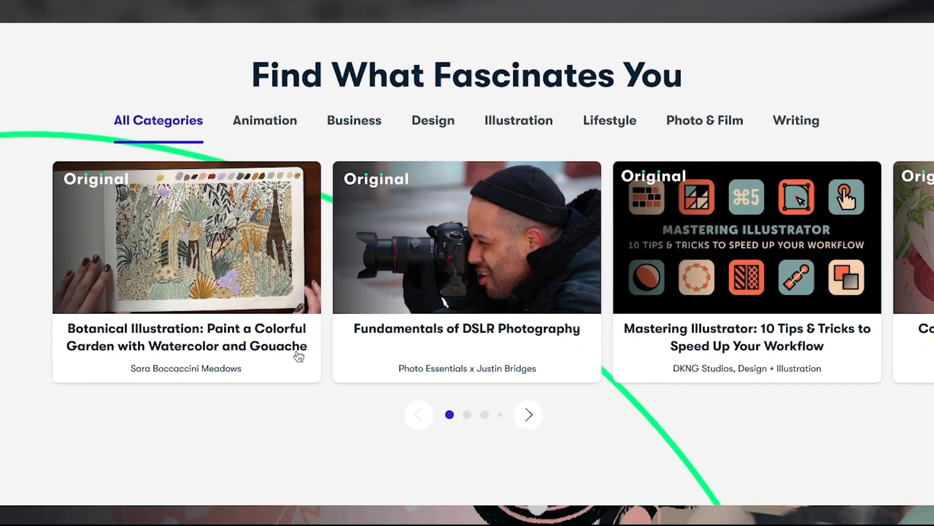
click(186, 237)
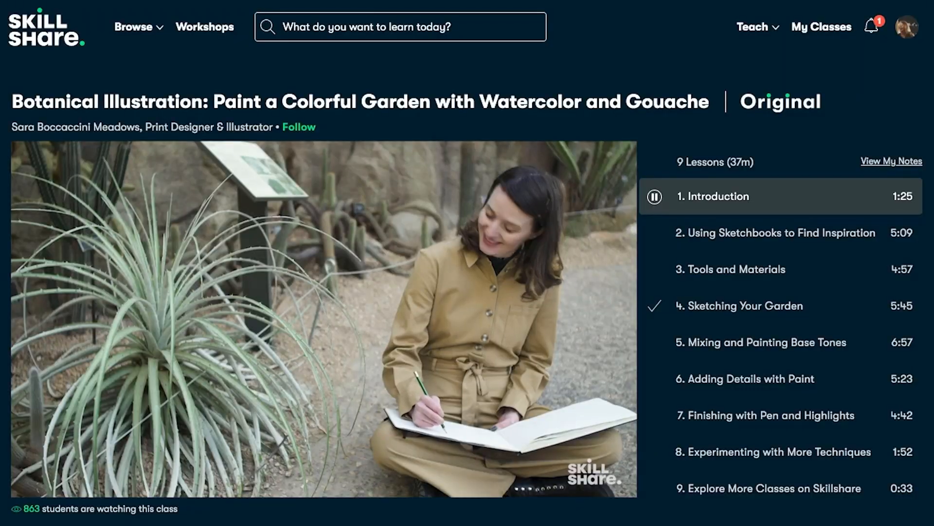
- Look through the class's lesson list, description, student reviews and discussions
scroll(467, 262, down, 1)
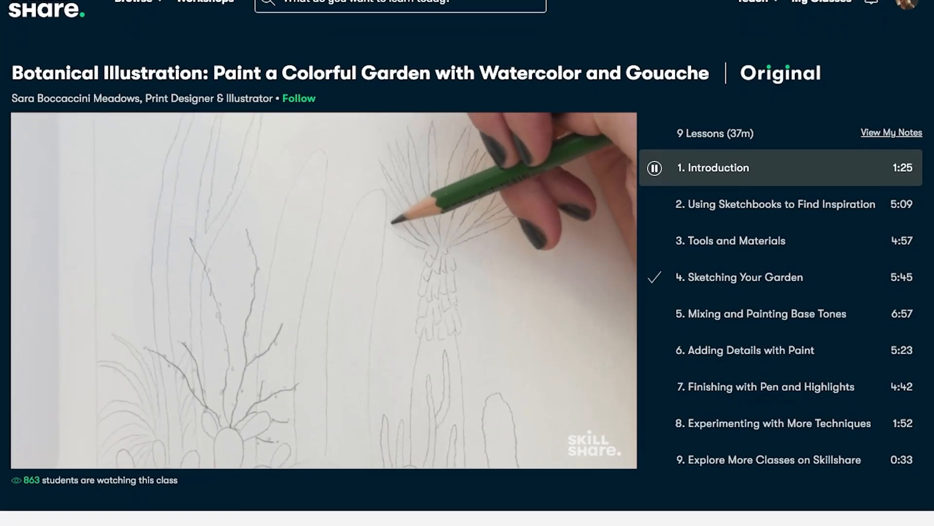
scroll(467, 263, down, 7)
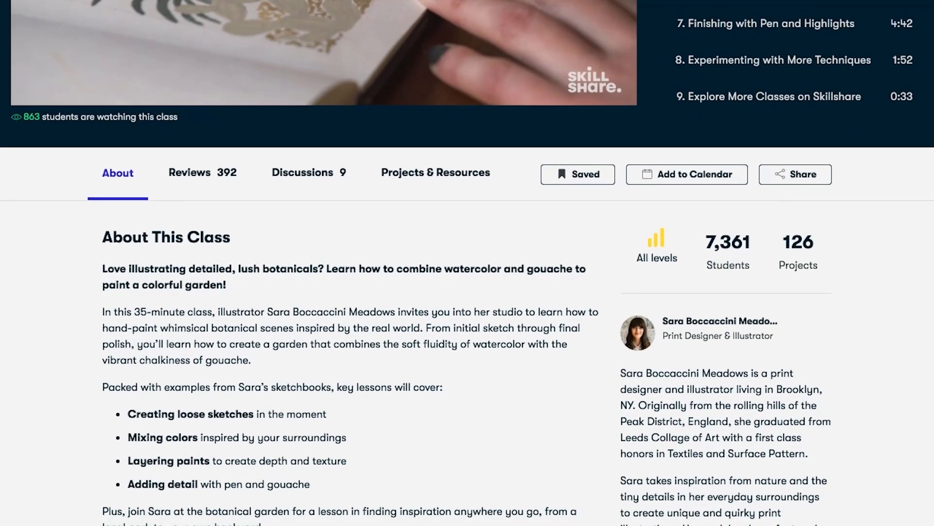
click(203, 177)
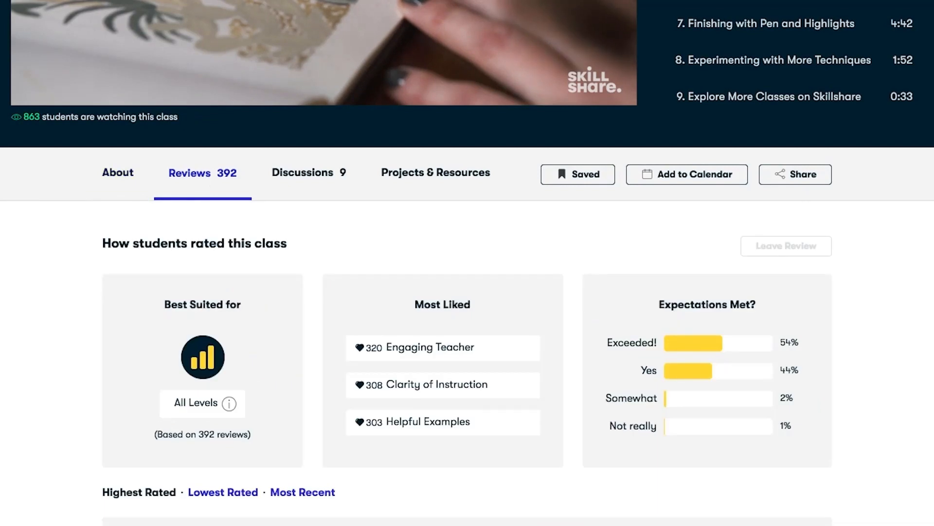
click(305, 187)
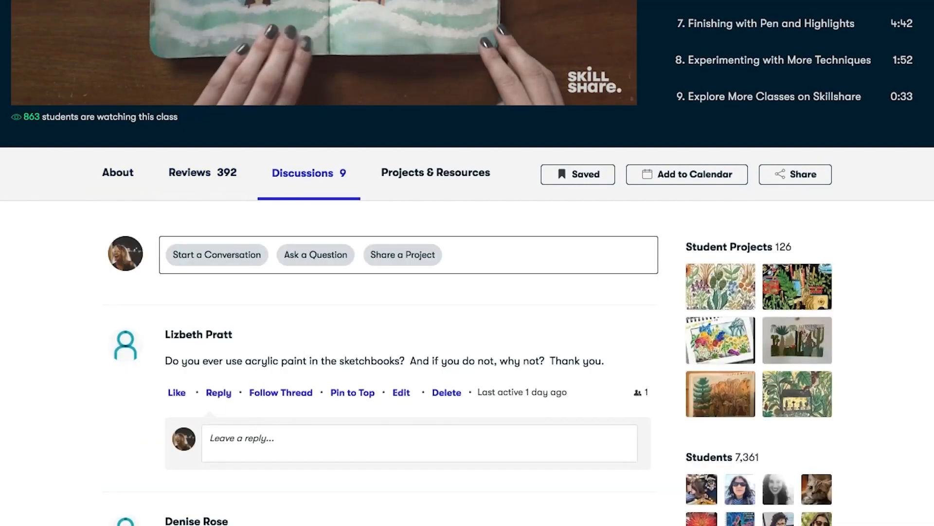
- Examine the class's project description and the gallery of student projects
click(436, 173)
scroll(467, 263, down, 1)
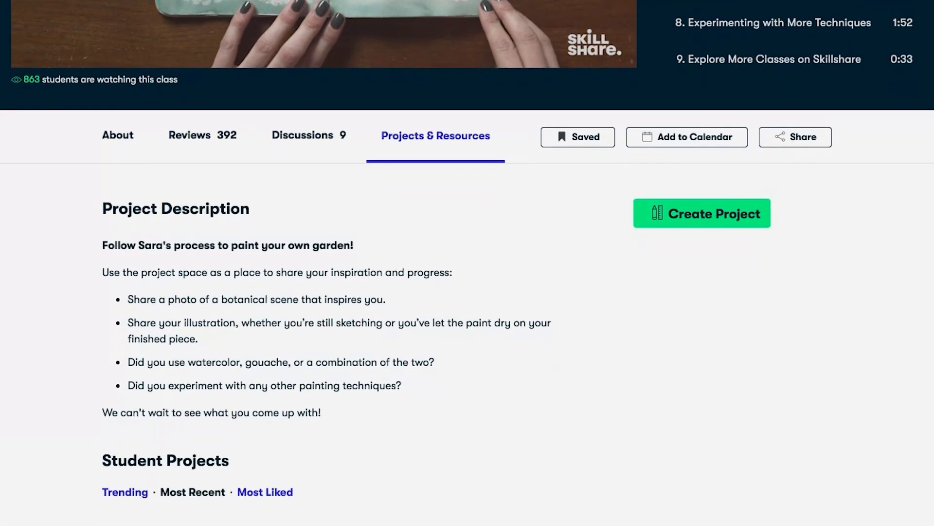
scroll(468, 263, down, 6)
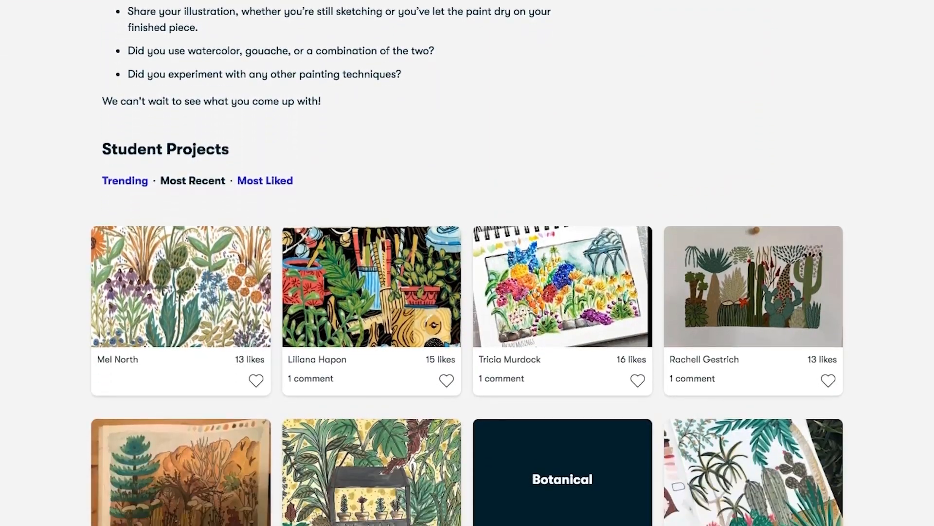
scroll(467, 262, down, 7)
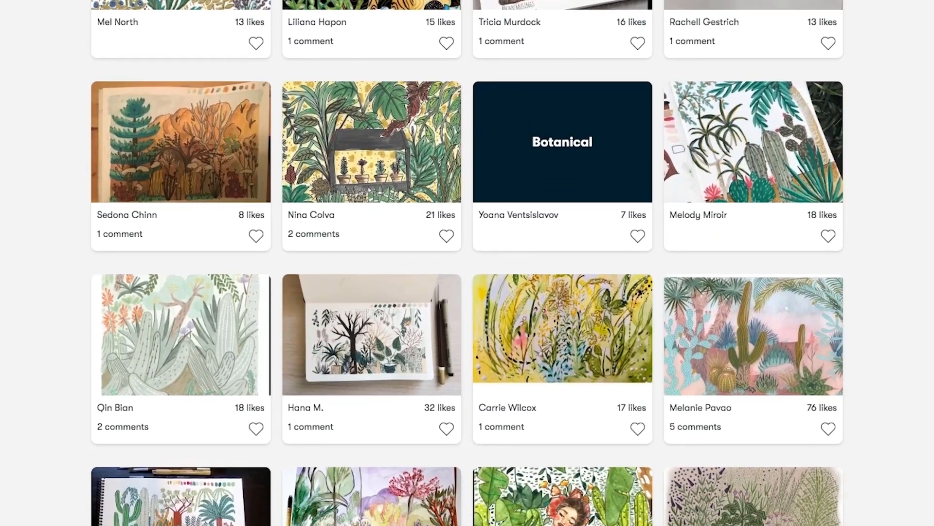
scroll(467, 263, down, 1)
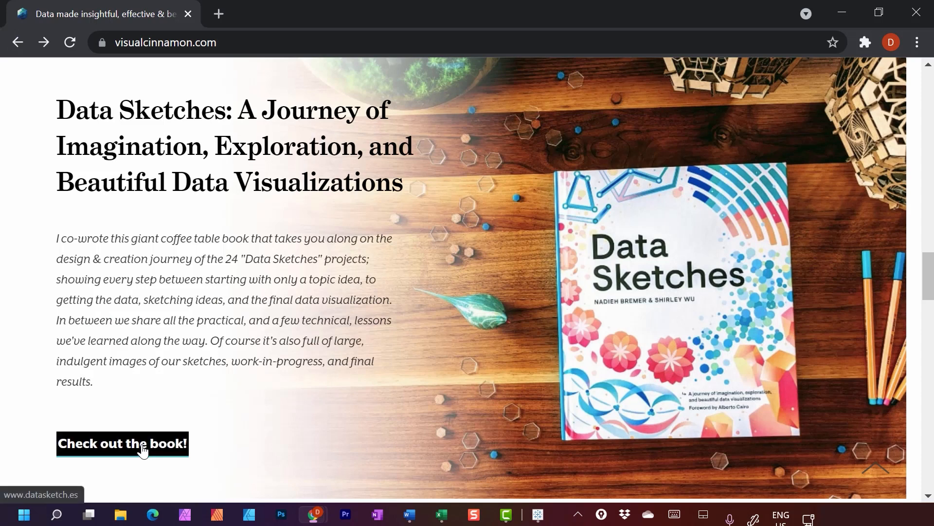
- Open the Data Sketches book site from visualcinnamon.com and look through its endorsements and visualization projects
click(143, 452)
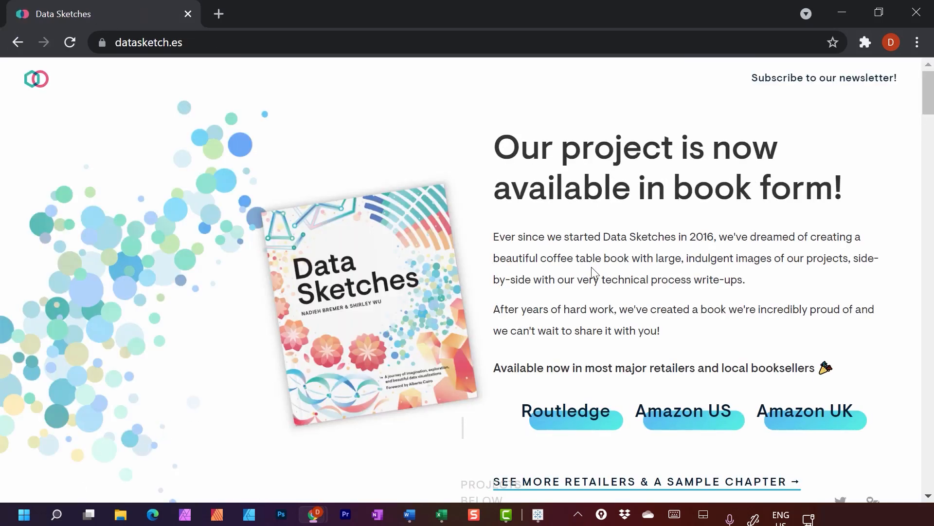
scroll(638, 265, down, 10)
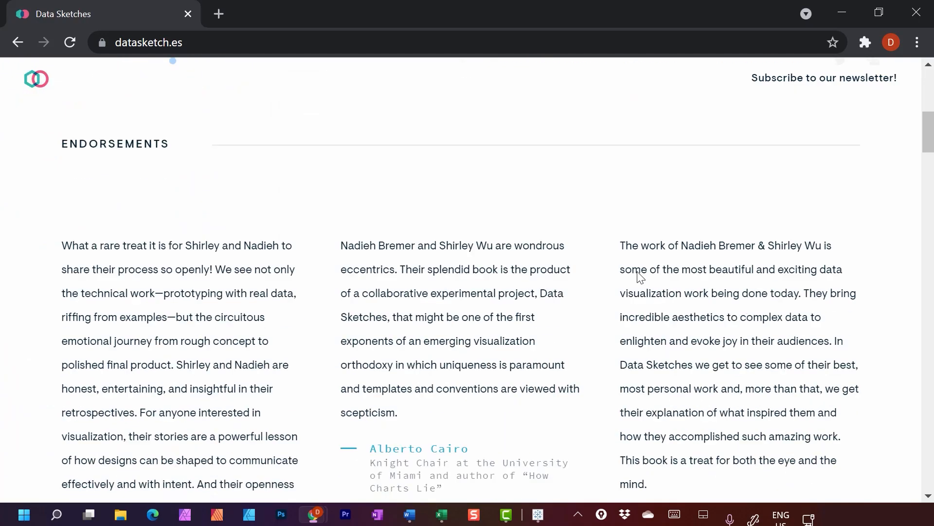
scroll(638, 271, down, 20)
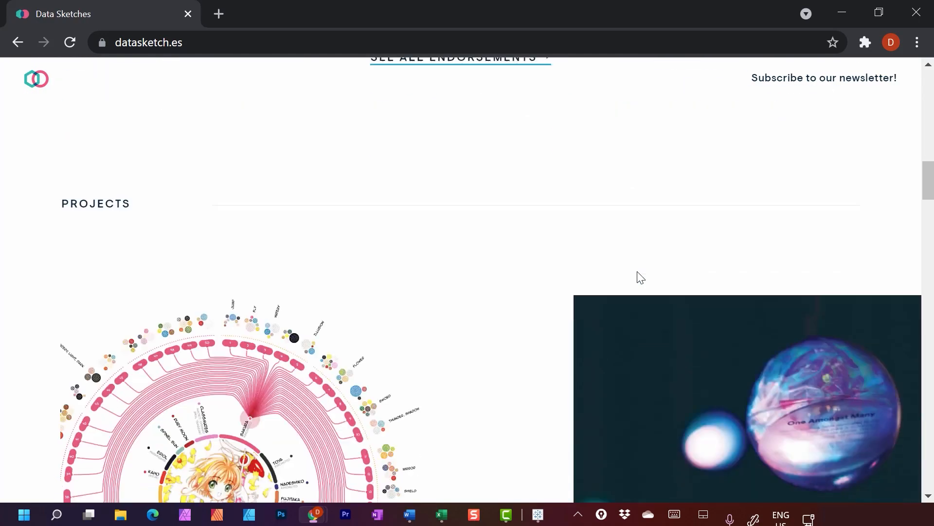
scroll(638, 278, down, 20)
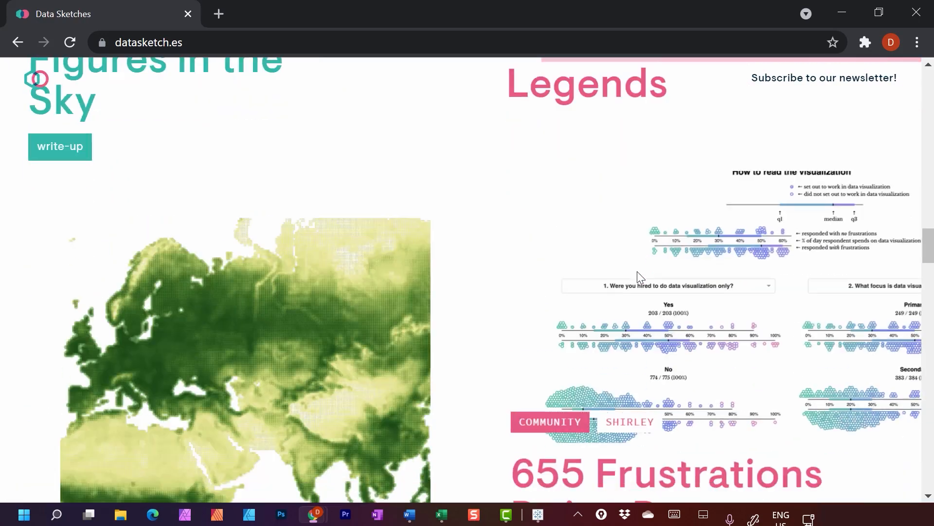
scroll(638, 279, down, 20)
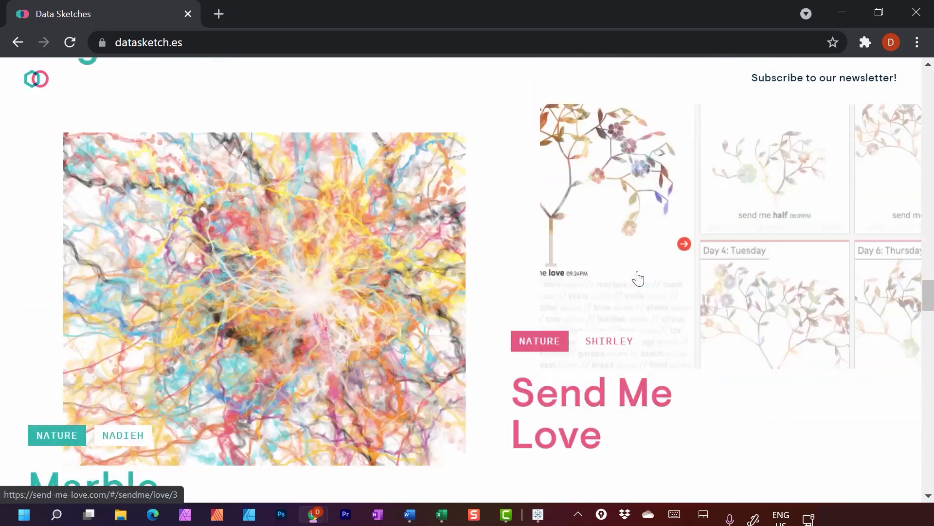
scroll(638, 278, down, 10)
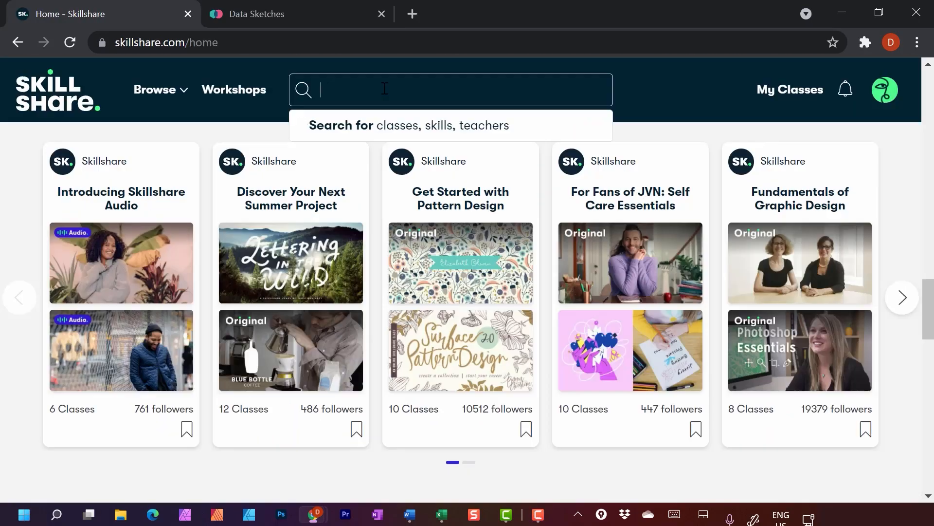
- Search Skillshare for the Data Sketches co-author, open the teacher's profile, and examine the portfolio and class description
text(nadieh Bremer)
click(323, 204)
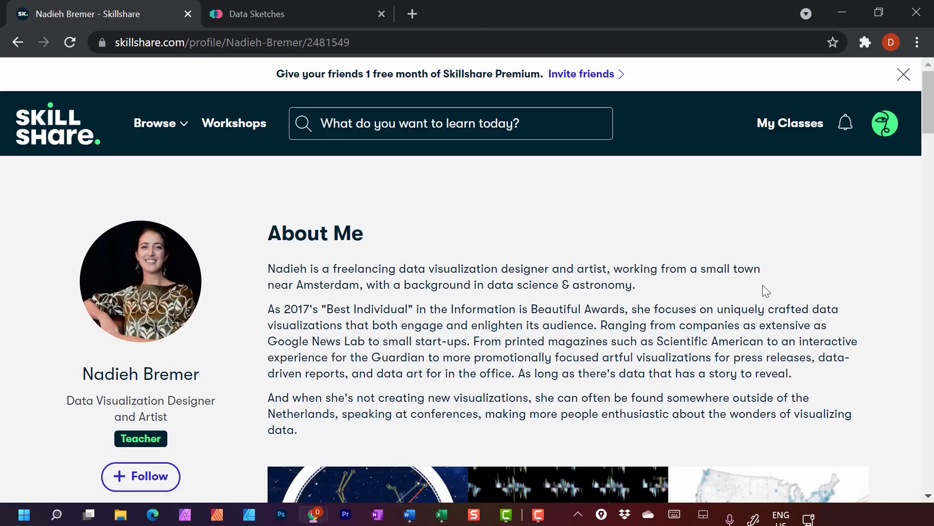
scroll(763, 284, down, 6)
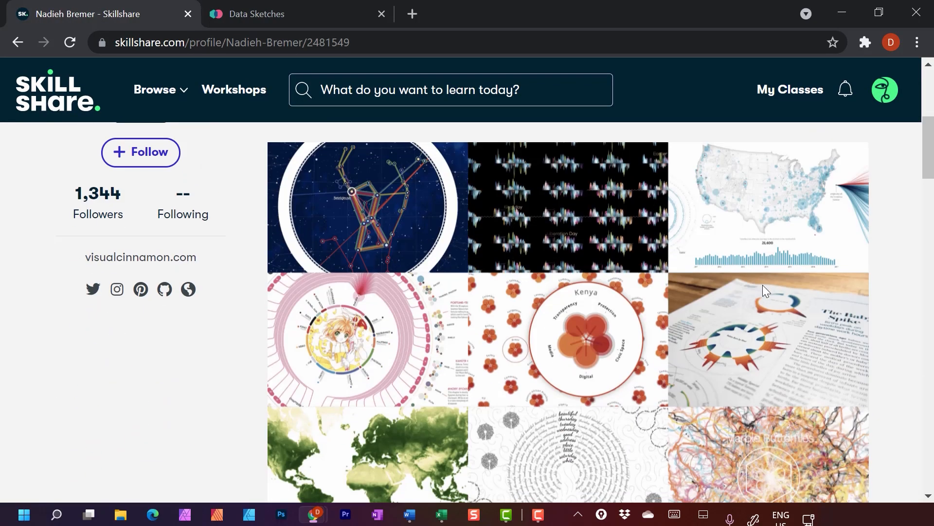
scroll(763, 284, down, 10)
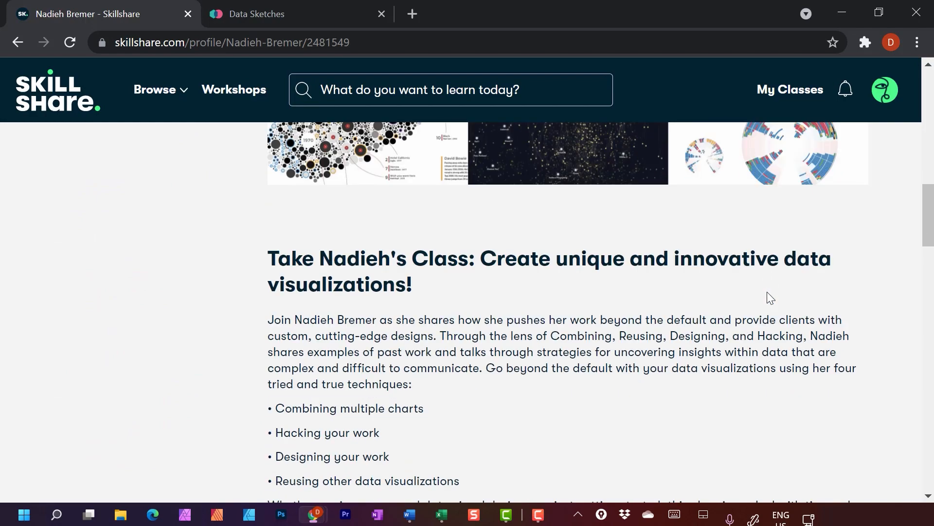
scroll(769, 297, down, 2)
scroll(774, 302, down, 8)
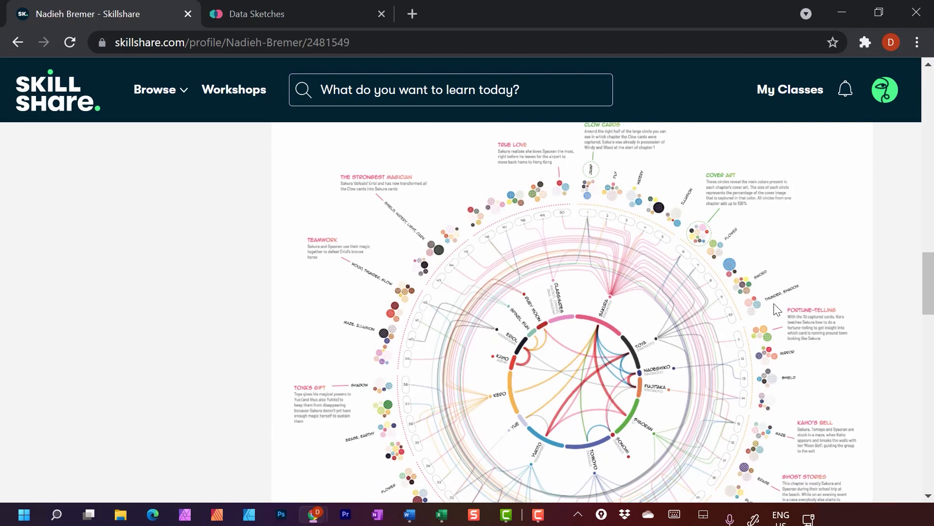
- Open the teacher's class "Data Visualization: Customizing Charts for Beauty & Impact" from the profile and look over its page
scroll(775, 305, down, 10)
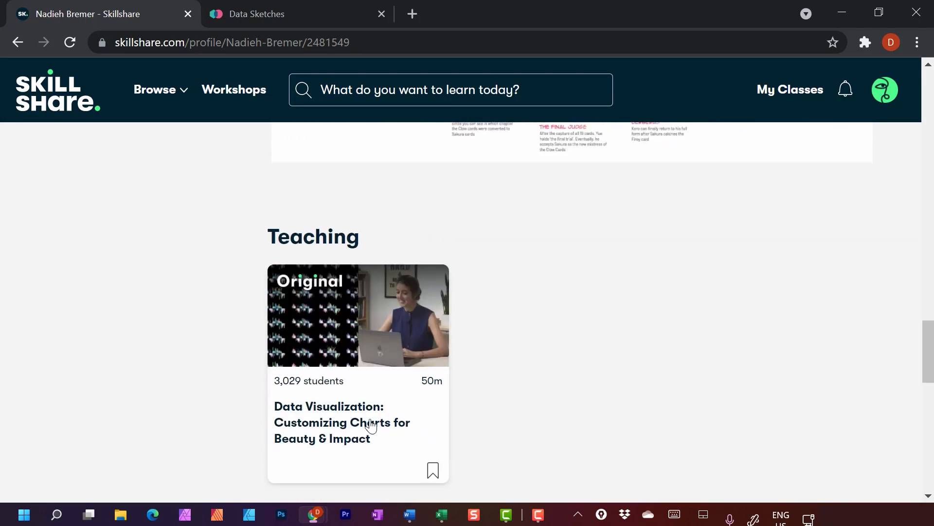
click(371, 425)
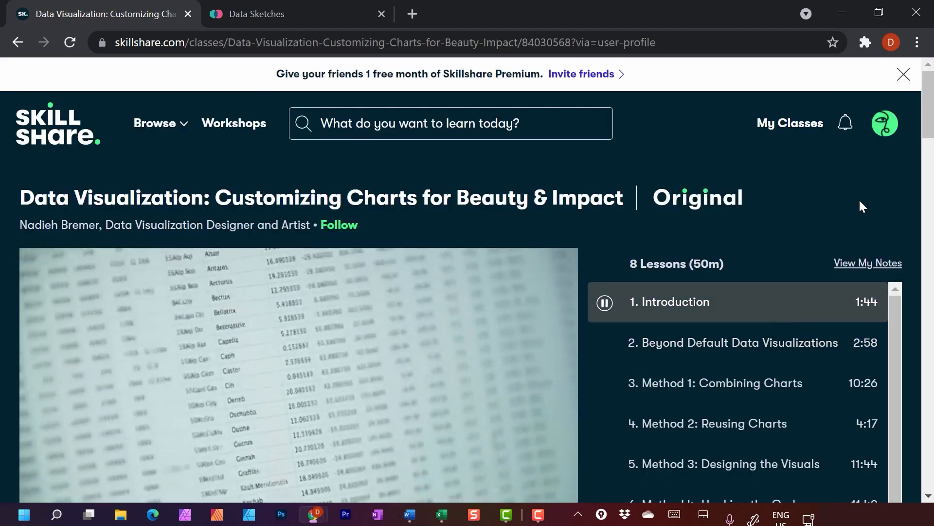
scroll(933, 124, down, 1)
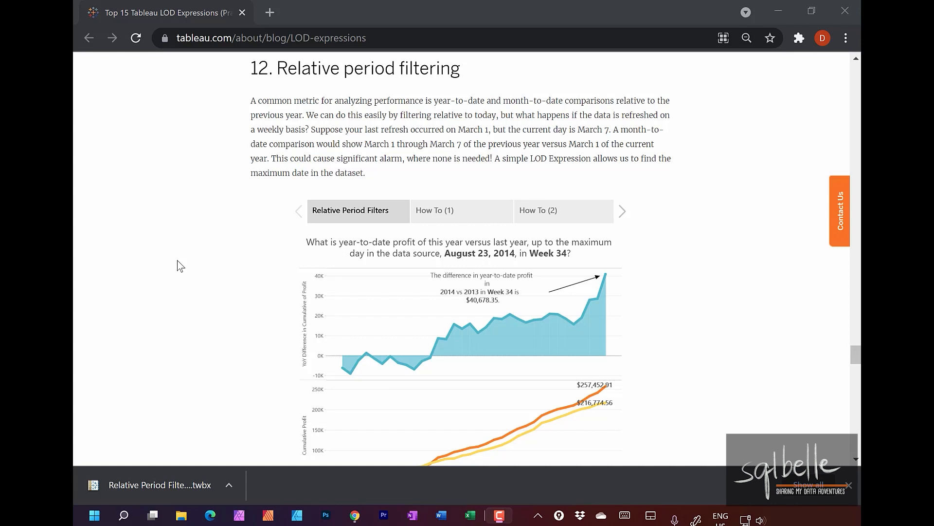
- Examine the relative period filtering example and its profit charts in Tableau's LOD expressions article
scroll(715, 284, down, 3)
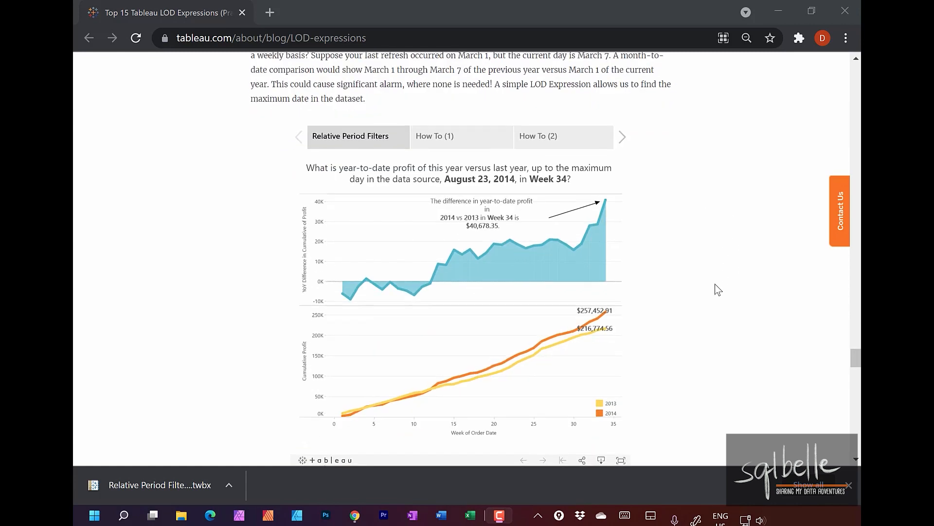
mouse_move(604, 372)
mouse_down()
mouse_move(614, 376)
mouse_move(599, 407)
mouse_move(587, 369)
mouse_up()
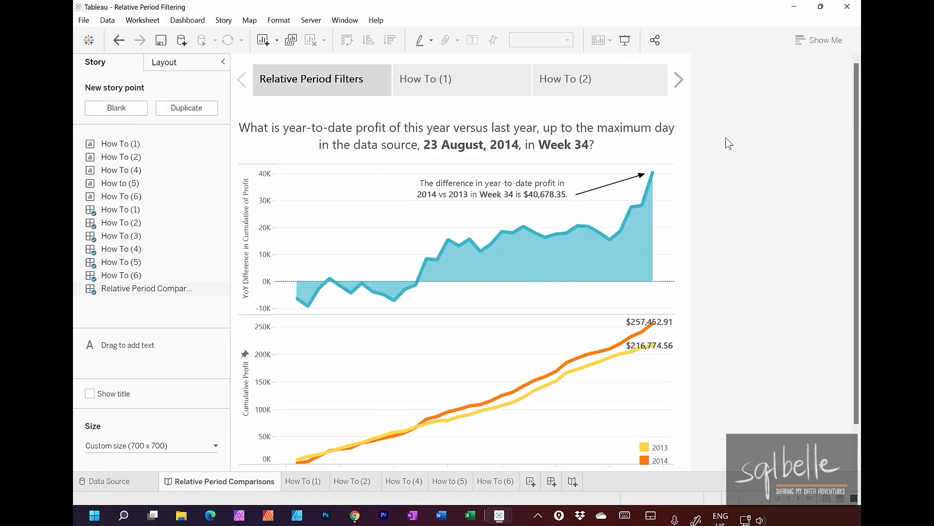
- Open the How To (1) worksheet and export its data source's Migrated Data to CSV as 2014 Global Superstore
mouse_move(128, 148)
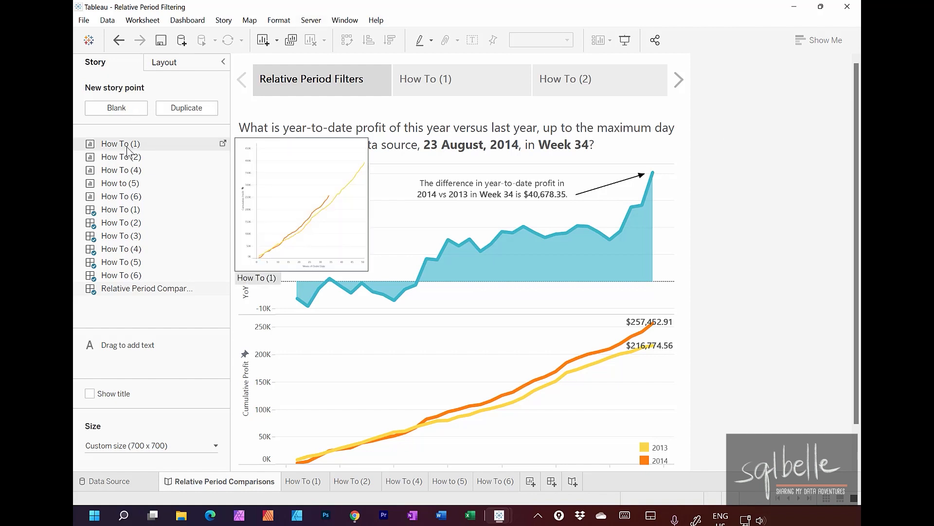
click(223, 144)
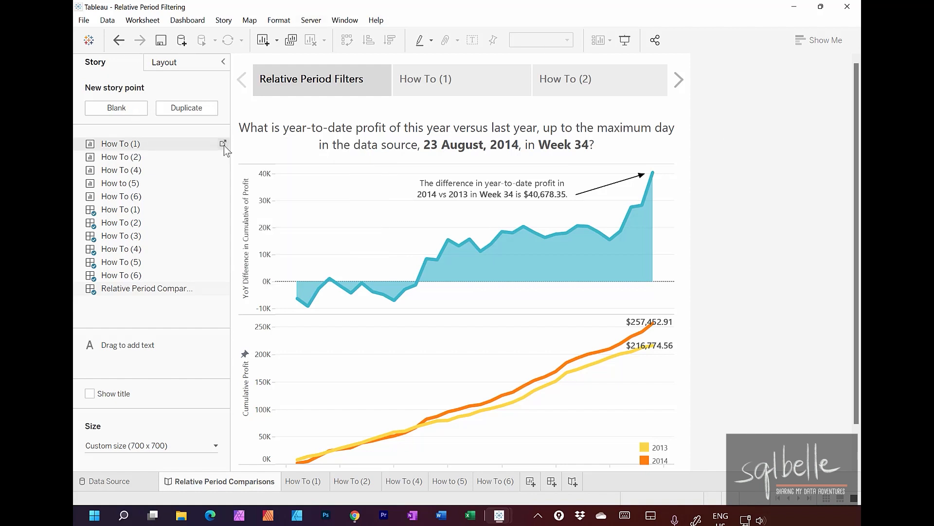
right_click(181, 81)
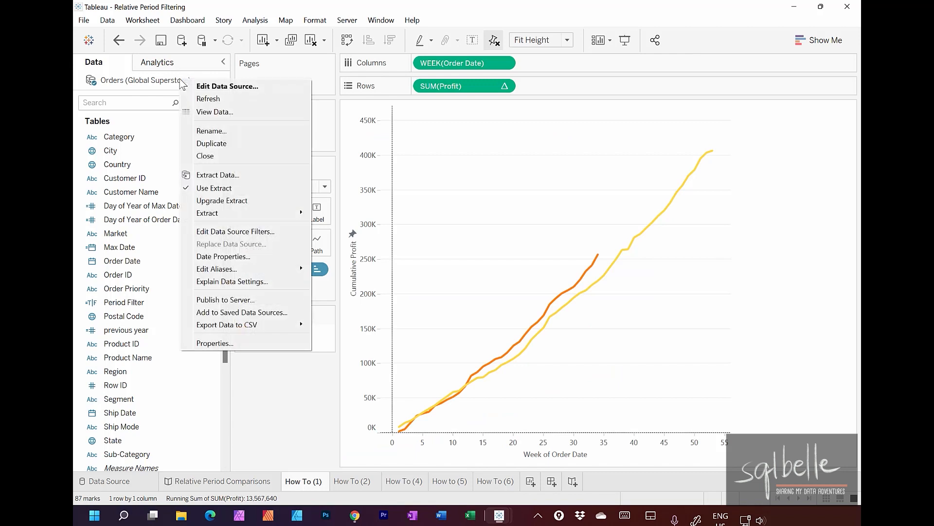
mouse_move(263, 332)
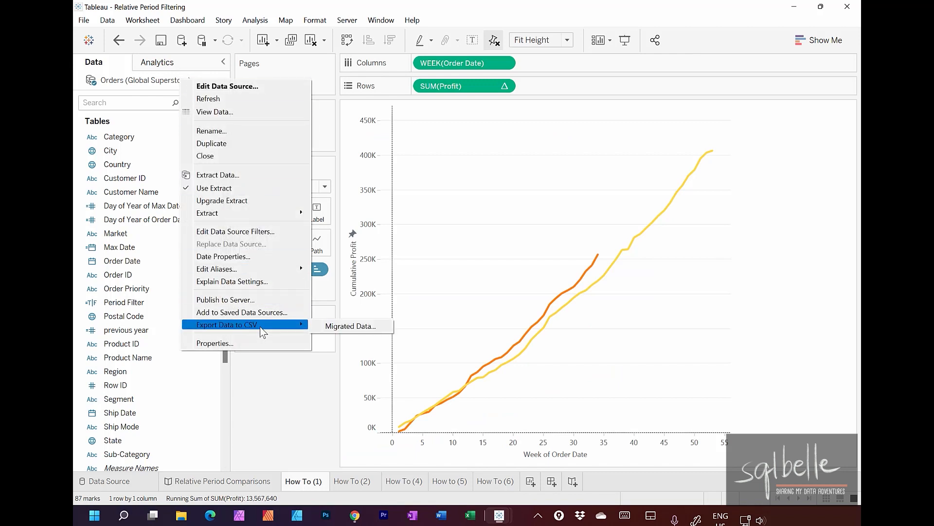
click(339, 329)
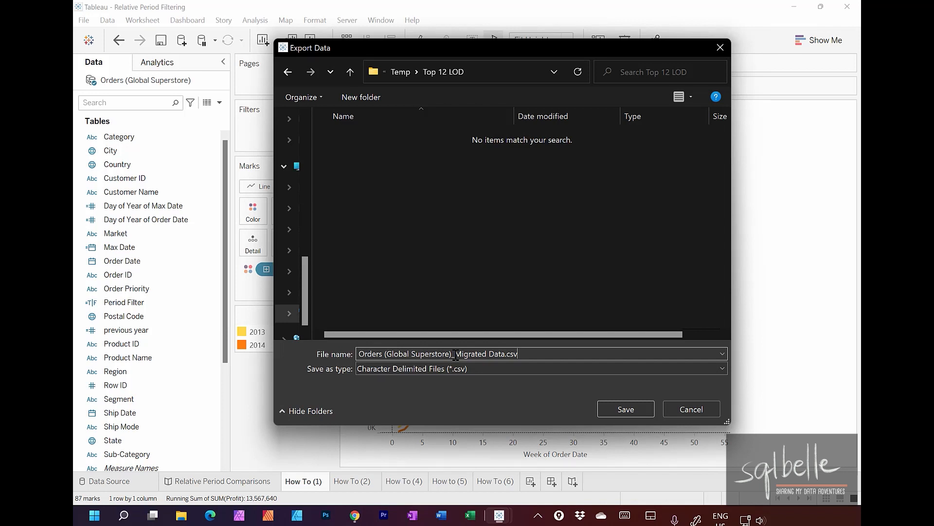
double_click(455, 354)
text(2014 Global Superstore)
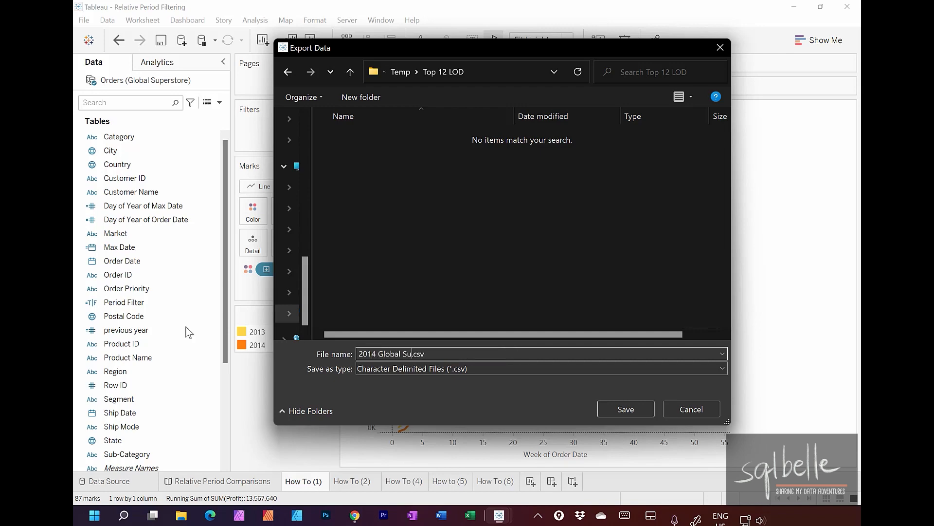
key(Return)
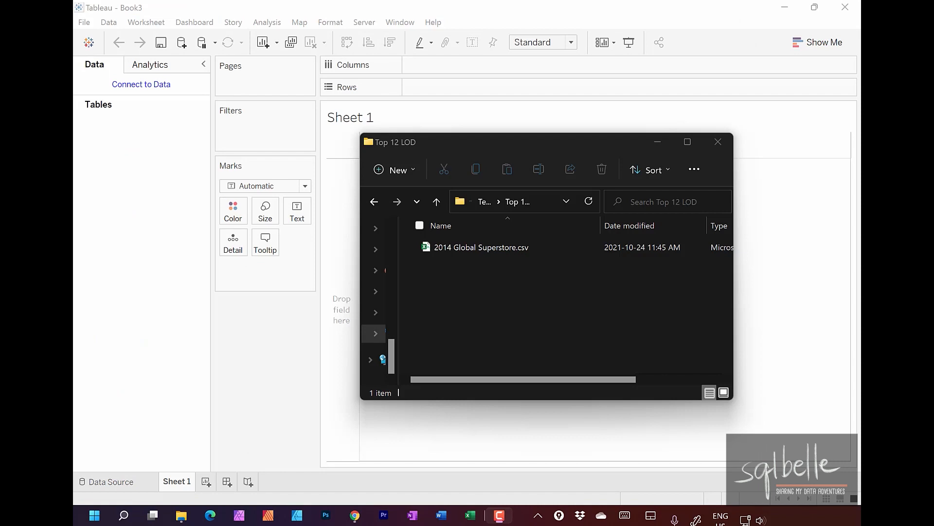
- Load 2014 Global Superstore.csv from the Top 12 LOD folder into the new workbook as its data source
click(521, 293)
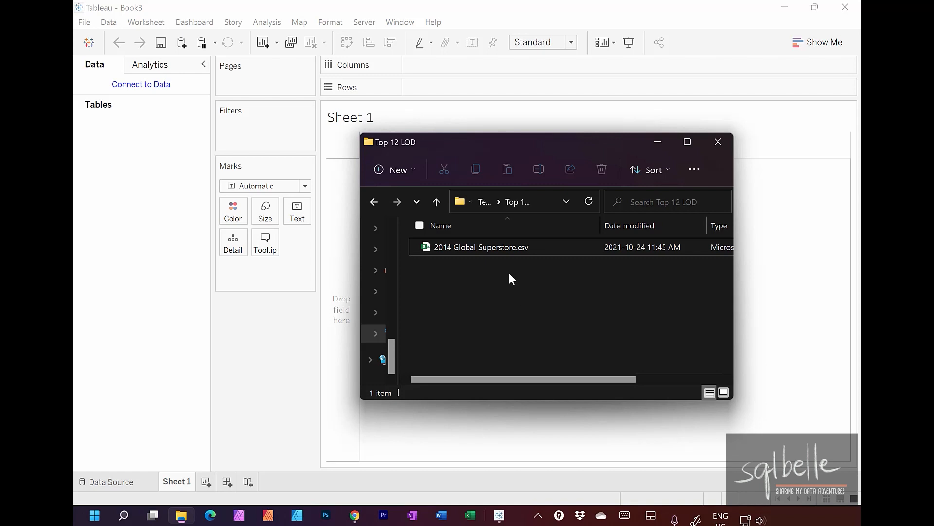
drag(480, 251, 139, 235)
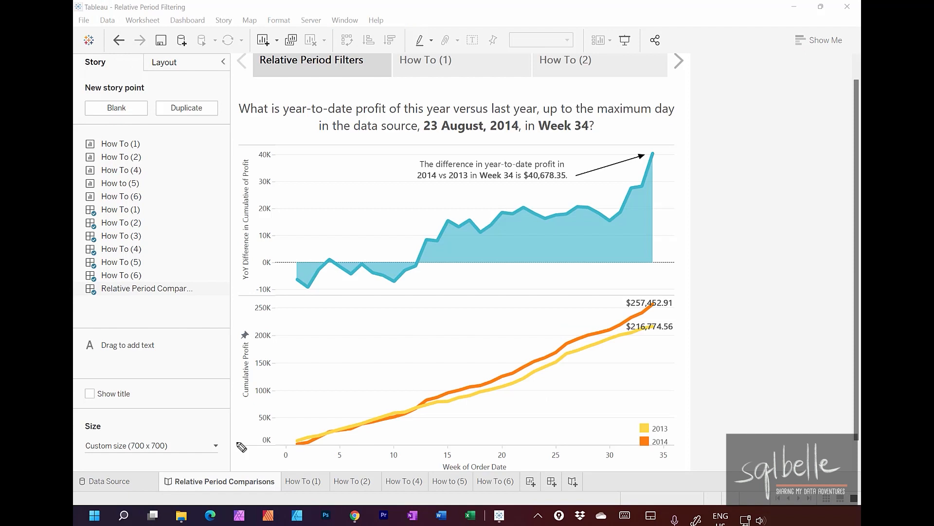
- Examine the year legend, both cumulative profit lines with their end labels, and the year-over-year difference in the Relative Period Comparisons story
mouse_move(676, 407)
mouse_down()
mouse_move(617, 428)
mouse_move(678, 408)
mouse_up()
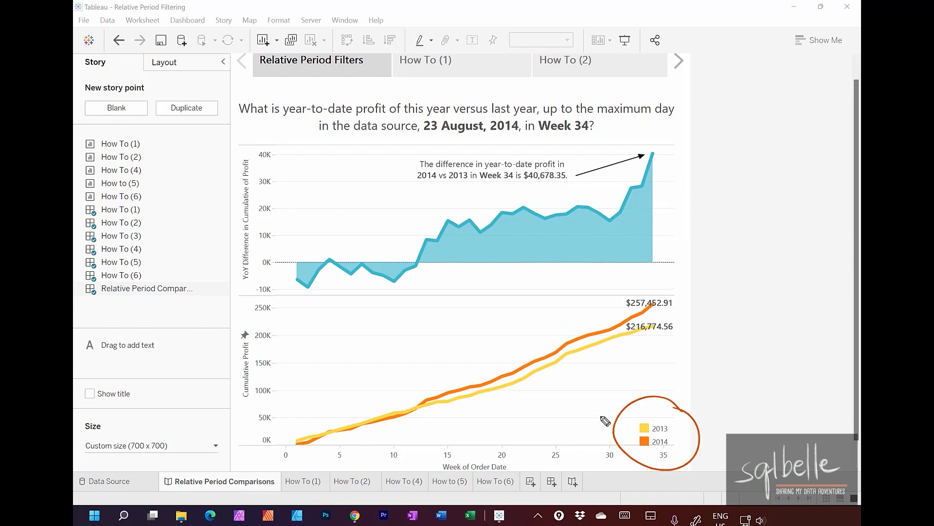
drag(253, 408, 257, 312)
mouse_move(693, 308)
mouse_down()
mouse_move(738, 306)
mouse_move(706, 316)
mouse_move(726, 355)
mouse_move(686, 339)
mouse_up()
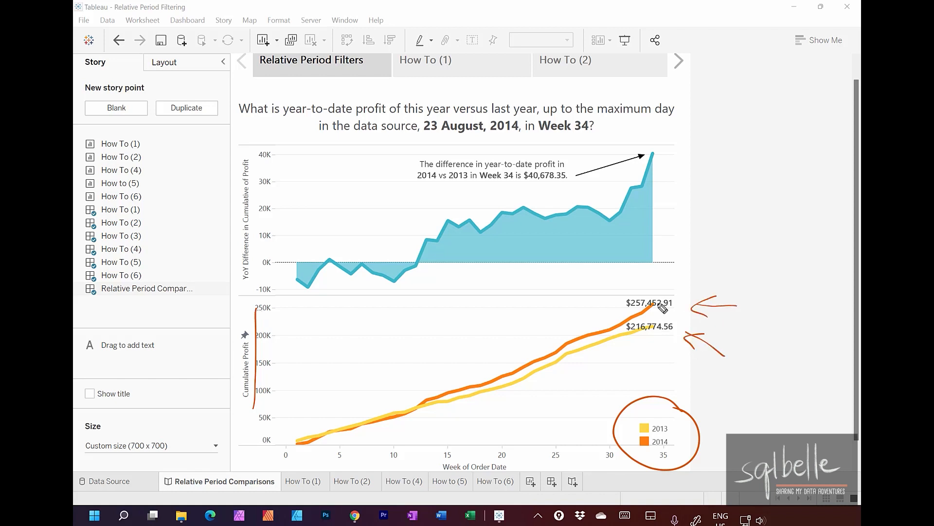
mouse_move(665, 295)
mouse_down()
mouse_move(621, 304)
mouse_move(681, 315)
mouse_move(666, 291)
mouse_up()
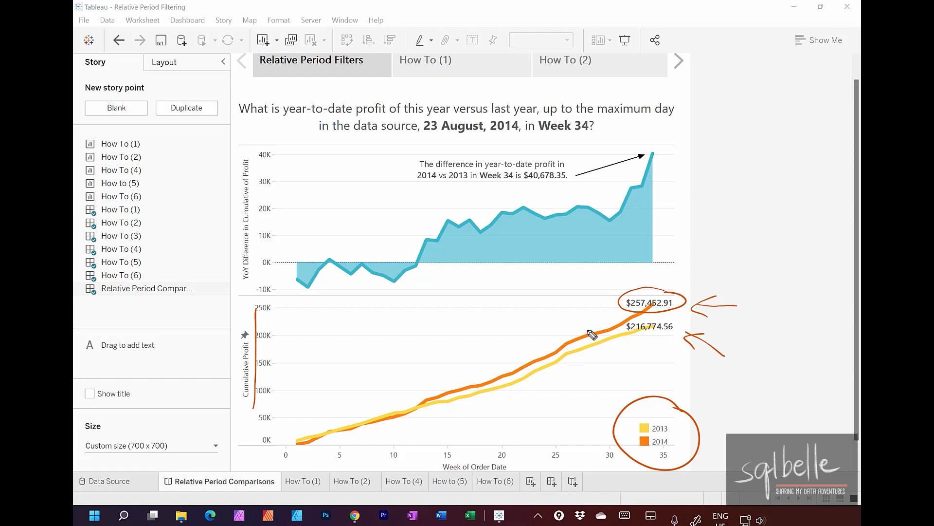
drag(674, 326, 616, 321)
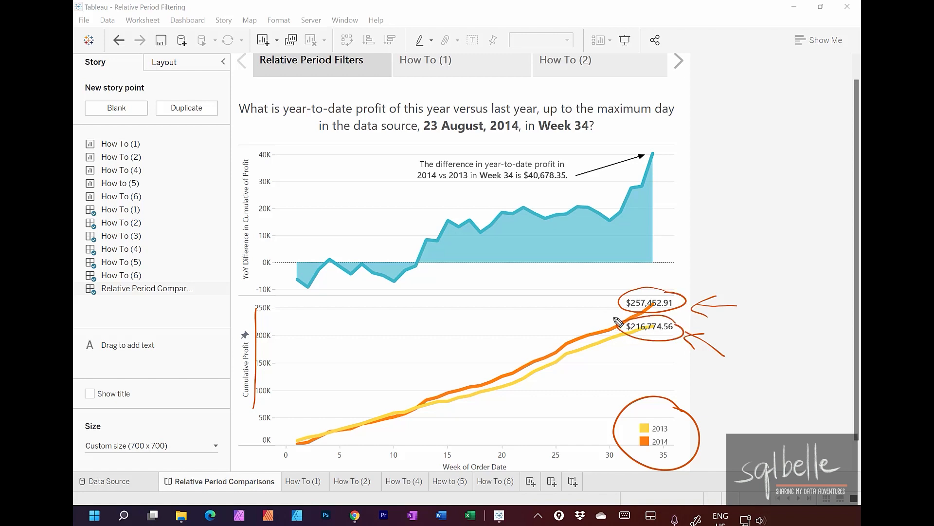
drag(737, 149, 672, 199)
drag(686, 181, 685, 196)
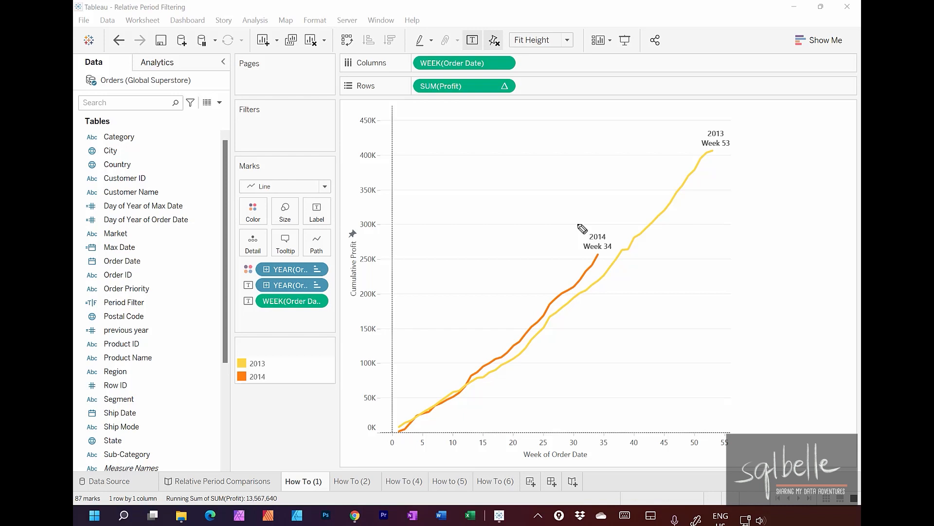
- Compare where the 2013 and 2014 cumulative profit lines end in the How To (1) worksheet, using week 34 as the cutoff
mouse_move(617, 218)
mouse_down()
mouse_move(574, 263)
mouse_move(628, 227)
mouse_up()
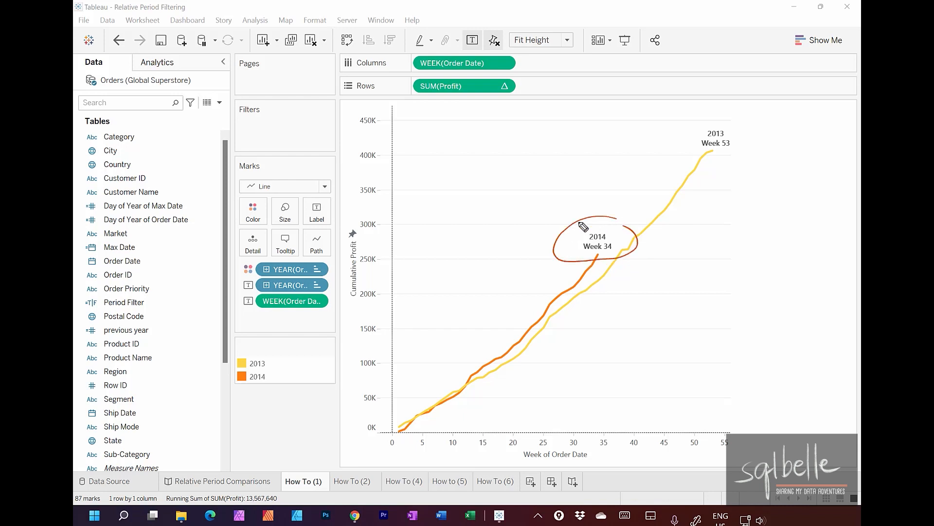
mouse_move(728, 112)
mouse_down()
mouse_move(697, 154)
mouse_move(735, 117)
mouse_up()
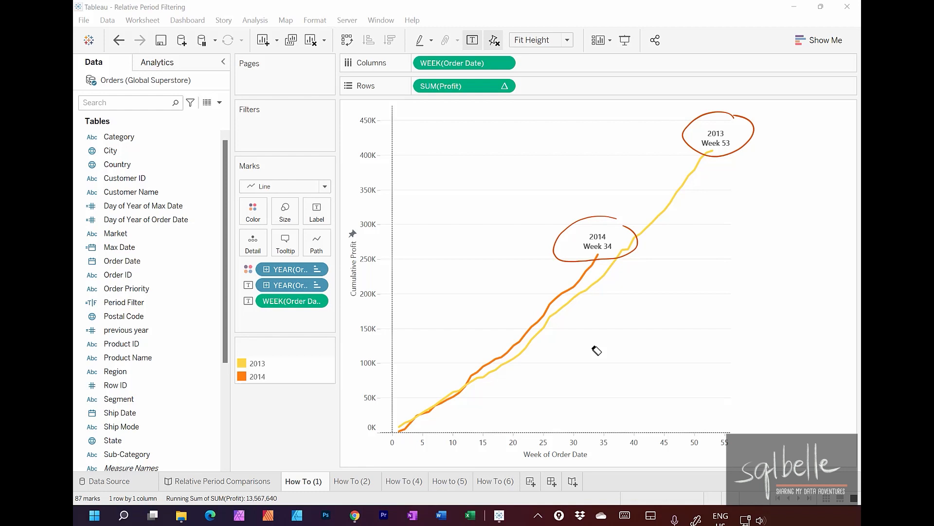
mouse_move(604, 106)
mouse_down()
mouse_move(596, 279)
mouse_move(604, 423)
mouse_up()
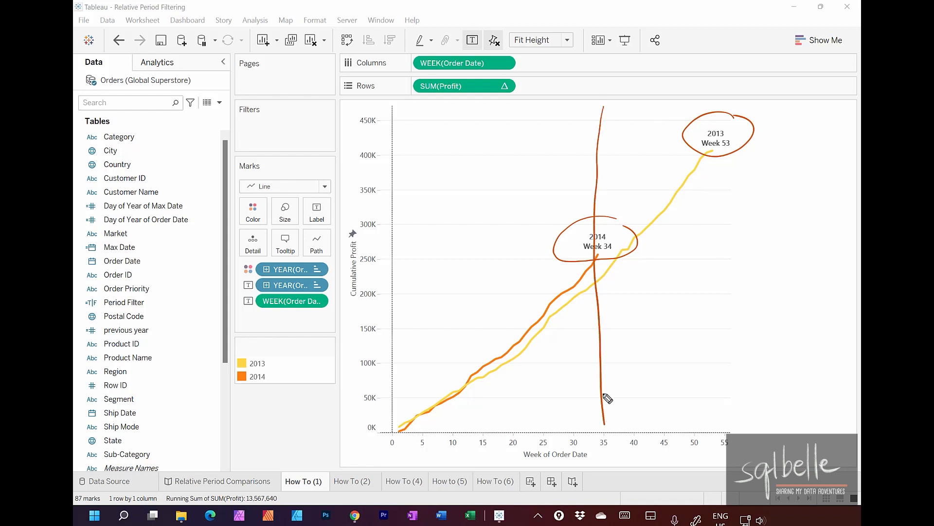
mouse_move(655, 248)
mouse_down()
mouse_move(674, 248)
mouse_move(651, 252)
mouse_move(660, 246)
mouse_up()
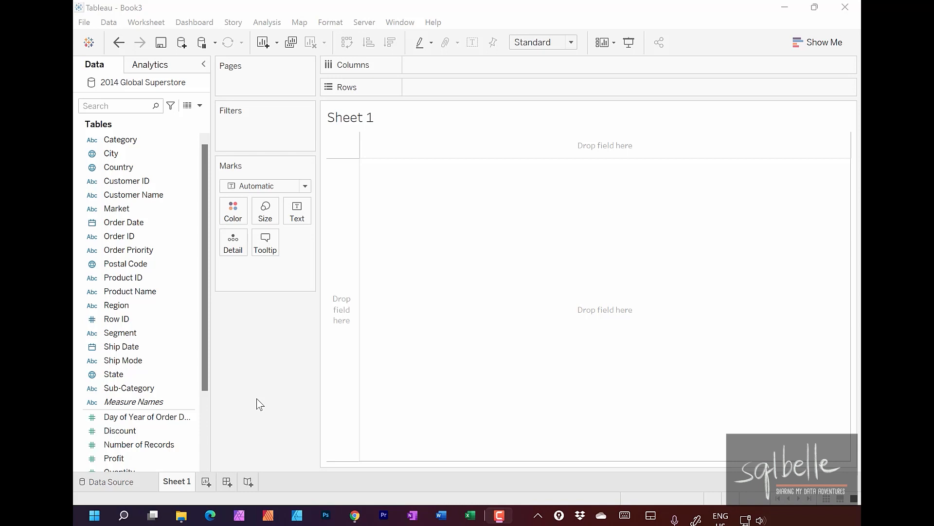
- Create a custom date from Order Date with Years detail as a date part, named Order Date (Years)
click(193, 222)
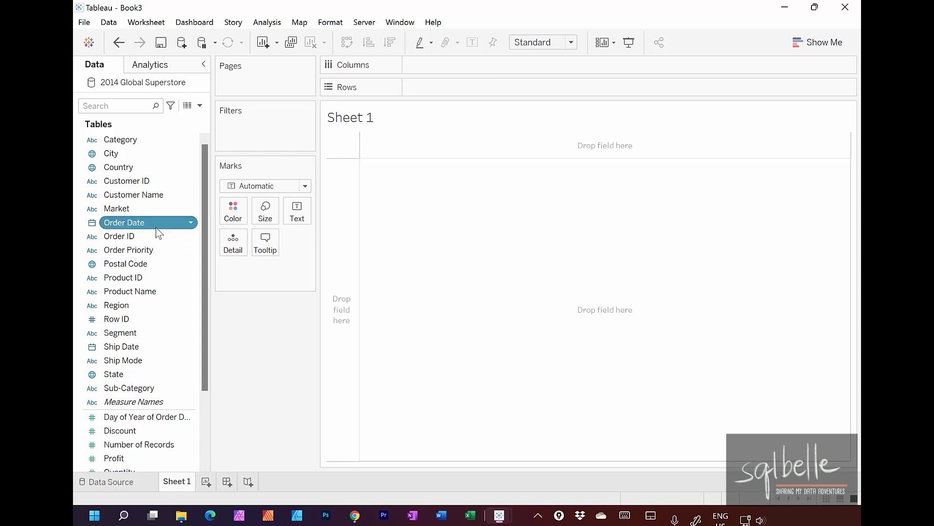
click(190, 223)
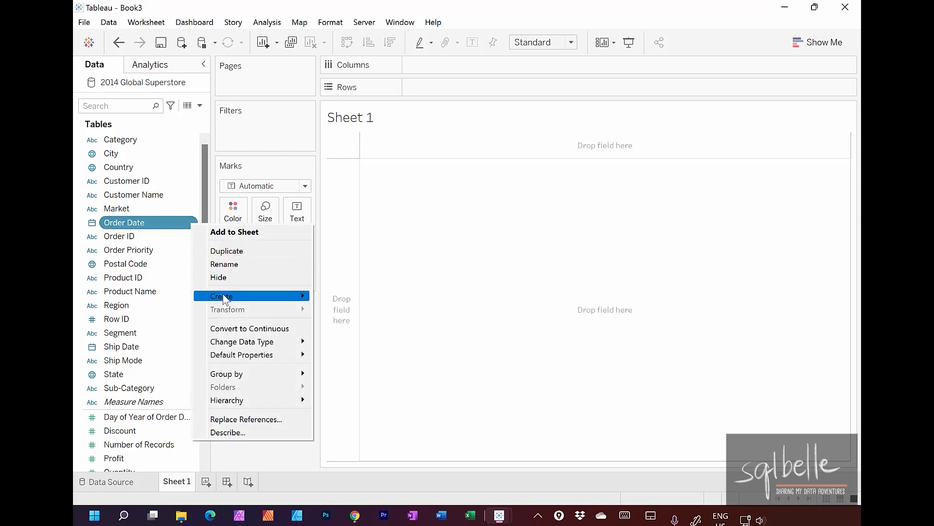
mouse_move(223, 299)
click(374, 352)
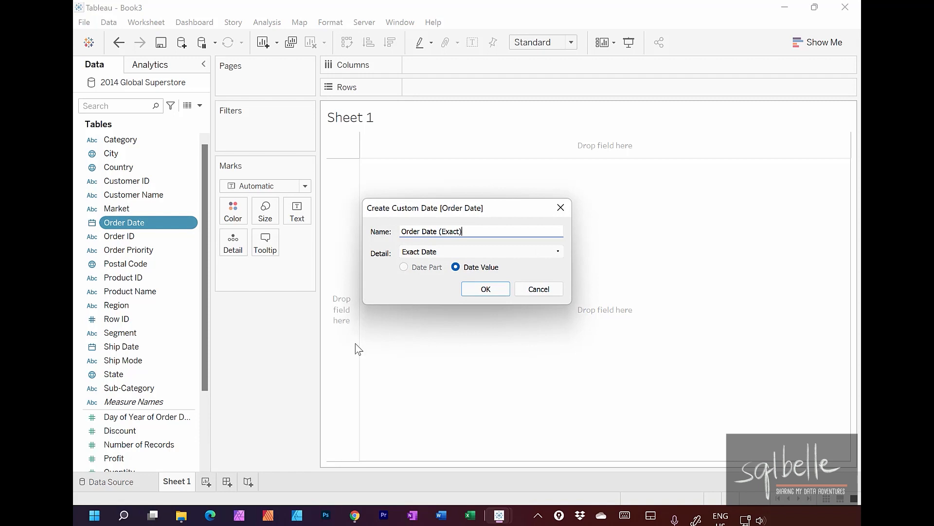
click(488, 250)
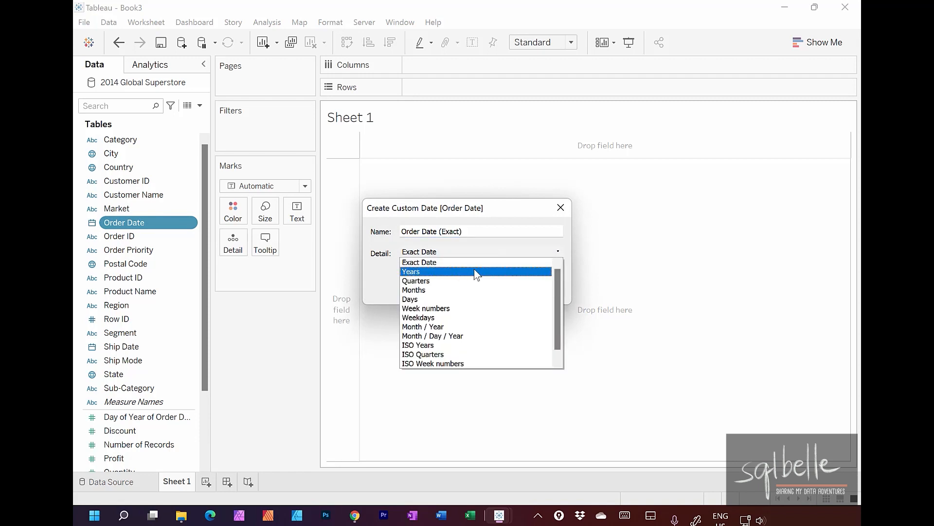
click(474, 269)
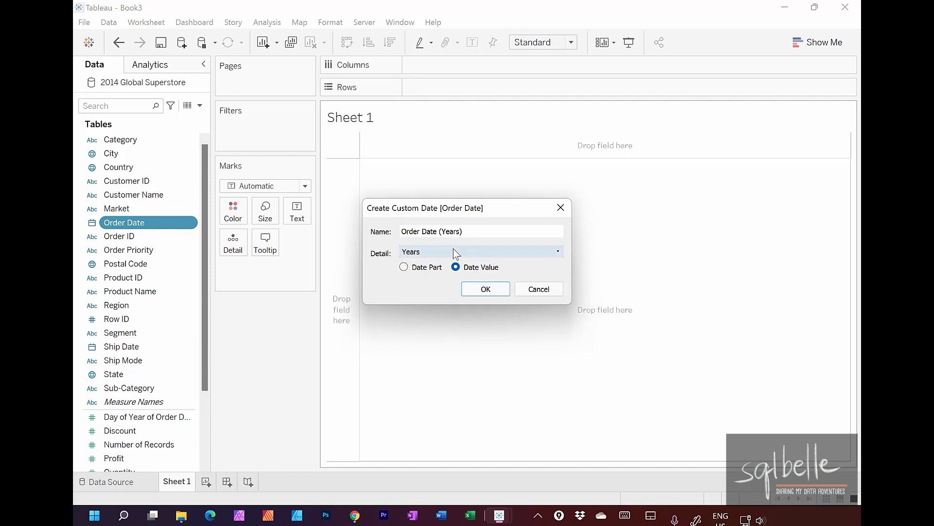
click(419, 272)
click(486, 291)
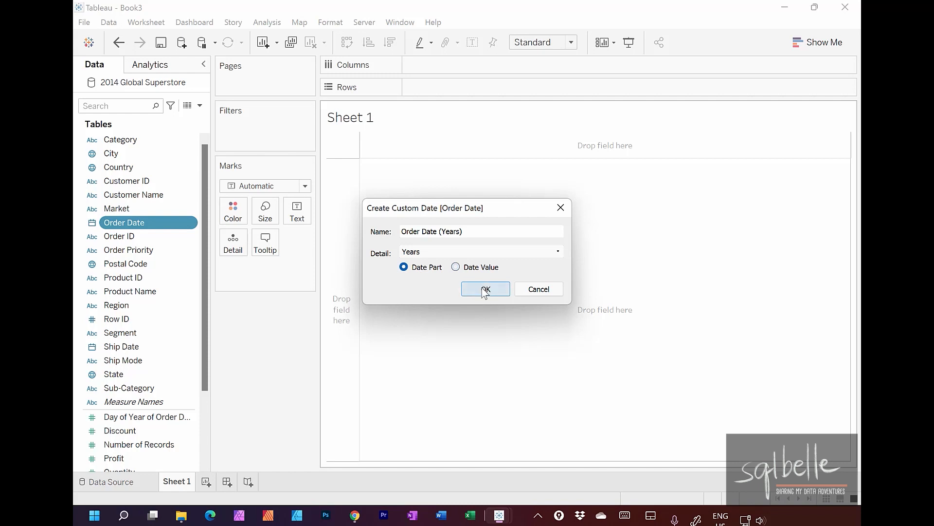
- Create a custom date from Order Date with Week numbers detail as a date part, named Order Date (Week numbers)
right_click(167, 222)
mouse_move(212, 295)
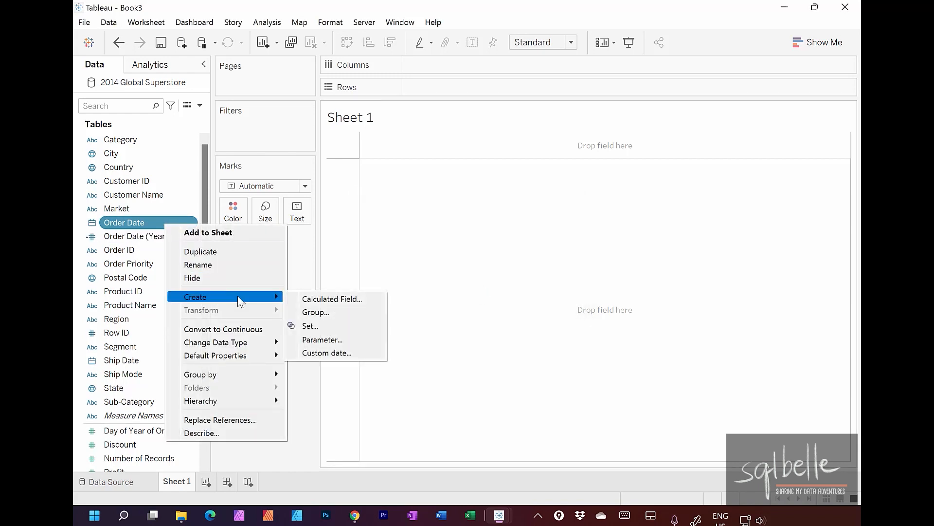
click(317, 352)
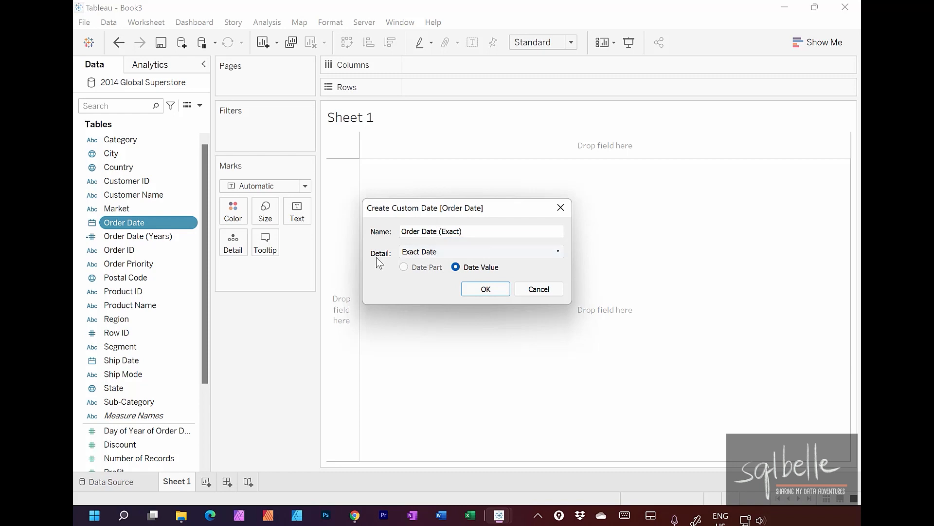
click(425, 252)
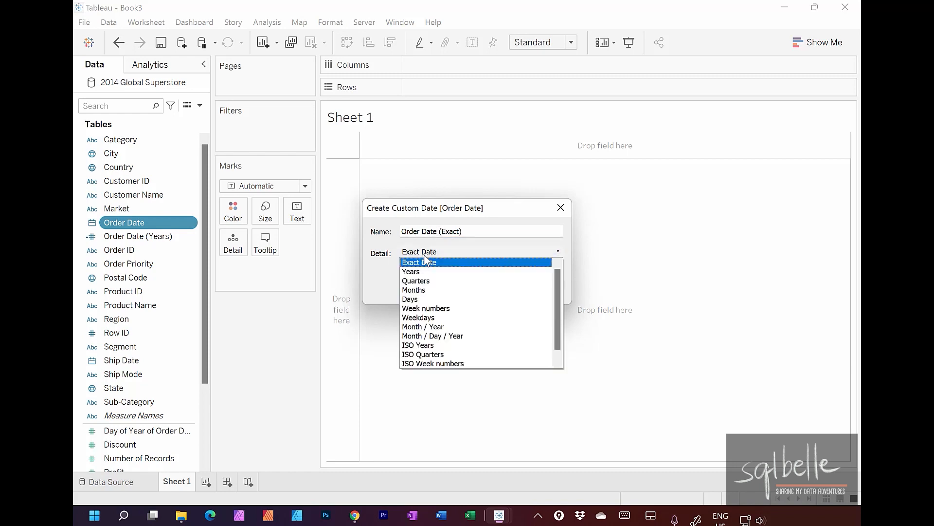
click(428, 307)
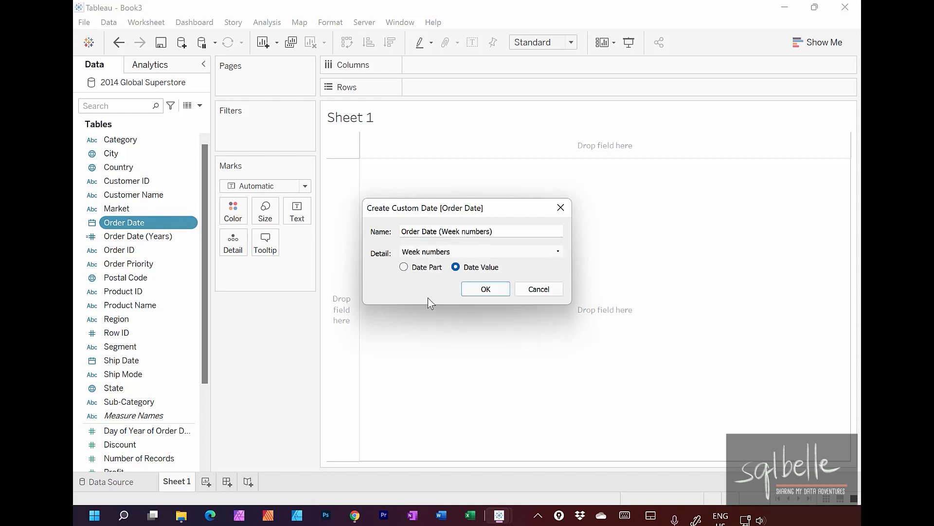
click(427, 270)
click(495, 290)
- Convert Order Date (Week numbers) to continuous and place it on Columns
right_click(189, 236)
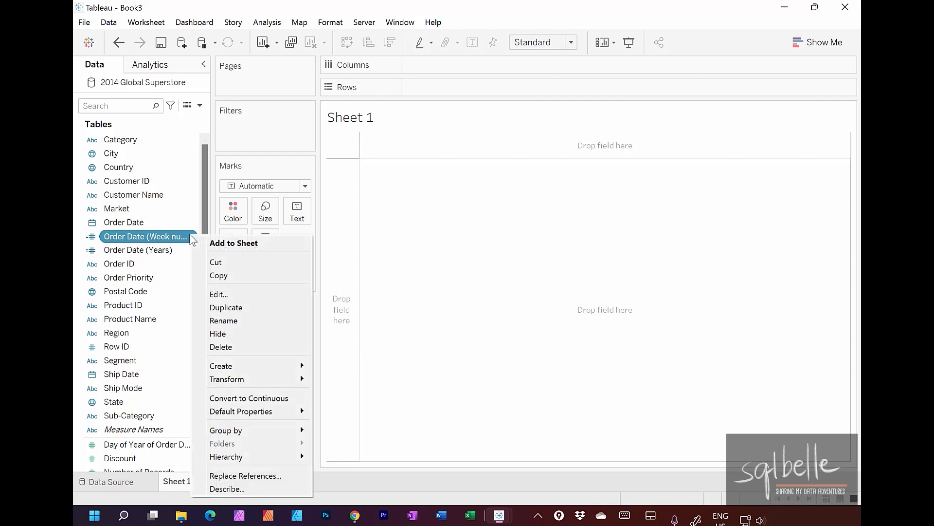
click(221, 396)
drag(126, 236, 440, 68)
- Place the sum of Profit on Rows and color the line chart by Order Date (Years)
click(139, 107)
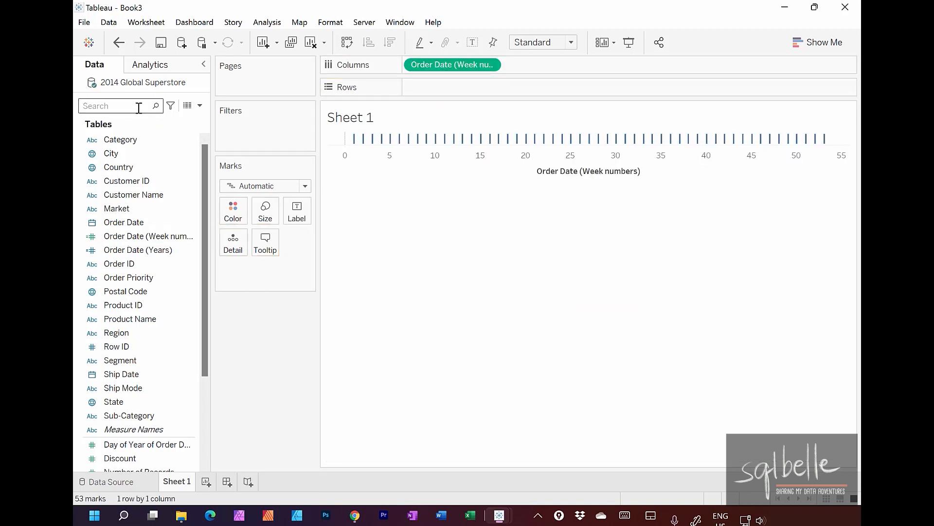
text(pro)
drag(122, 170, 475, 91)
click(155, 105)
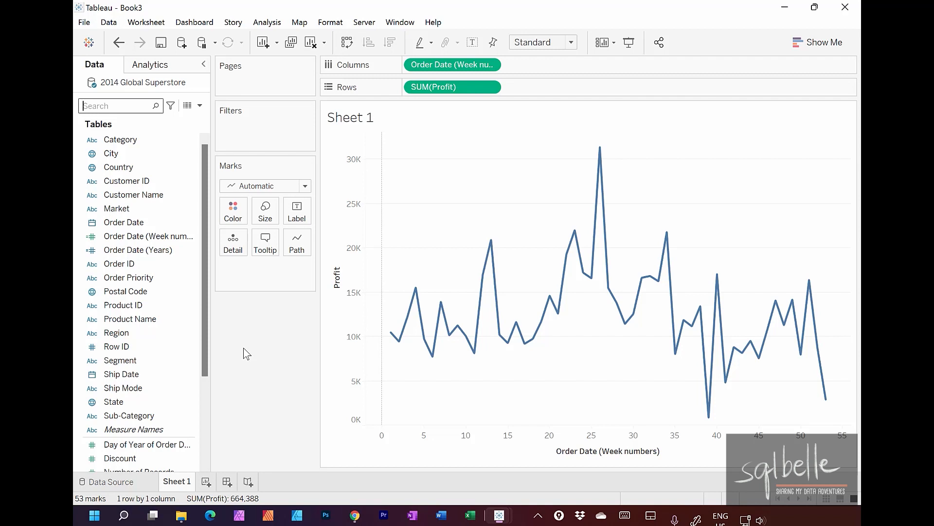
drag(125, 252, 234, 213)
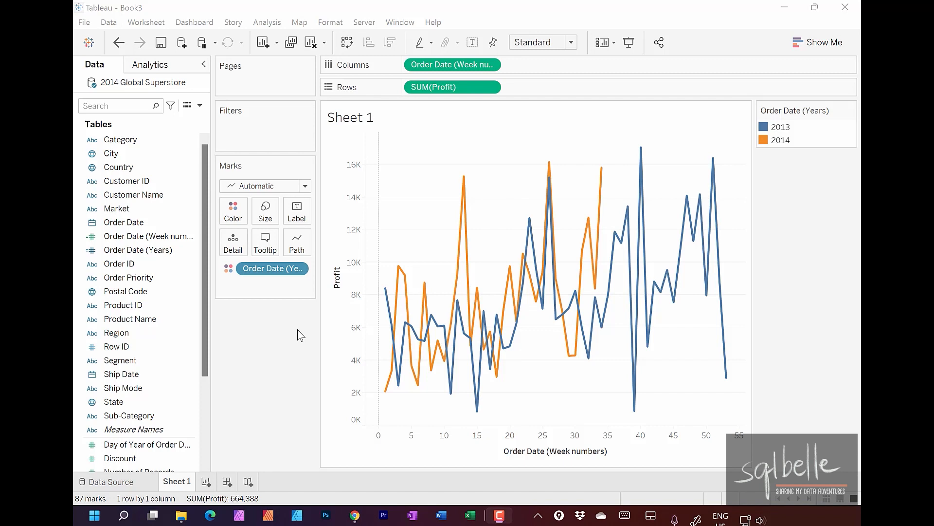
- Apply a running total quick table calculation to SUM(Profit) on Rows
click(493, 87)
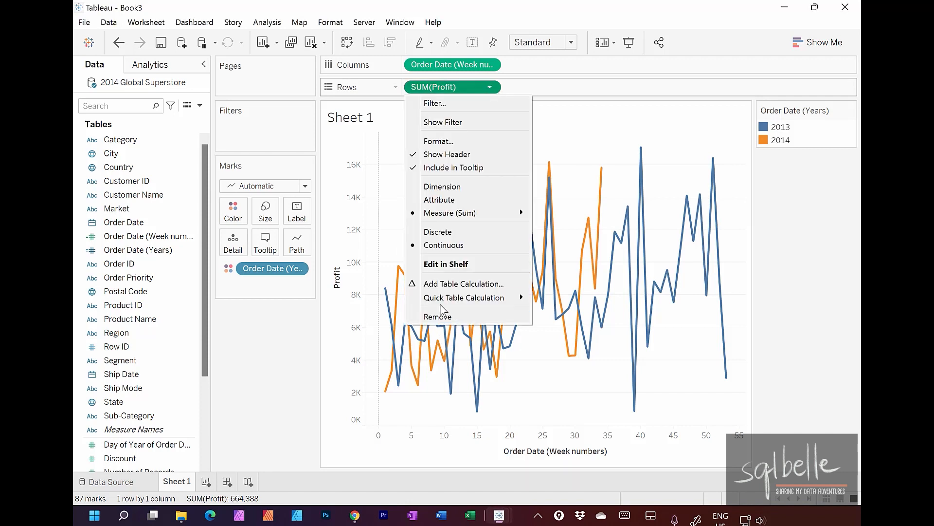
mouse_move(449, 299)
click(567, 298)
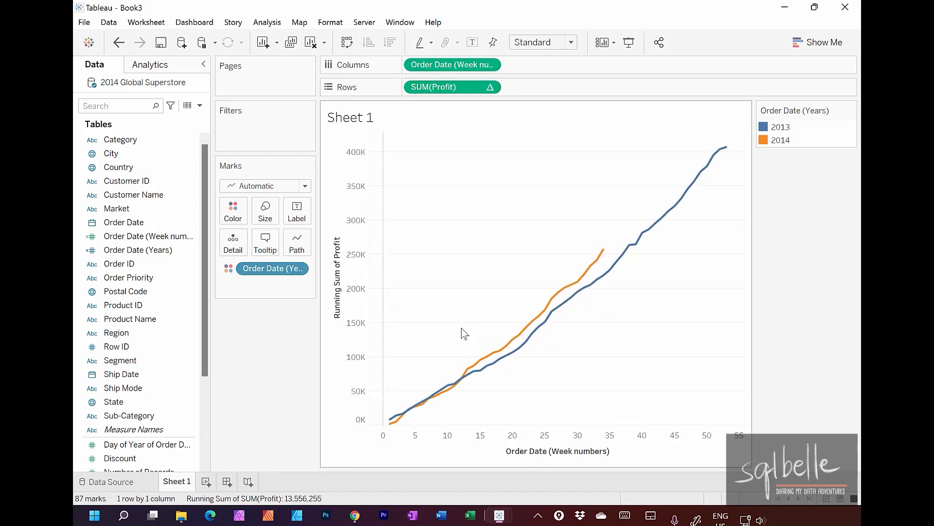
key(F10)
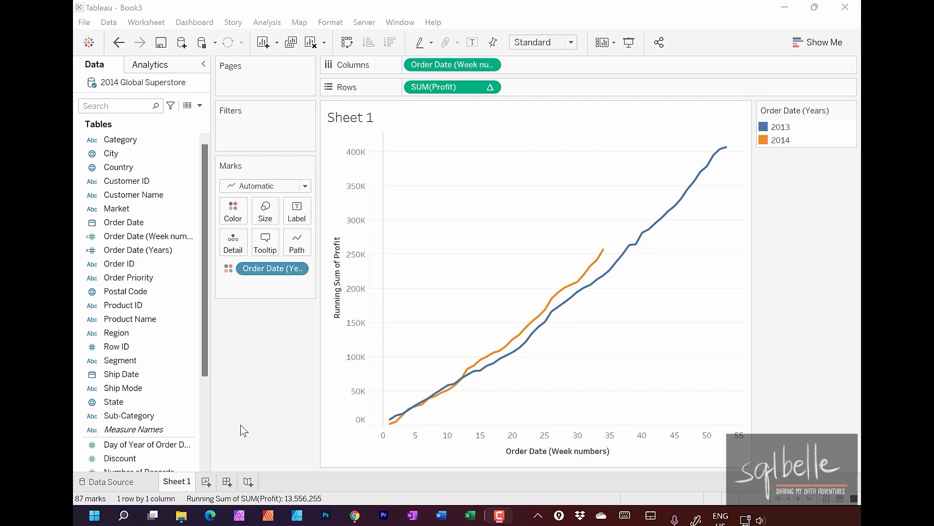
- Add a new worksheet and show the maximum Order Date in it as text
click(207, 482)
click(138, 222)
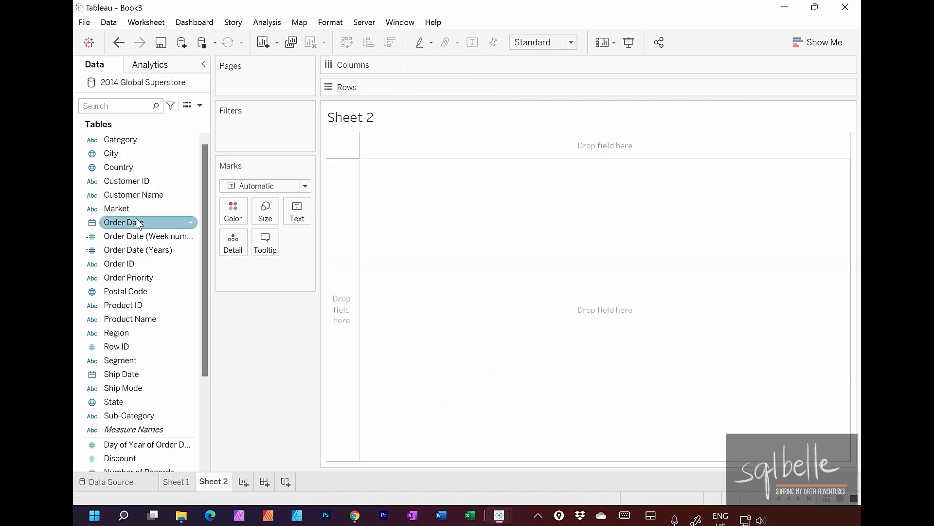
drag(137, 222, 298, 218)
click(398, 290)
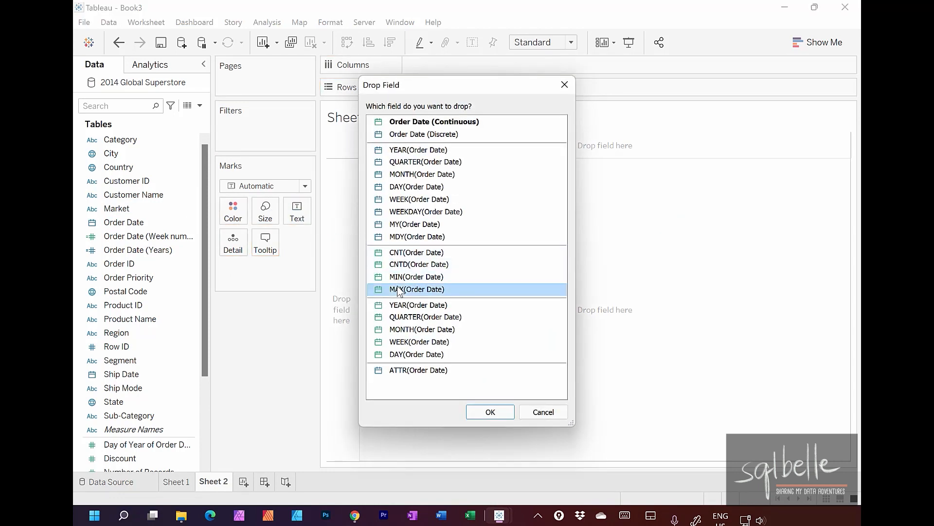
click(491, 412)
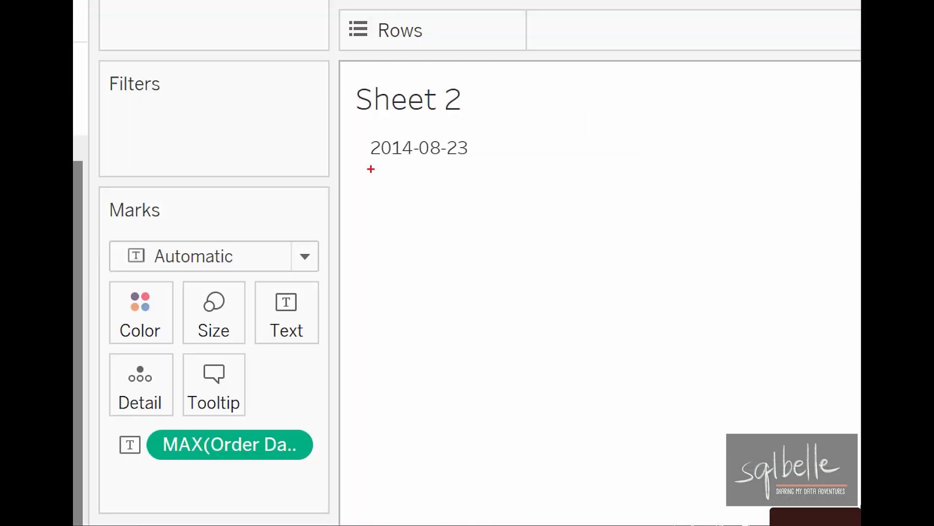
- Check the latest order date in Sheet 2 and compare the 2014 and 2013 lines in Sheet 1 for January 1 to August 23
mouse_move(501, 137)
mouse_down()
mouse_move(344, 156)
mouse_move(484, 130)
mouse_up()
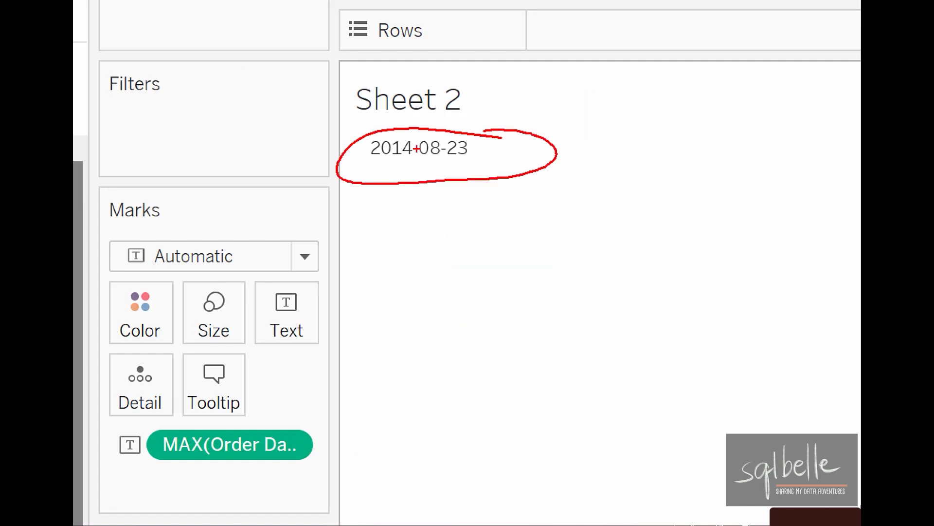
mouse_move(409, 249)
mouse_down()
mouse_move(413, 293)
mouse_move(441, 280)
mouse_move(468, 298)
mouse_move(554, 237)
mouse_move(652, 217)
mouse_move(672, 240)
mouse_up()
click(570, 267)
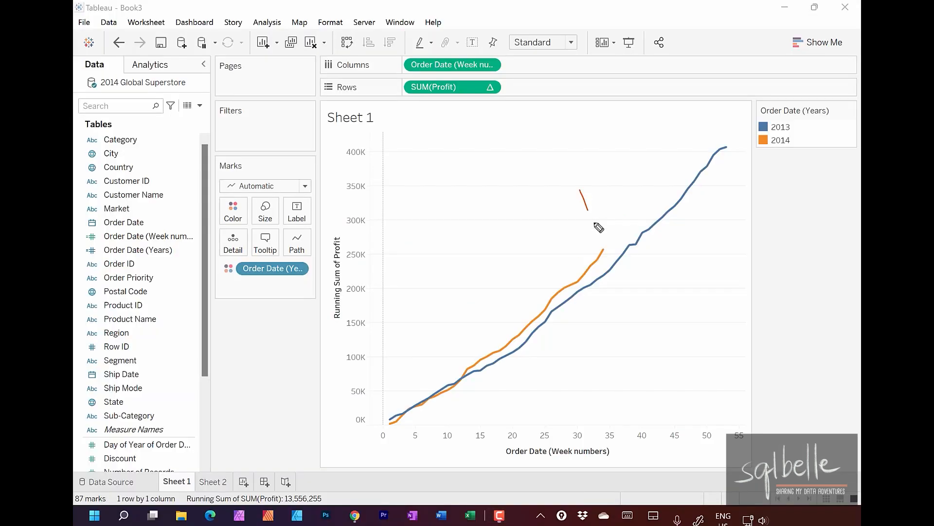
drag(598, 227, 609, 225)
mouse_move(528, 168)
mouse_down()
mouse_move(534, 175)
mouse_move(570, 158)
mouse_move(567, 168)
mouse_move(595, 141)
mouse_move(603, 144)
mouse_up()
drag(614, 123, 629, 132)
drag(657, 106, 657, 129)
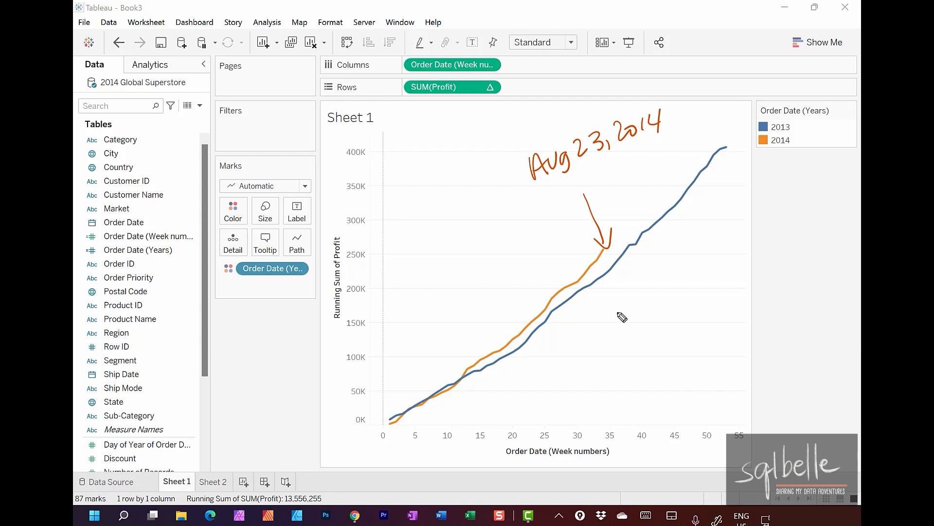
mouse_move(615, 308)
mouse_down()
mouse_move(633, 304)
mouse_move(632, 314)
mouse_move(672, 326)
mouse_move(721, 304)
mouse_move(743, 334)
mouse_move(774, 312)
mouse_move(849, 304)
mouse_up()
mouse_move(714, 344)
mouse_down()
mouse_move(736, 340)
mouse_move(729, 354)
mouse_up()
drag(611, 379, 608, 401)
drag(612, 390, 782, 378)
mouse_move(782, 368)
mouse_down()
mouse_move(780, 390)
mouse_move(825, 375)
mouse_move(845, 377)
mouse_move(839, 387)
mouse_up()
click(797, 377)
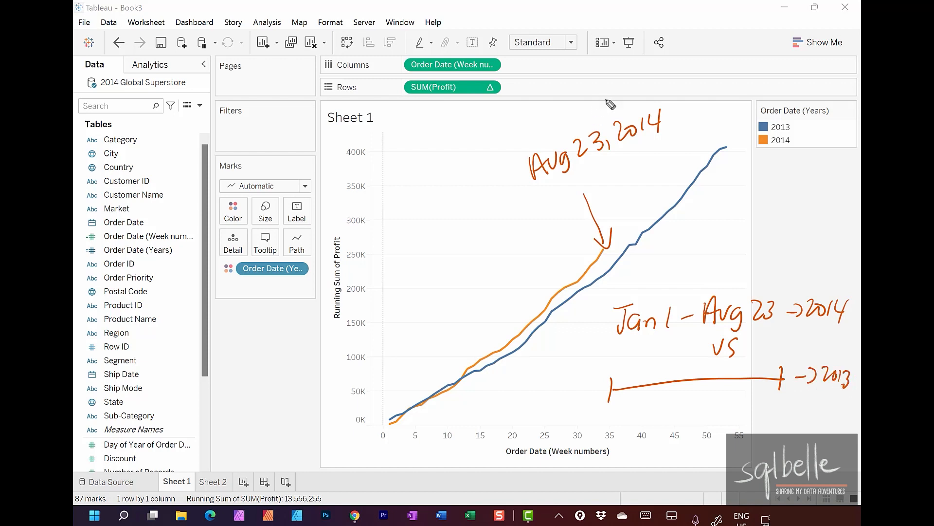
drag(606, 101, 584, 464)
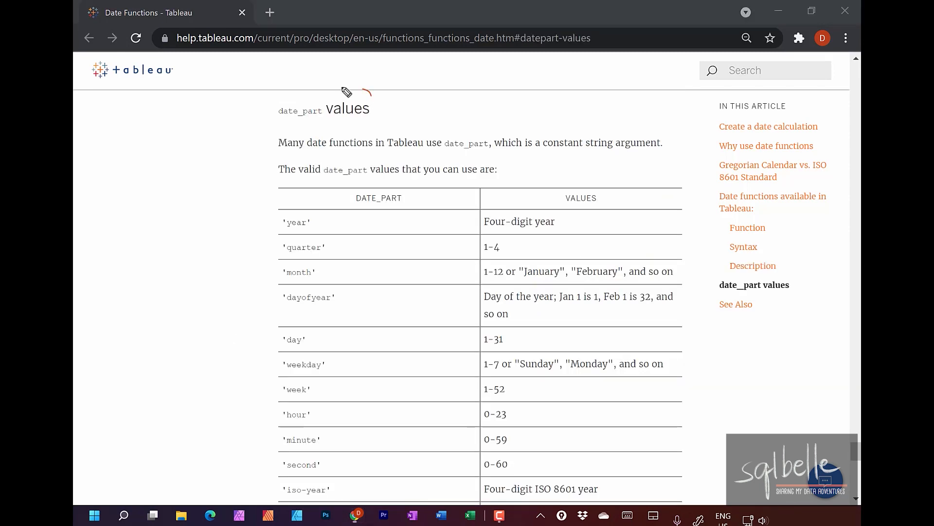
- In the browser, review the dayofyear entry among the date_part values in Tableau's Date Functions help page
mouse_move(369, 90)
mouse_down()
mouse_move(419, 120)
mouse_move(372, 98)
mouse_up()
mouse_move(358, 292)
mouse_down()
mouse_move(361, 317)
mouse_move(351, 286)
mouse_up()
mouse_move(435, 312)
mouse_down()
mouse_move(479, 300)
mouse_move(470, 312)
mouse_up()
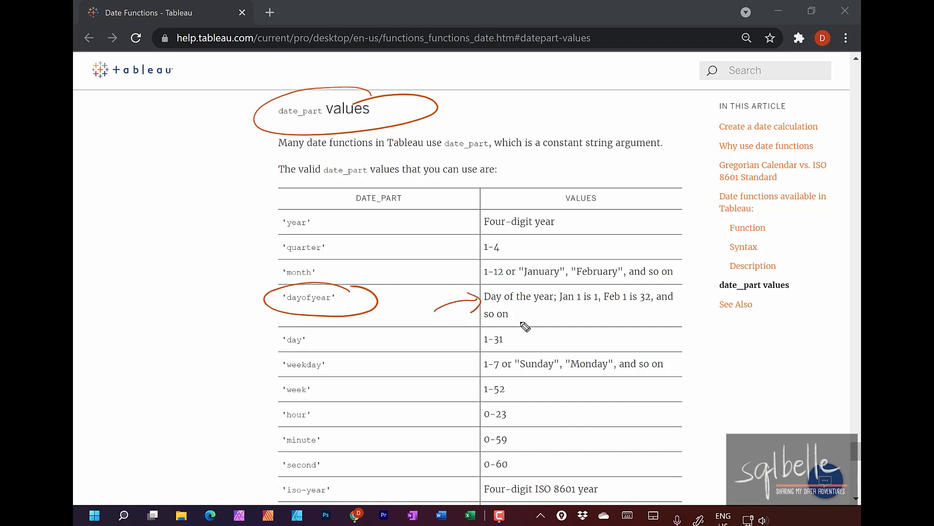
drag(563, 311, 676, 307)
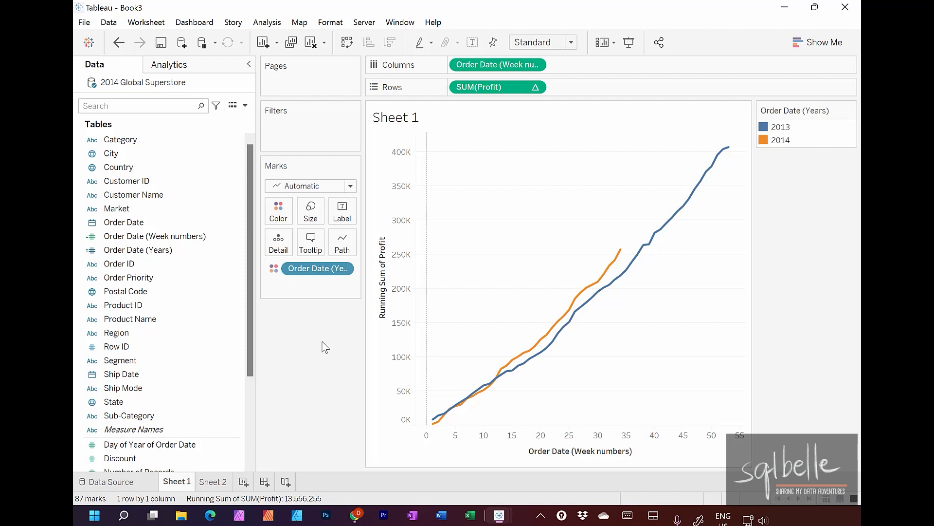
- Back in Tableau, create a calculated field named Max Record Date with the formula {MAX([Order Date])}
click(245, 106)
click(161, 119)
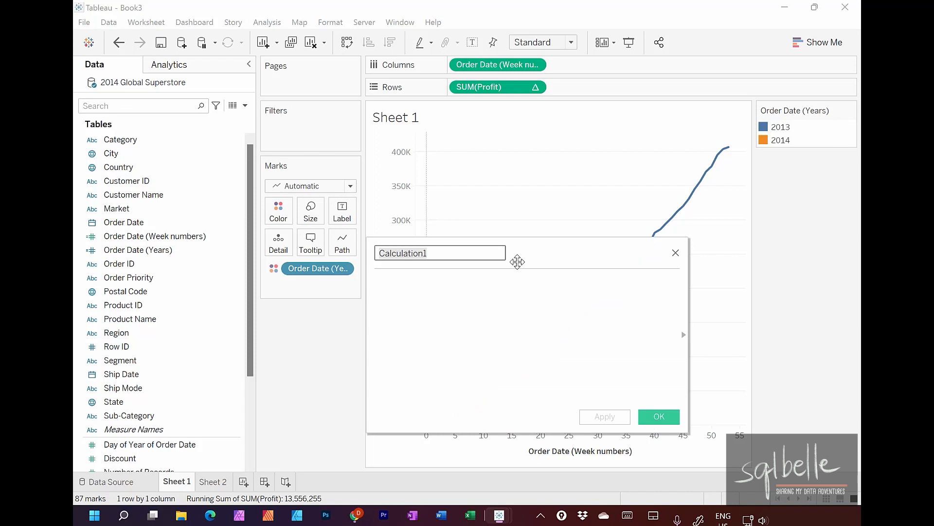
text(Max Record D)
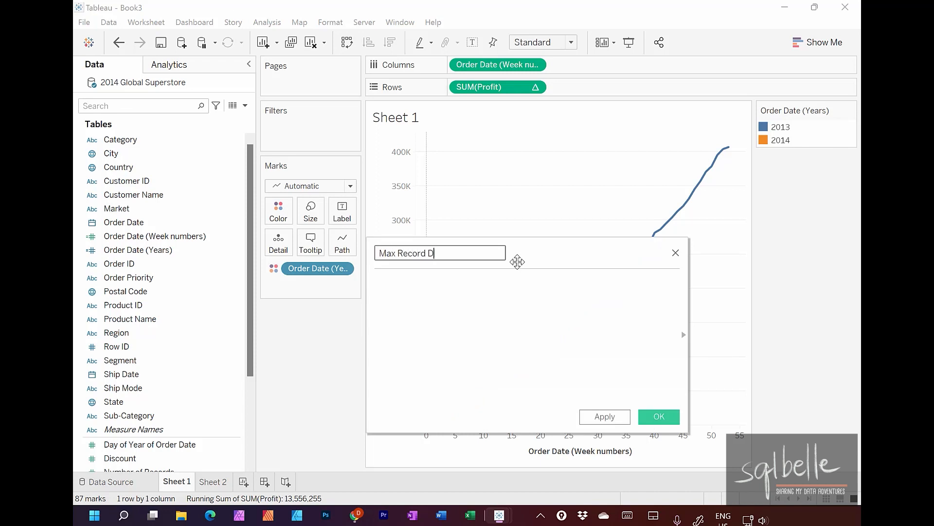
text(ate)
click(459, 310)
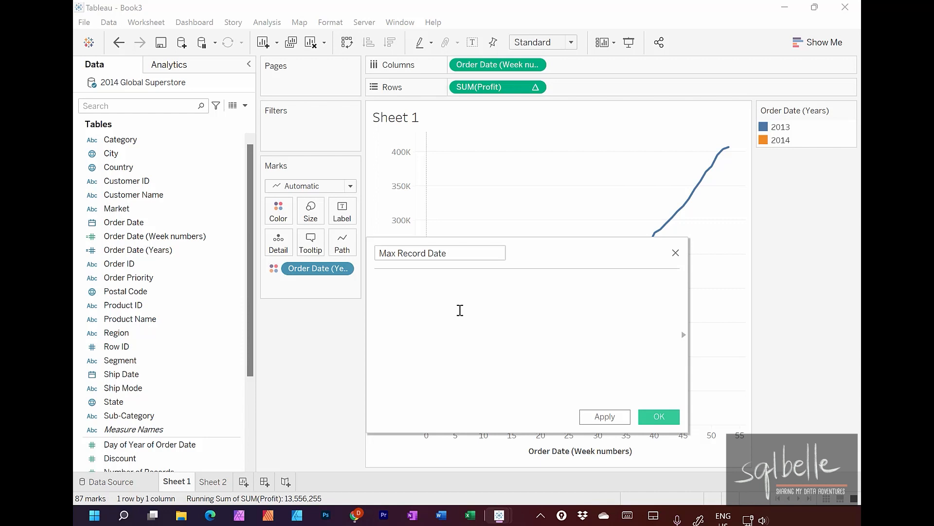
text({MAX()
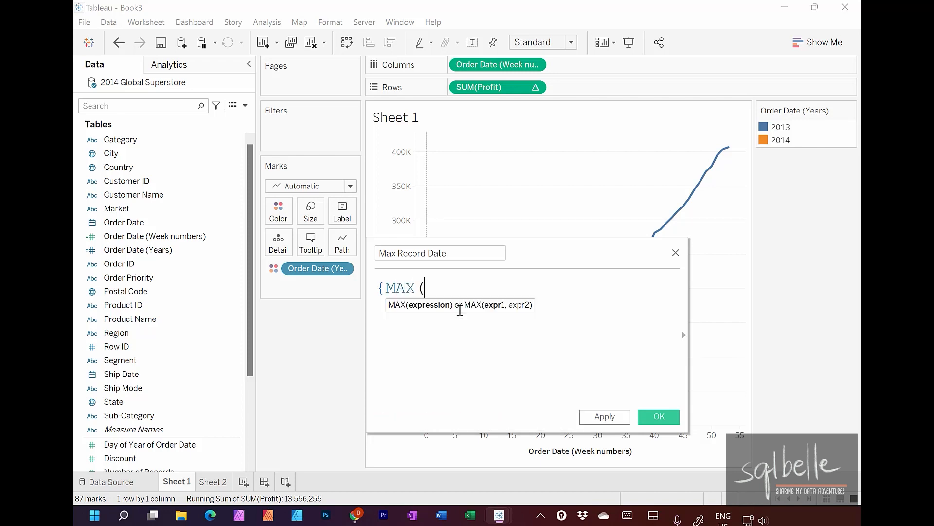
drag(123, 222, 481, 298)
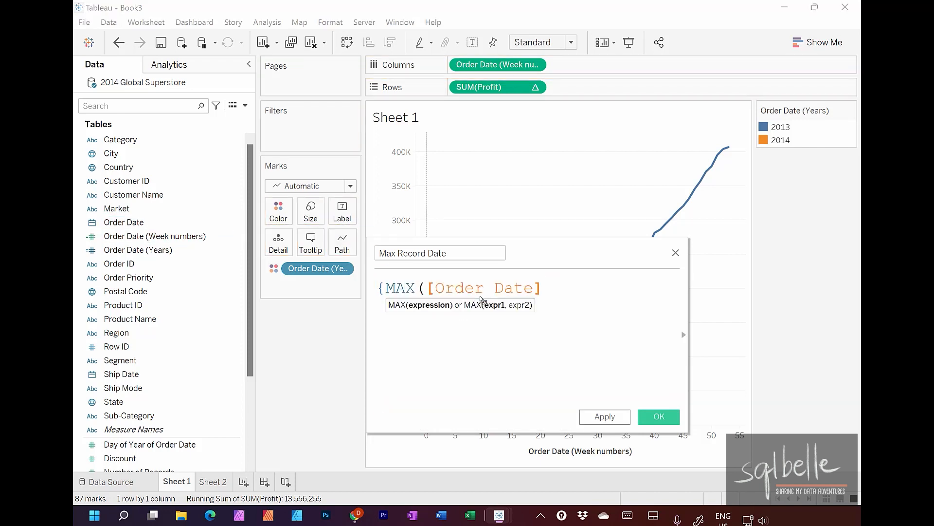
text()})
click(656, 416)
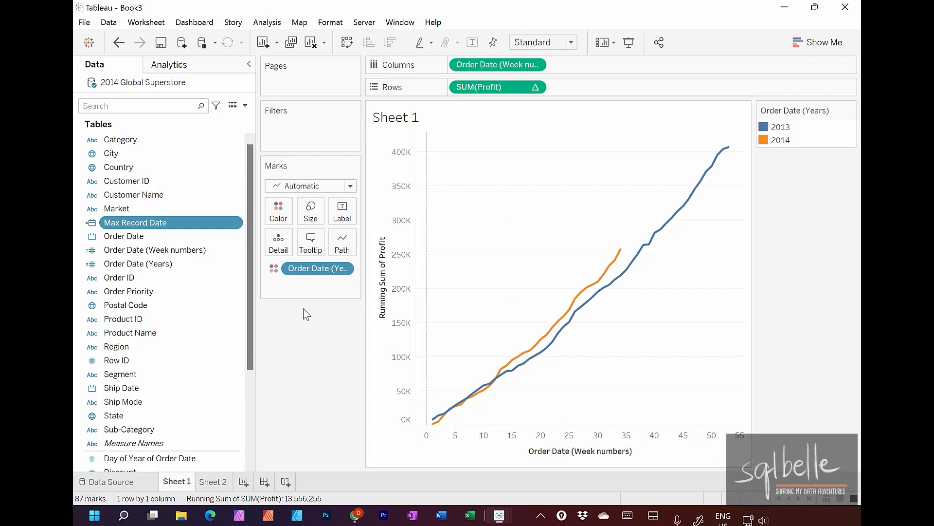
- Place Max Record Date on Rows in Sheet 2 as a discrete date and compare it with MAX(Order Date)
click(210, 482)
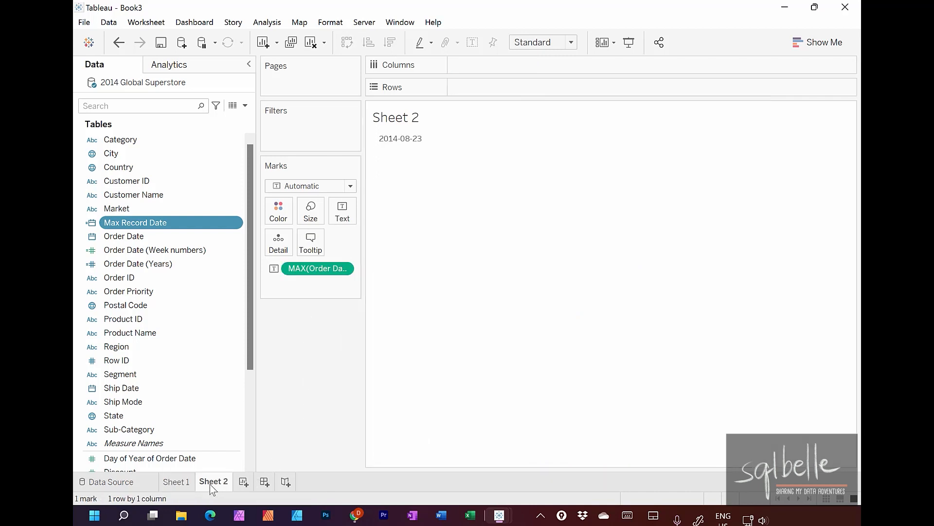
drag(135, 222, 499, 91)
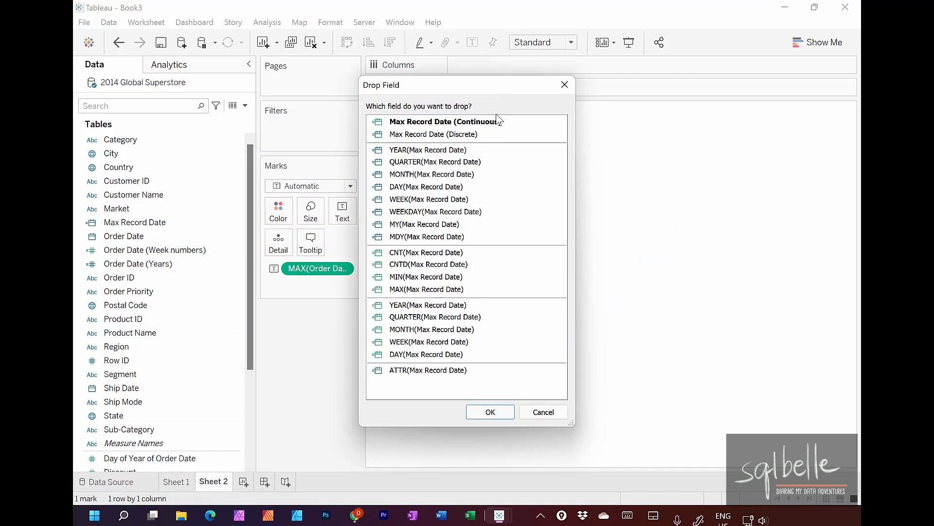
click(470, 136)
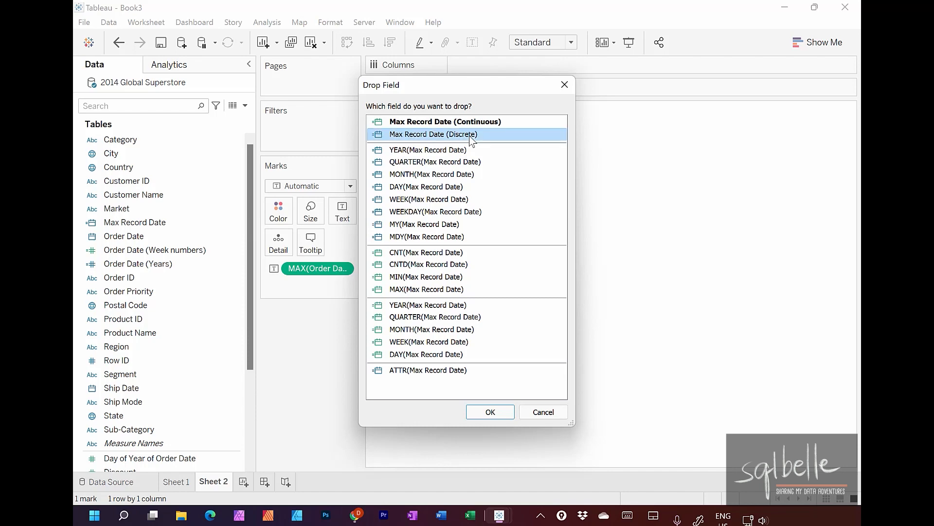
click(491, 412)
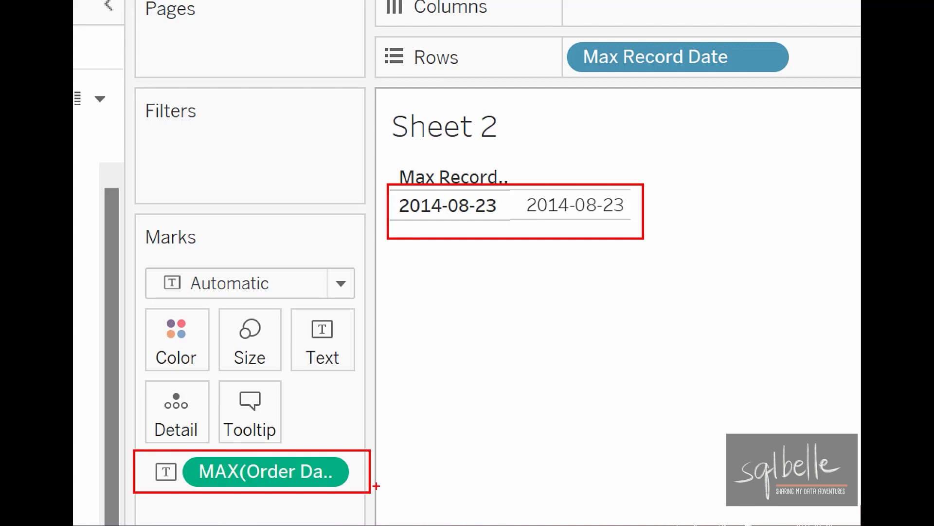
drag(546, 131, 520, 180)
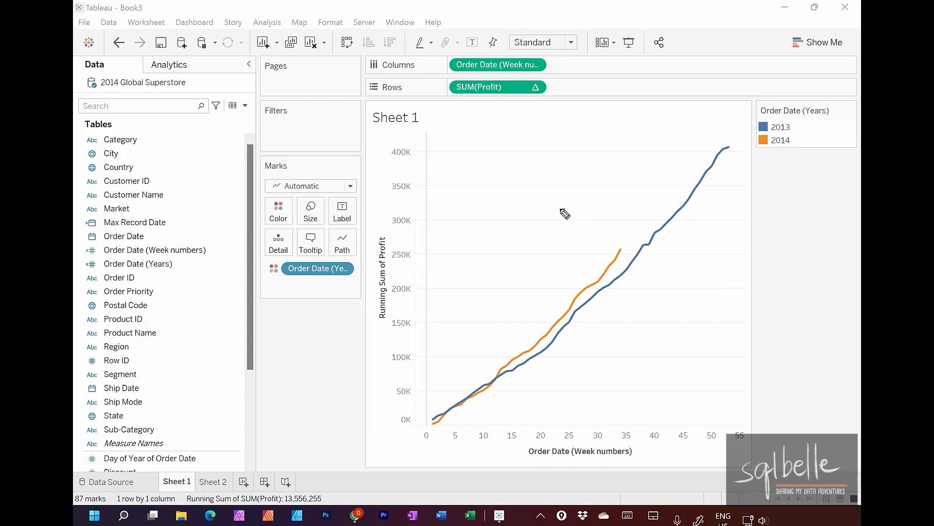
- Examine in Sheet 1 where the 2014 profit line ends and where the 2013 line should be cut off
mouse_move(561, 209)
mouse_down()
mouse_move(613, 243)
mouse_move(617, 229)
mouse_up()
mouse_move(666, 322)
mouse_down()
mouse_move(642, 272)
mouse_move(653, 276)
mouse_up()
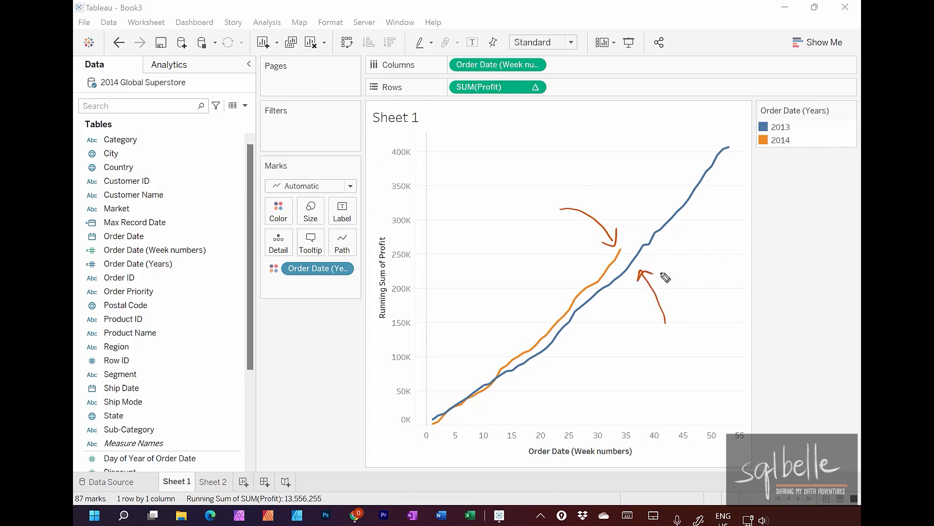
drag(630, 105, 609, 453)
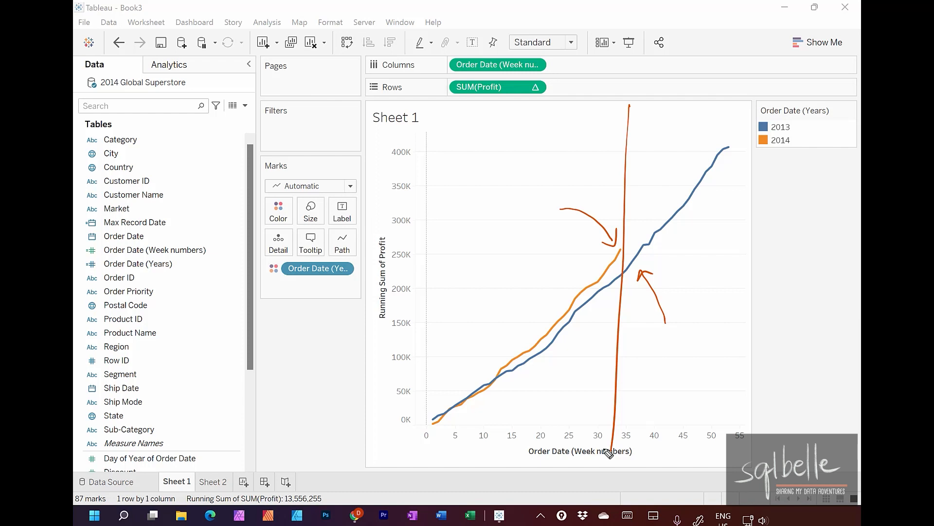
key(Escape)
- Start a new calculated field named Within Date Range? and widen its formula editor
click(245, 107)
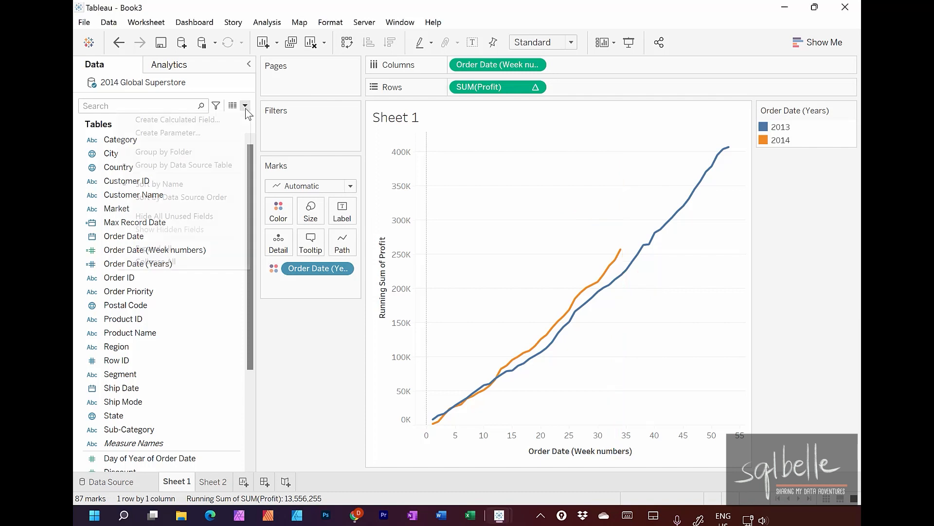
click(230, 118)
text(Wi)
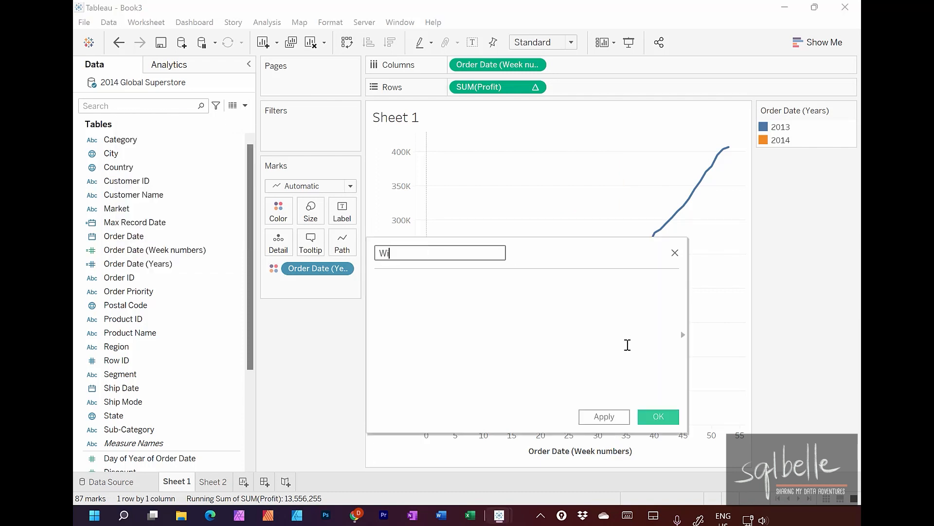
text(thin Date Range?)
key(Tab)
drag(540, 261, 467, 217)
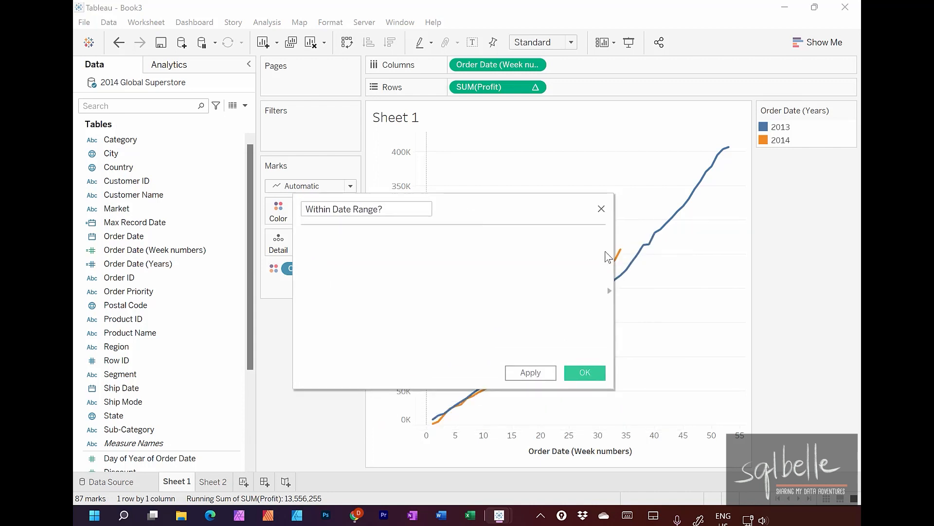
drag(615, 252, 758, 251)
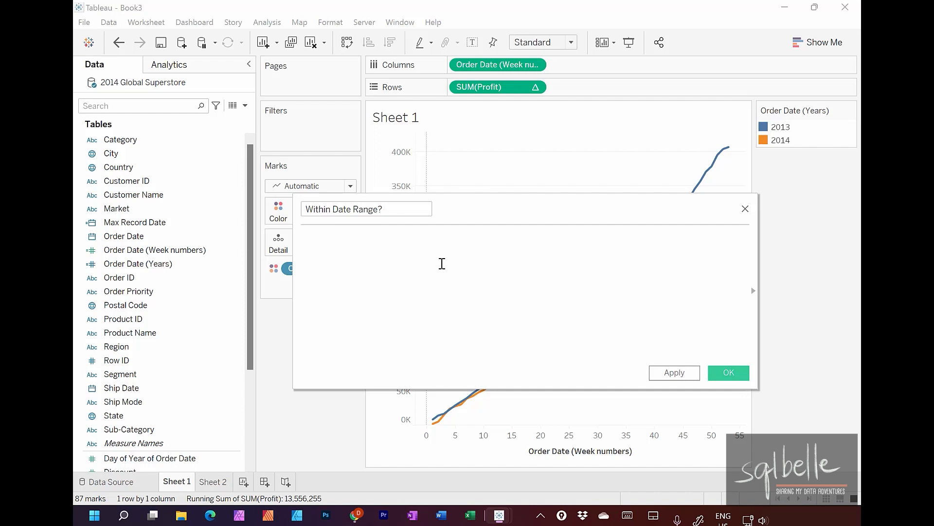
- Enter DATEPART('dayofyear', [Order Date]) as the first part of the Within Date Range? formula
text(DATEPART)
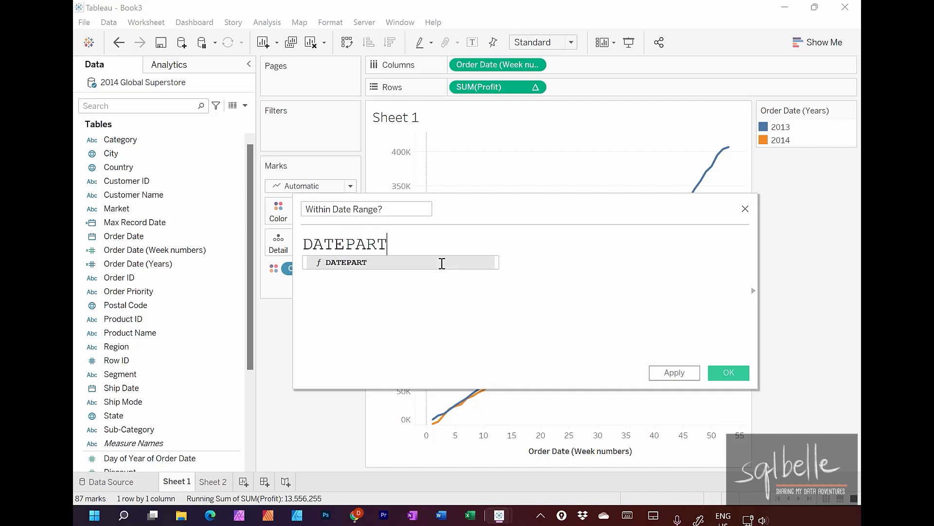
text(()
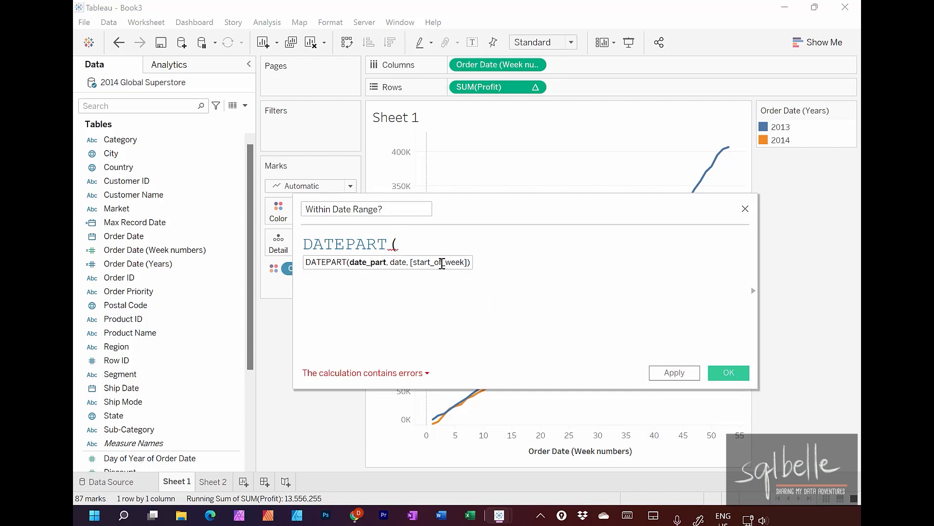
text('dayofyear)
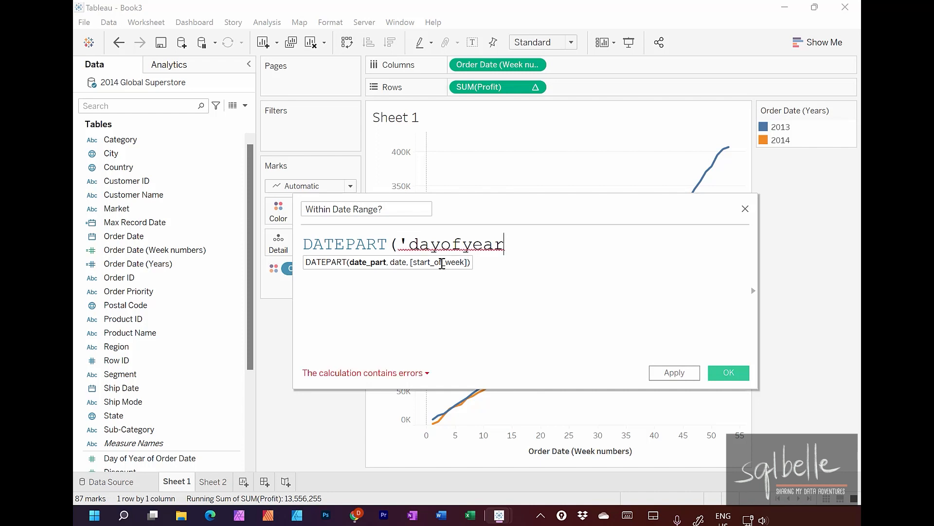
text(', )
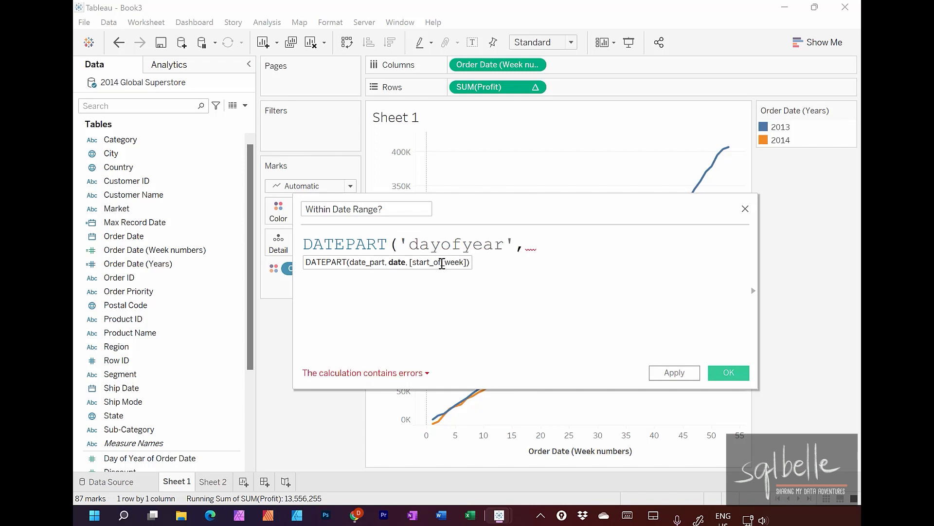
text(Order)
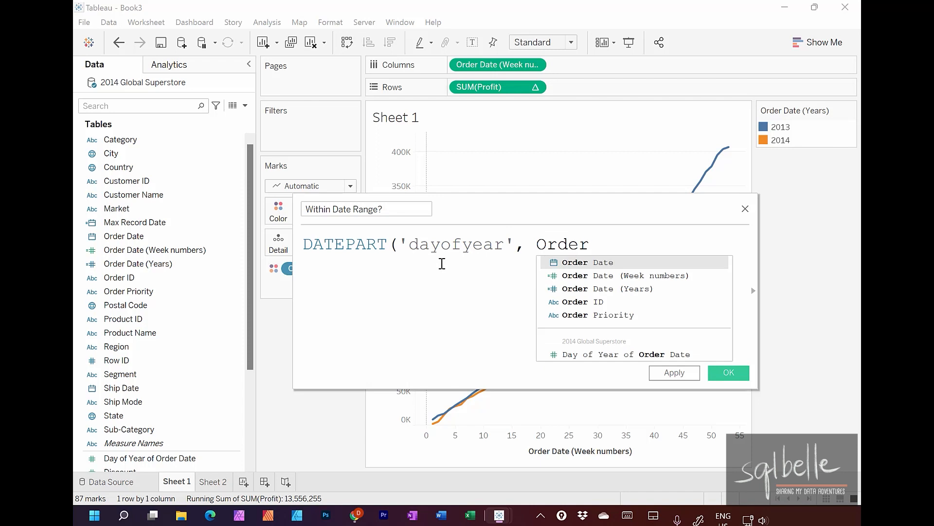
key(Return)
text())
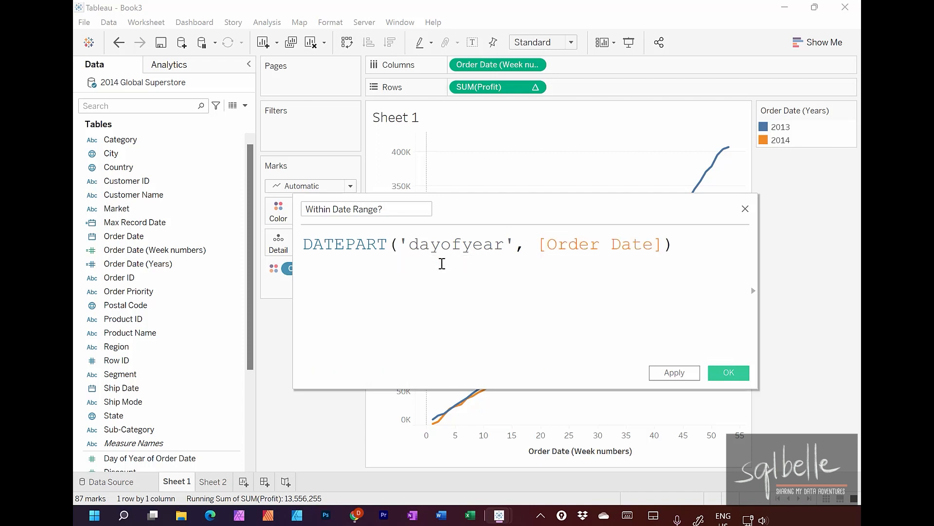
- On a second line of the formula, add a <= comparison followed by a copy of the DATEPART('dayofyear', [Order Date]) expression
key(Return)
text(<=)
drag(679, 246, 303, 243)
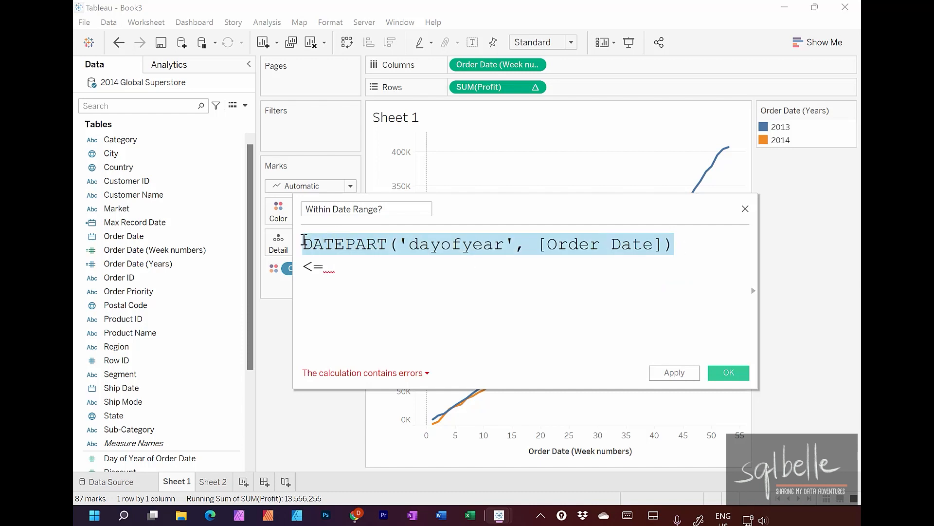
key(ctrl+c)
click(351, 265)
key(ctrl+v)
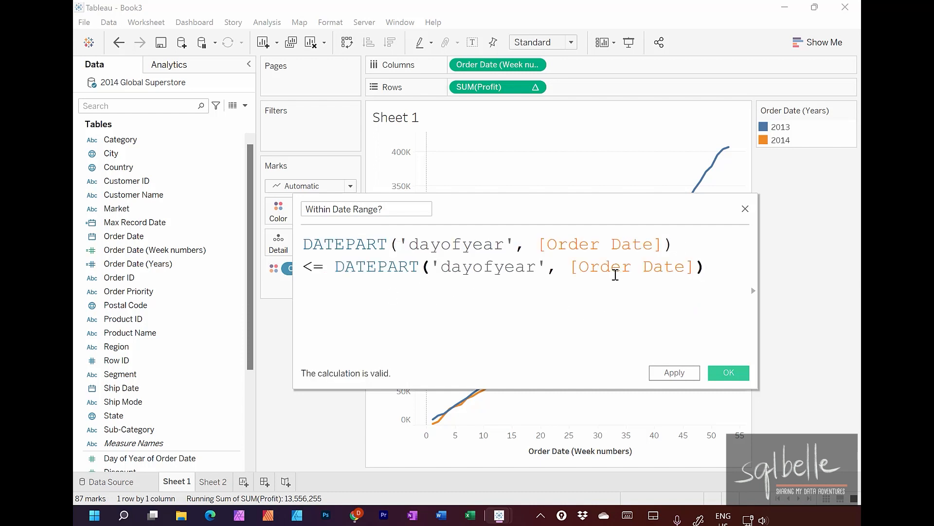
- Replace [Order Date] in the second DATEPART expression with [Max Record Date] and save the calculated field
click(612, 270)
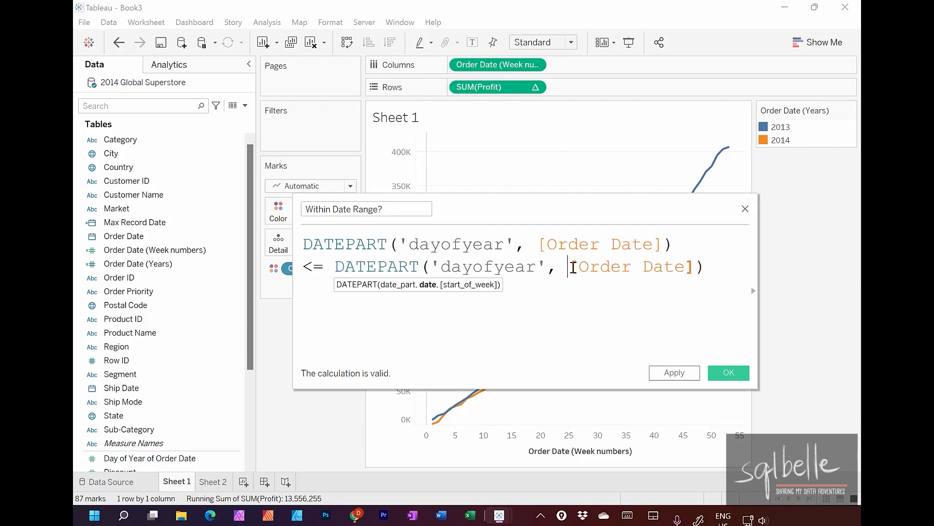
drag(570, 267, 695, 269)
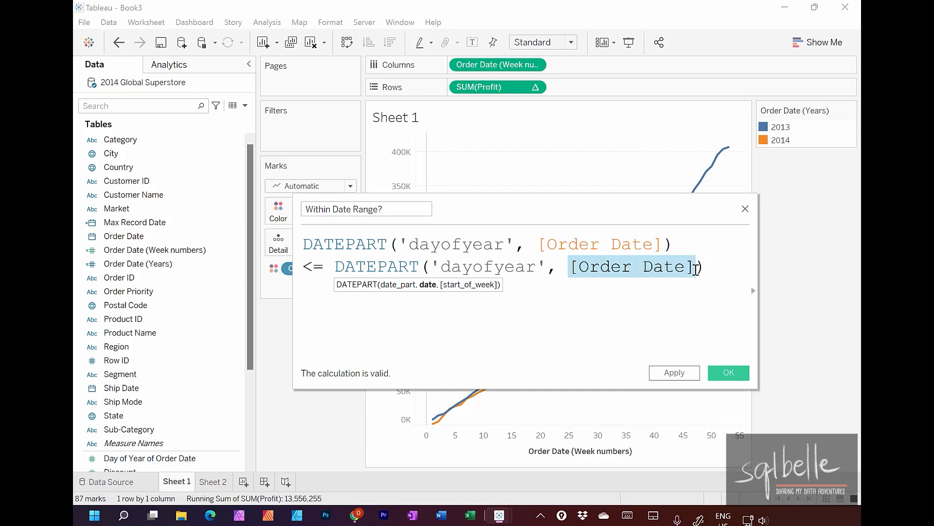
text(Max)
click(653, 303)
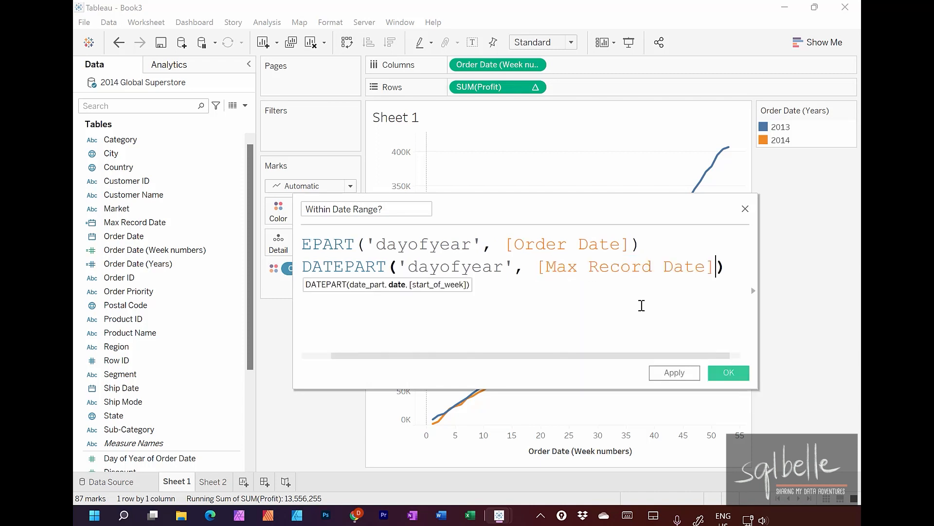
click(684, 378)
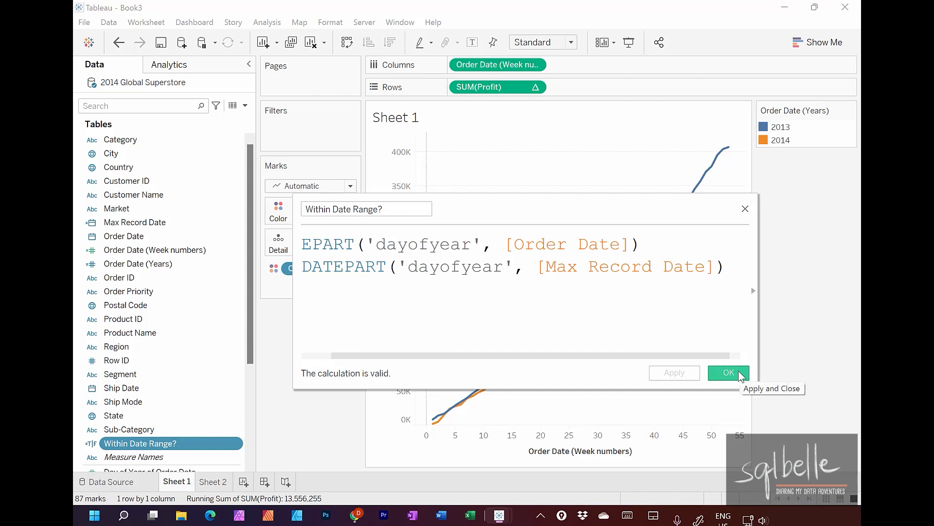
click(729, 373)
- Filter Sheet 1 to only the True value of Within Date Range? and check where the 2013 and 2014 lines end
drag(170, 443, 295, 144)
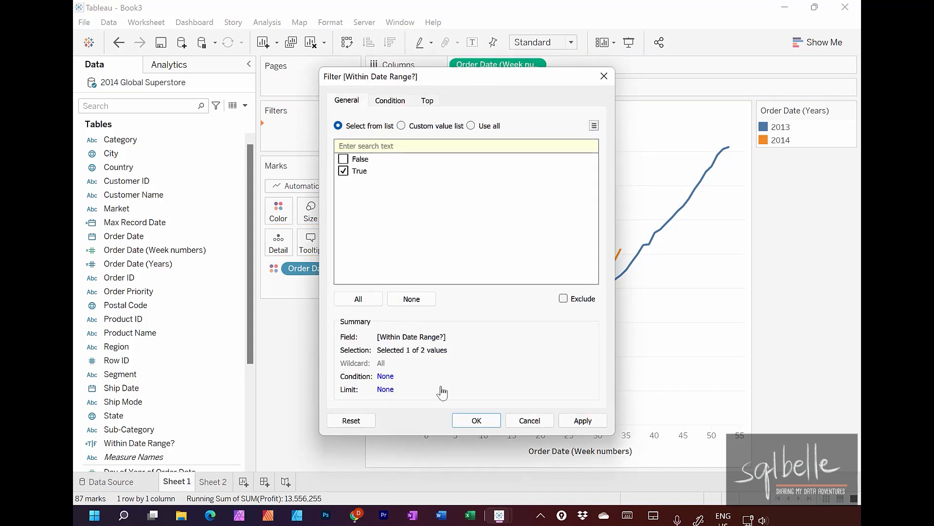
click(475, 420)
drag(728, 200, 772, 279)
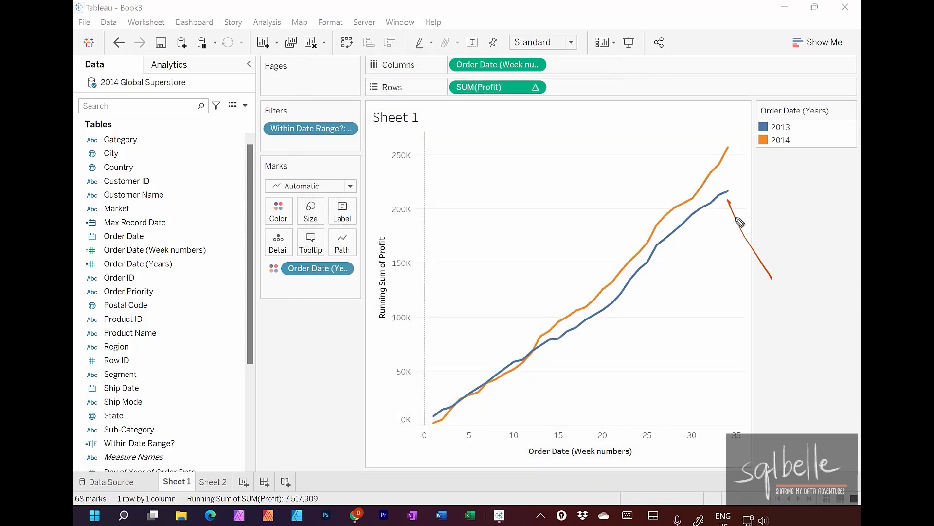
drag(726, 223, 748, 209)
mouse_move(741, 84)
mouse_down()
mouse_move(727, 136)
mouse_move(738, 125)
mouse_up()
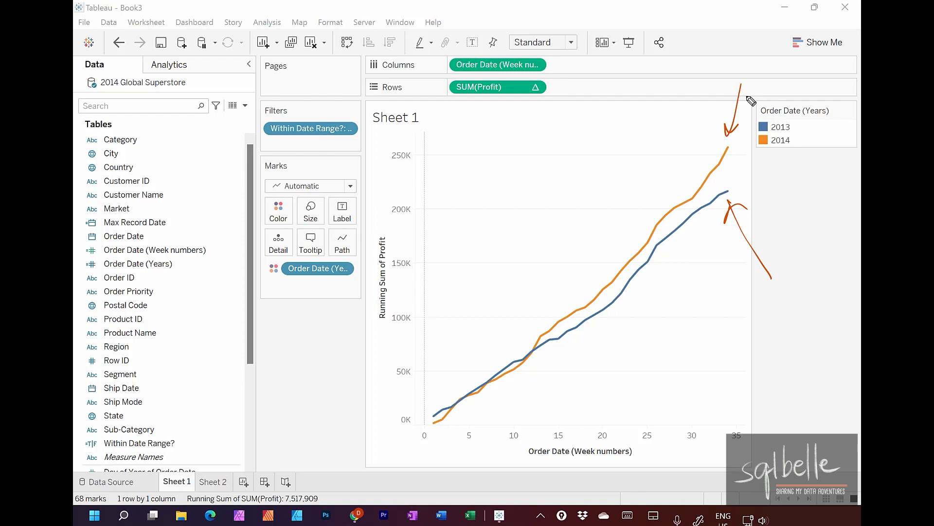
key(Escape)
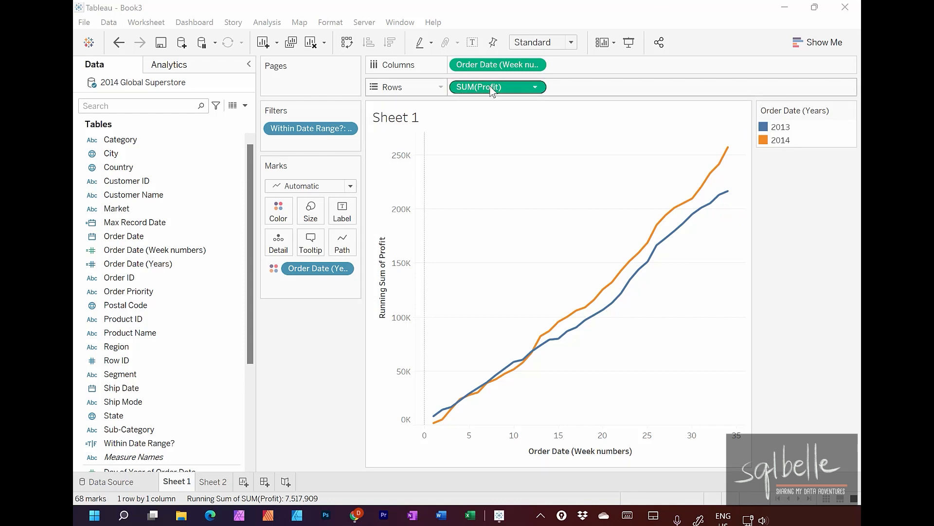
- Label the chart's lines with the running sum of Profit, showing labels only at the line ends
drag(491, 90, 345, 214)
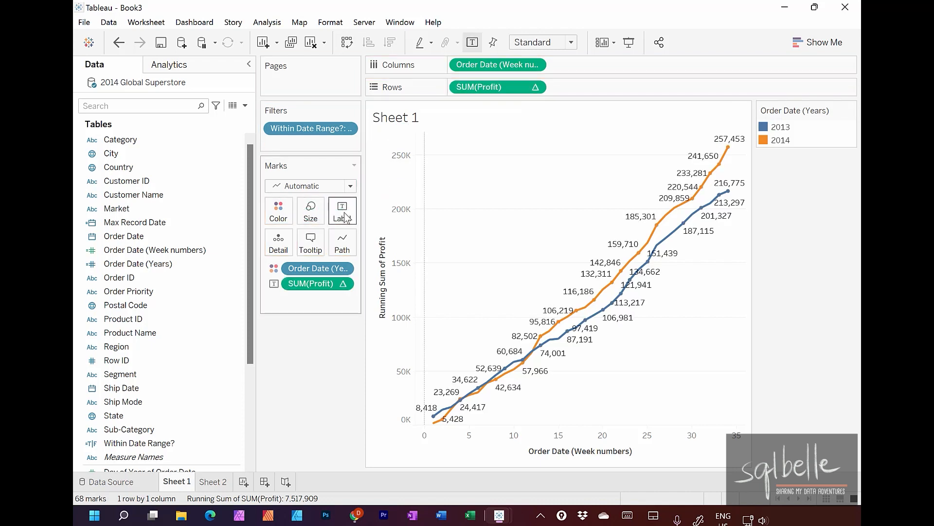
click(342, 213)
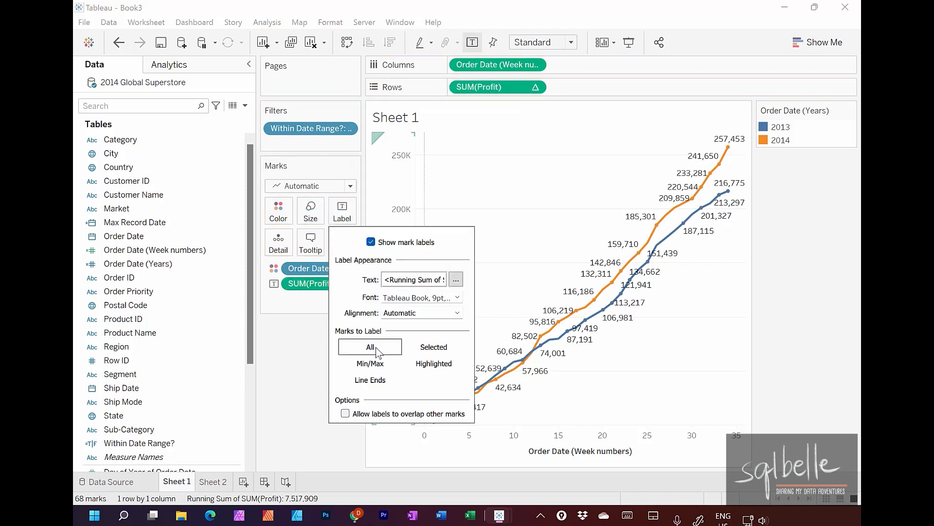
click(370, 380)
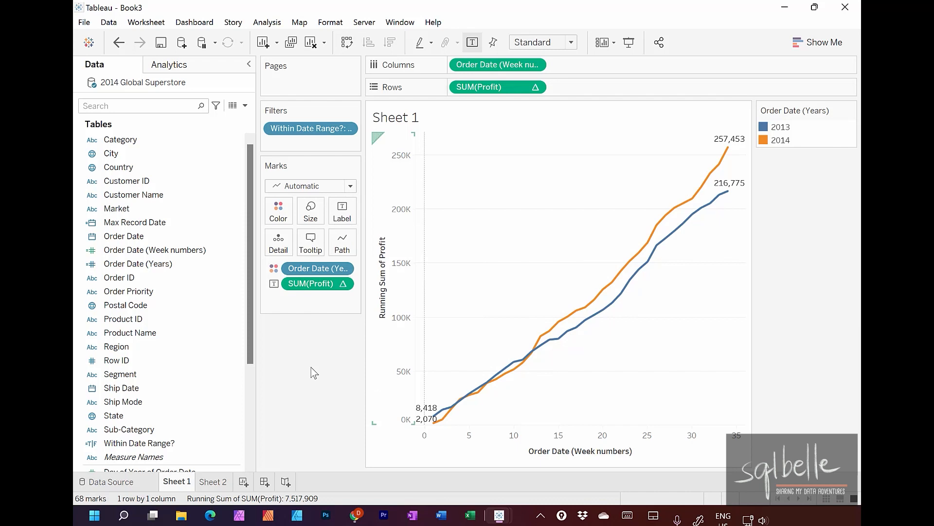
mouse_move(745, 127)
mouse_down()
mouse_move(688, 141)
mouse_move(760, 133)
mouse_up()
drag(765, 186, 697, 172)
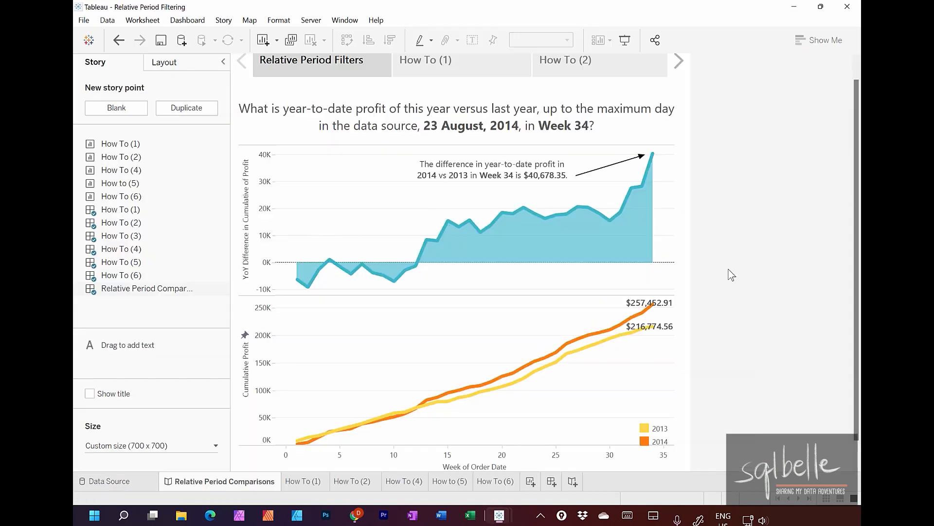
- In the Relative Period Filtering workbook, examine how the year-over-year difference chart relates to the gap between the two running total lines
mouse_move(689, 282)
mouse_down()
mouse_move(590, 319)
mouse_move(686, 284)
mouse_up()
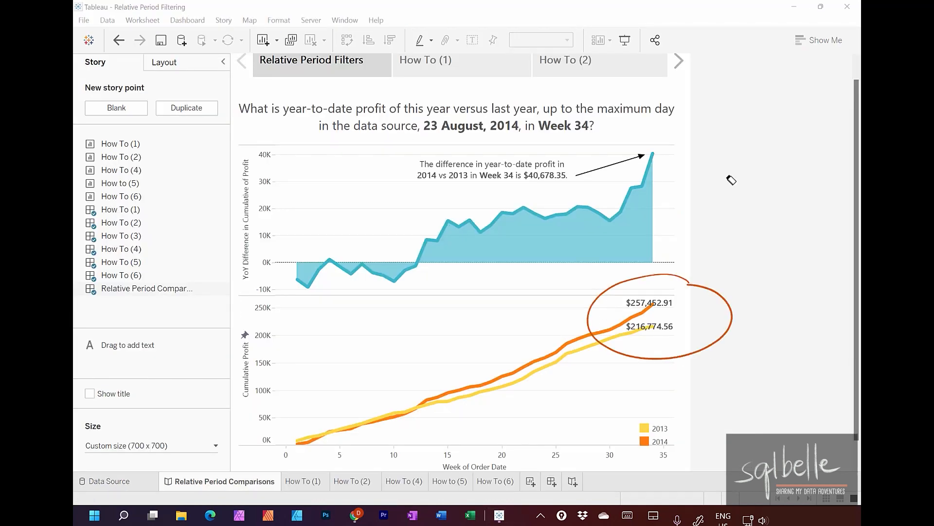
mouse_move(680, 306)
mouse_down()
mouse_move(701, 308)
mouse_move(688, 331)
mouse_up()
mouse_move(724, 281)
mouse_down()
mouse_move(753, 206)
mouse_move(667, 198)
mouse_up()
mouse_move(683, 177)
mouse_down()
mouse_move(672, 191)
mouse_move(682, 205)
mouse_up()
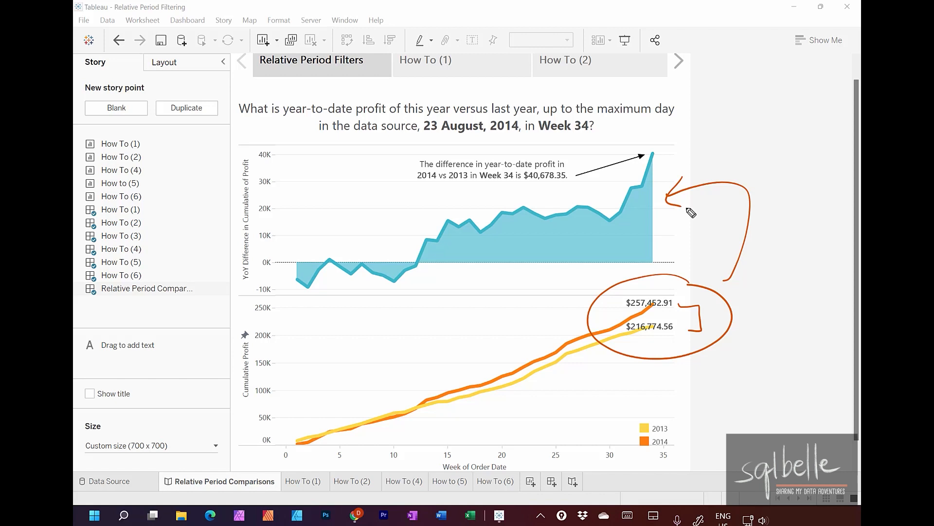
mouse_move(575, 414)
mouse_down()
mouse_move(489, 412)
mouse_move(510, 401)
mouse_up()
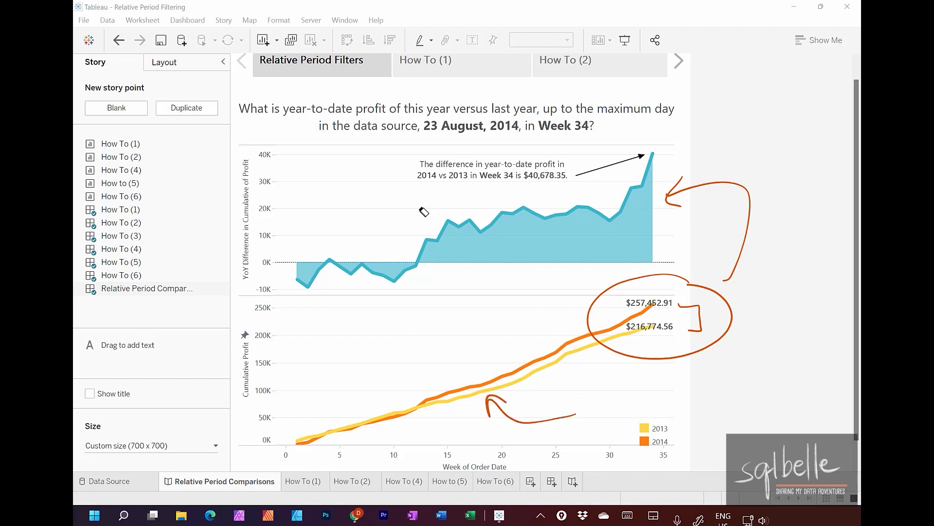
mouse_move(361, 374)
mouse_down()
mouse_move(389, 384)
mouse_move(438, 374)
mouse_move(533, 321)
mouse_move(552, 335)
mouse_up()
drag(322, 188, 412, 230)
mouse_move(369, 231)
mouse_down()
mouse_move(427, 233)
mouse_move(413, 204)
mouse_up()
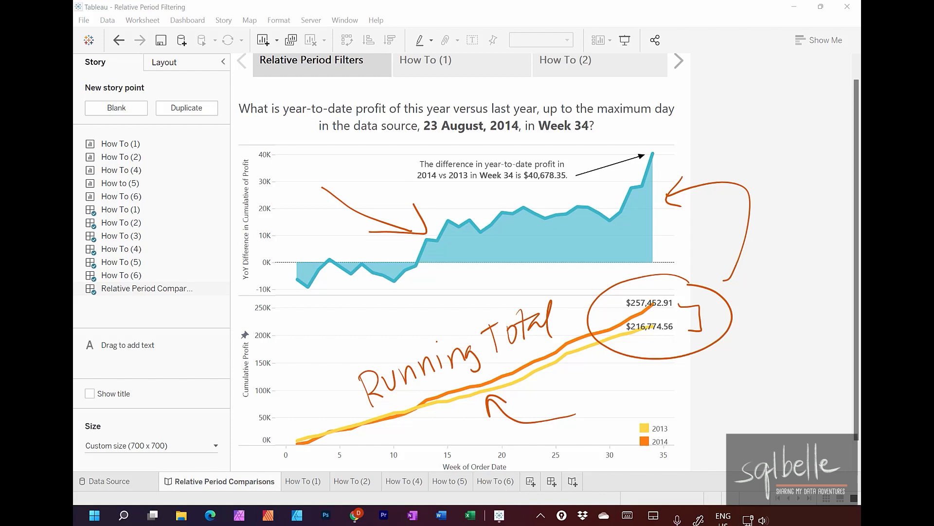
mouse_move(300, 165)
mouse_down()
mouse_move(282, 186)
mouse_move(312, 174)
mouse_up()
mouse_move(319, 162)
mouse_down()
mouse_move(326, 169)
mouse_move(389, 140)
mouse_move(404, 163)
mouse_move(379, 184)
mouse_move(399, 175)
mouse_move(453, 193)
mouse_up()
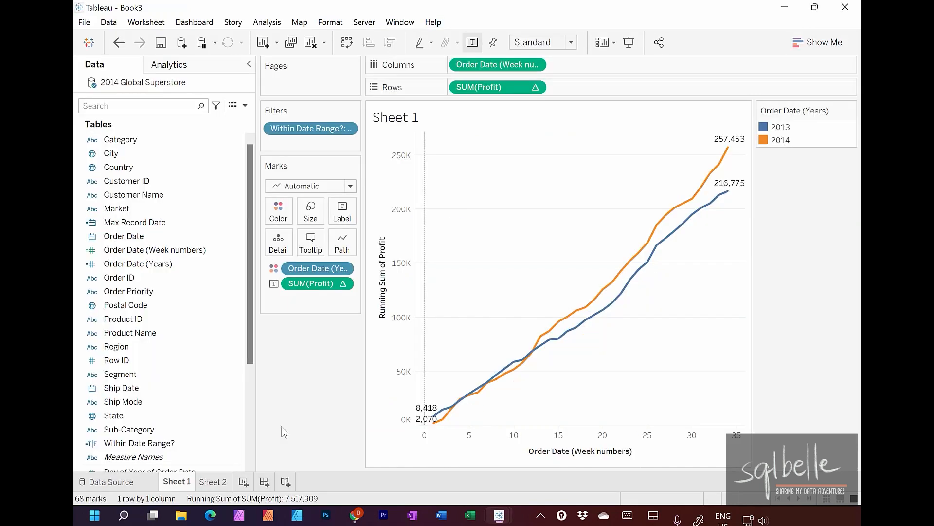
- Back in the Book3 workbook, duplicate Sheet 1 as a crosstab
right_click(188, 481)
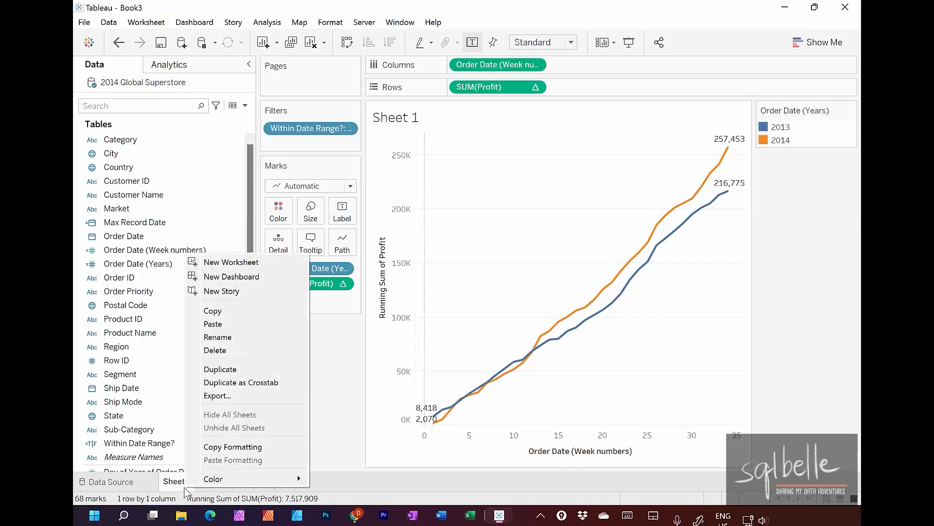
click(253, 384)
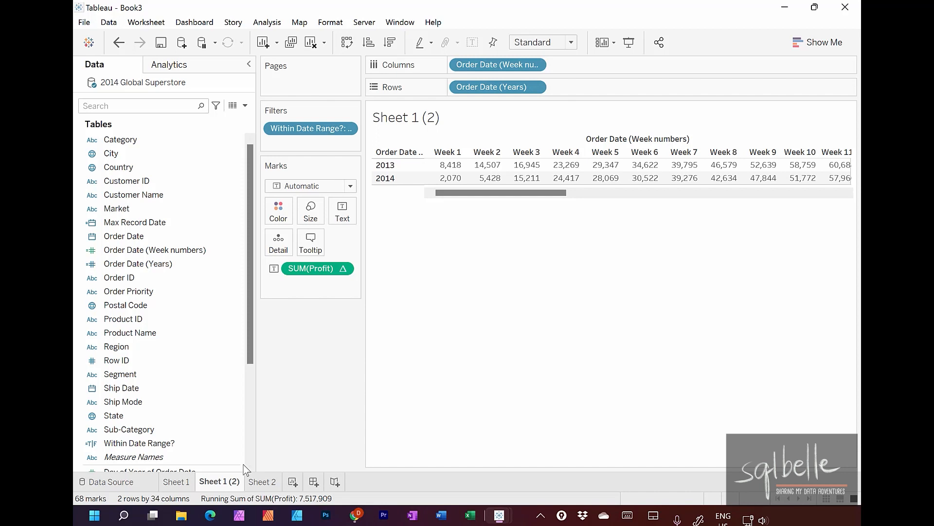
- Examine the crosstab's weekly running profit for 2013 and 2014, comparing the two years' Week 1 values
mouse_move(418, 204)
mouse_down()
mouse_move(768, 201)
mouse_move(759, 220)
mouse_up()
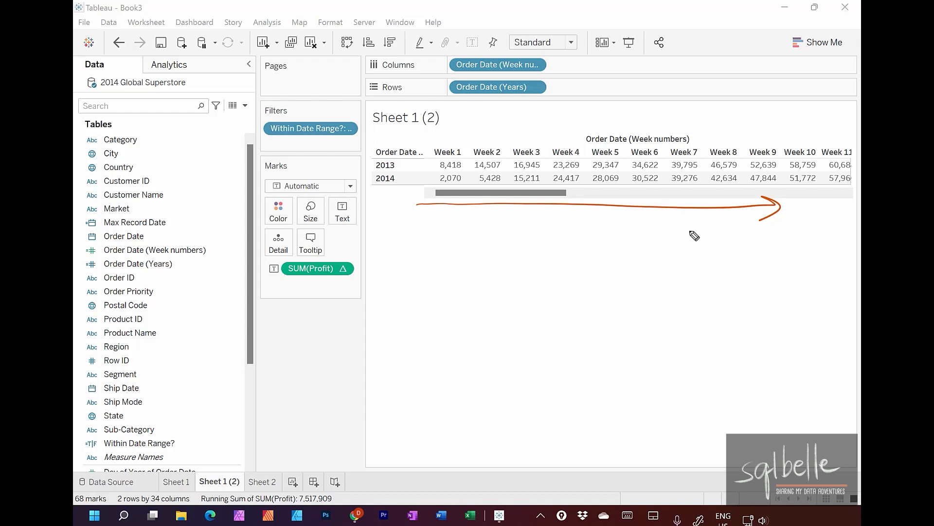
mouse_move(460, 157)
mouse_down()
mouse_move(436, 162)
mouse_move(468, 166)
mouse_move(460, 156)
mouse_move(419, 183)
mouse_move(460, 170)
mouse_up()
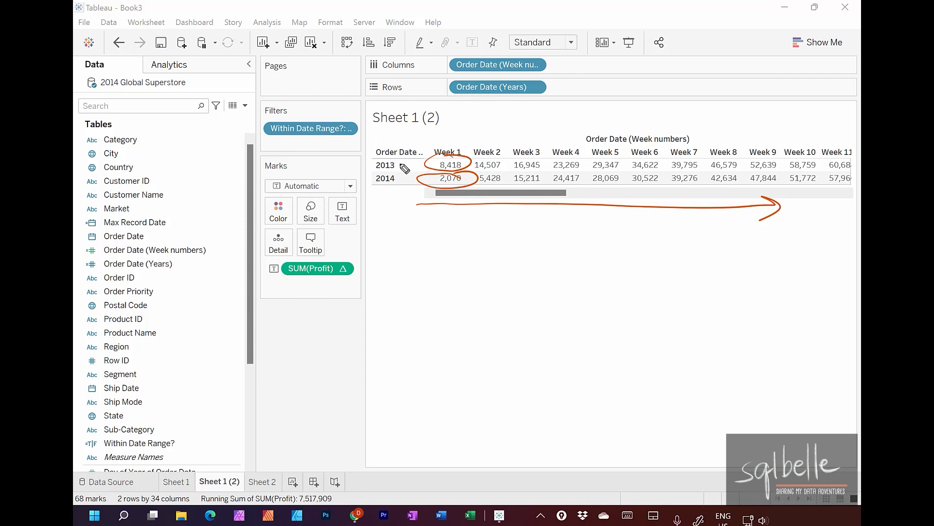
drag(401, 167, 408, 161)
drag(465, 147, 479, 139)
drag(392, 190, 408, 178)
mouse_move(413, 242)
mouse_down()
mouse_move(443, 239)
mouse_move(477, 259)
mouse_up()
drag(496, 224, 500, 252)
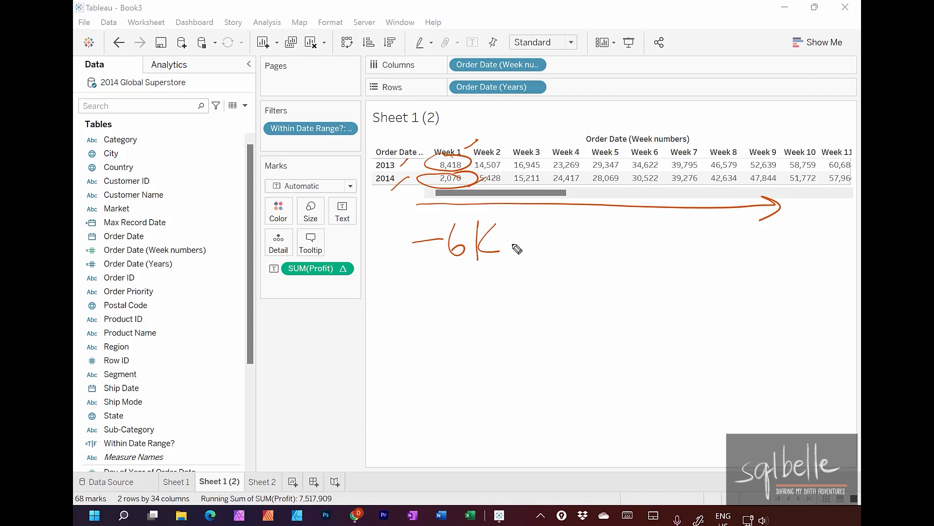
key(e)
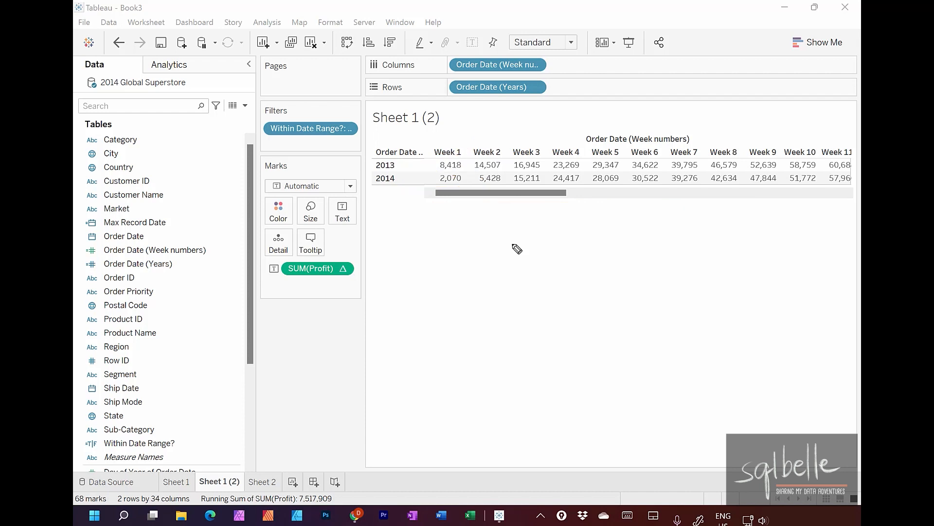
- Add Profit to the crosstab as a second measure and give it a Running Total (Sum) table calculation
drag(248, 349, 248, 445)
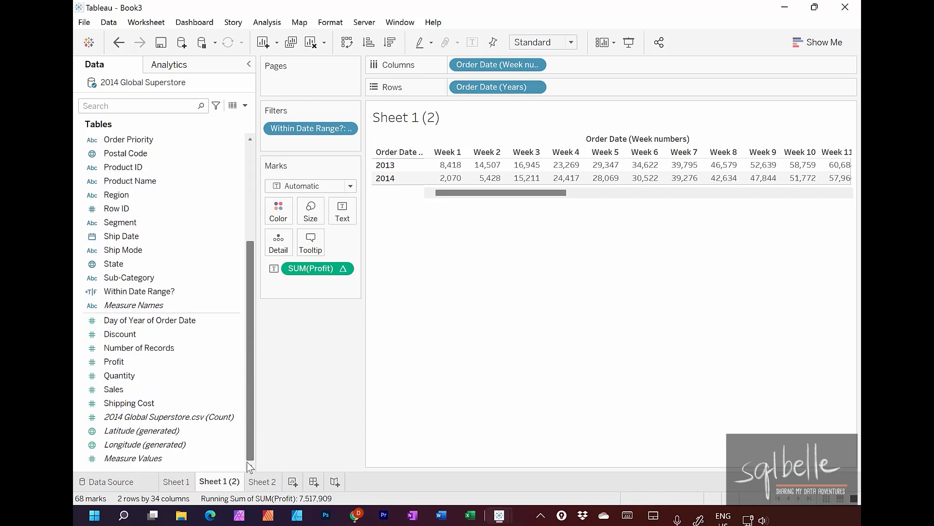
drag(120, 363, 451, 174)
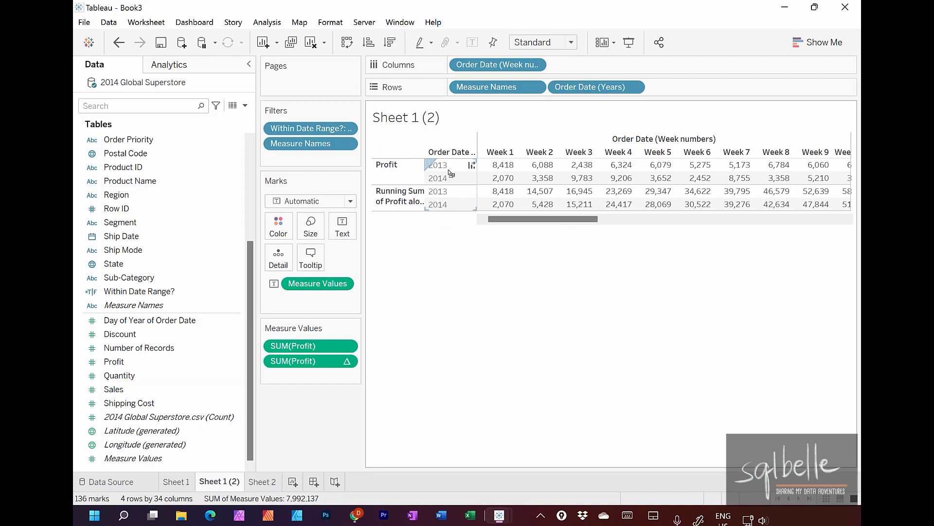
click(346, 344)
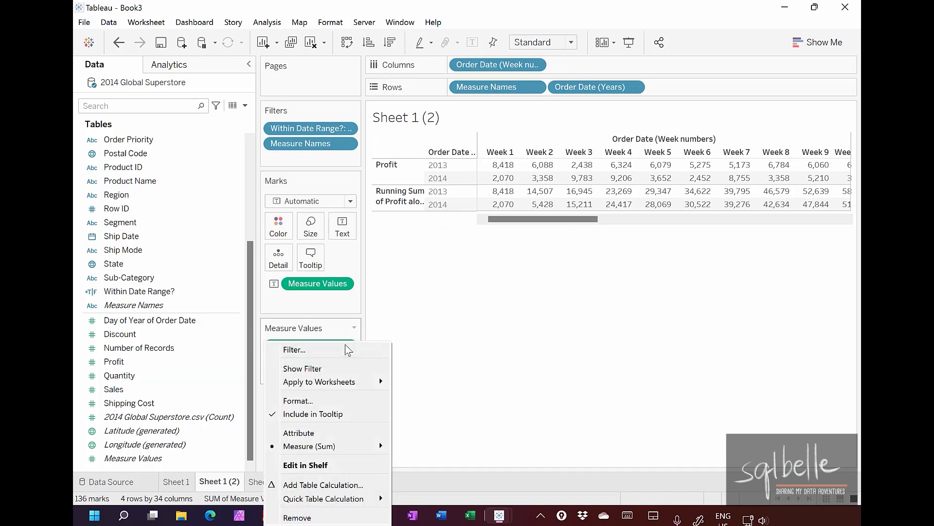
click(327, 484)
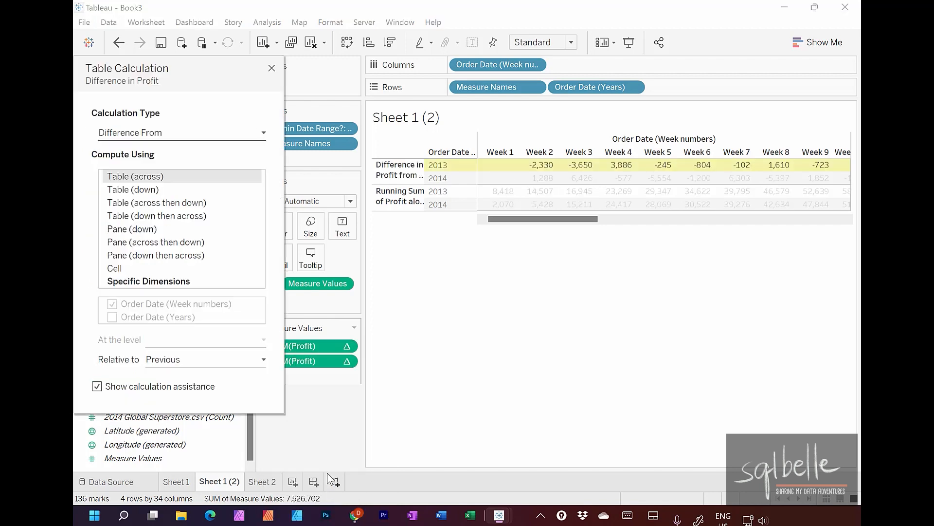
drag(176, 73, 340, 97)
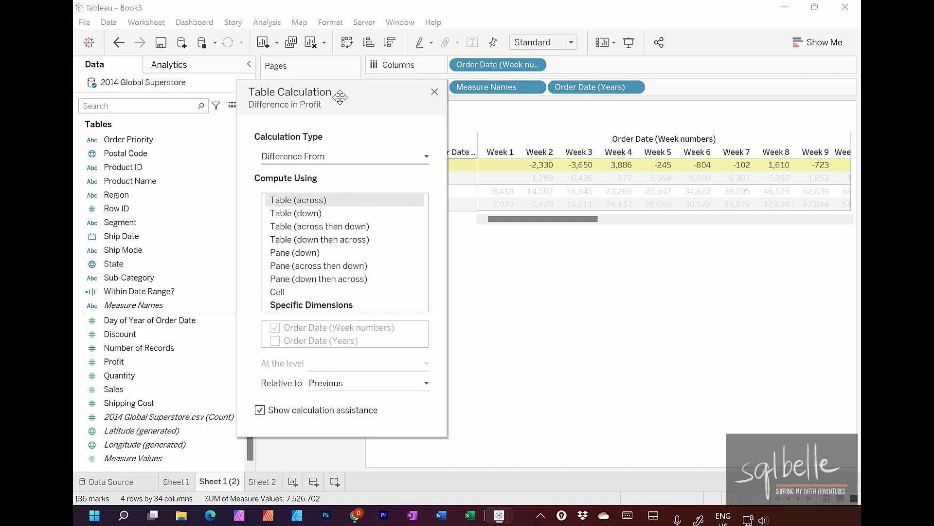
click(320, 157)
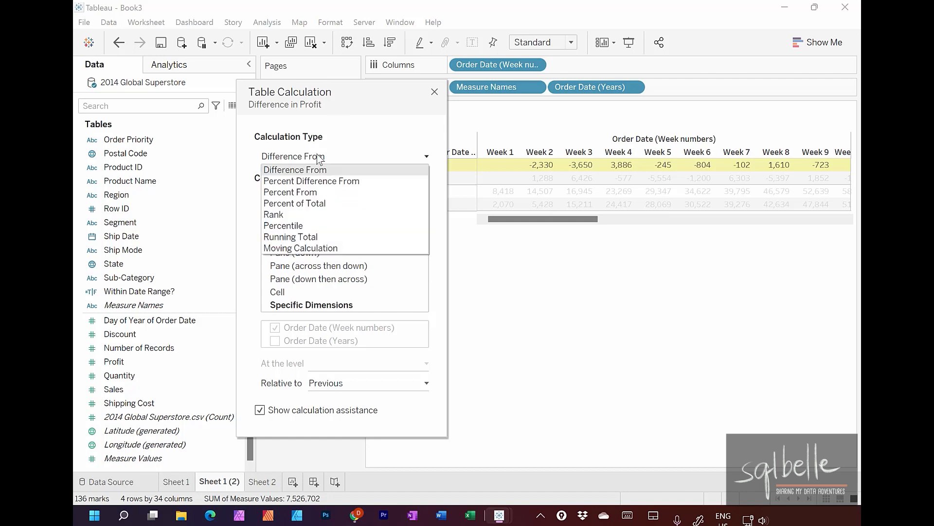
click(302, 237)
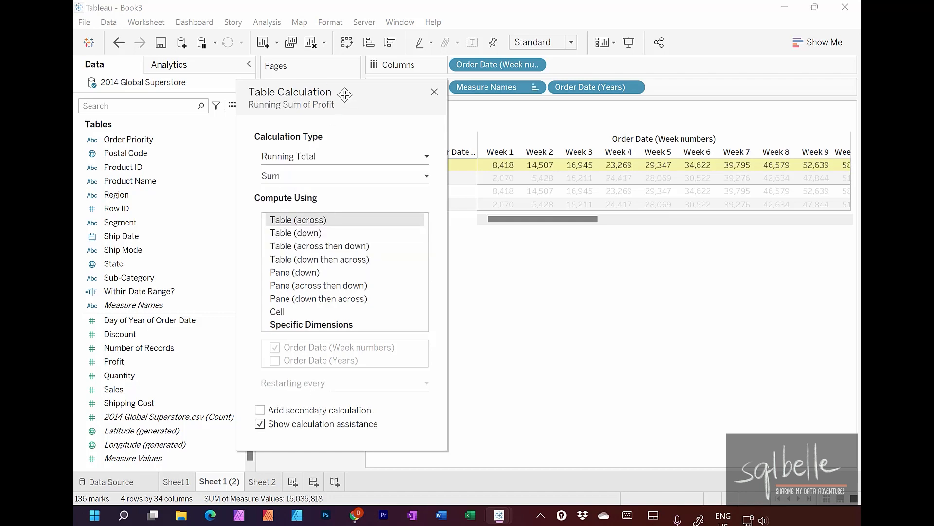
drag(345, 95, 264, 80)
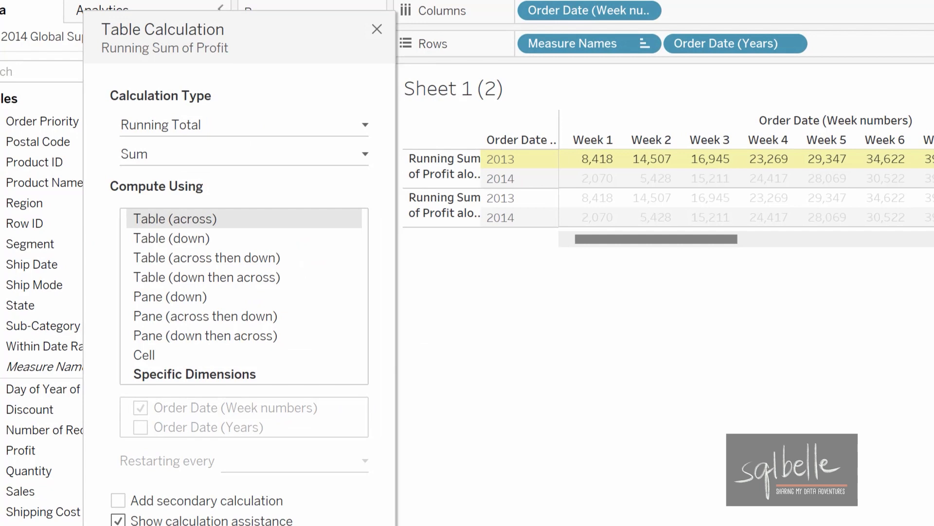
- Examine how the Running Total computes across the table along Order Date (Week numbers), comparing the setting with the highlighted weekly values
mouse_move(639, 131)
mouse_down()
mouse_move(559, 157)
mouse_move(641, 132)
mouse_up()
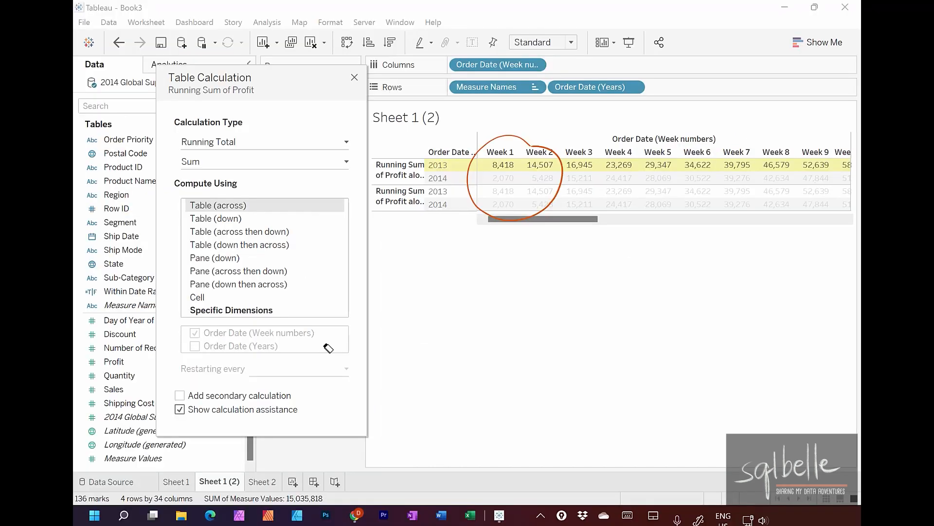
mouse_move(310, 300)
mouse_down()
mouse_move(156, 331)
mouse_move(425, 350)
mouse_move(259, 301)
mouse_up()
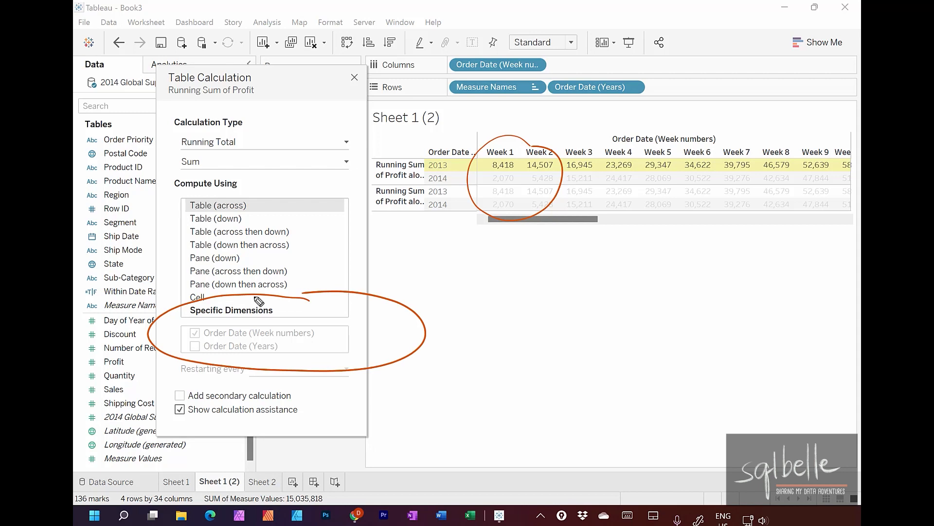
drag(274, 142, 313, 141)
drag(302, 131, 306, 149)
drag(205, 339, 303, 344)
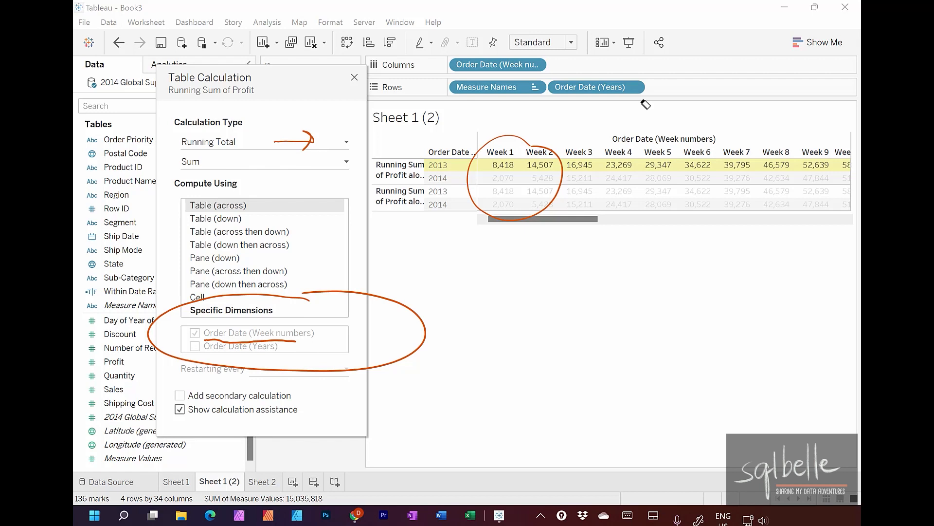
drag(494, 129, 697, 130)
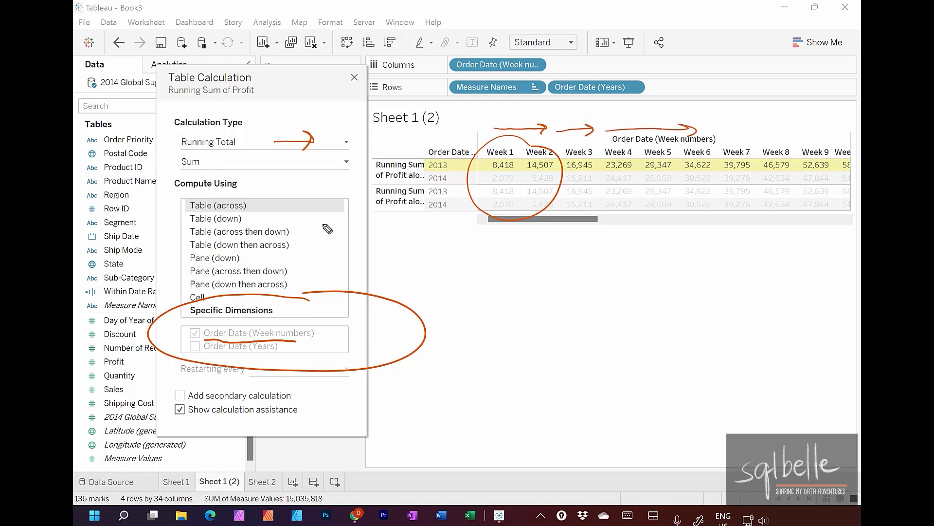
mouse_move(280, 208)
mouse_down()
mouse_move(346, 210)
mouse_move(340, 219)
mouse_up()
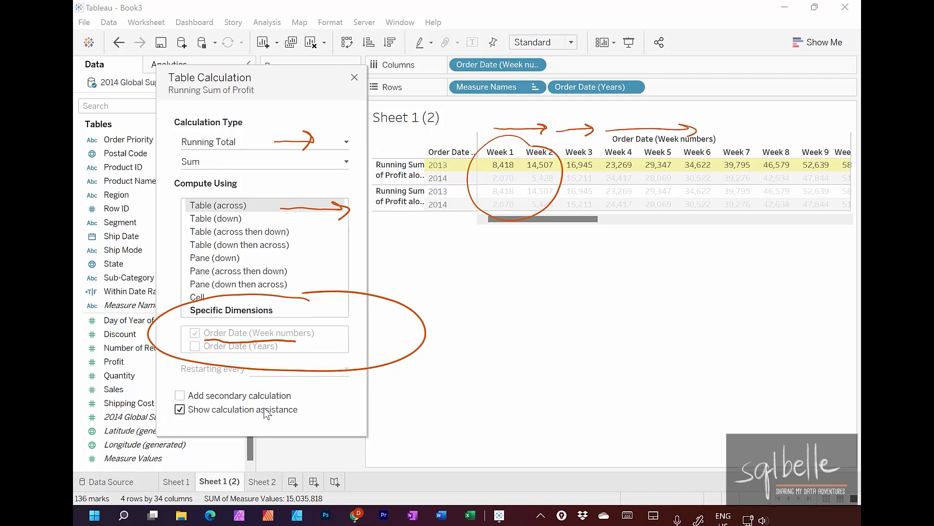
- Add a secondary Difference From calculation to the running total, computed using Table (down) so it compares years within each week
click(180, 395)
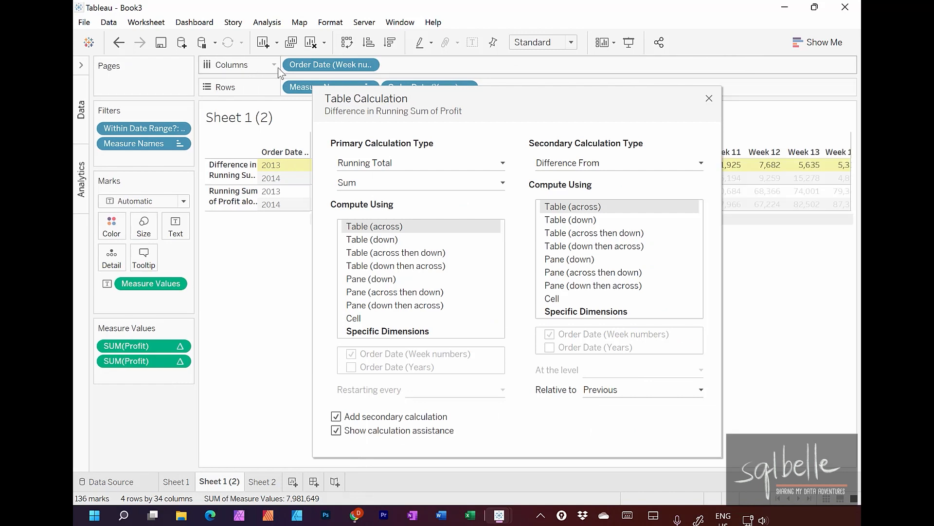
drag(397, 100, 528, 65)
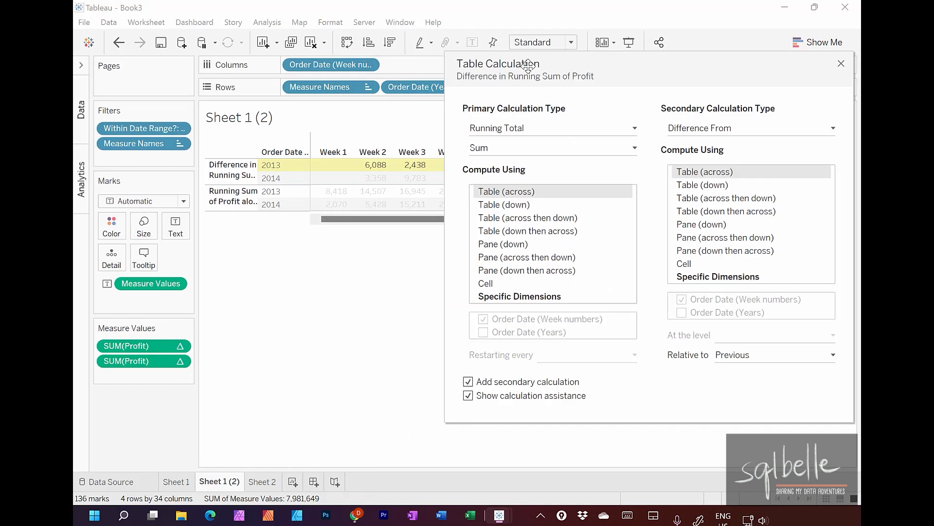
mouse_move(656, 104)
mouse_down()
mouse_move(799, 109)
mouse_move(650, 104)
mouse_up()
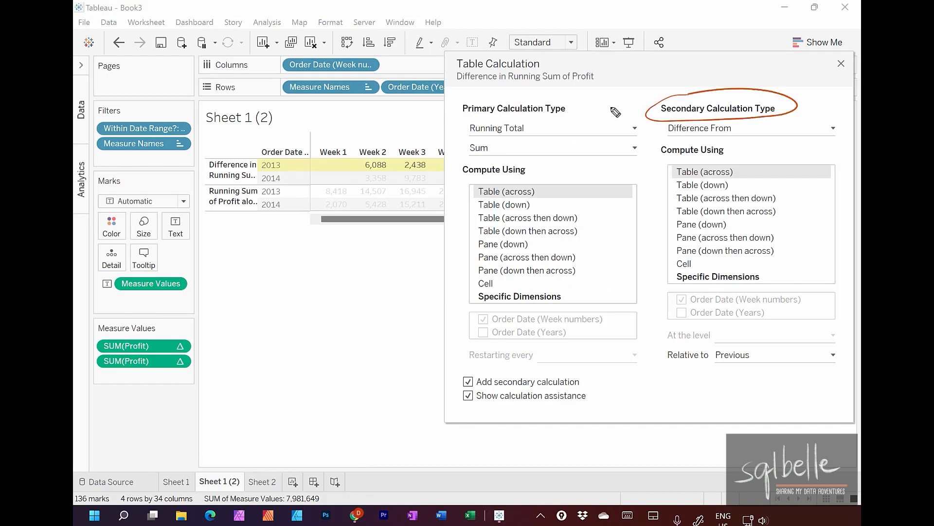
drag(776, 129, 802, 115)
mouse_move(697, 144)
mouse_down()
mouse_move(665, 152)
mouse_move(725, 146)
mouse_move(665, 145)
mouse_up()
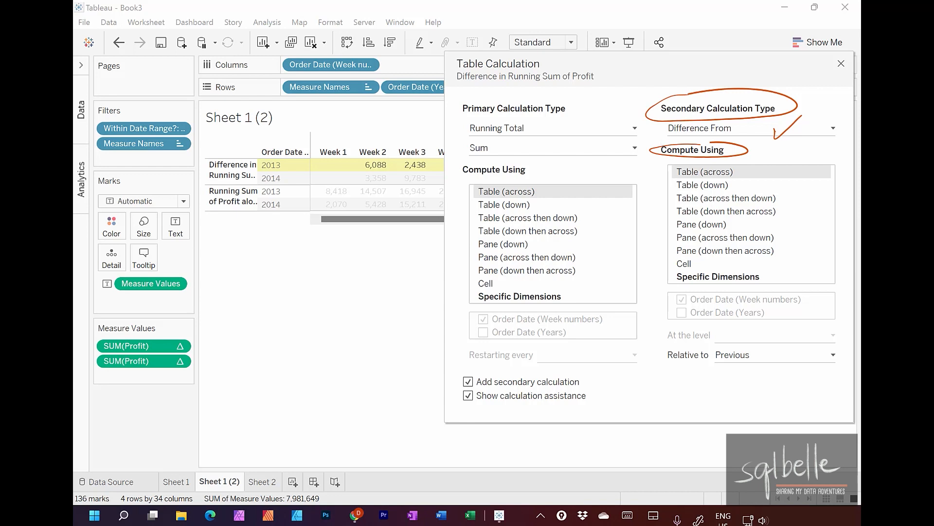
mouse_move(341, 151)
mouse_down()
mouse_move(316, 158)
mouse_move(350, 152)
mouse_move(378, 164)
mouse_move(359, 147)
mouse_up()
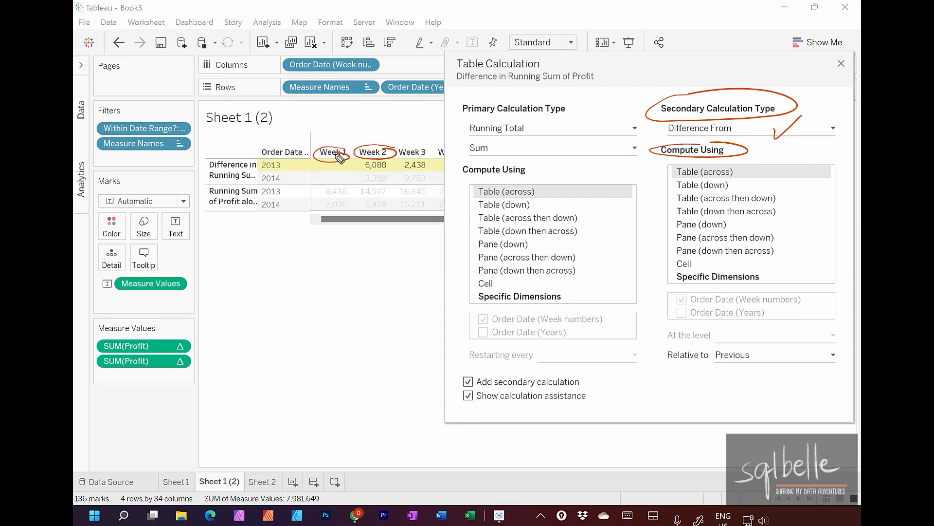
mouse_move(288, 173)
mouse_down()
mouse_move(265, 181)
mouse_move(290, 174)
mouse_move(298, 155)
mouse_up()
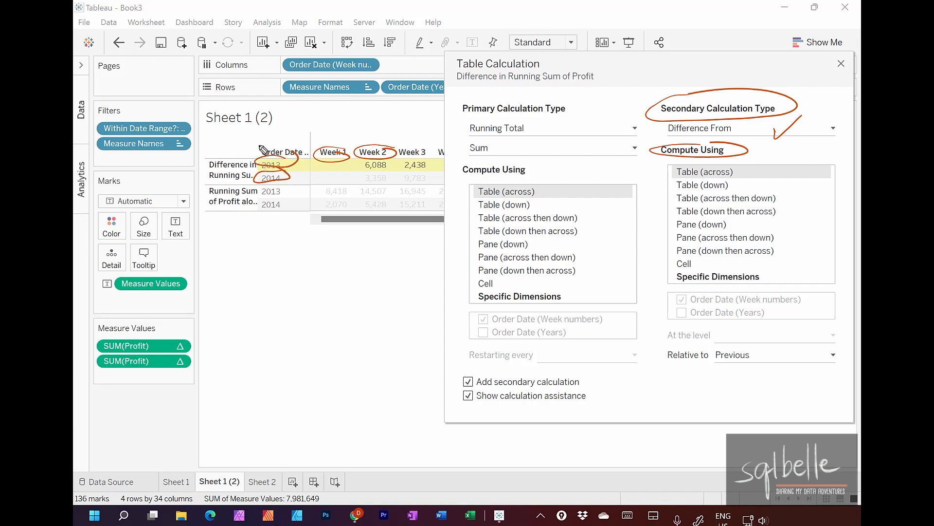
drag(794, 157, 745, 190)
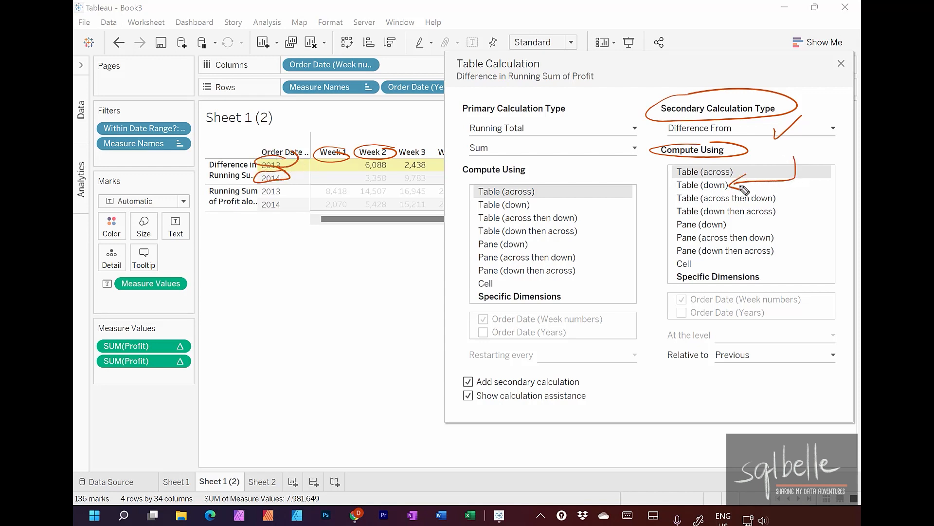
mouse_move(817, 268)
mouse_down()
mouse_move(662, 285)
mouse_move(710, 327)
mouse_move(828, 277)
mouse_up()
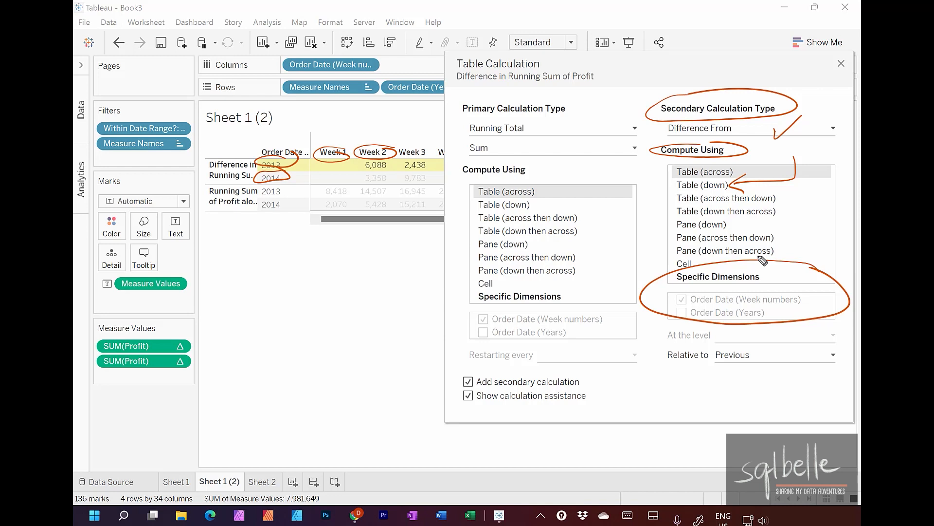
click(714, 186)
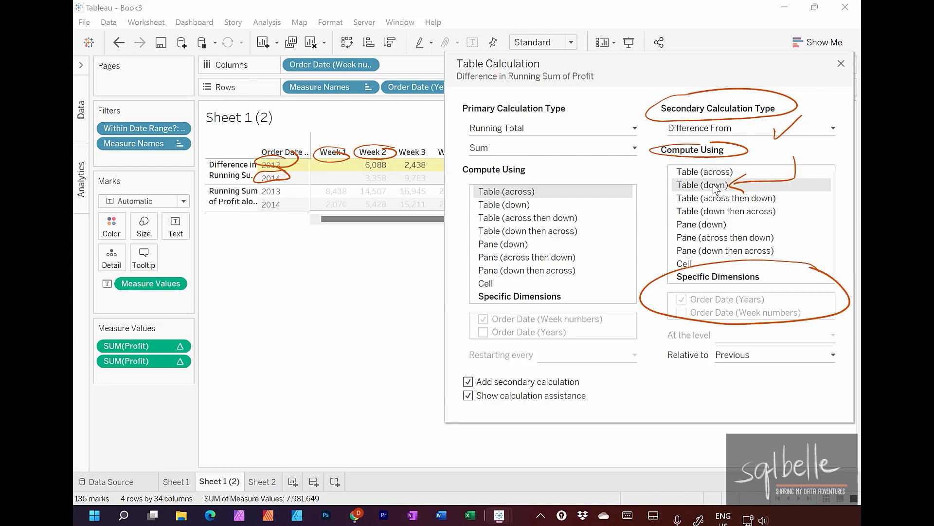
- Check the Week 1 year-over-year difference by subtracting the 2013 running profit from the 2014 running profit
drag(711, 301, 705, 291)
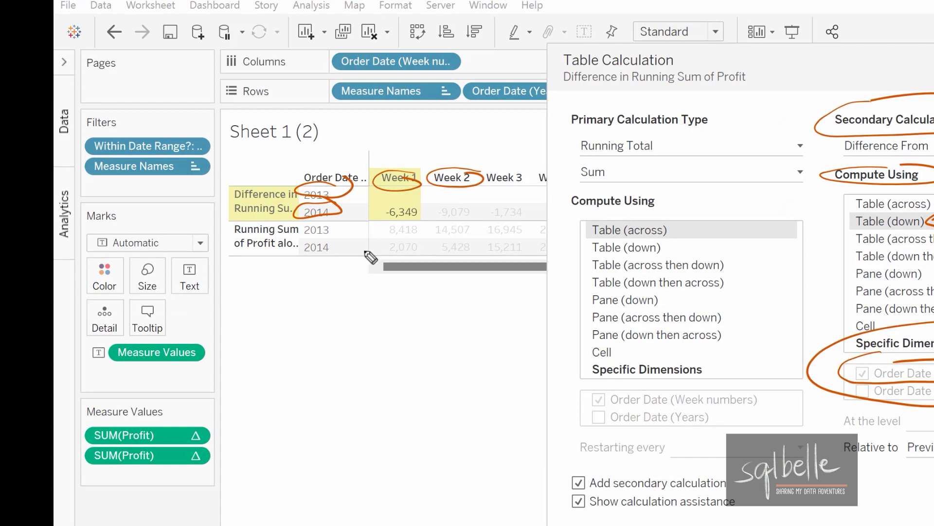
mouse_move(414, 242)
mouse_down()
mouse_move(418, 254)
mouse_move(426, 246)
mouse_up()
mouse_move(344, 330)
mouse_down()
mouse_move(335, 338)
mouse_move(366, 370)
mouse_up()
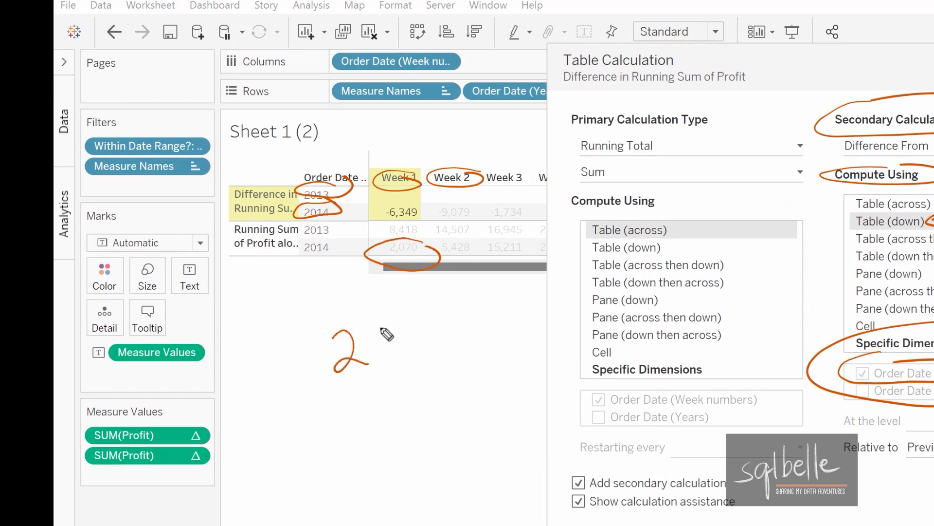
drag(387, 331, 441, 339)
mouse_move(220, 346)
mouse_down()
mouse_move(246, 377)
mouse_move(253, 358)
mouse_move(266, 375)
mouse_up()
drag(273, 346, 276, 388)
mouse_move(234, 419)
mouse_down()
mouse_move(265, 446)
mouse_move(272, 419)
mouse_up()
drag(288, 414, 298, 452)
drag(366, 400, 412, 431)
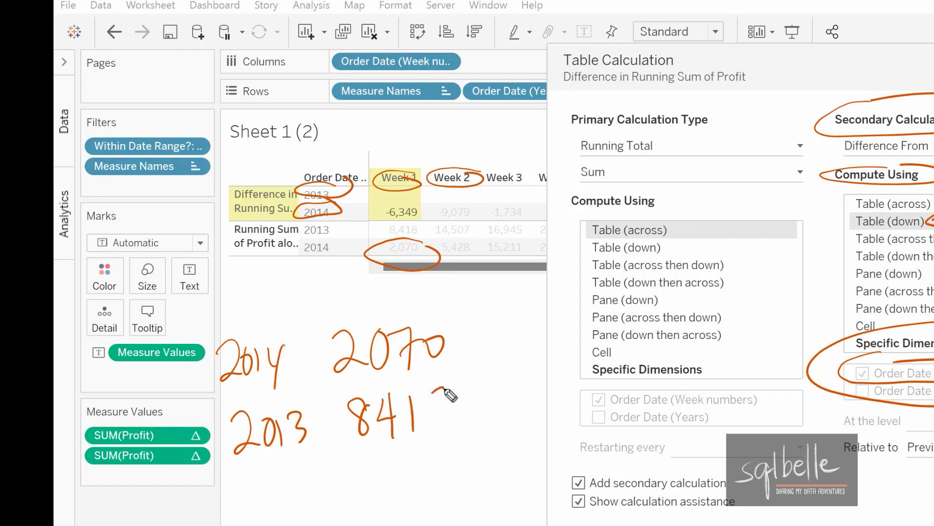
drag(449, 390, 443, 395)
drag(301, 478, 506, 427)
drag(360, 523, 405, 505)
drag(429, 466, 424, 501)
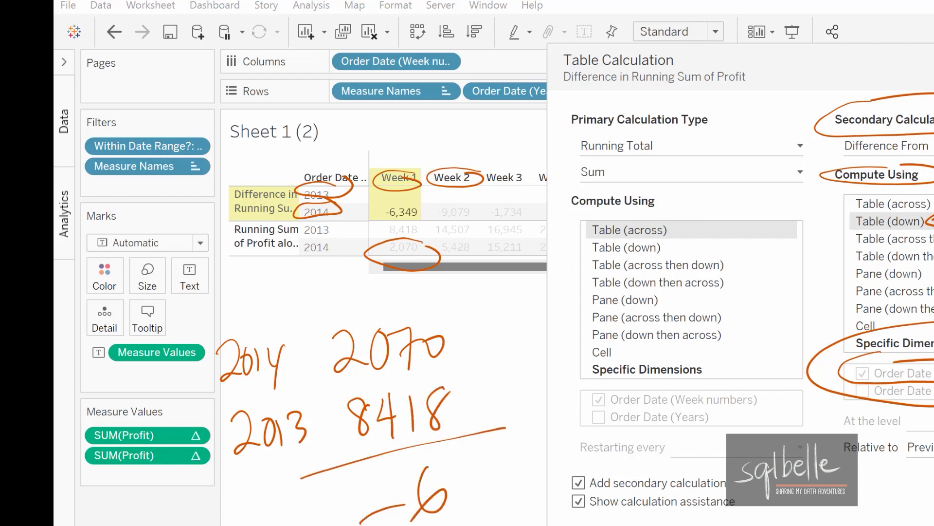
drag(480, 459, 471, 501)
drag(464, 487, 490, 481)
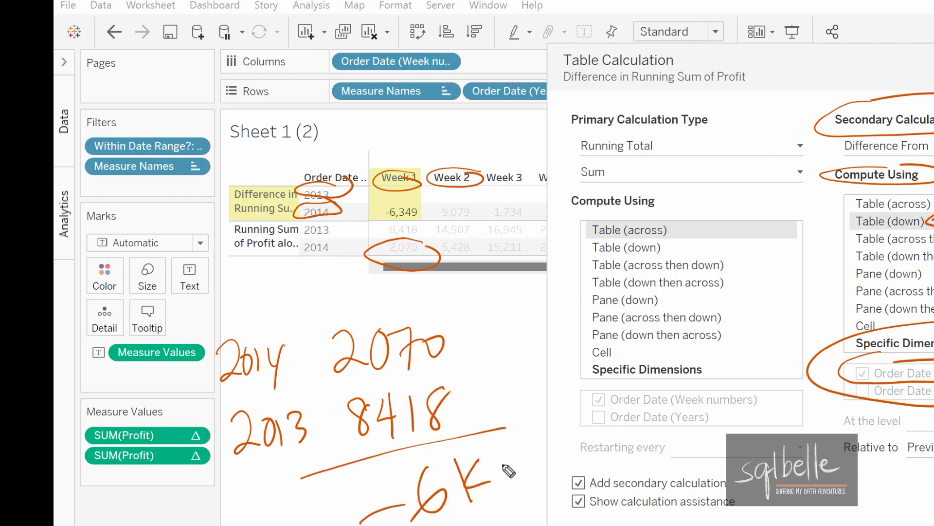
drag(446, 216, 531, 210)
drag(464, 201, 437, 217)
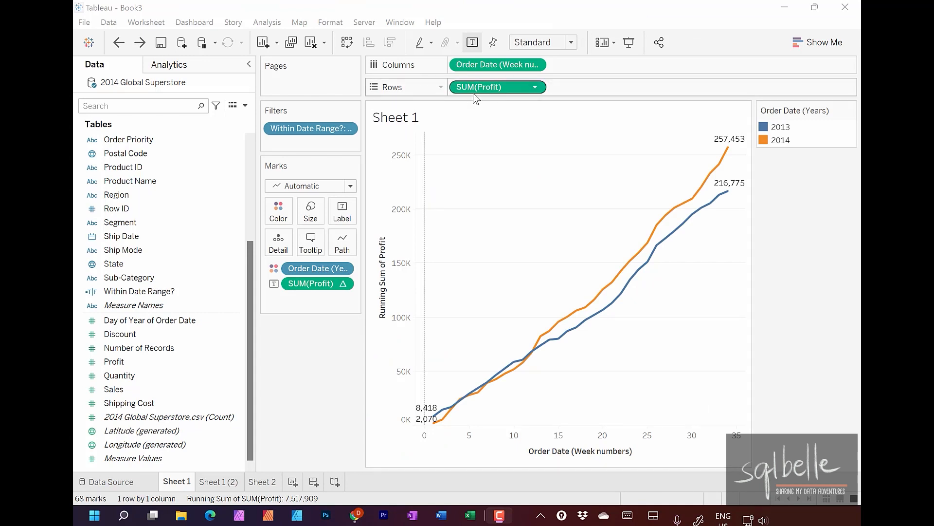
- On Sheet 1, duplicate the running sum of Profit in Rows as a second chart and remove that chart's Profit label
drag(481, 88, 591, 92)
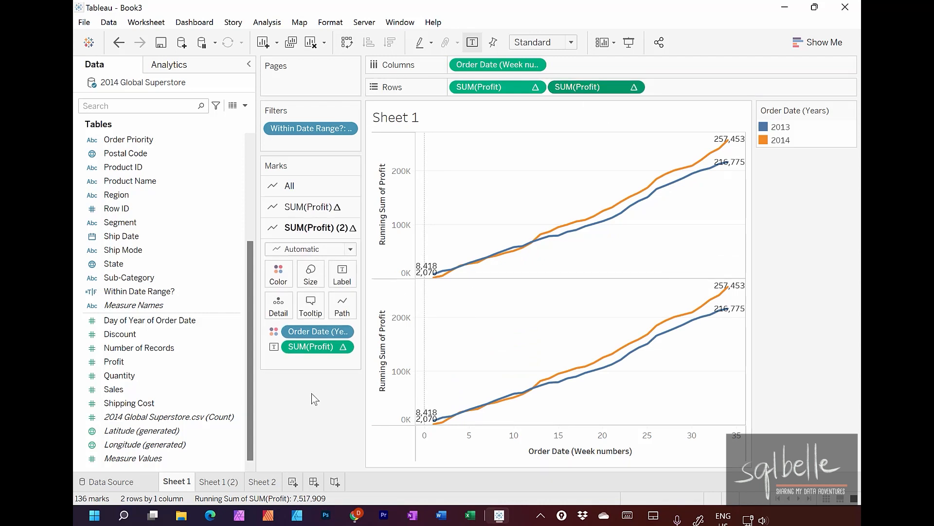
drag(319, 346, 316, 414)
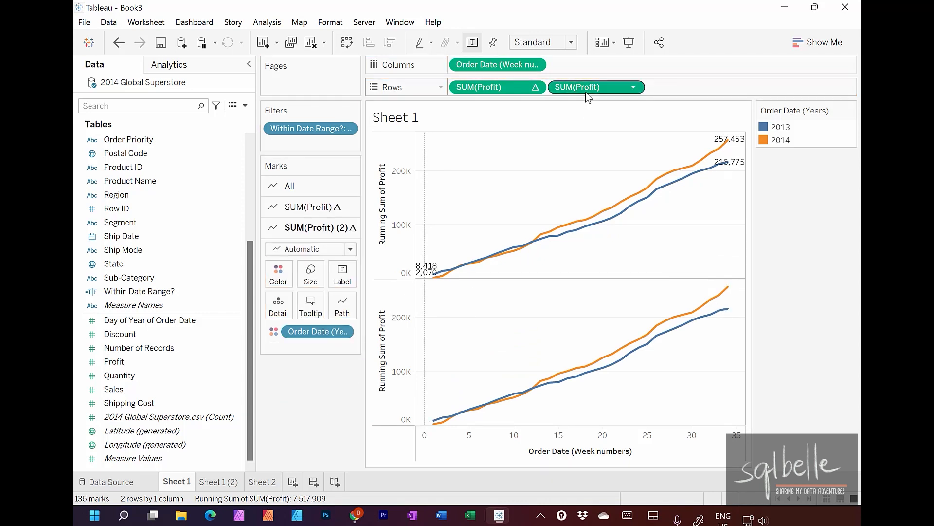
- Add a secondary Difference From calculation to the running total of the second Profit measure in Rows
click(634, 87)
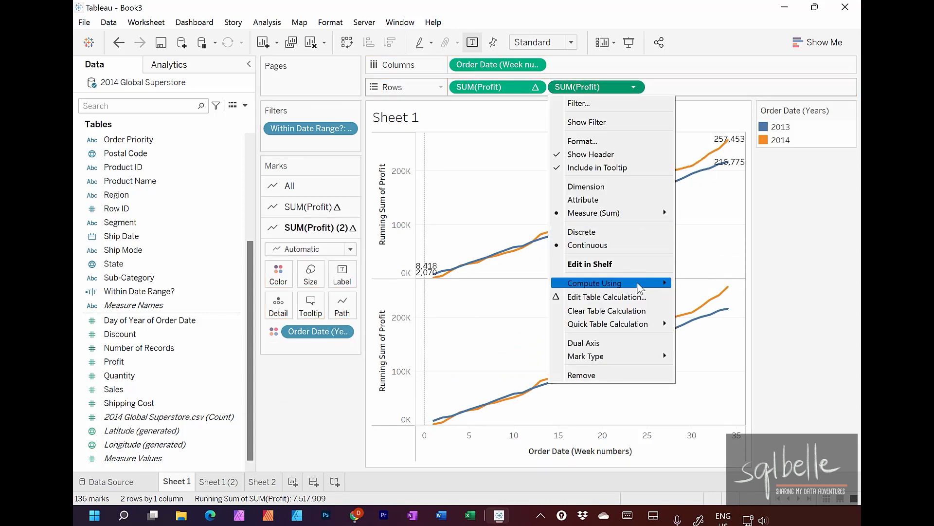
click(633, 299)
drag(208, 75, 275, 121)
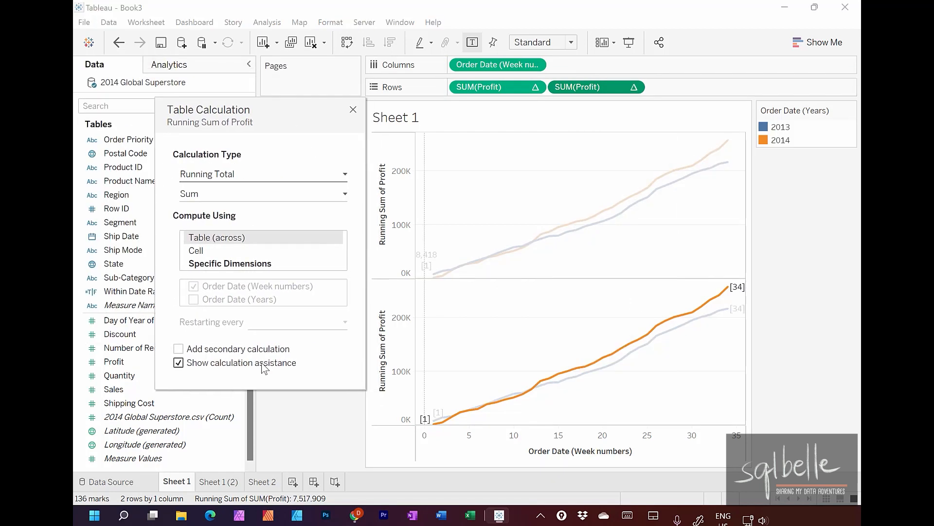
click(178, 349)
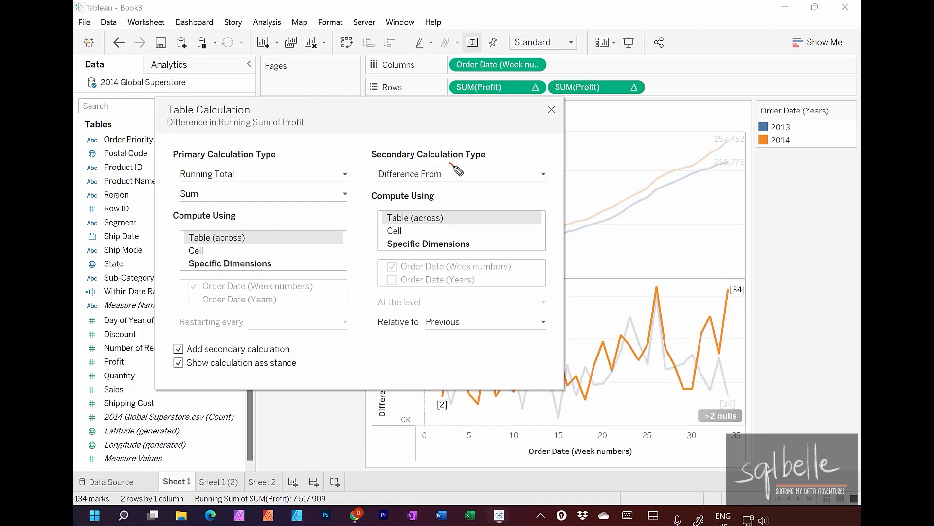
- Examine how the secondary Difference From calculation's Compute Using options relate to the Order Date week numbers and years
mouse_move(429, 164)
mouse_down()
mouse_move(476, 181)
mouse_move(430, 159)
mouse_up()
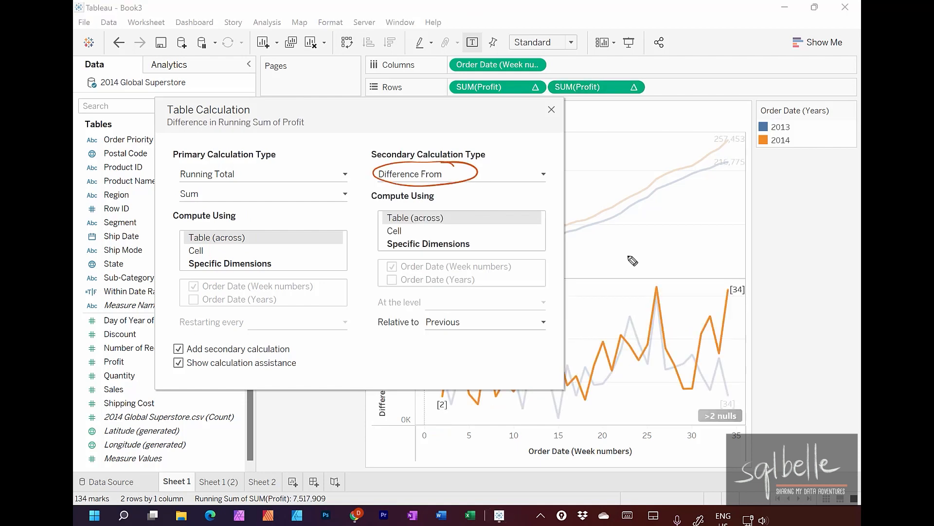
mouse_move(619, 239)
mouse_down()
mouse_move(619, 264)
mouse_move(691, 248)
mouse_up()
mouse_move(691, 236)
mouse_down()
mouse_move(692, 261)
mouse_move(757, 247)
mouse_move(760, 264)
mouse_up()
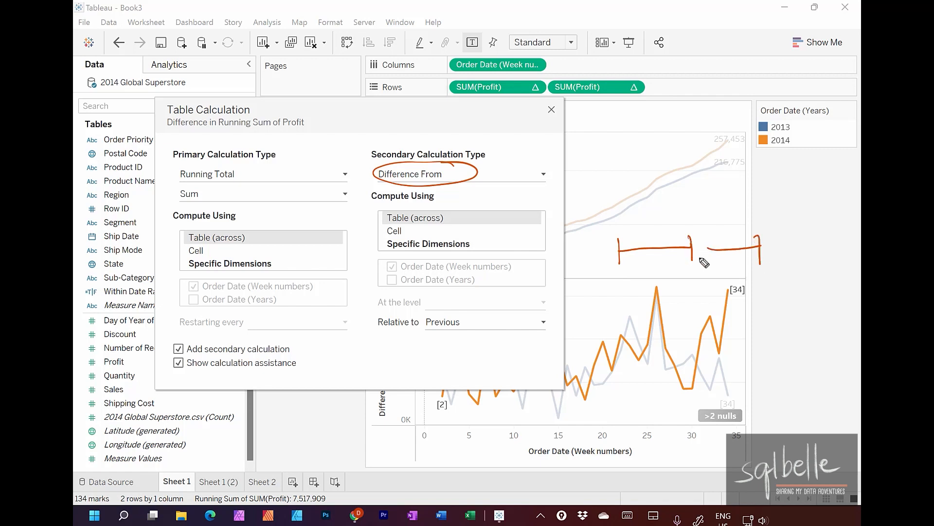
mouse_move(438, 208)
mouse_down()
mouse_move(406, 209)
mouse_move(444, 222)
mouse_move(455, 213)
mouse_up()
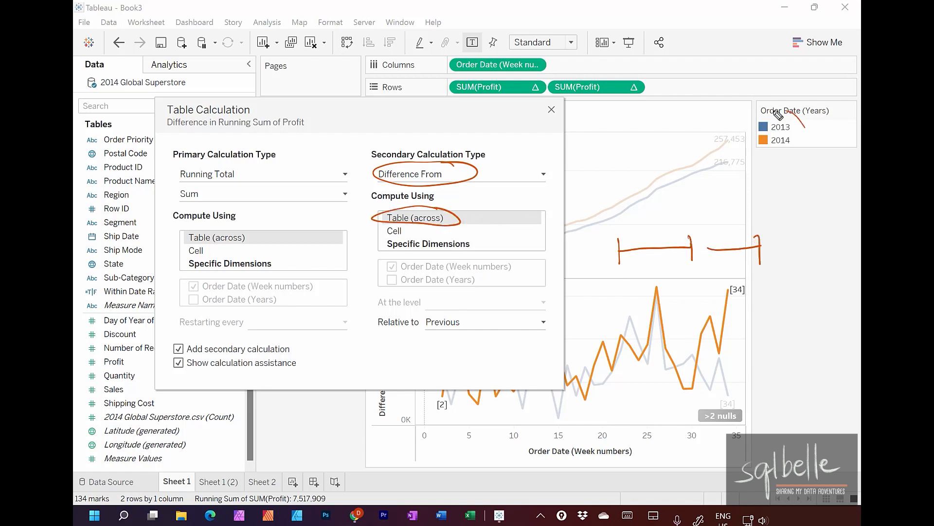
mouse_move(778, 115)
mouse_down()
mouse_move(817, 137)
mouse_move(803, 126)
mouse_up()
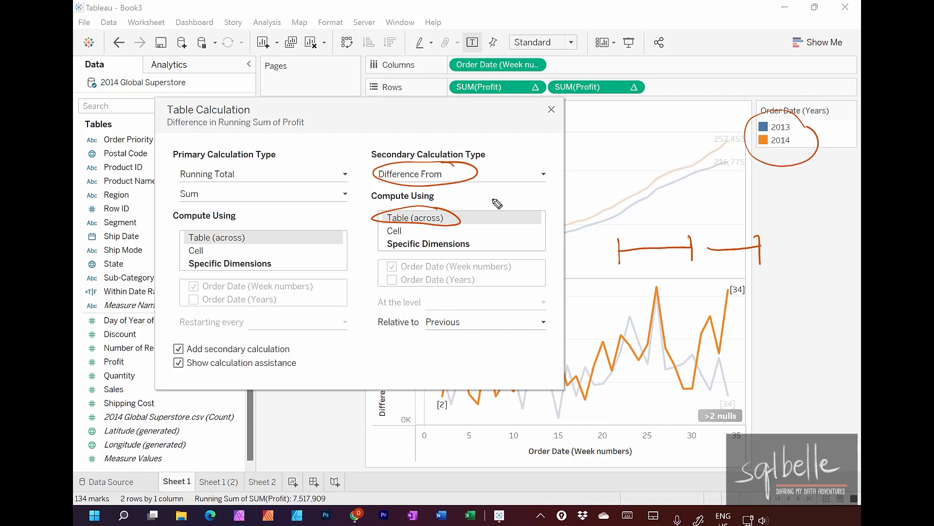
drag(493, 197, 496, 257)
mouse_move(427, 238)
mouse_down()
mouse_move(482, 252)
mouse_move(411, 237)
mouse_up()
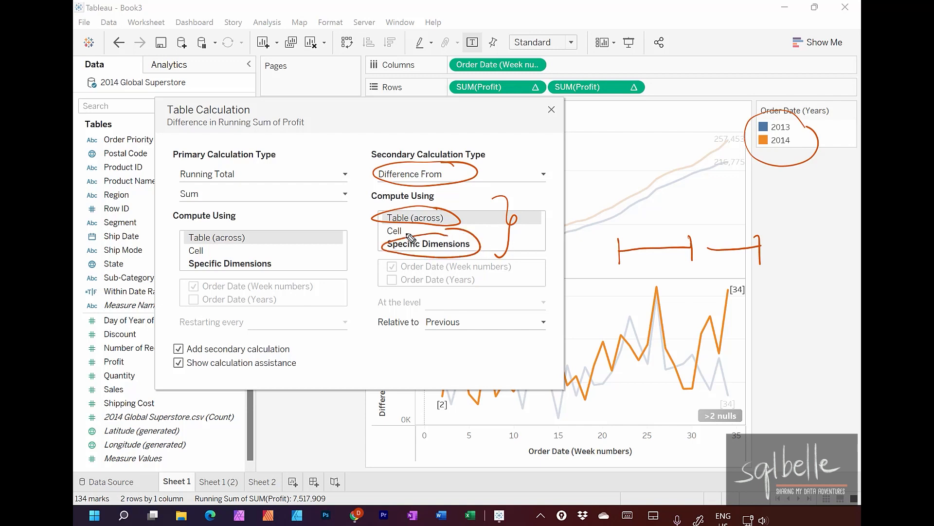
mouse_move(431, 272)
mouse_down()
mouse_move(421, 298)
mouse_move(460, 268)
mouse_up()
mouse_move(390, 277)
mouse_down()
mouse_move(410, 266)
mouse_move(392, 280)
mouse_up()
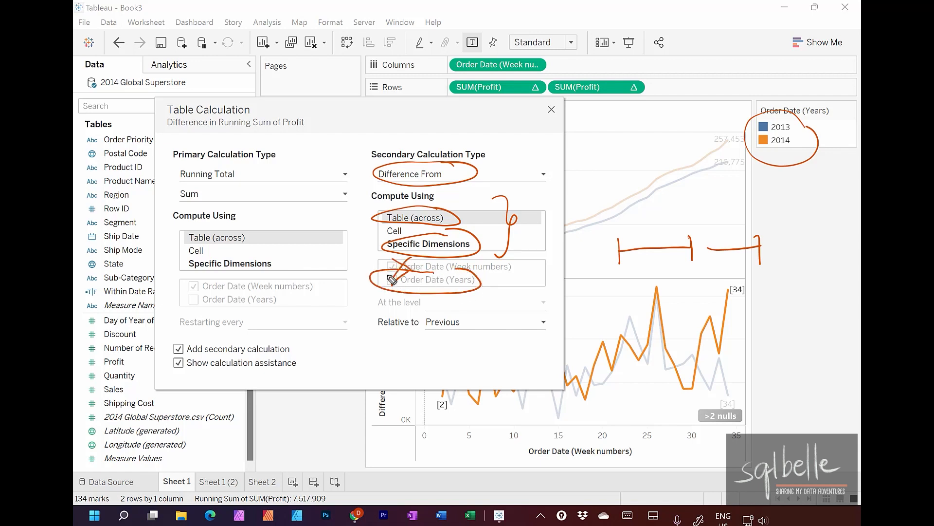
key(Escape)
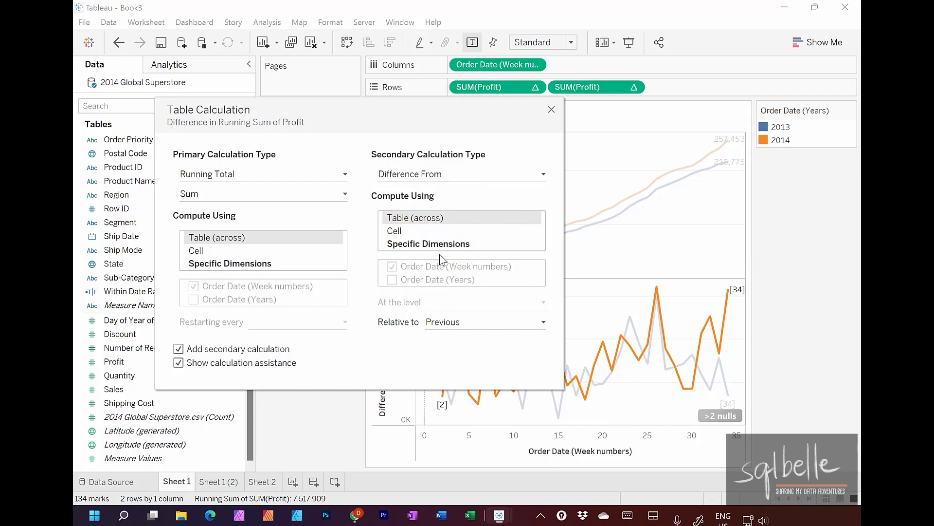
- Compute the secondary Difference From calculation by Specific Dimensions using only Order Date (Years), and close the table calculation settings
click(434, 247)
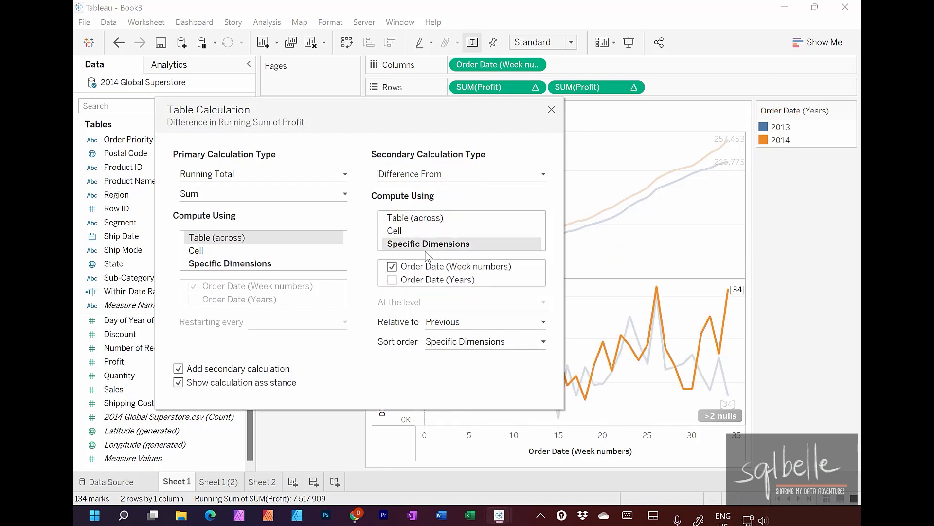
click(392, 267)
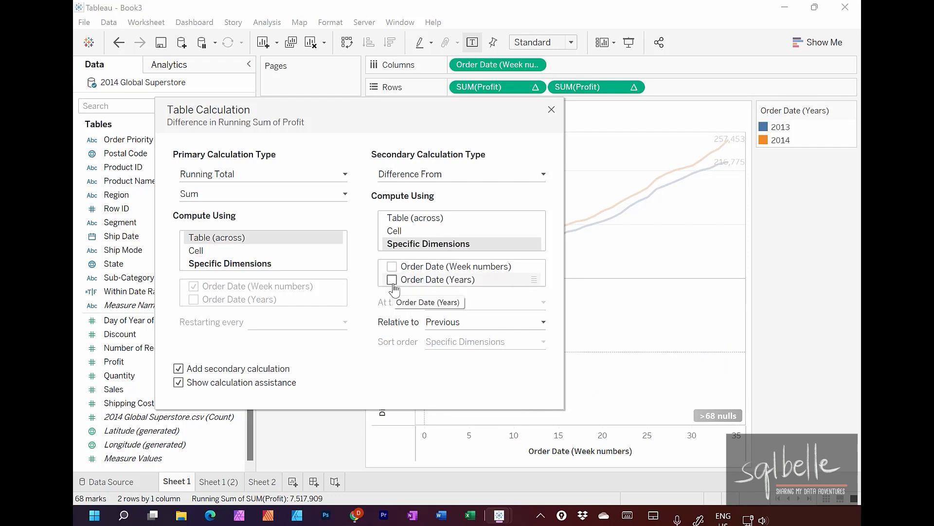
click(393, 280)
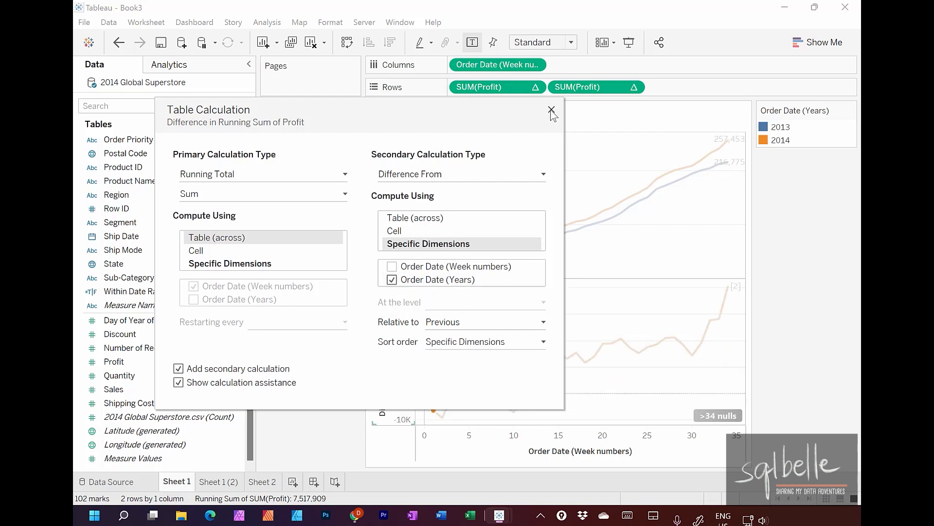
click(551, 110)
- Change the mark type of the Difference in Running Sum of Profit chart to Area
mouse_move(633, 80)
mouse_down()
mouse_move(658, 94)
mouse_move(626, 70)
mouse_up()
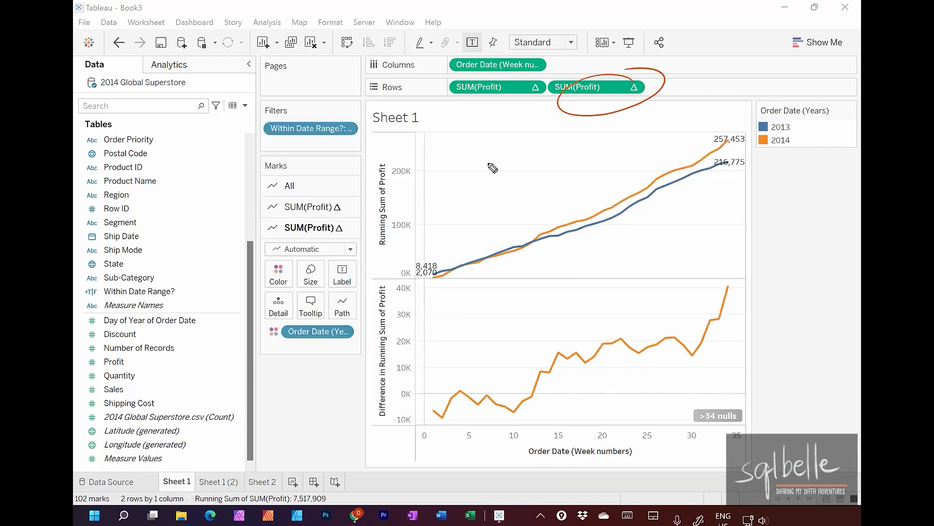
mouse_move(442, 238)
mouse_down()
mouse_move(356, 249)
mouse_move(367, 260)
mouse_up()
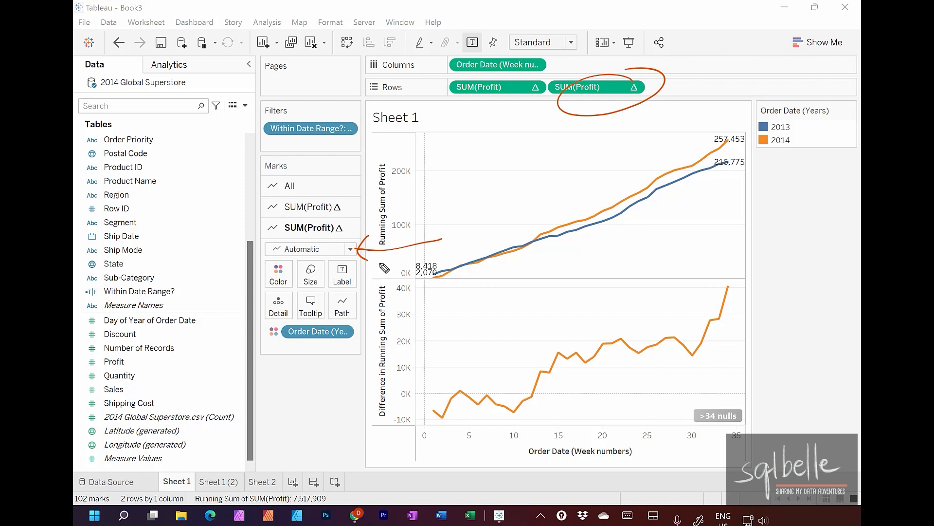
key(Escape)
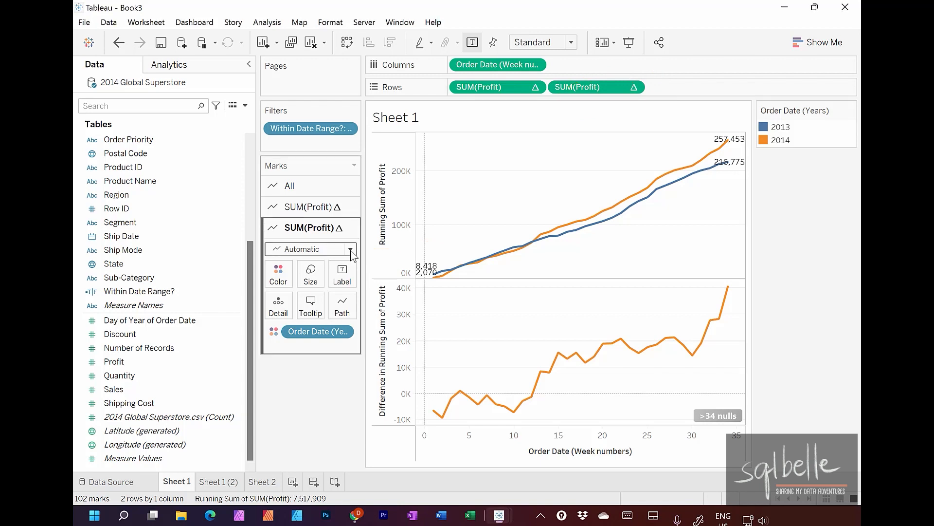
click(352, 250)
click(301, 311)
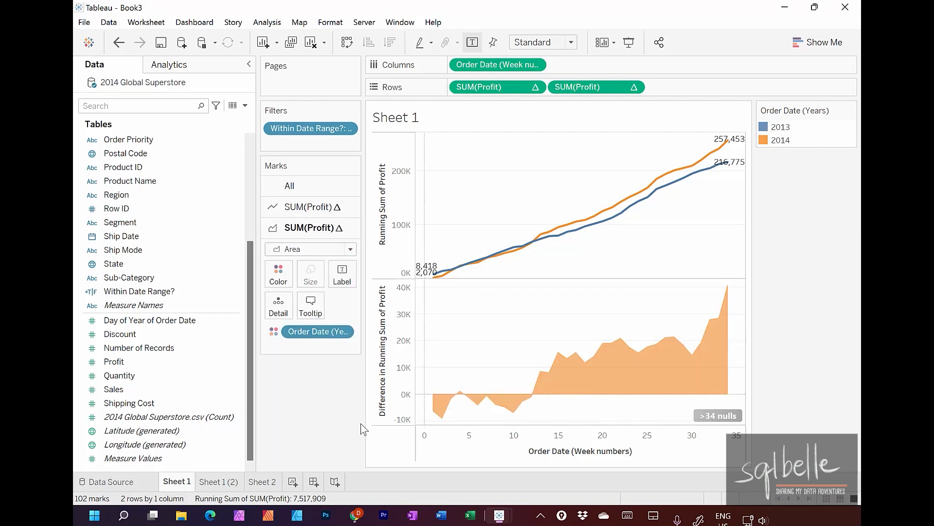
- Annotate the Week 1 mark of the area chart with only "Difference: <Difference in Running Sum of SUM(Profit)>"
right_click(434, 398)
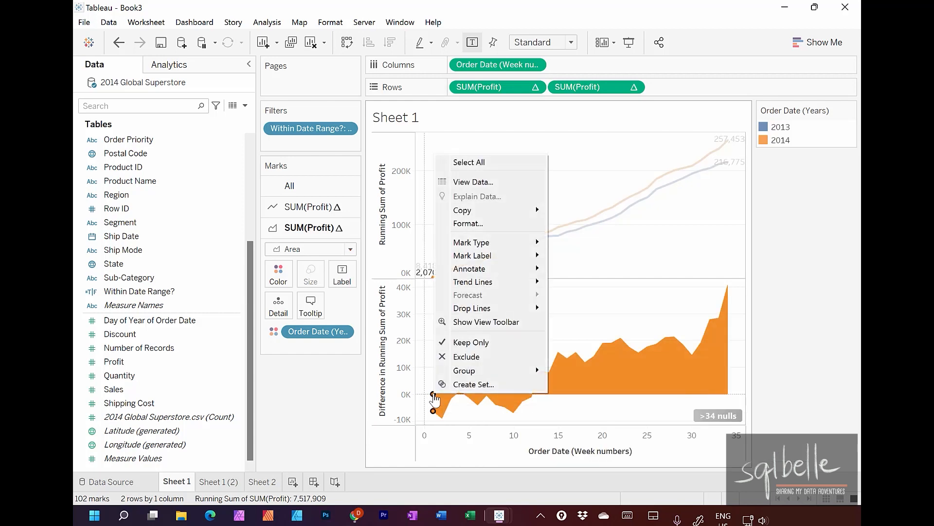
mouse_move(486, 268)
click(585, 267)
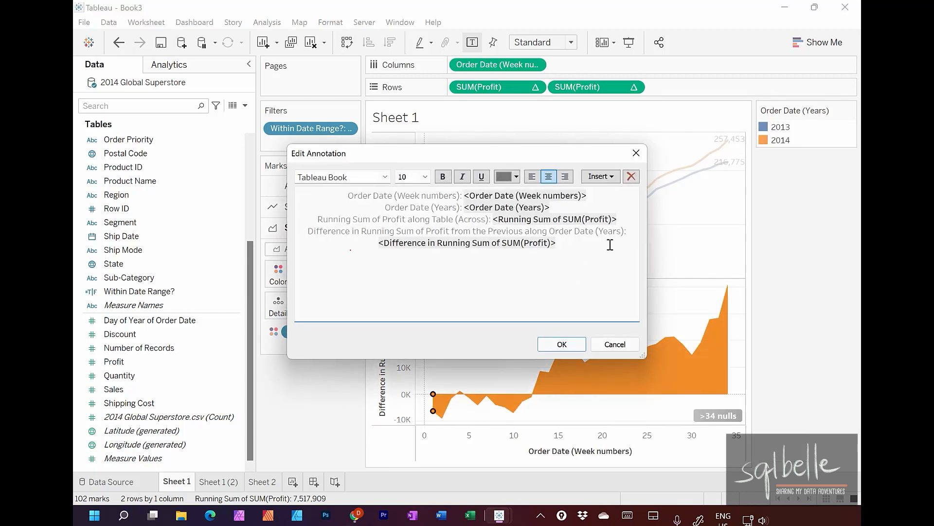
drag(618, 219, 337, 160)
key(BackSpace)
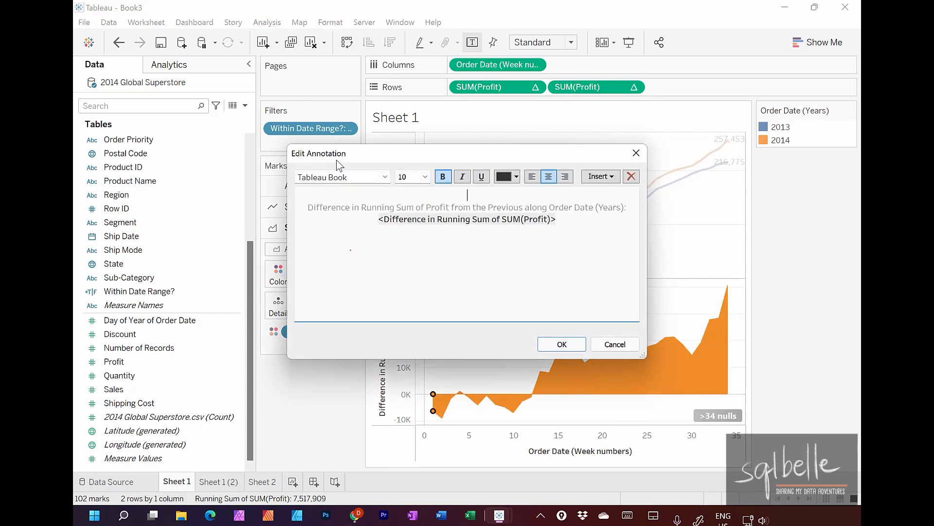
drag(351, 207, 625, 205)
text(:)
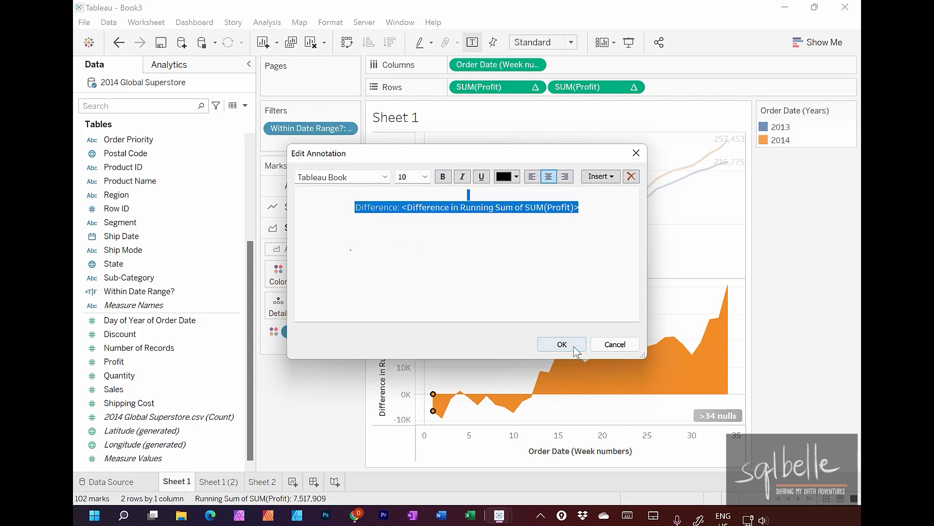
click(569, 347)
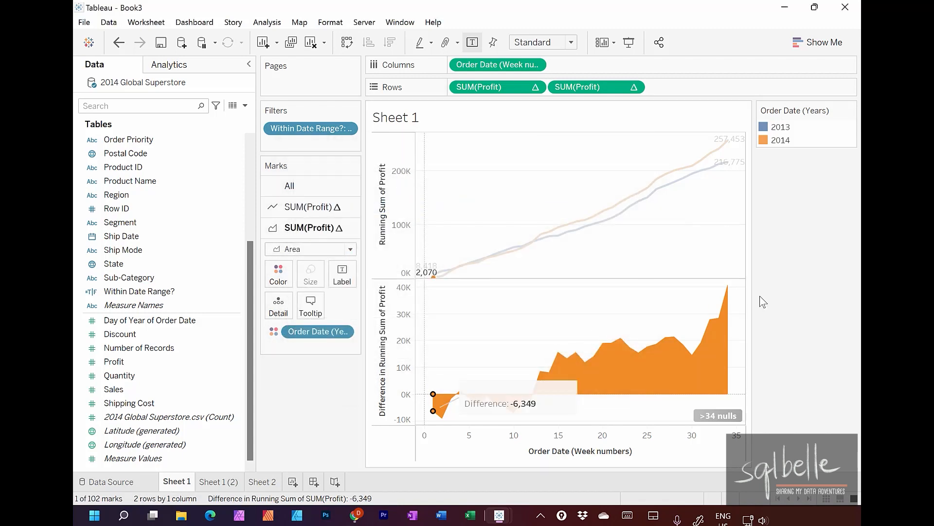
- Annotate the final-week mark of the area chart with "Difference: <Difference in Running Sum of SUM(Profit)>"
right_click(729, 288)
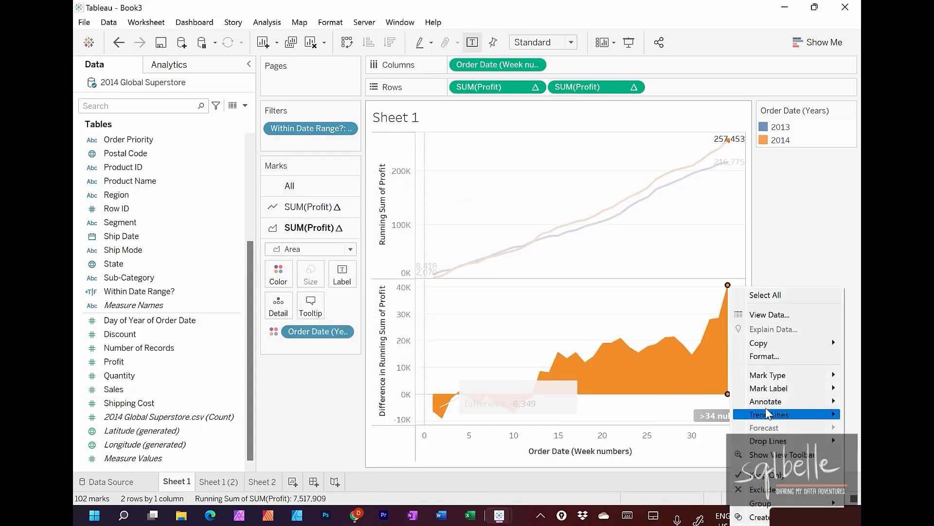
click(691, 406)
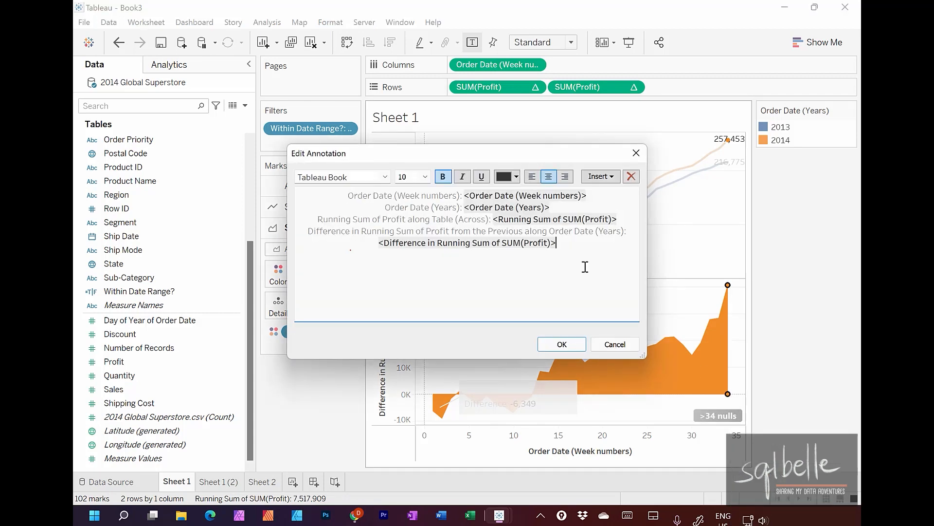
key(ctrl+a)
text(Difference: <Difference in Running Sum of SUM(Profit)>)
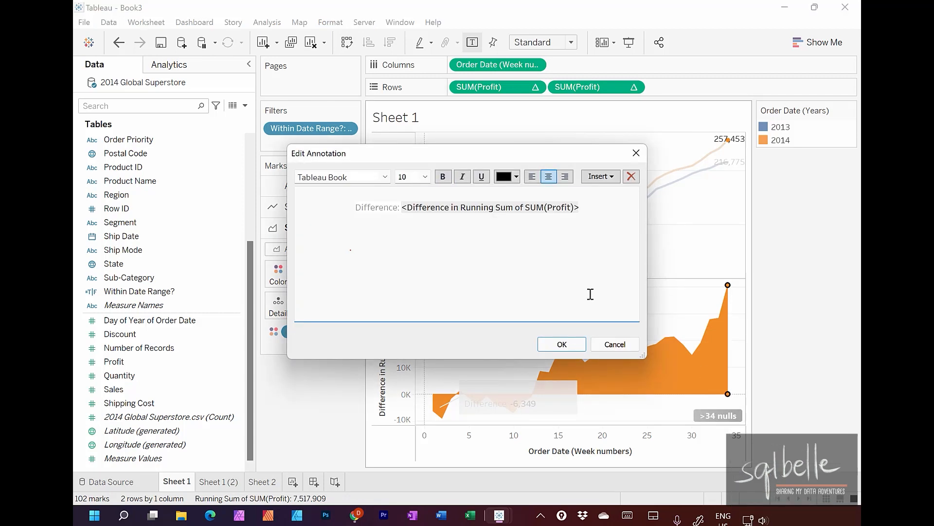
click(561, 344)
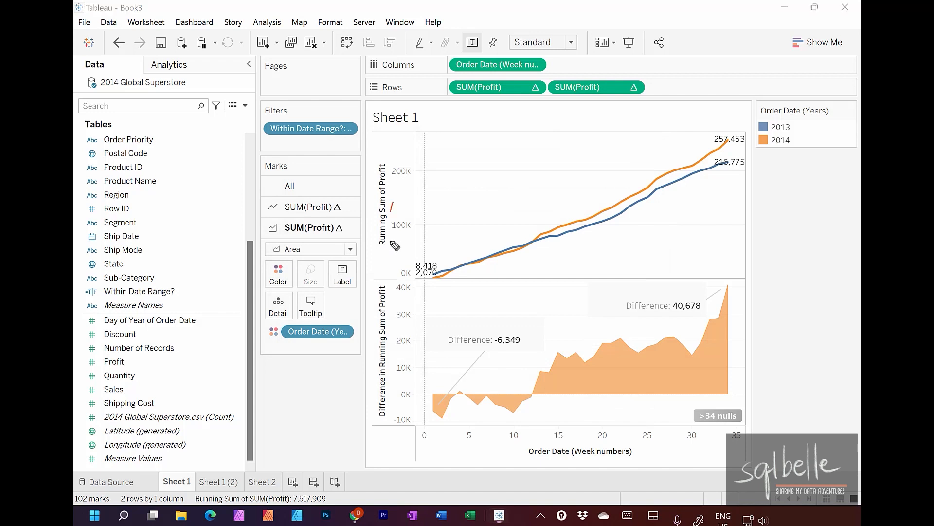
- Highlight 2013 and 2014 in turn to compare their Week 1 running profit with the annotated difference, then clear the highlight
mouse_move(393, 202)
mouse_down()
mouse_move(463, 460)
mouse_move(560, 345)
mouse_move(470, 215)
mouse_move(390, 212)
mouse_up()
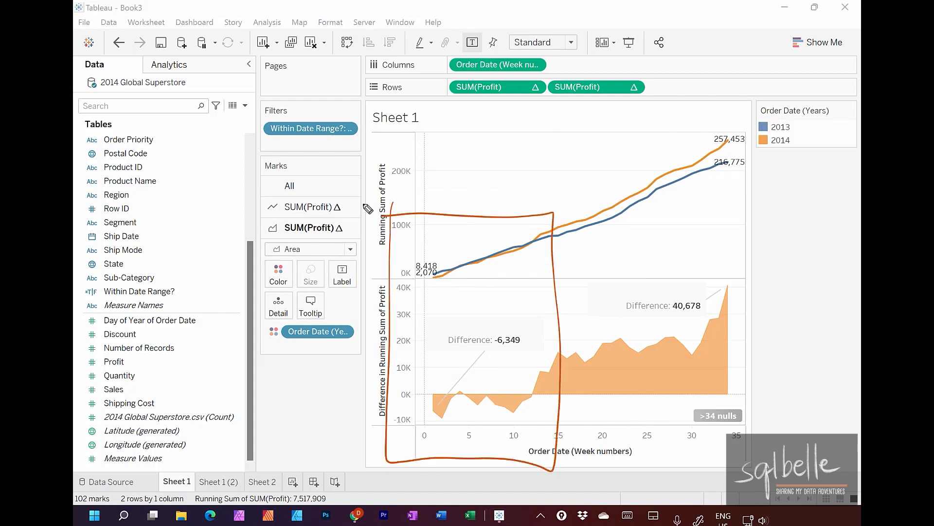
click(781, 127)
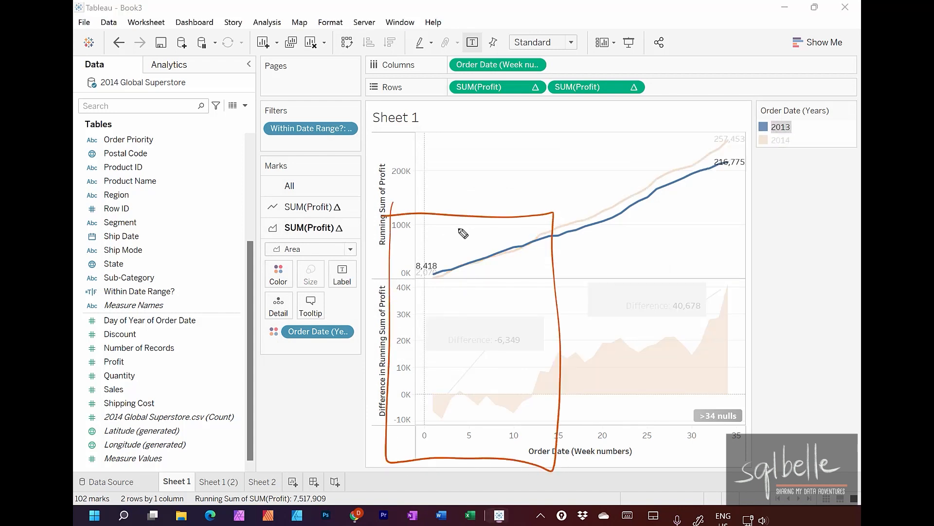
mouse_move(458, 229)
mouse_down()
mouse_move(430, 258)
mouse_move(440, 254)
mouse_up()
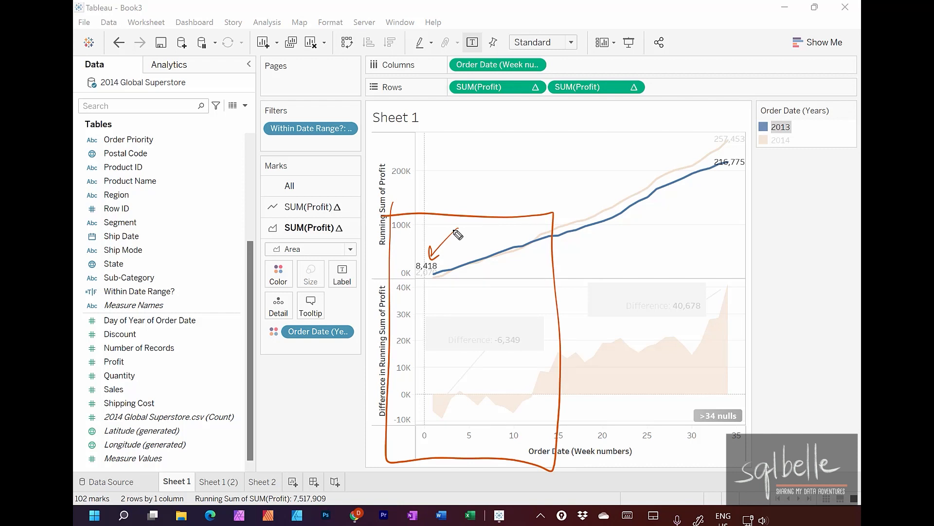
click(781, 140)
mouse_move(447, 318)
mouse_down()
mouse_move(437, 285)
mouse_move(442, 292)
mouse_up()
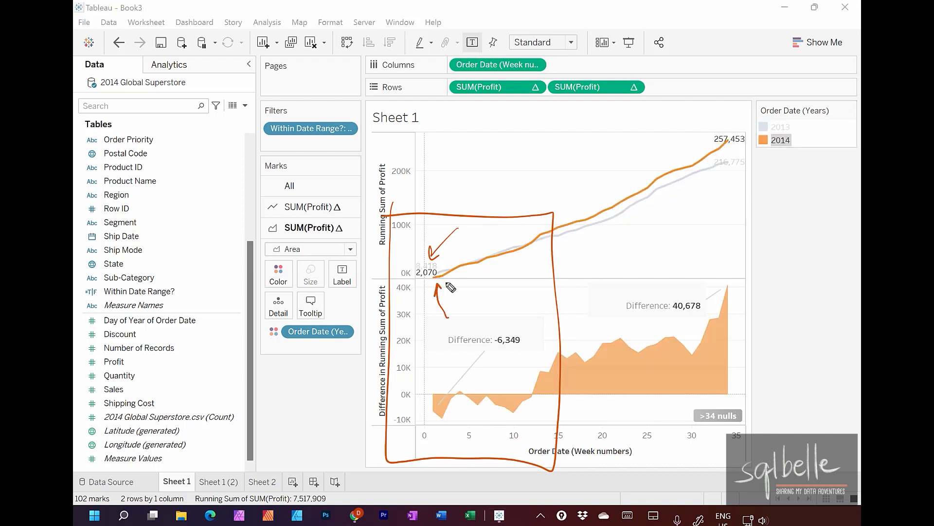
mouse_move(533, 328)
mouse_down()
mouse_move(524, 365)
mouse_move(533, 327)
mouse_up()
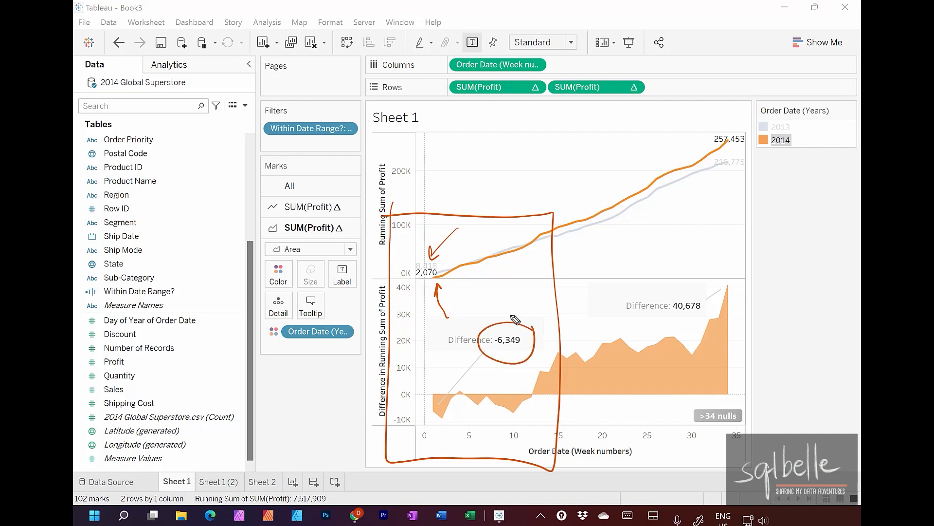
click(781, 140)
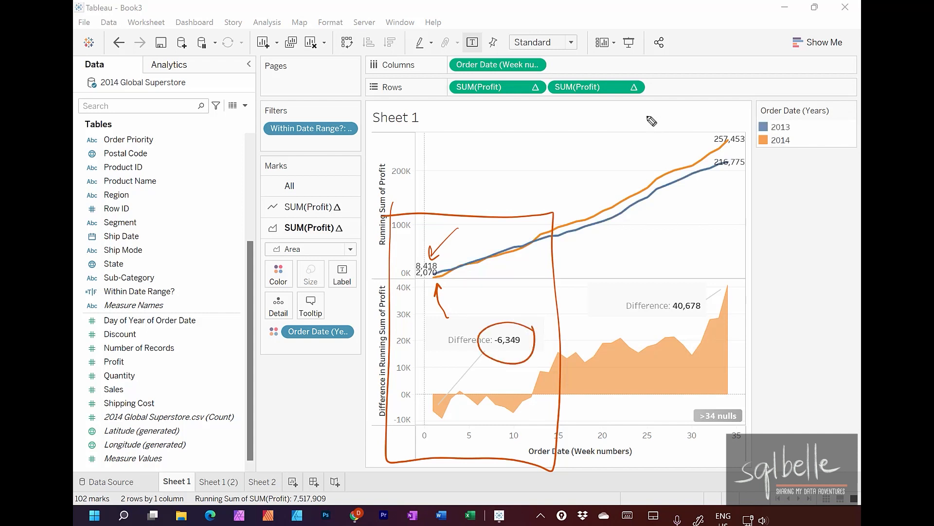
- Highlight 2013 and 2014 in turn to compare their final-week running profit with the annotated difference and the original example
mouse_move(624, 102)
mouse_down()
mouse_move(615, 234)
mouse_move(783, 397)
mouse_move(805, 400)
mouse_move(769, 207)
mouse_move(777, 363)
mouse_up()
drag(730, 176, 741, 262)
mouse_move(715, 191)
mouse_down()
mouse_move(730, 178)
mouse_move(739, 191)
mouse_up()
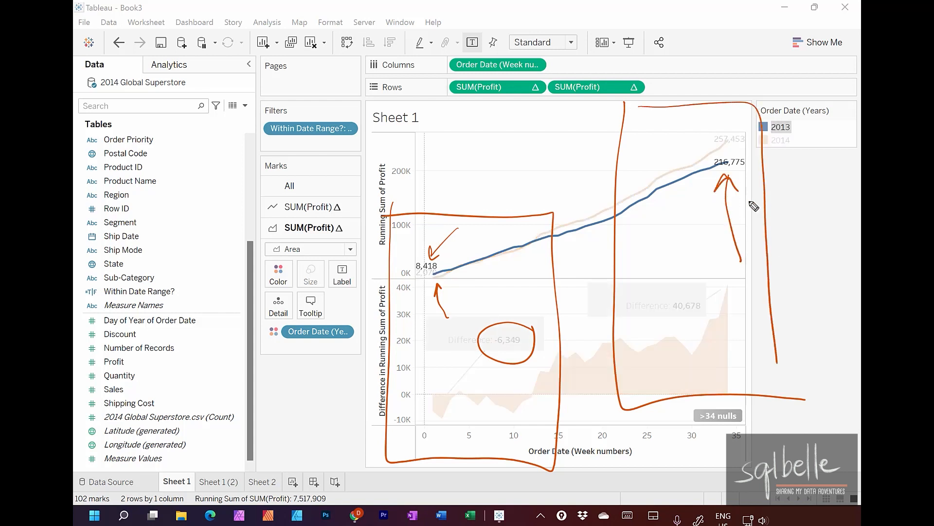
click(779, 140)
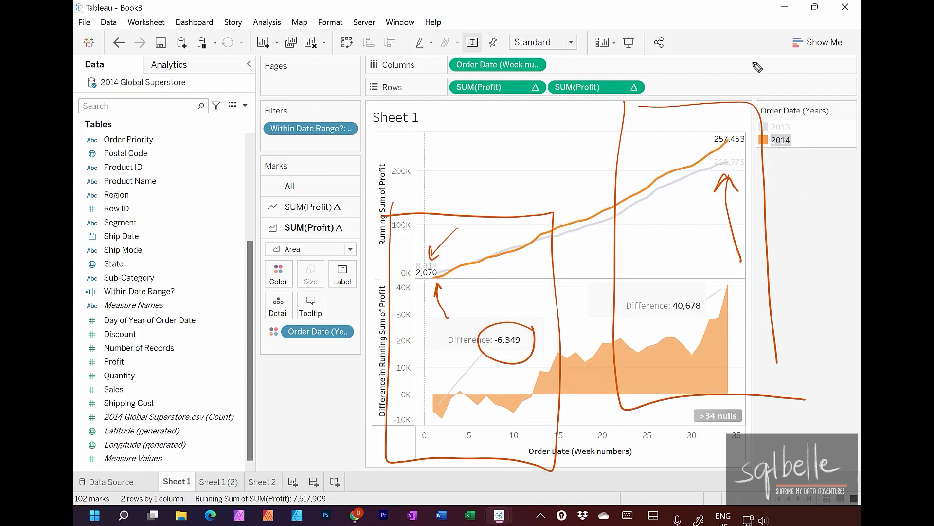
drag(753, 62, 724, 125)
mouse_move(720, 114)
mouse_down()
mouse_move(724, 125)
mouse_move(741, 112)
mouse_up()
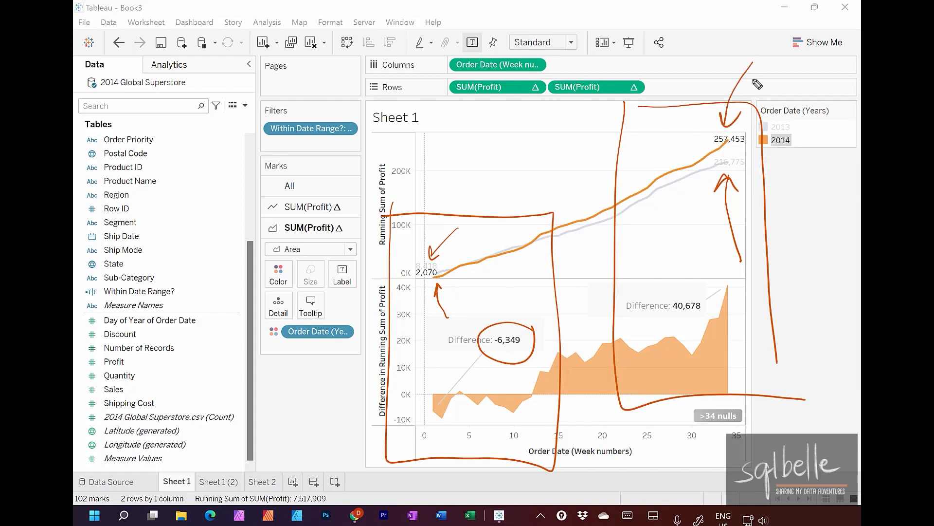
drag(712, 281, 737, 281)
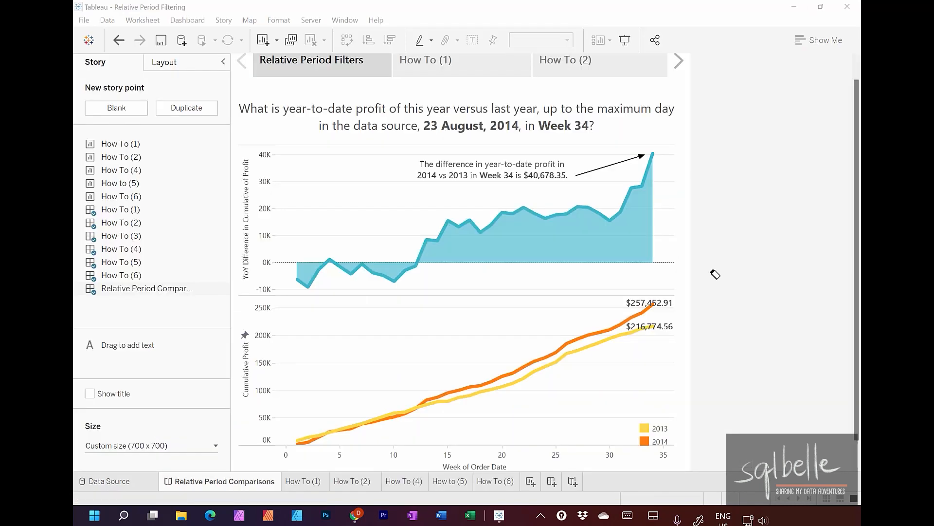
mouse_move(658, 124)
mouse_down()
mouse_move(721, 226)
mouse_move(680, 389)
mouse_up()
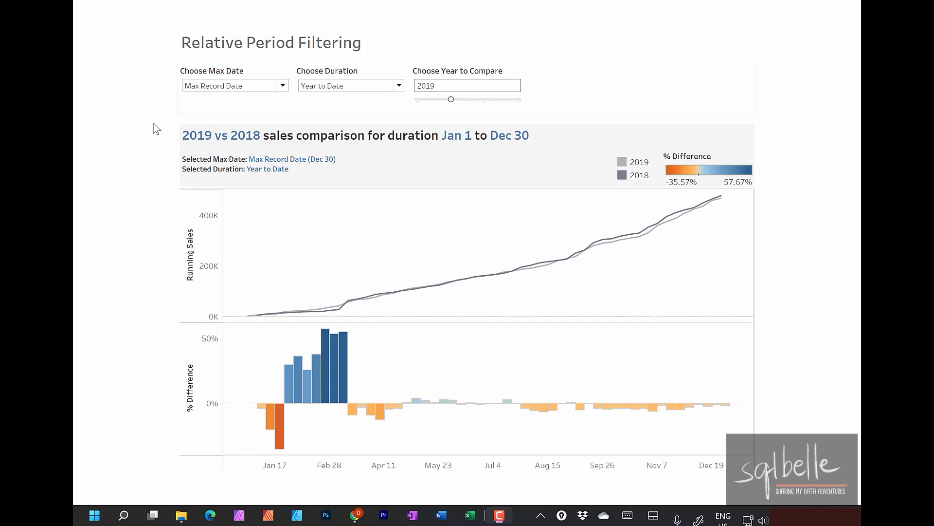
- Switch the Relative Period Filtering dashboard's max date to Today and back to Max Record Date
click(236, 87)
click(232, 100)
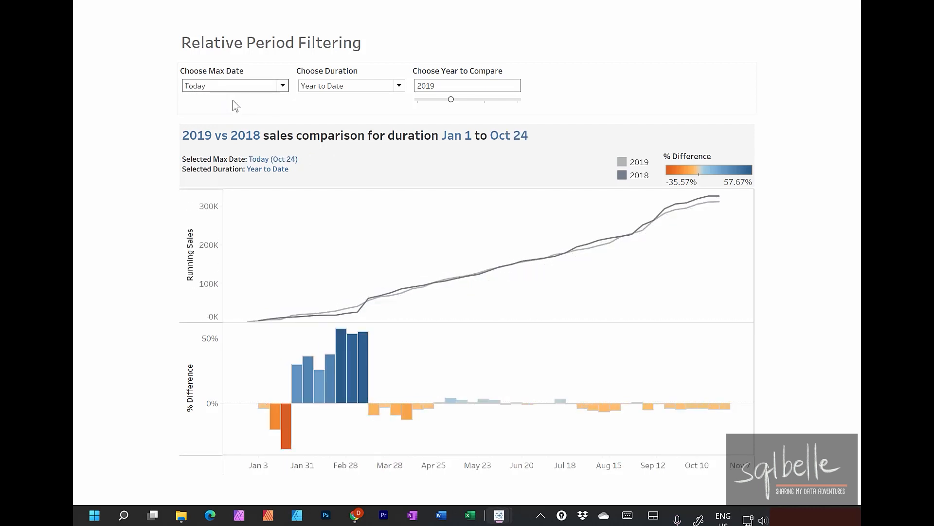
click(283, 87)
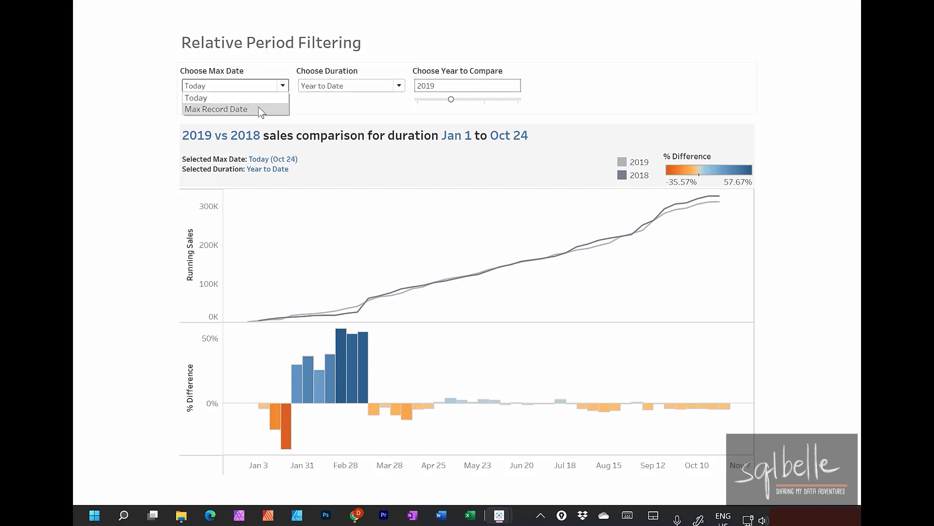
click(261, 106)
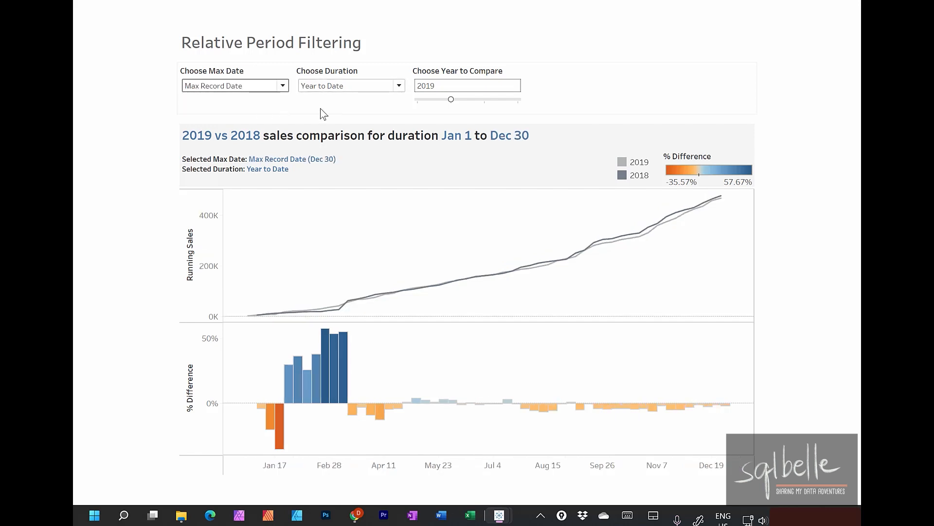
- Try the Quarter to Date and Month to Date durations on the sales comparison dashboard
click(349, 86)
click(346, 110)
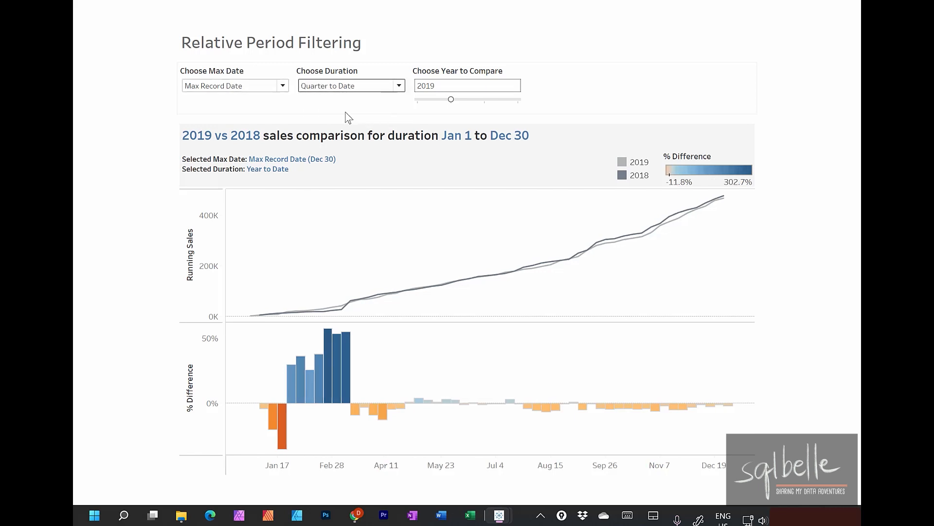
click(344, 88)
click(339, 120)
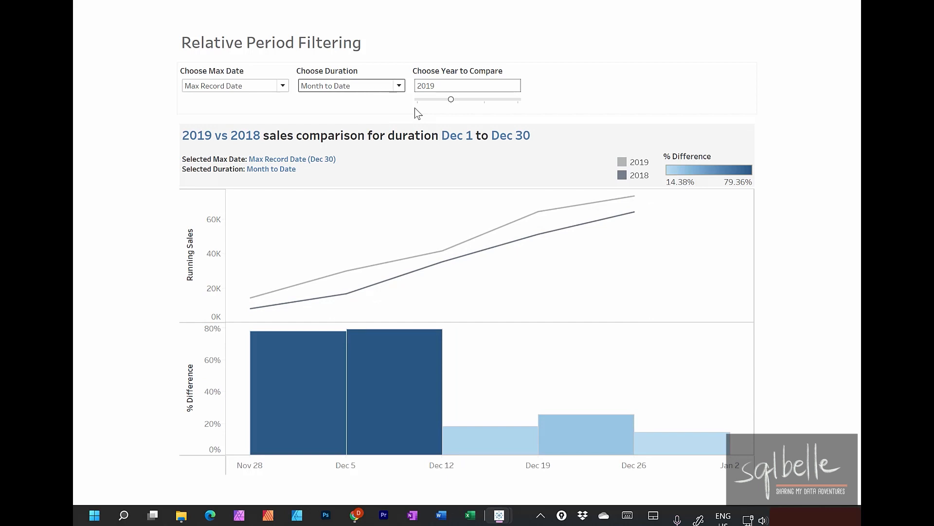
- Set the dashboard's year to compare to 2021
mouse_move(441, 52)
mouse_down()
mouse_move(417, 68)
mouse_move(456, 53)
mouse_up()
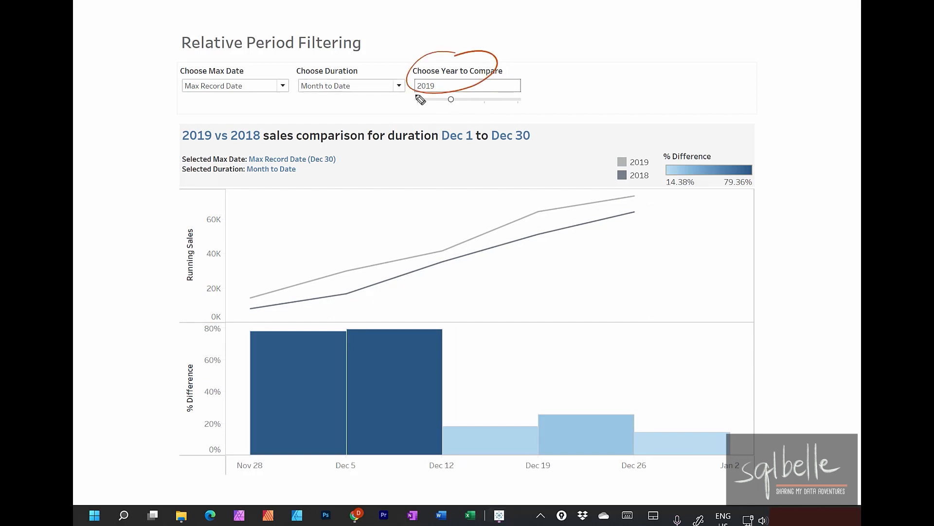
mouse_move(413, 96)
mouse_down()
mouse_move(282, 98)
mouse_move(195, 124)
mouse_up()
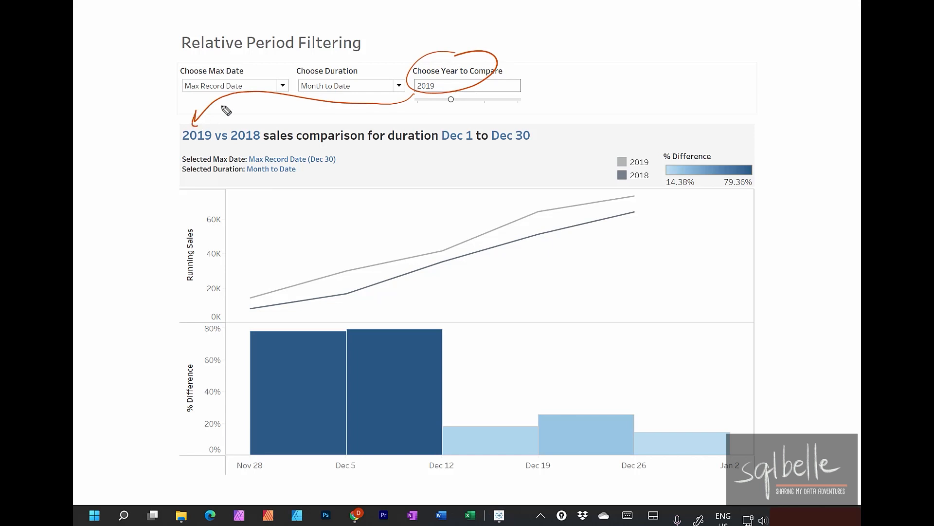
mouse_move(268, 101)
mouse_down()
mouse_move(249, 125)
mouse_move(267, 113)
mouse_up()
key(Escape)
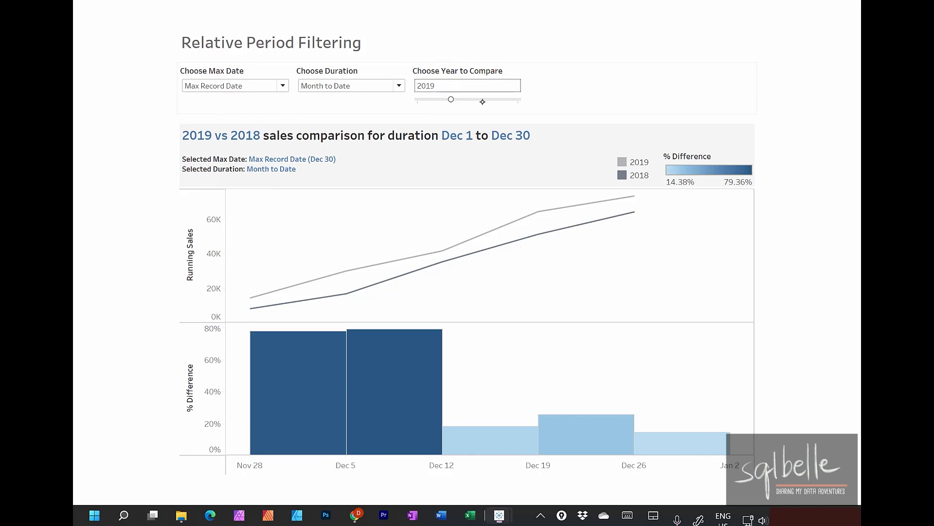
drag(451, 99, 516, 100)
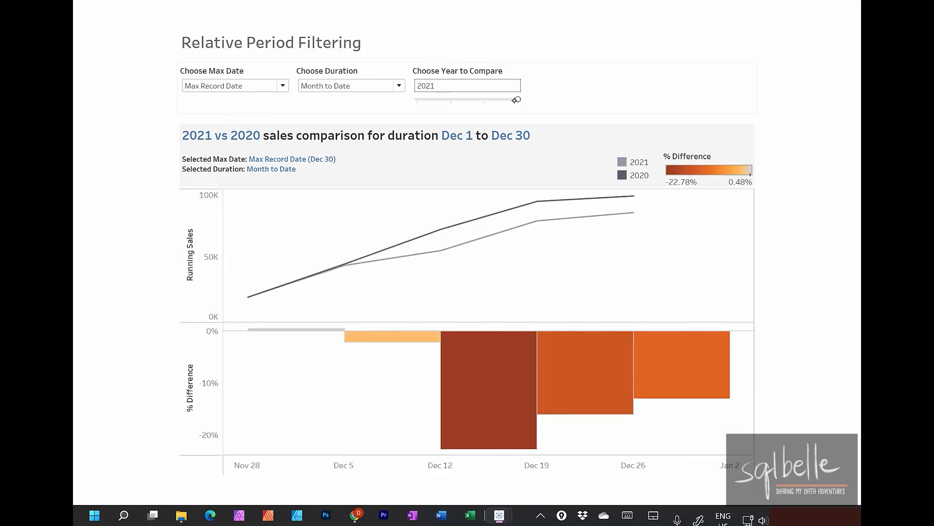
mouse_move(252, 49)
mouse_down()
mouse_move(236, 109)
mouse_move(553, 62)
mouse_move(194, 58)
mouse_up()
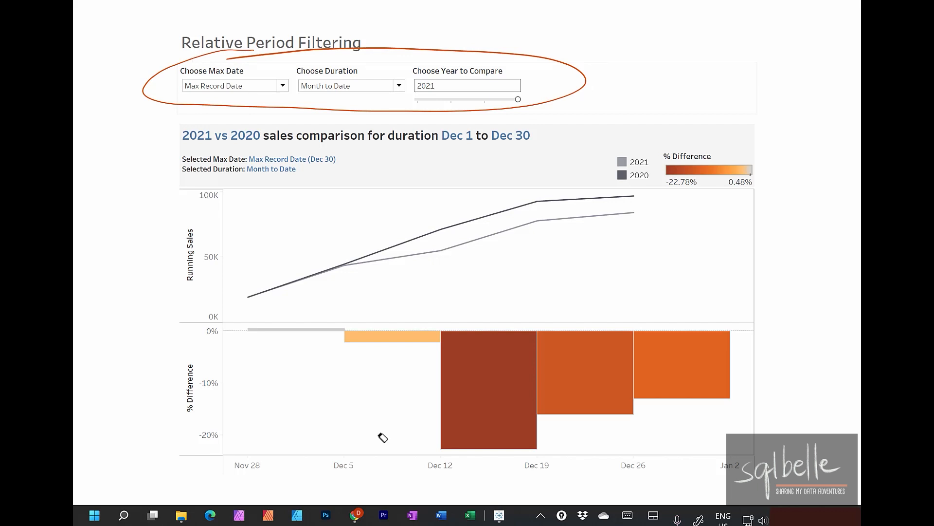
mouse_move(308, 436)
mouse_down()
mouse_move(204, 469)
mouse_move(463, 501)
mouse_move(759, 479)
mouse_move(571, 433)
mouse_move(251, 432)
mouse_up()
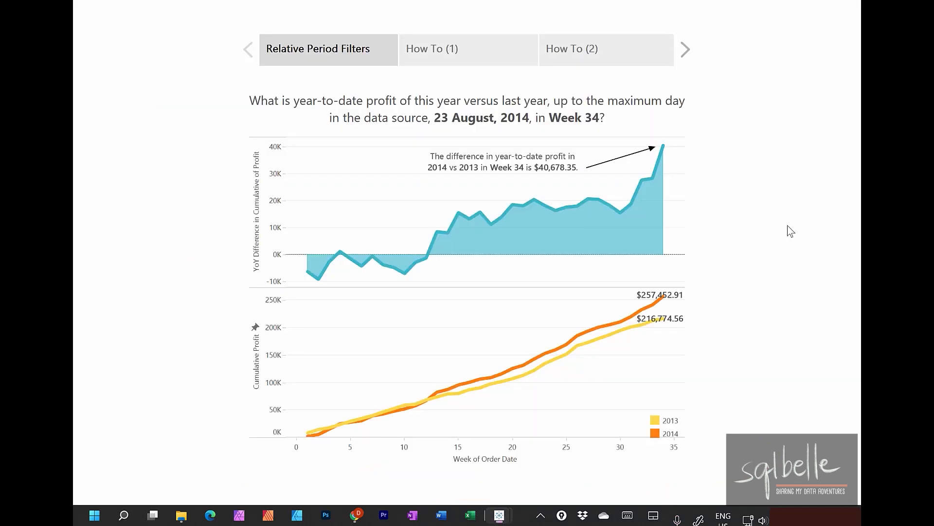
mouse_move(312, 418)
mouse_down()
mouse_move(406, 470)
mouse_move(726, 433)
mouse_move(263, 435)
mouse_up()
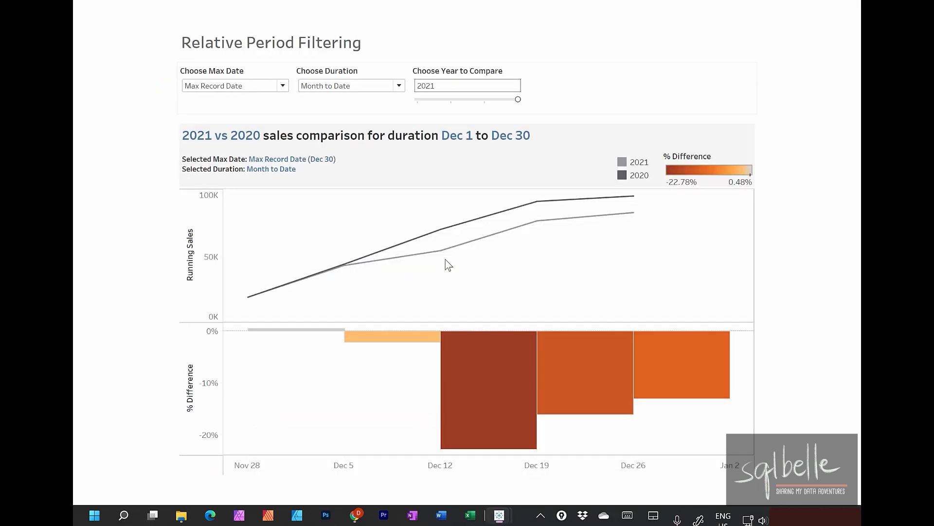
click(439, 258)
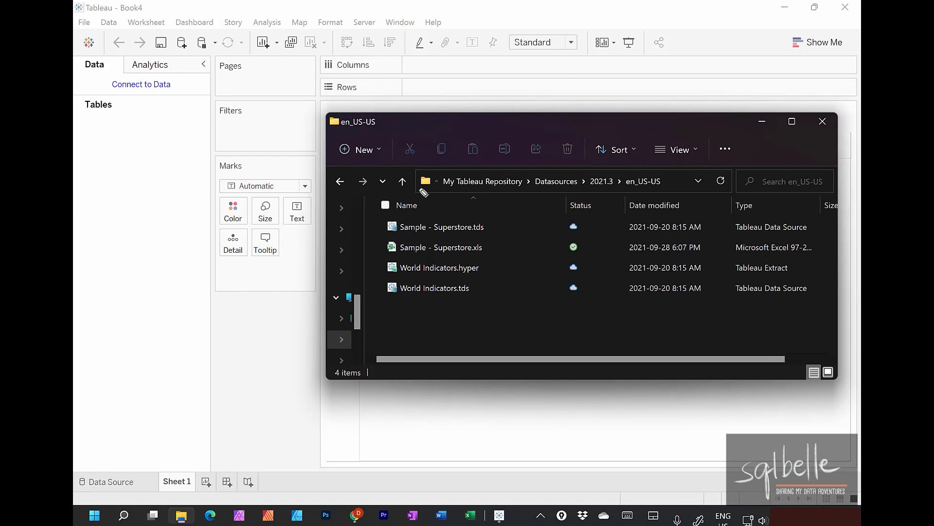
- Load the Orders table from Sample - Superstore.xls in My Tableau Repository > Datasources > 2021.3 > en_US-US as the new workbook's data source
mouse_move(494, 172)
mouse_down()
mouse_move(506, 195)
mouse_move(496, 171)
mouse_up()
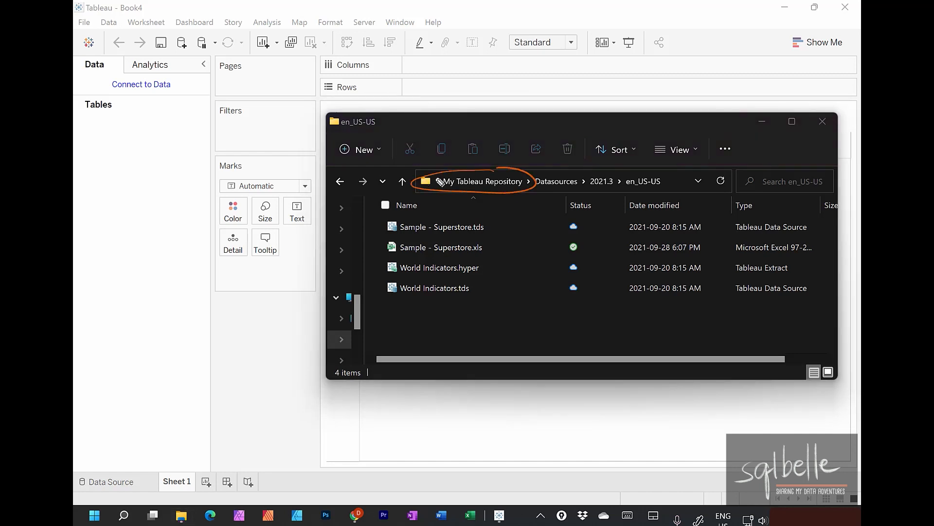
drag(606, 120, 564, 168)
drag(563, 155, 582, 164)
mouse_move(643, 128)
mouse_down()
mouse_move(606, 174)
mouse_move(621, 170)
mouse_up()
mouse_move(684, 119)
mouse_down()
mouse_move(653, 175)
mouse_move(671, 171)
mouse_up()
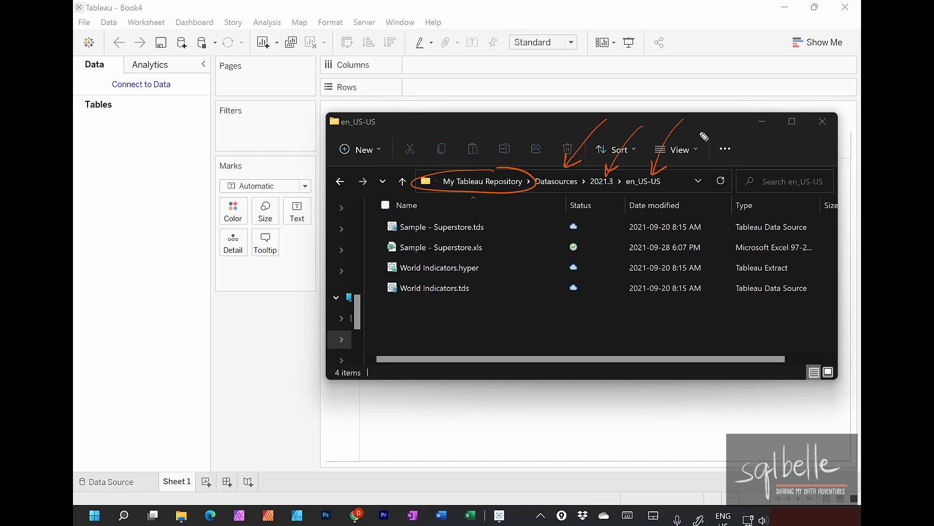
mouse_move(421, 238)
mouse_down()
mouse_move(384, 243)
mouse_move(516, 236)
mouse_move(408, 240)
mouse_move(252, 176)
mouse_move(269, 157)
mouse_up()
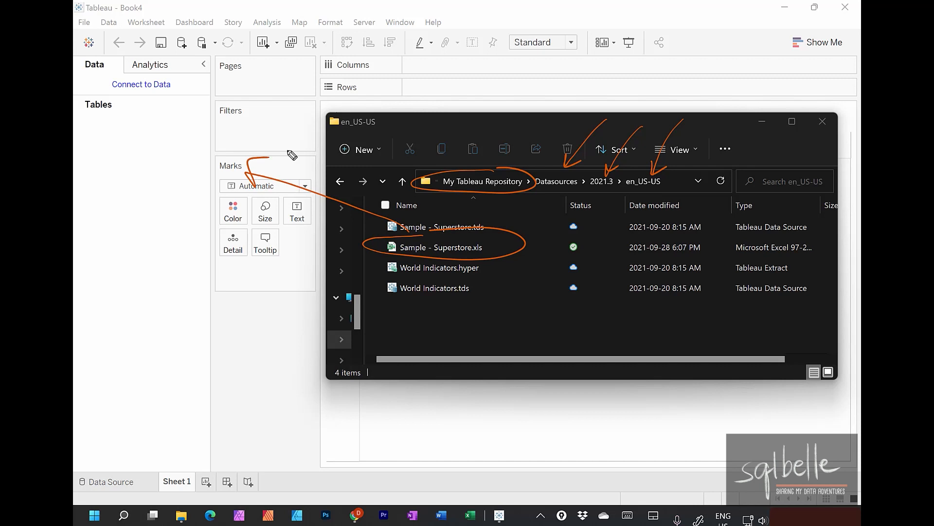
drag(438, 247, 146, 251)
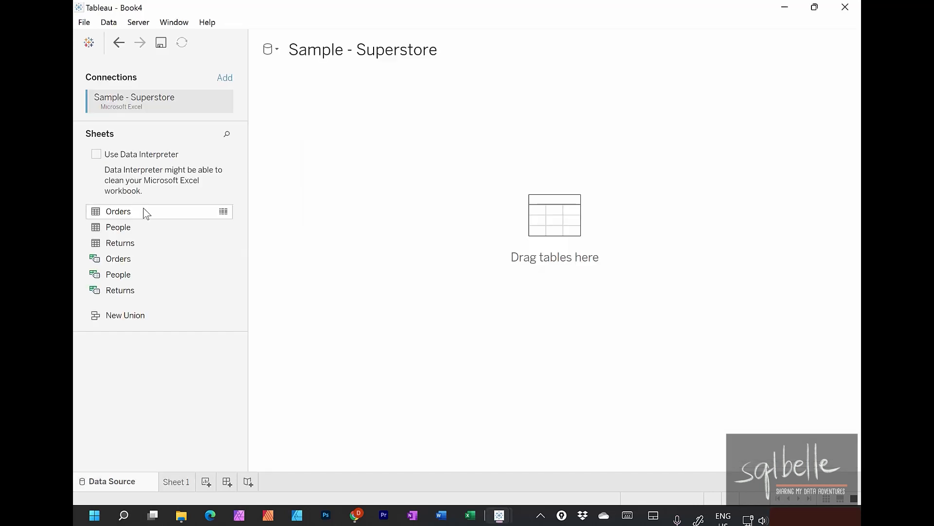
drag(129, 210, 413, 184)
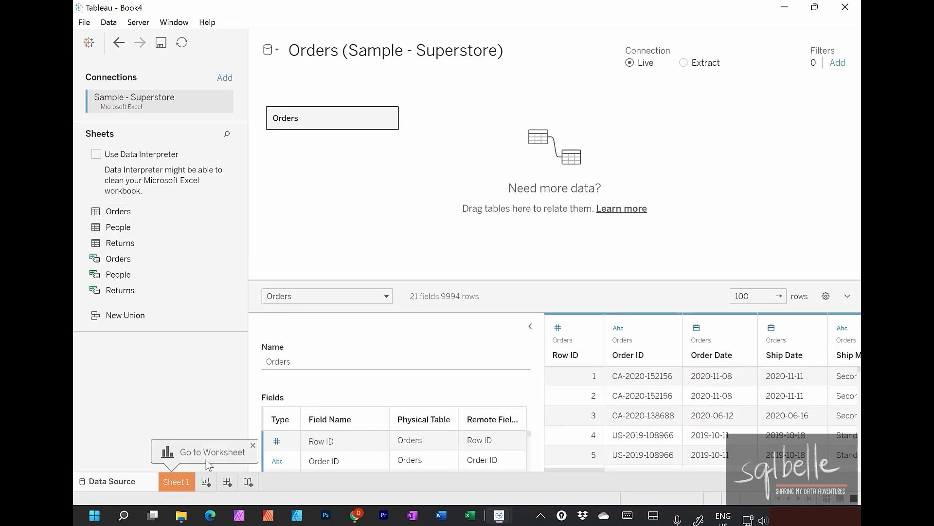
click(179, 481)
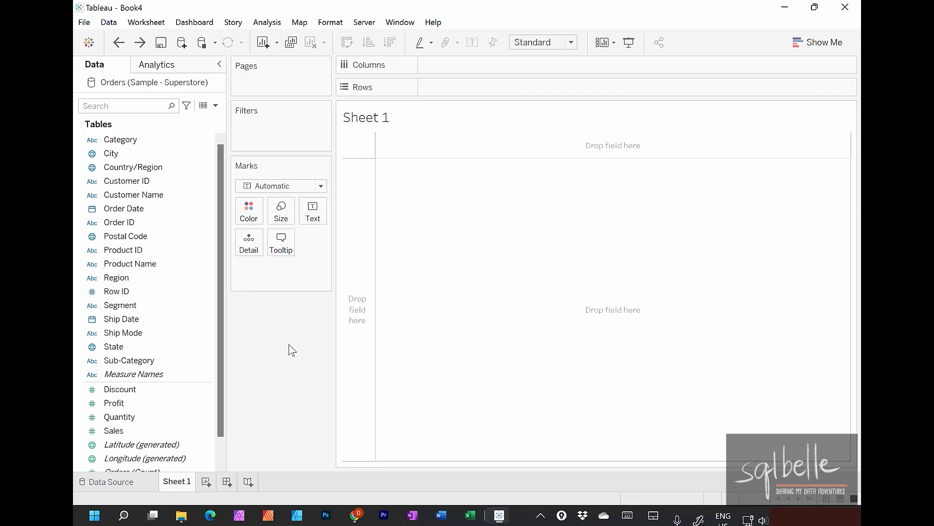
- Create a custom date from Order Date with Years detail as a date part, named Order Date (Years)
right_click(206, 208)
mouse_move(248, 282)
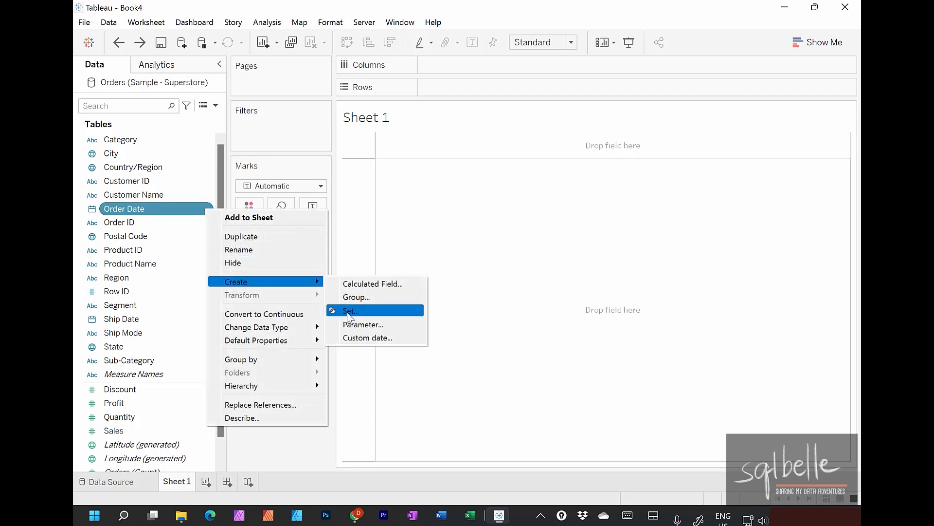
click(350, 340)
click(445, 252)
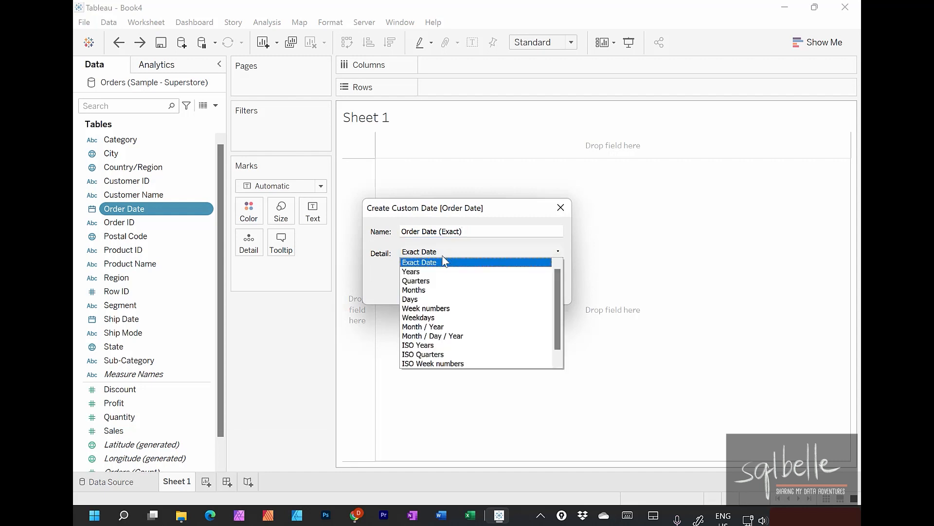
click(427, 271)
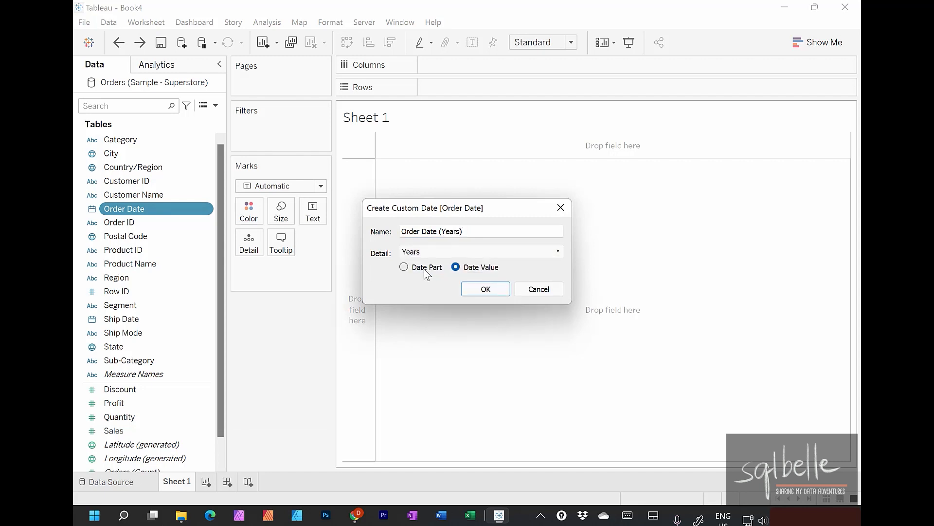
click(426, 268)
click(487, 291)
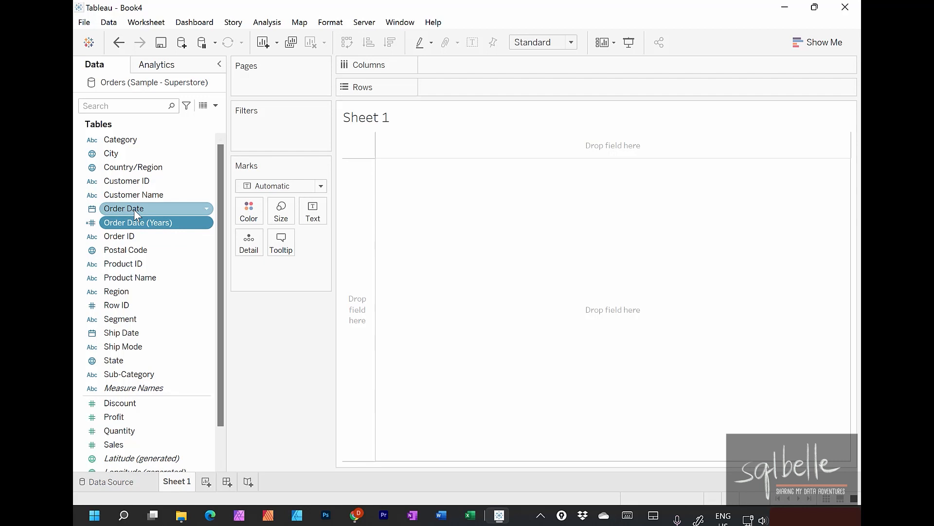
- Chart SUM(Sales) on Rows against continuous WEEK(Order Date) on Columns
drag(133, 209, 461, 70)
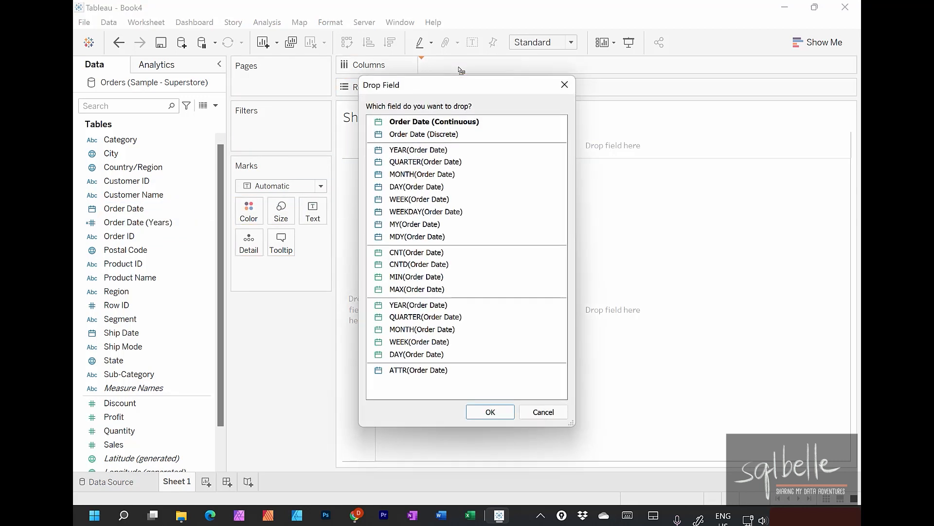
key(ctrl+shift+3)
mouse_move(450, 332)
mouse_down()
mouse_move(399, 359)
mouse_move(423, 334)
mouse_up()
mouse_move(525, 286)
mouse_down()
mouse_move(475, 318)
mouse_move(483, 314)
mouse_up()
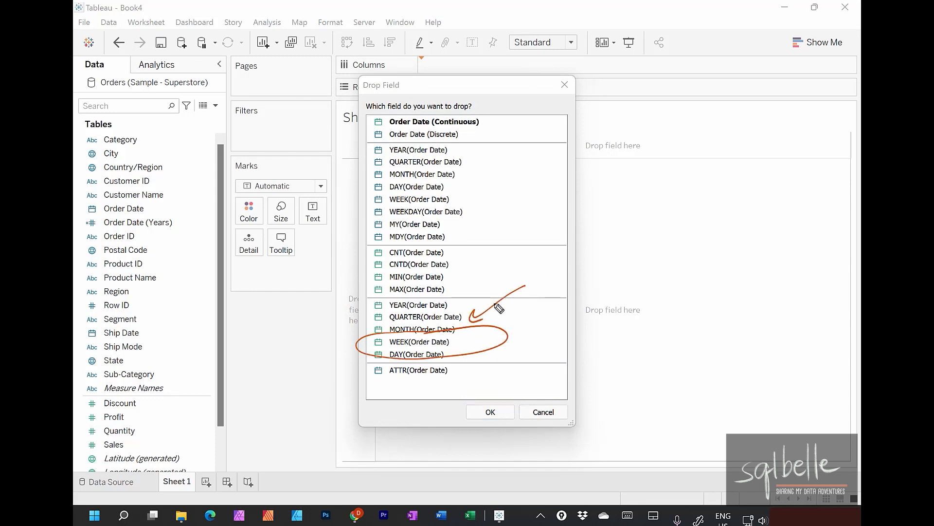
click(419, 342)
click(490, 412)
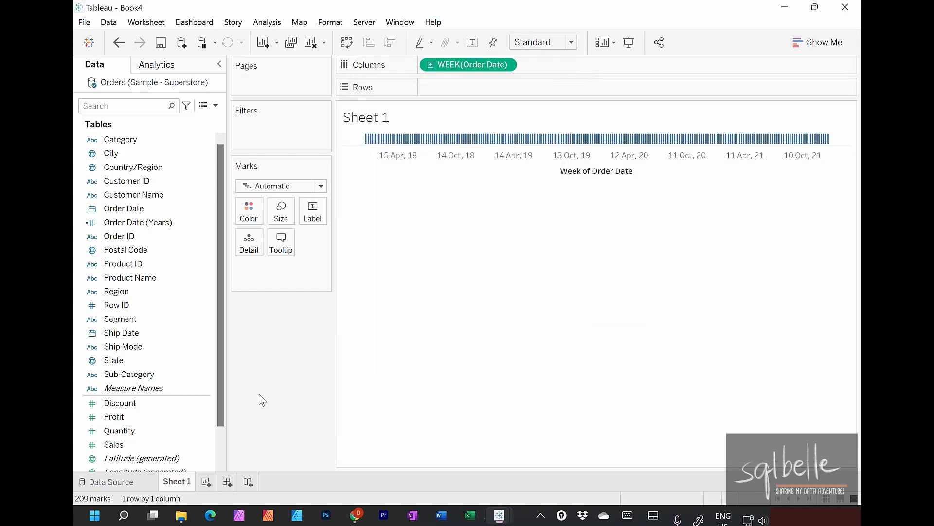
mouse_move(117, 445)
mouse_down()
mouse_move(163, 429)
mouse_move(440, 102)
mouse_move(441, 90)
mouse_up()
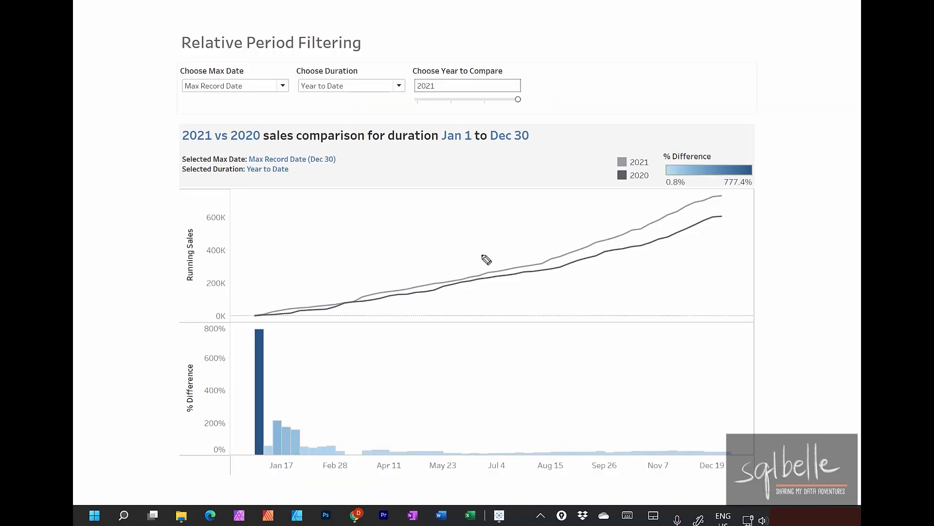
mouse_move(645, 149)
mouse_down()
mouse_move(598, 157)
mouse_move(606, 154)
mouse_up()
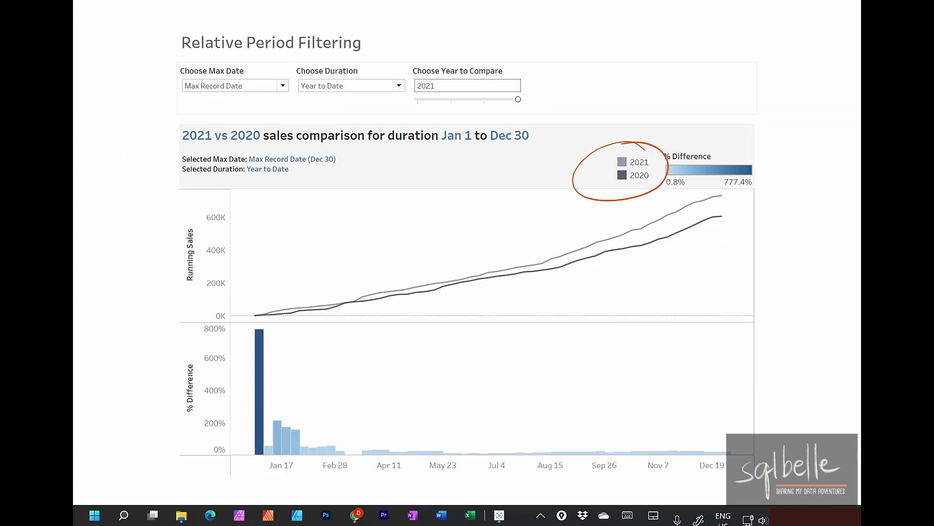
mouse_move(520, 440)
mouse_down()
mouse_move(461, 457)
mouse_move(492, 438)
mouse_up()
drag(468, 218, 472, 324)
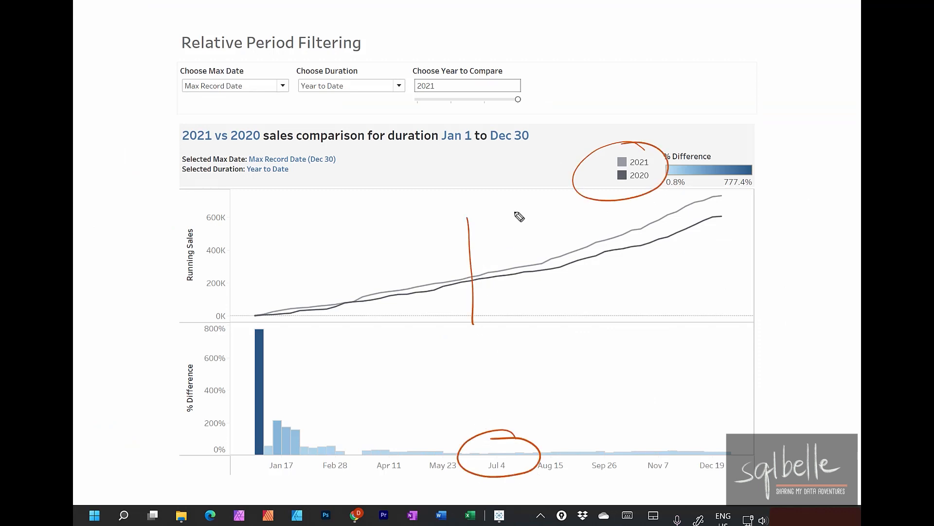
drag(518, 211, 522, 336)
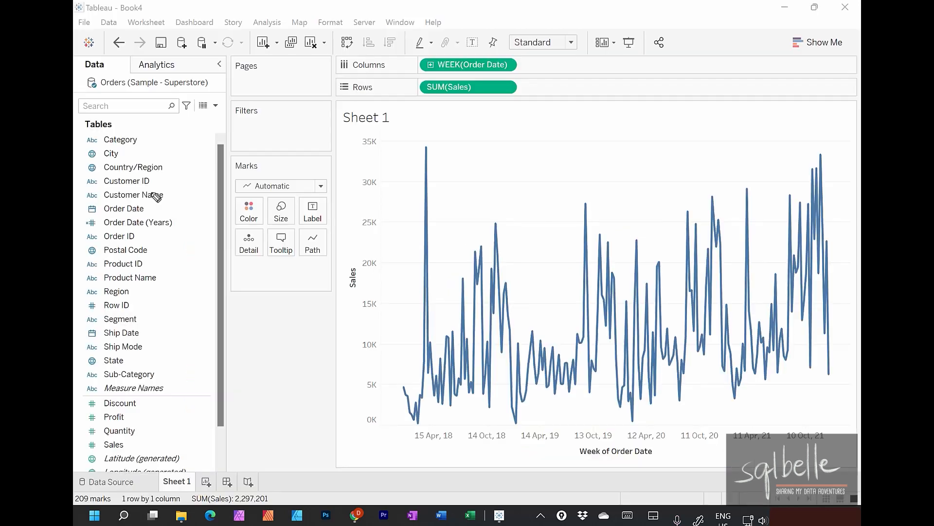
- Color the weekly sales line chart by Order Date (Years)
mouse_move(180, 213)
mouse_down()
mouse_move(194, 250)
mouse_move(168, 204)
mouse_move(234, 194)
mouse_move(242, 214)
mouse_up()
drag(229, 203, 241, 213)
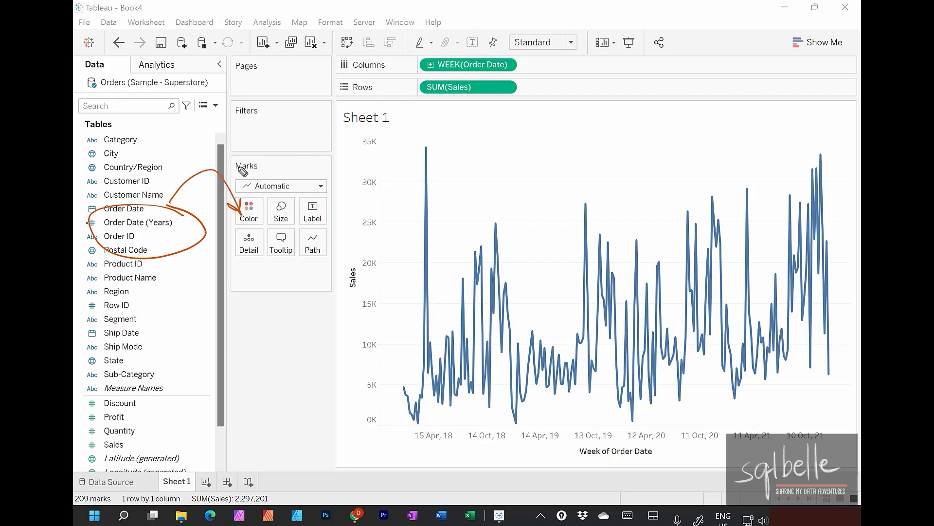
mouse_move(151, 223)
mouse_down()
mouse_move(195, 207)
mouse_move(249, 211)
mouse_up()
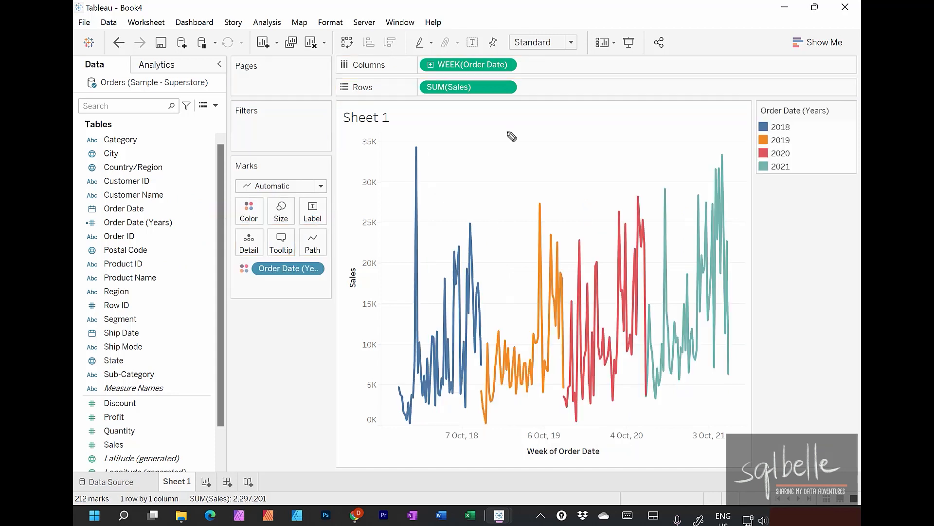
mouse_move(487, 166)
mouse_down()
mouse_move(501, 141)
mouse_move(515, 160)
mouse_up()
mouse_move(524, 140)
mouse_down()
mouse_move(532, 158)
mouse_move(643, 150)
mouse_move(663, 164)
mouse_up()
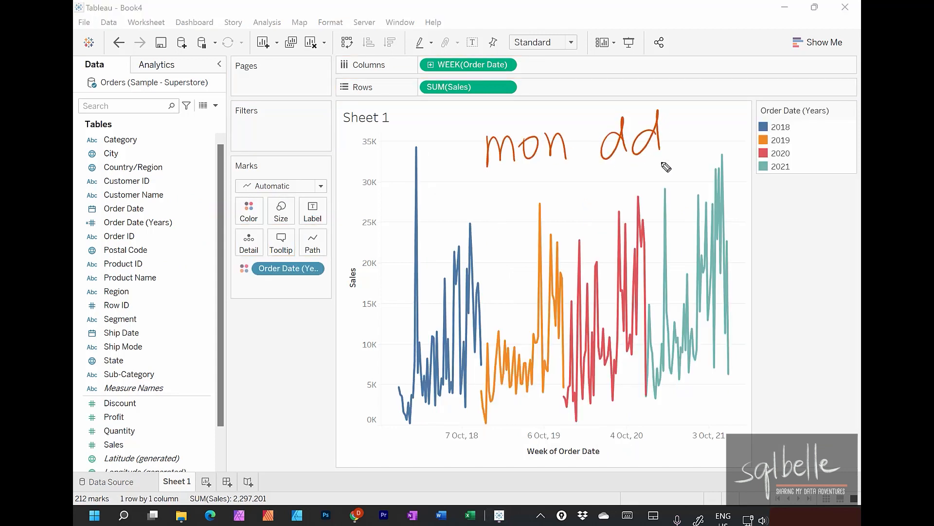
mouse_move(369, 433)
mouse_down()
mouse_move(372, 461)
mouse_move(762, 447)
mouse_up()
drag(769, 432, 769, 450)
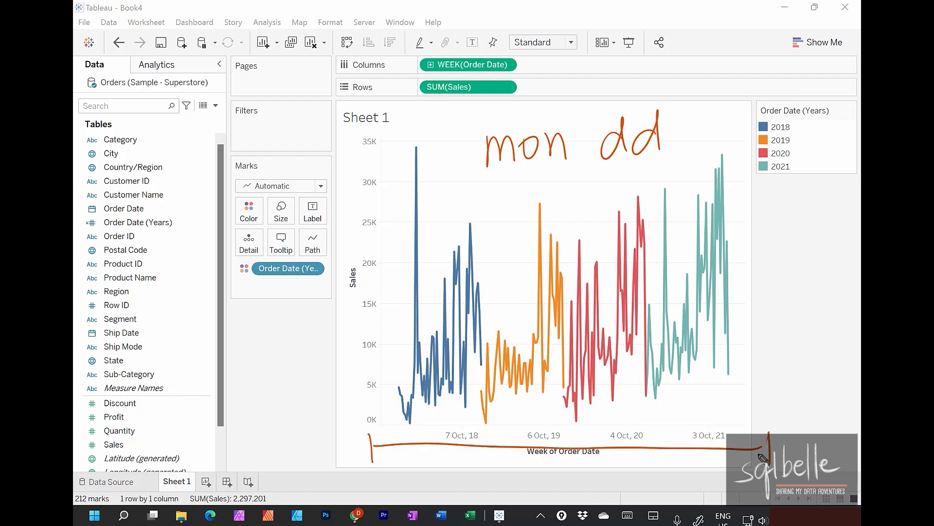
drag(349, 411, 395, 387)
drag(385, 387, 392, 399)
mouse_move(458, 424)
mouse_down()
mouse_move(481, 397)
mouse_move(480, 407)
mouse_up()
mouse_move(643, 417)
mouse_down()
mouse_move(593, 431)
mouse_move(544, 403)
mouse_move(556, 398)
mouse_up()
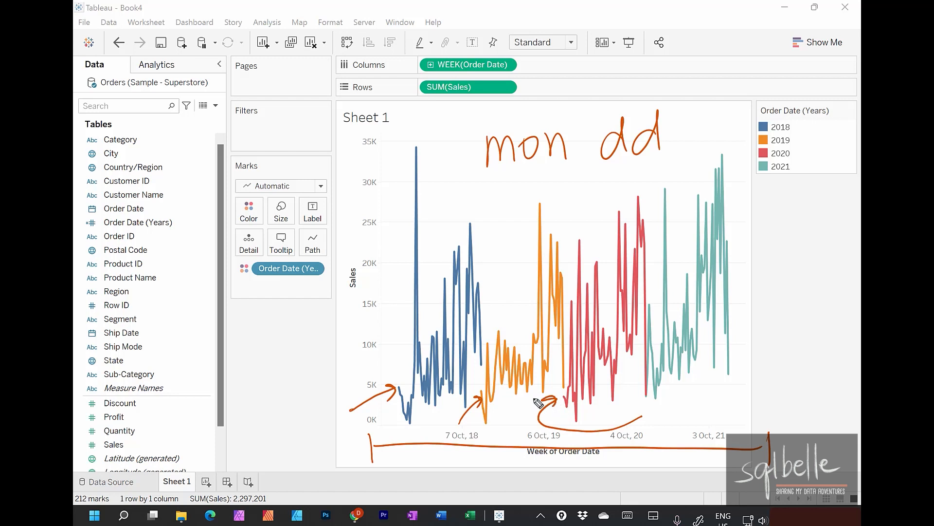
mouse_move(647, 392)
mouse_down()
mouse_move(723, 421)
mouse_move(662, 385)
mouse_up()
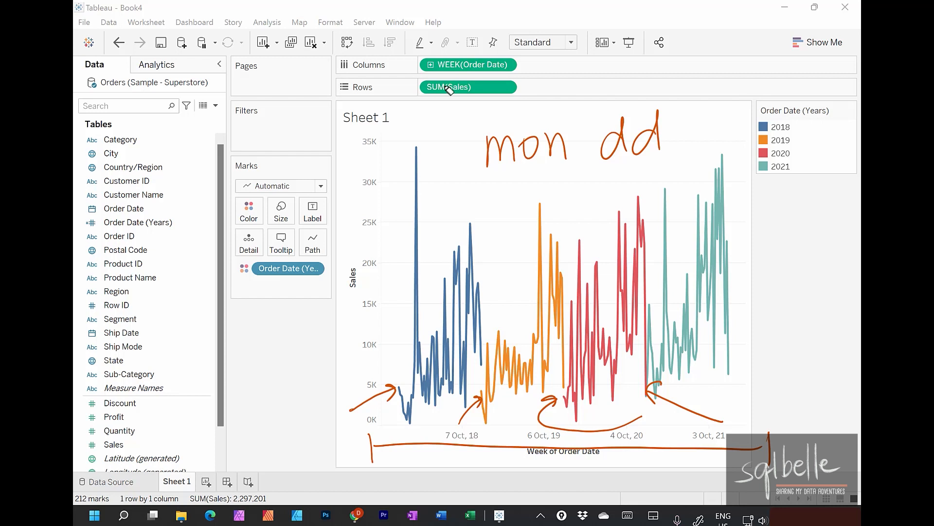
drag(481, 141, 471, 449)
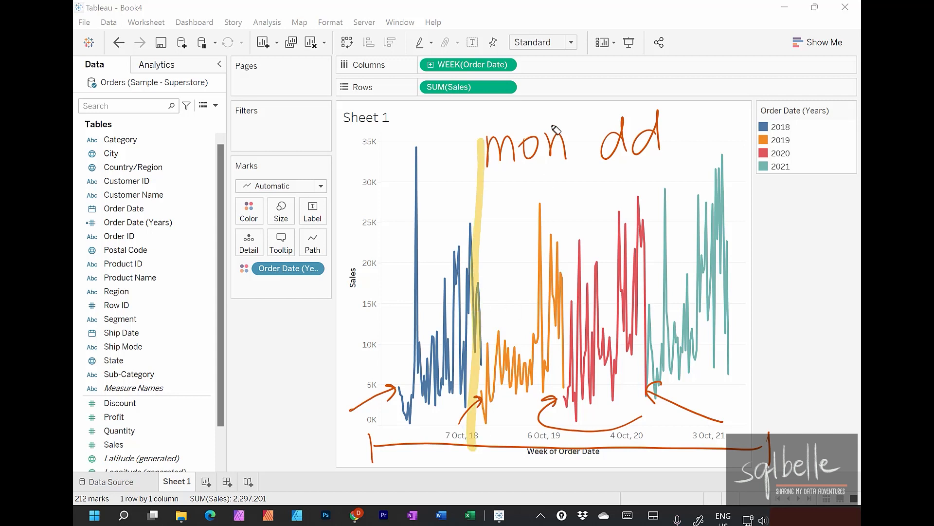
drag(549, 131, 557, 444)
mouse_move(474, 286)
mouse_down()
mouse_move(423, 279)
mouse_move(419, 302)
mouse_up()
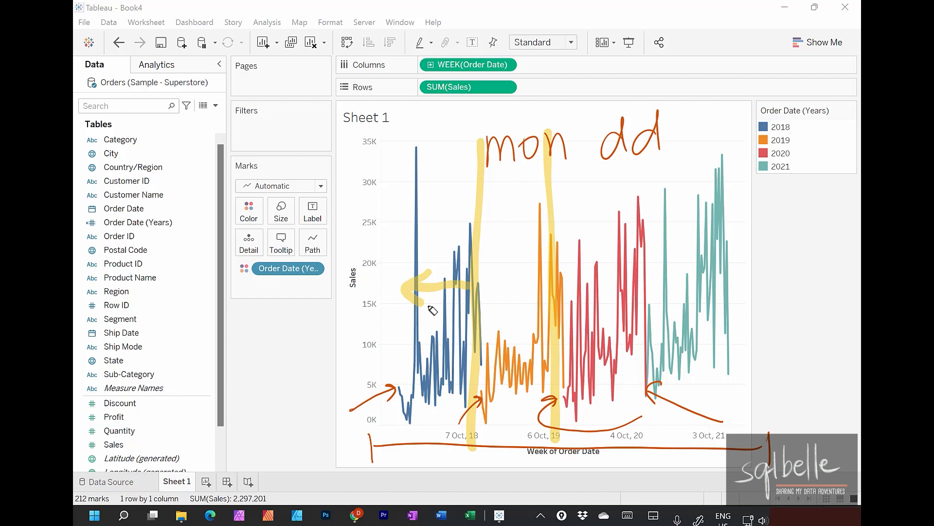
key(ctrl+shift+3)
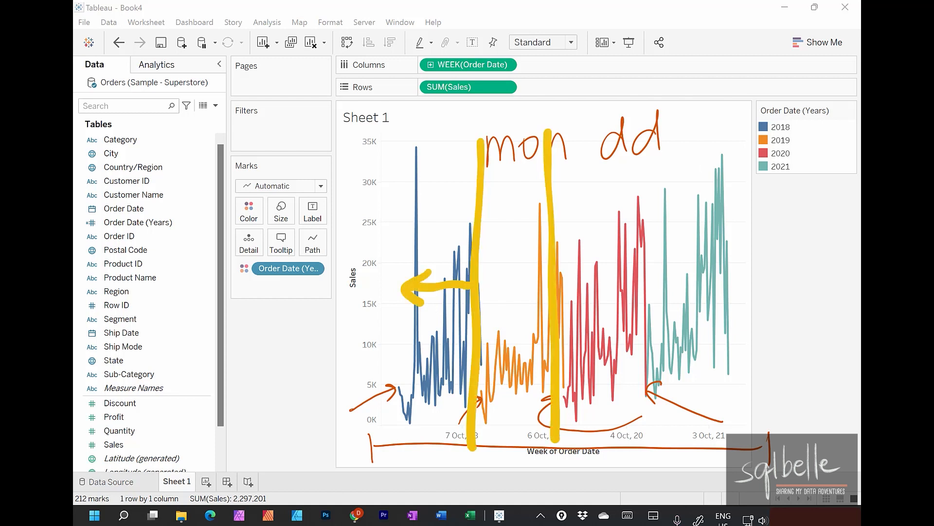
mouse_move(591, 51)
mouse_down()
mouse_move(515, 44)
mouse_move(490, 61)
mouse_up()
drag(762, 106, 823, 201)
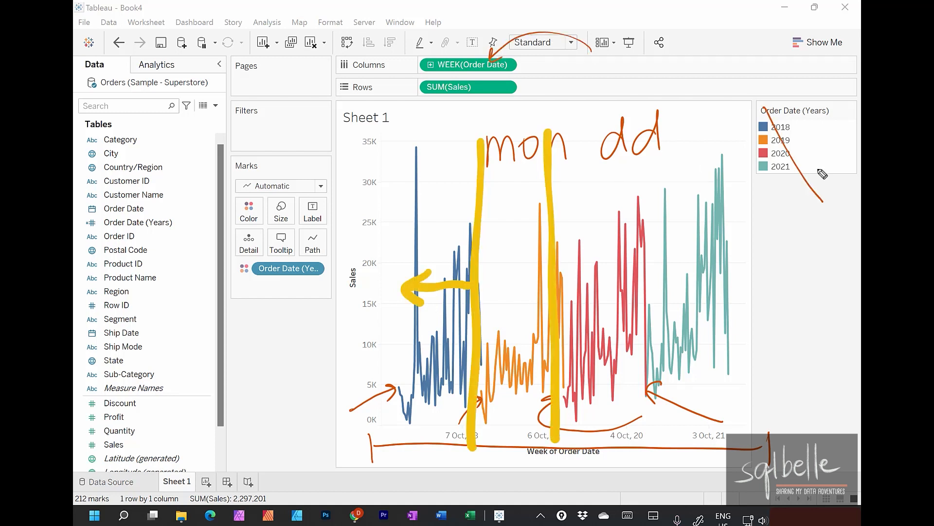
drag(823, 97, 766, 204)
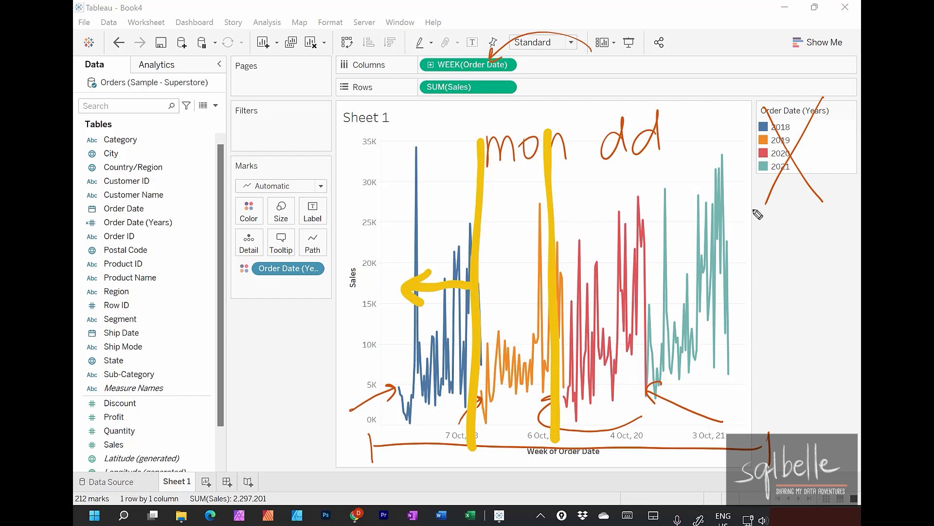
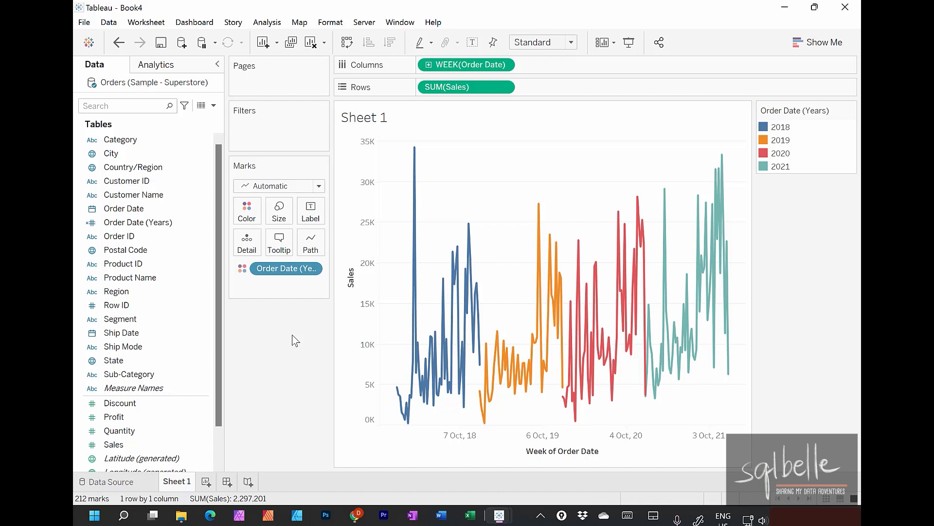
- Create a calculated field named Max Record Date with the formula {MAX([Order Date])}
click(213, 106)
click(200, 116)
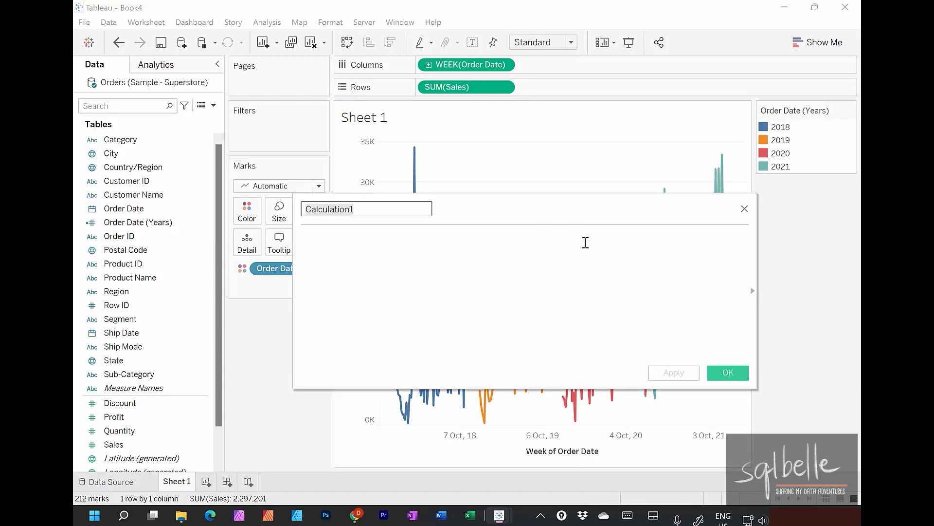
text(Max Record )
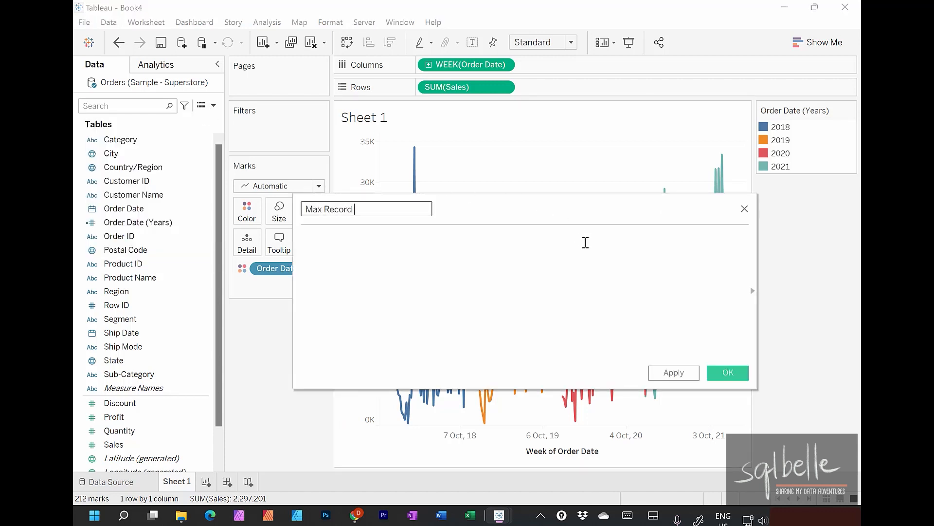
text(Date)
click(518, 263)
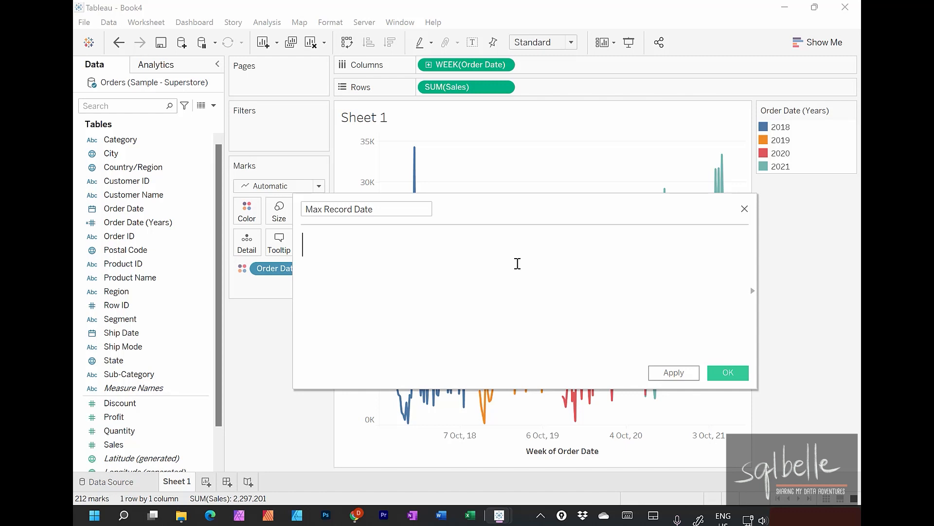
text({MAX([Ord)
key(Return)
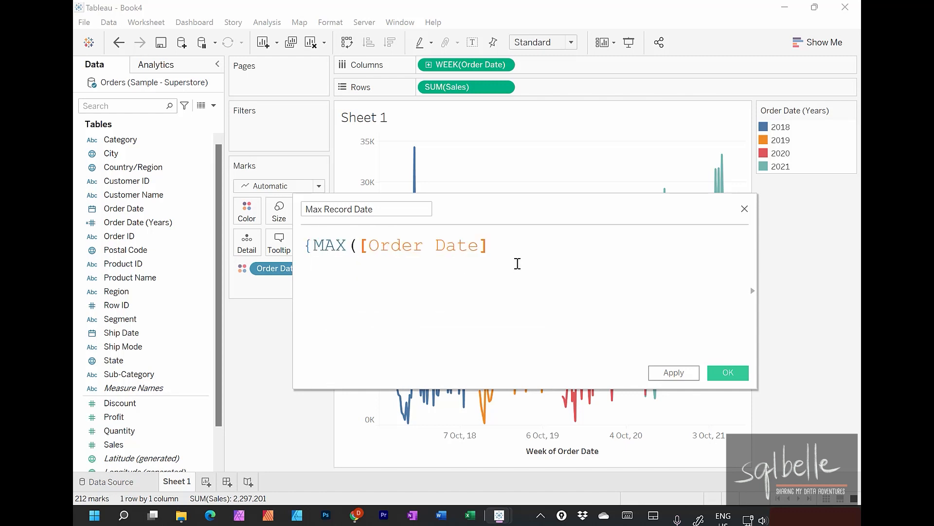
text()})
click(727, 375)
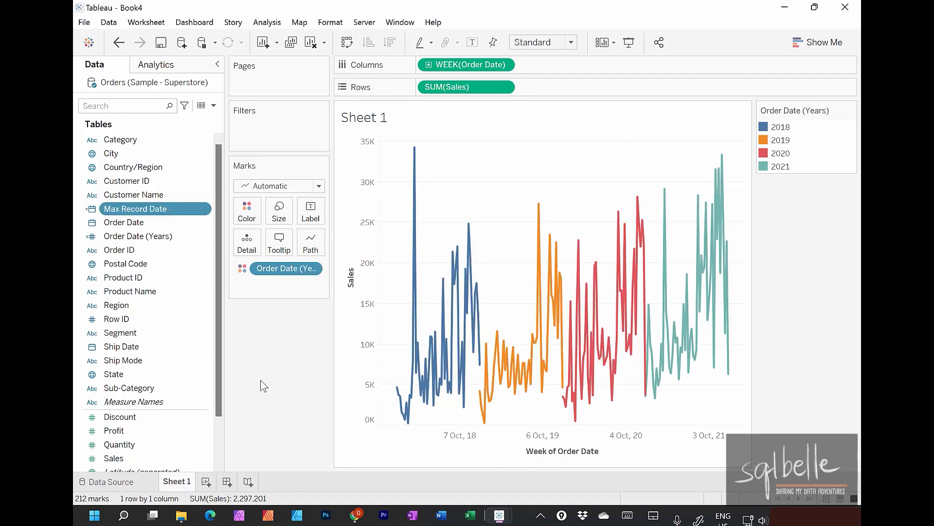
key(ctrl+shift+3)
mouse_move(164, 223)
mouse_down()
mouse_move(267, 232)
mouse_move(179, 234)
mouse_up()
drag(226, 134, 166, 202)
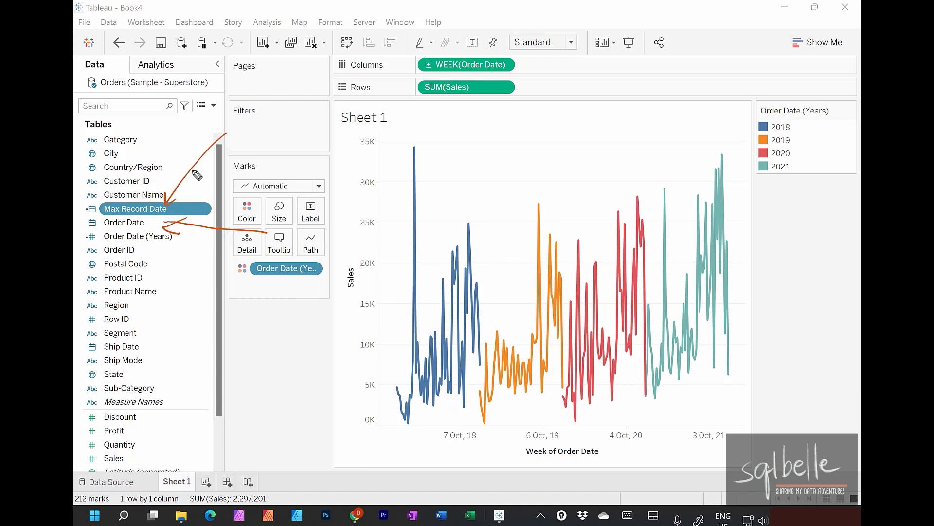
key(ctrl+shift+3)
- Start a calculated field named Normalized Order Date with the comment "//all dates are re-calibrated to the max year"
click(213, 105)
click(194, 119)
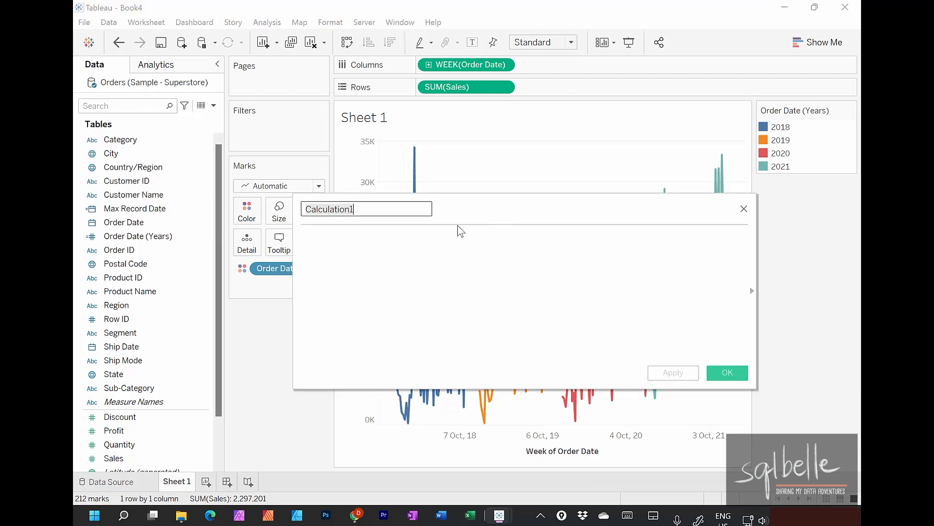
text(Normal)
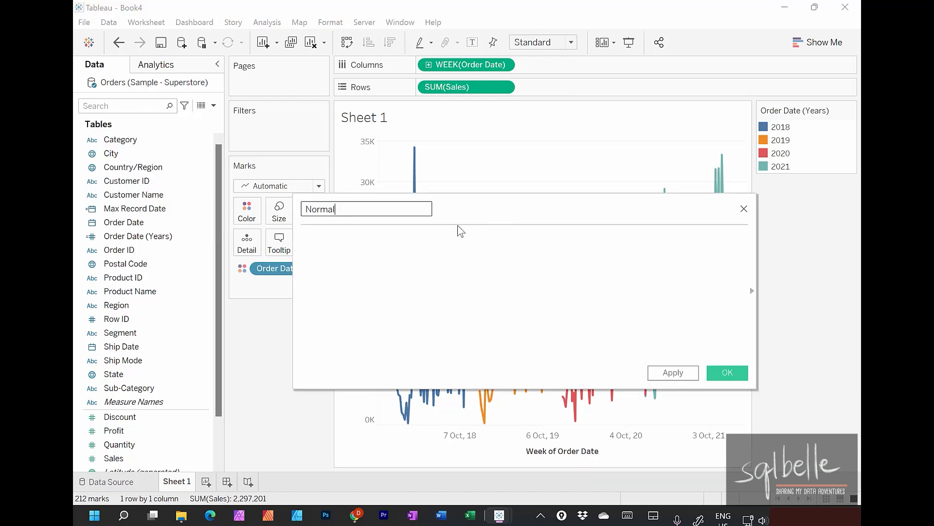
text(ized Order Date)
click(407, 242)
text(//all)
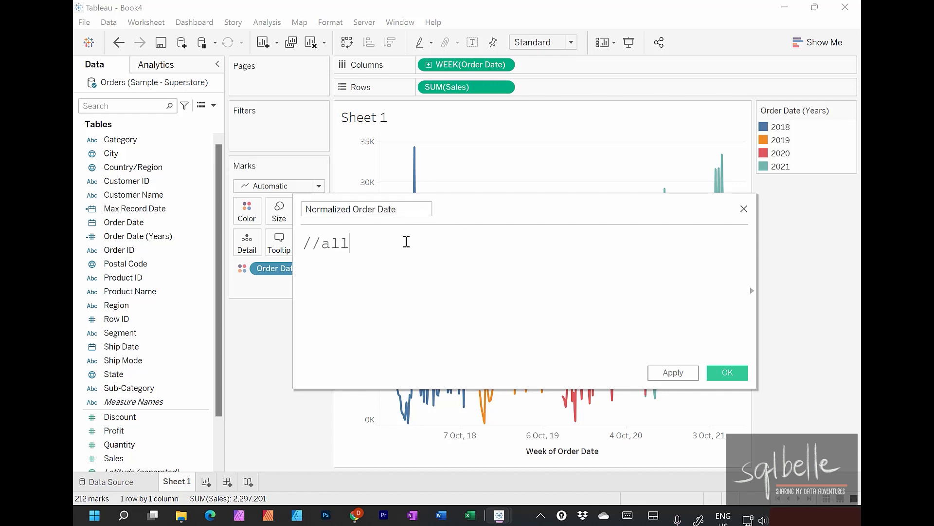
text( dates are re)
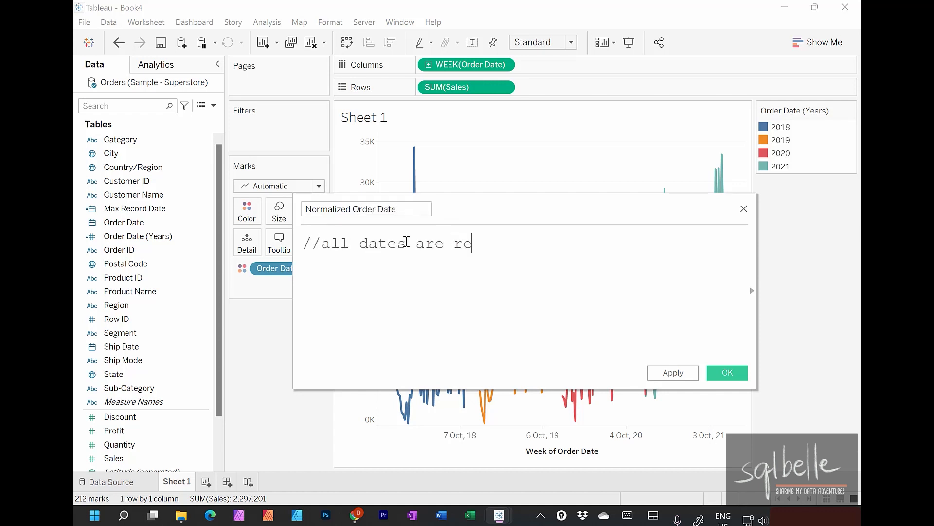
text(-calibrated to the max year)
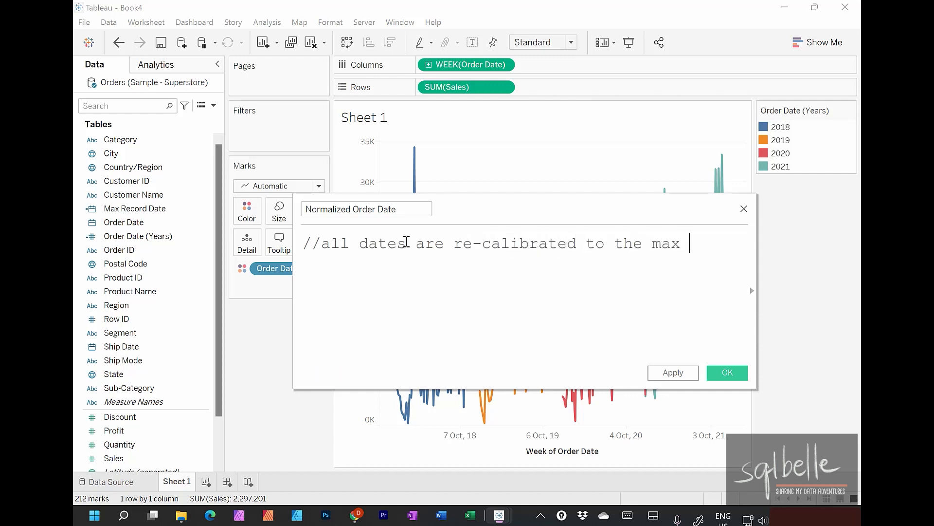
- Look up the MAKEDATE function's syntax and arguments in the calculation editor's function reference
drag(477, 213, 275, 132)
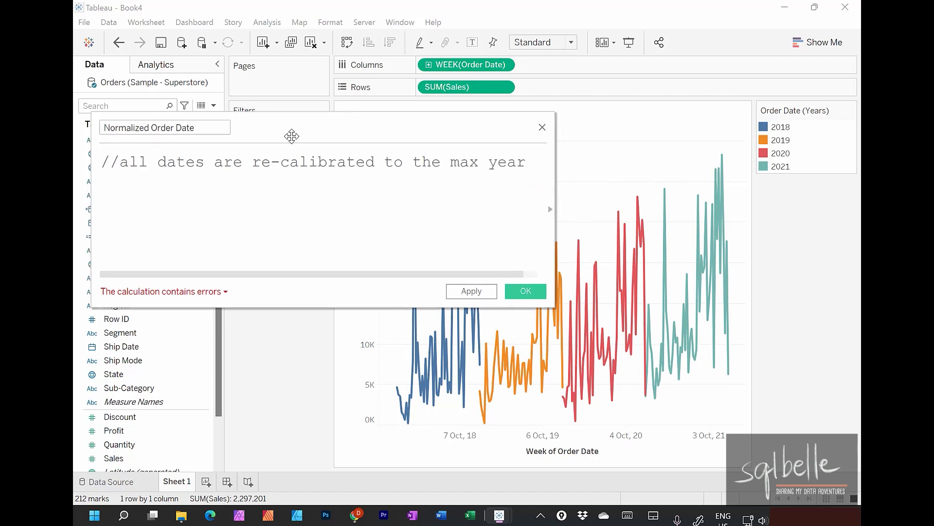
click(552, 213)
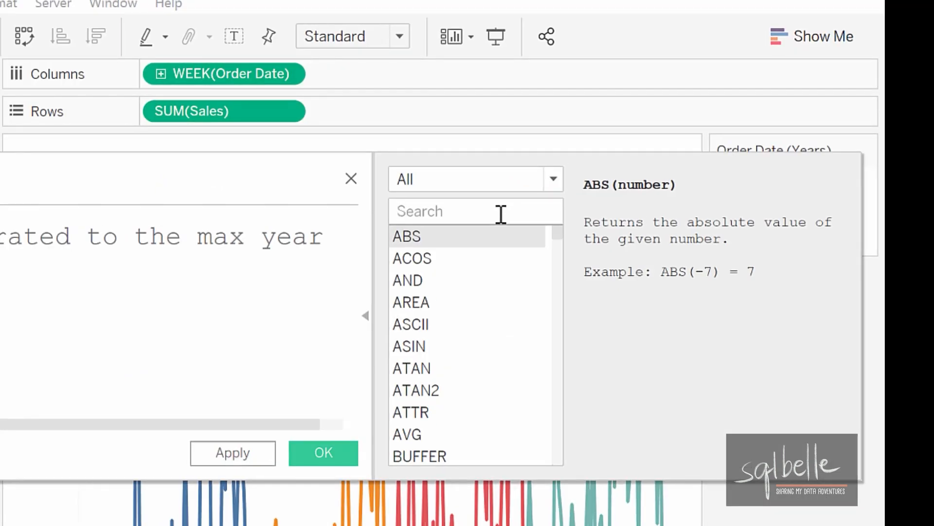
text(MAKED)
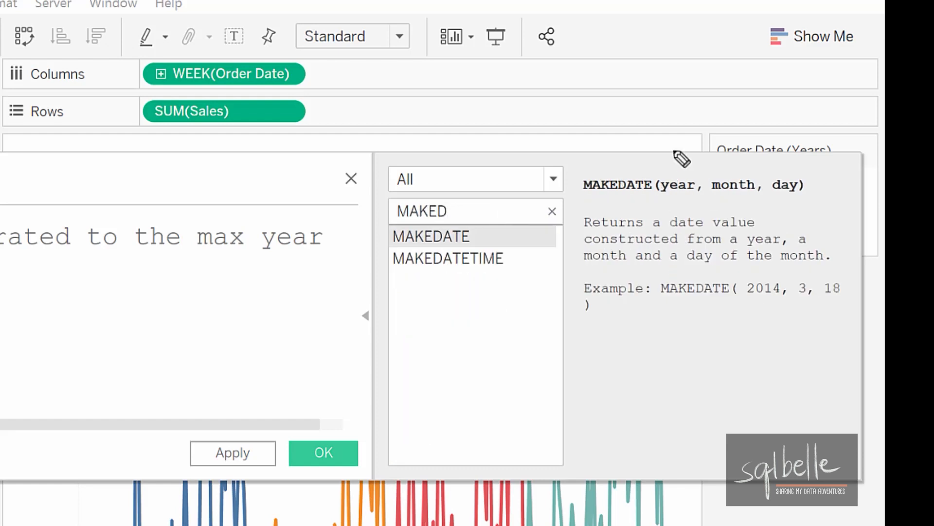
mouse_move(675, 154)
mouse_down()
mouse_move(685, 207)
mouse_move(696, 168)
mouse_up()
drag(625, 61, 661, 107)
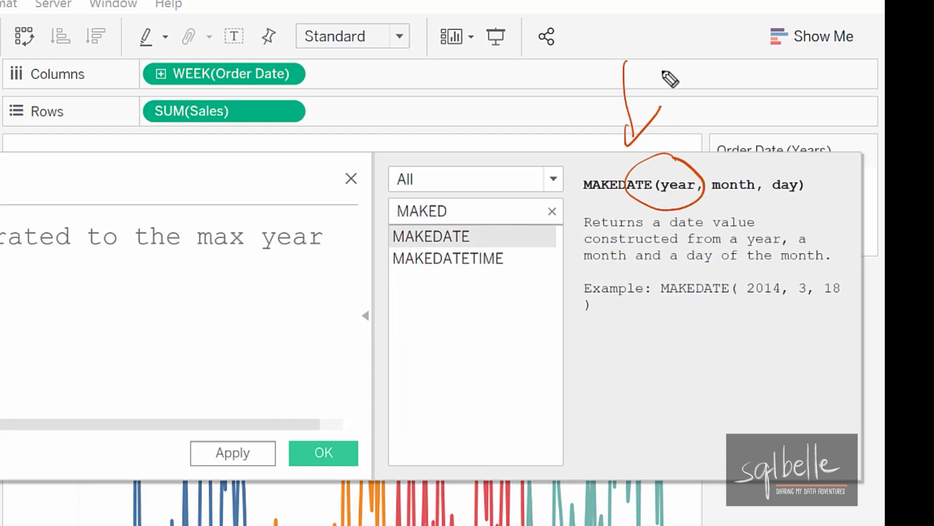
mouse_move(768, 79)
mouse_down()
mouse_move(719, 168)
mouse_move(743, 151)
mouse_up()
mouse_move(821, 85)
mouse_down()
mouse_move(785, 158)
mouse_move(809, 143)
mouse_up()
click(365, 315)
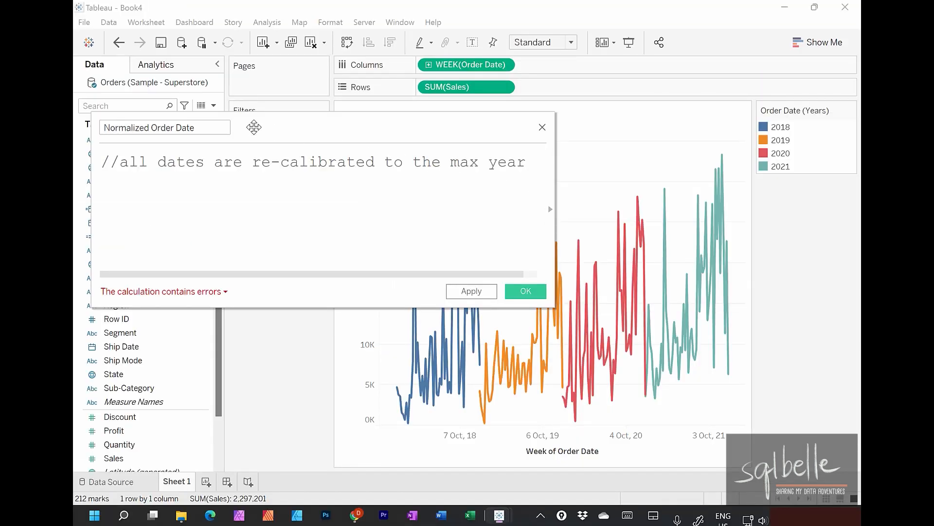
- Begin the formula below the comment with MAKEDATE, using YEAR([Max Record Date]) as the year argument
drag(254, 128, 429, 168)
click(709, 203)
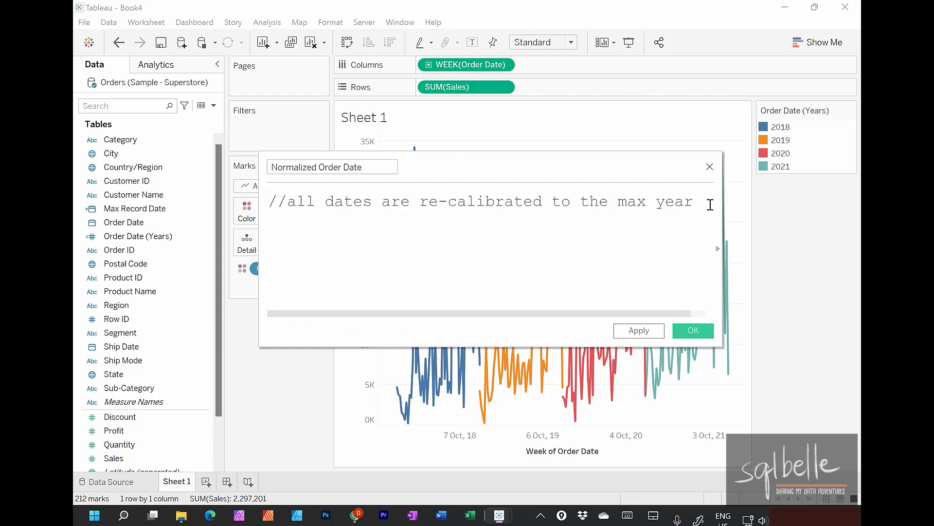
key(Return)
text(MAKEDATE)
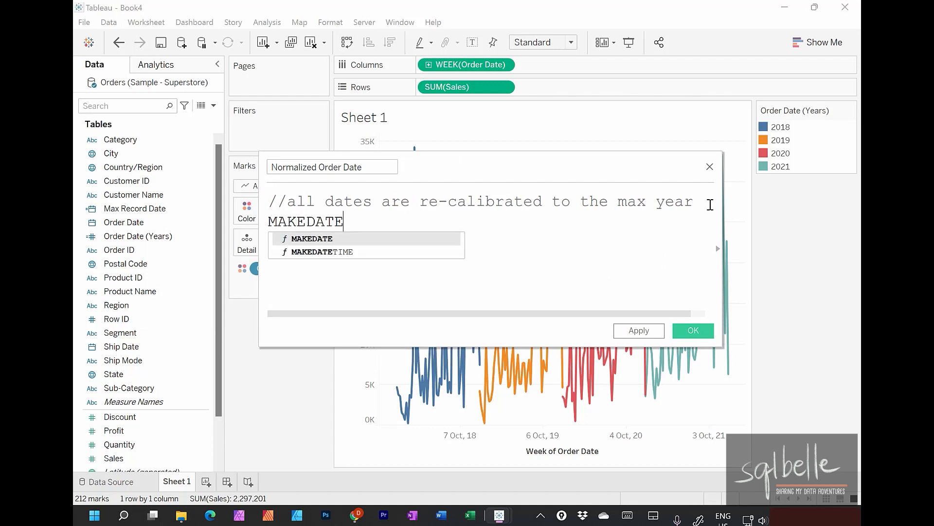
text((YEAR()
drag(125, 208, 401, 229)
text(),)
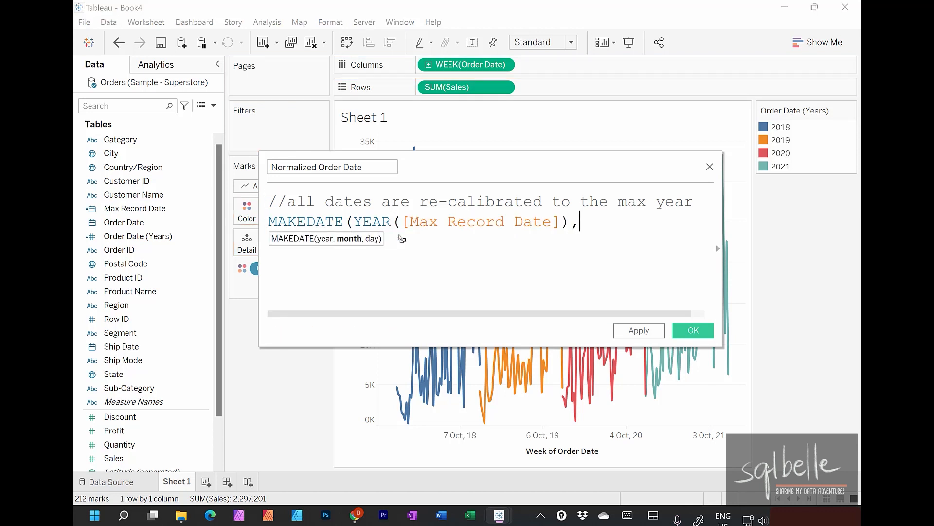
- Complete the MAKEDATE formula with MONTH([Order Date]) and DAY([Order Date]) as month and day arguments, and save the calculated field
key(Return)
text(MONTH()
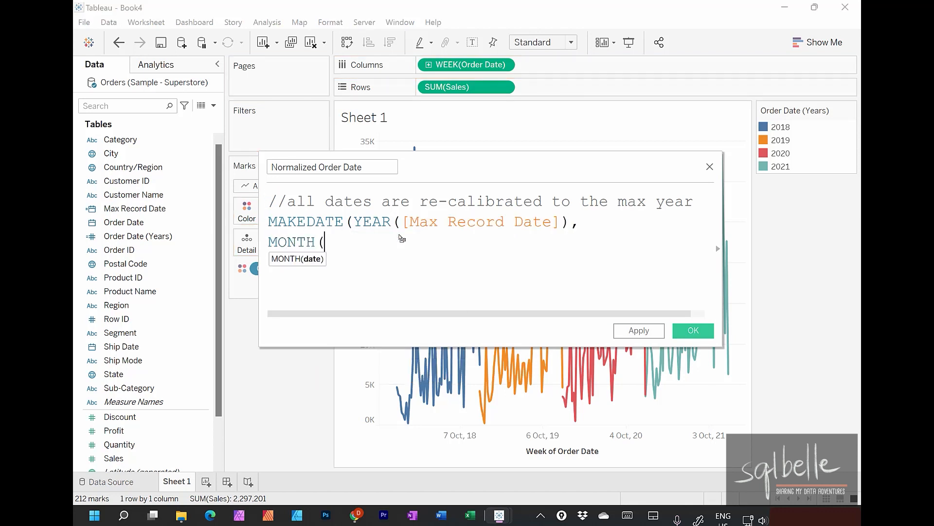
drag(124, 222, 402, 261)
text(),)
key(Return)
text(DAY()
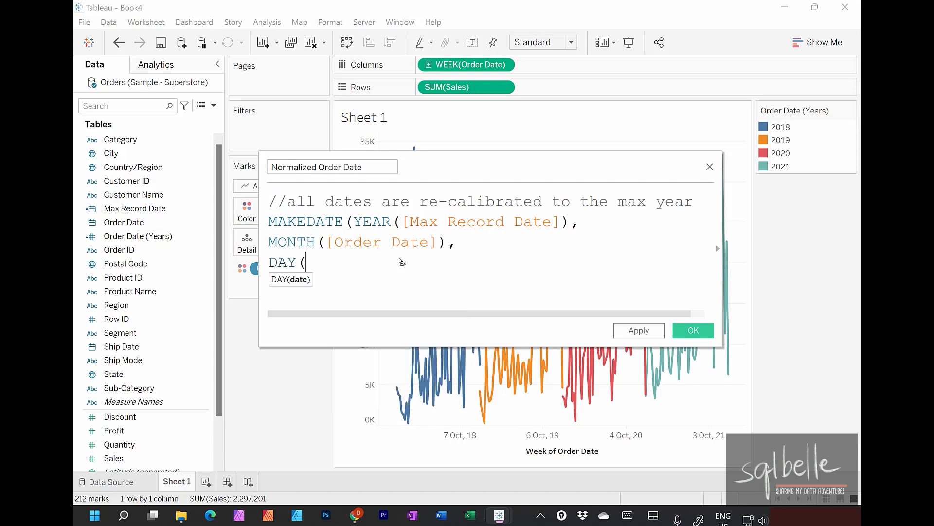
drag(124, 222, 390, 272)
text())
key(Return)
text())
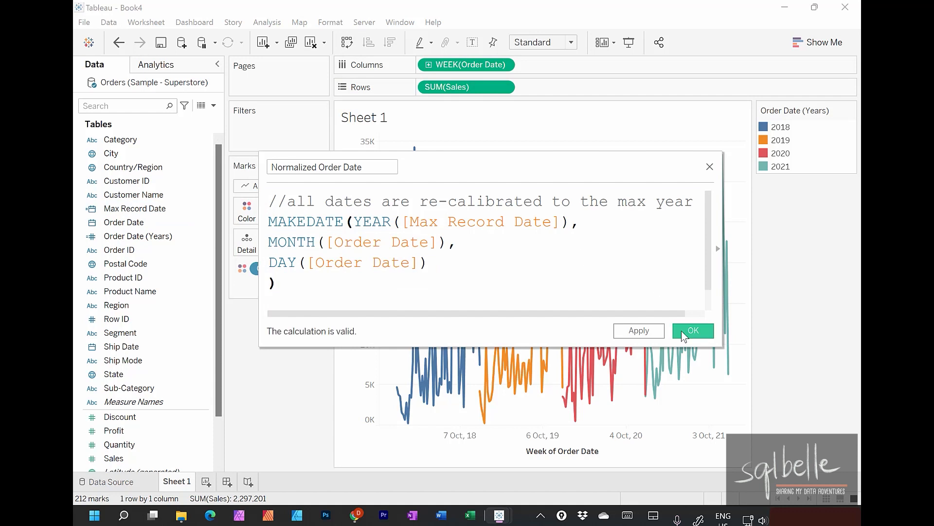
click(689, 331)
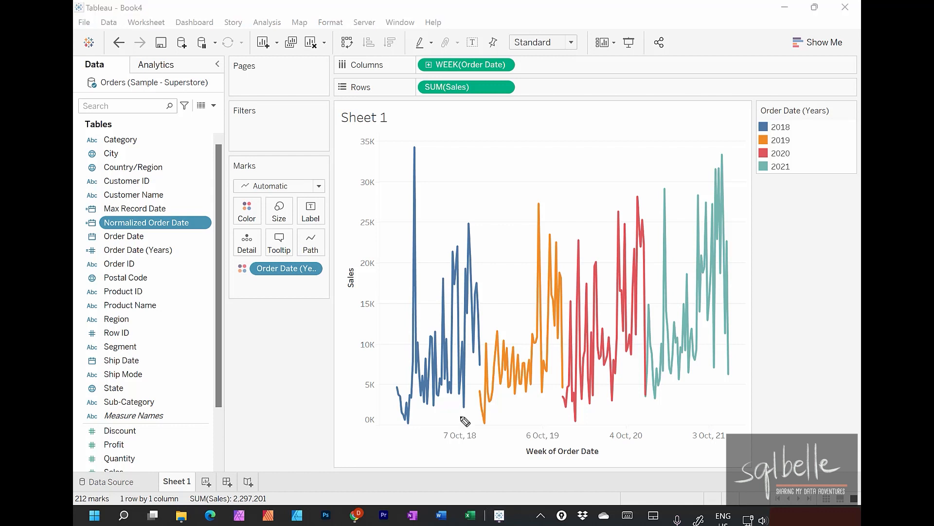
drag(487, 428, 483, 418)
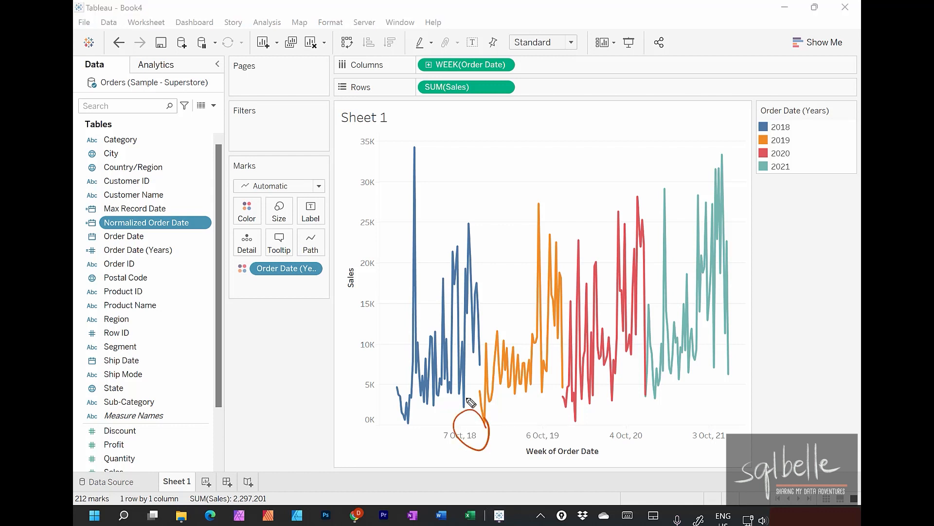
mouse_move(820, 119)
mouse_down()
mouse_move(774, 93)
mouse_move(837, 119)
mouse_up()
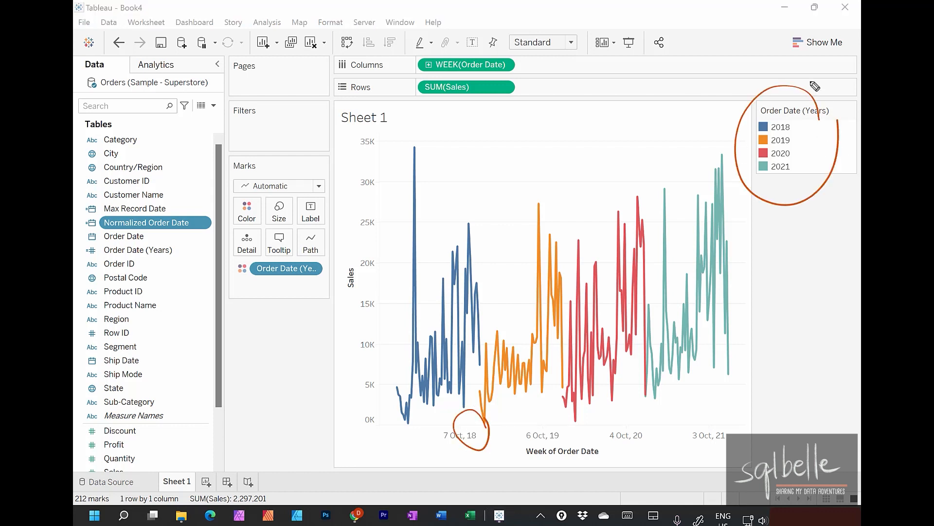
key(Escape)
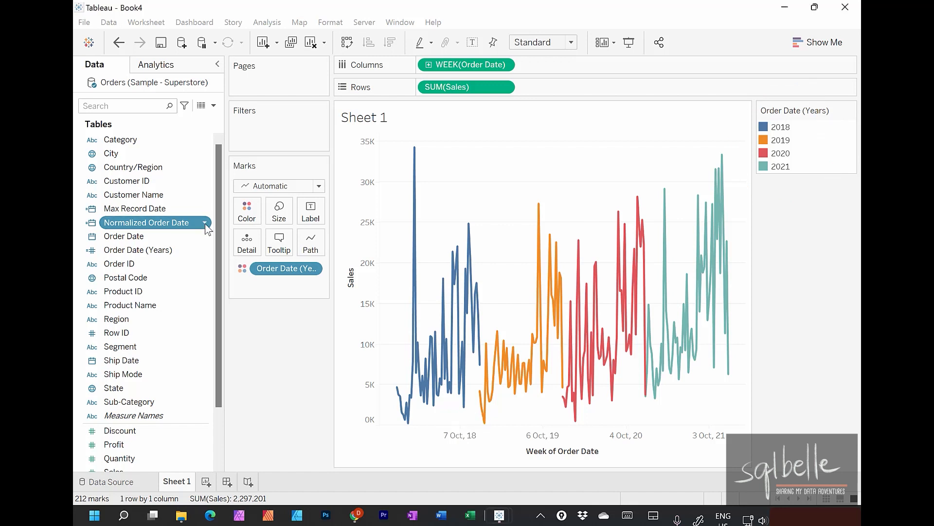
- Open the default date format of Normalized Order Date and choose a Custom format based on the lower "March 14, 2001" entry
right_click(206, 224)
mouse_move(266, 417)
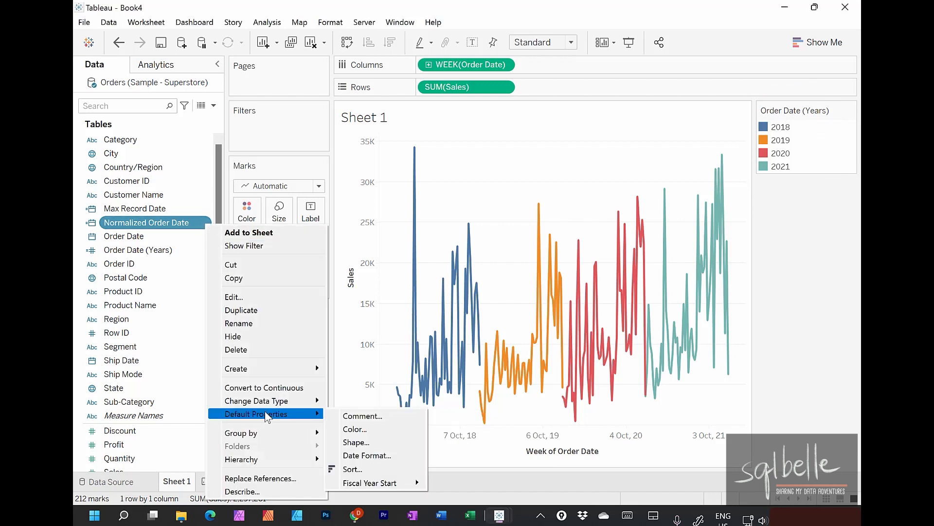
click(360, 455)
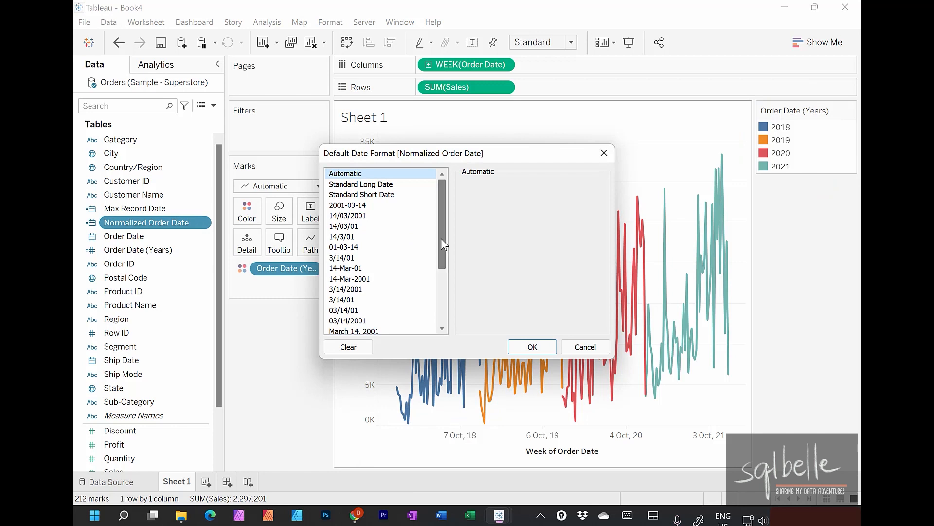
scroll(441, 238, down, 3)
mouse_move(362, 272)
mouse_down()
mouse_move(336, 289)
mouse_move(407, 286)
mouse_up()
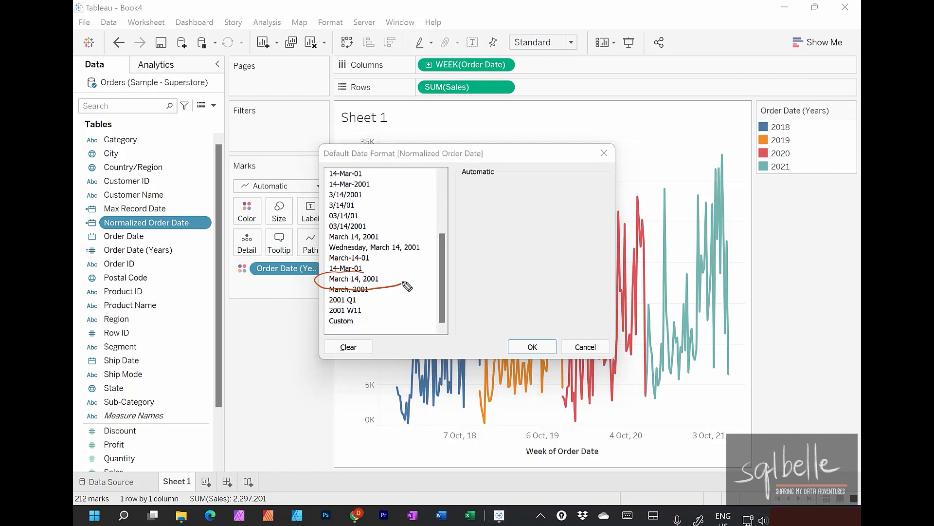
key(Escape)
click(368, 278)
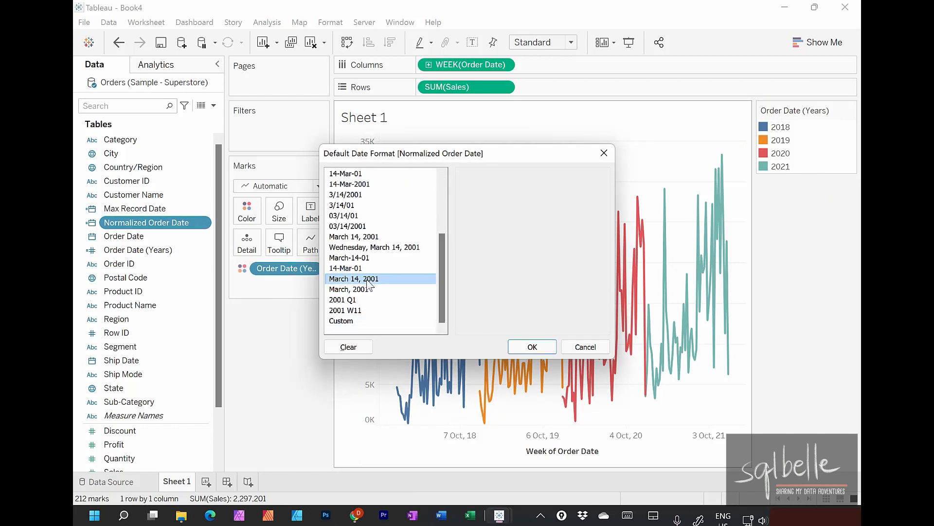
click(341, 321)
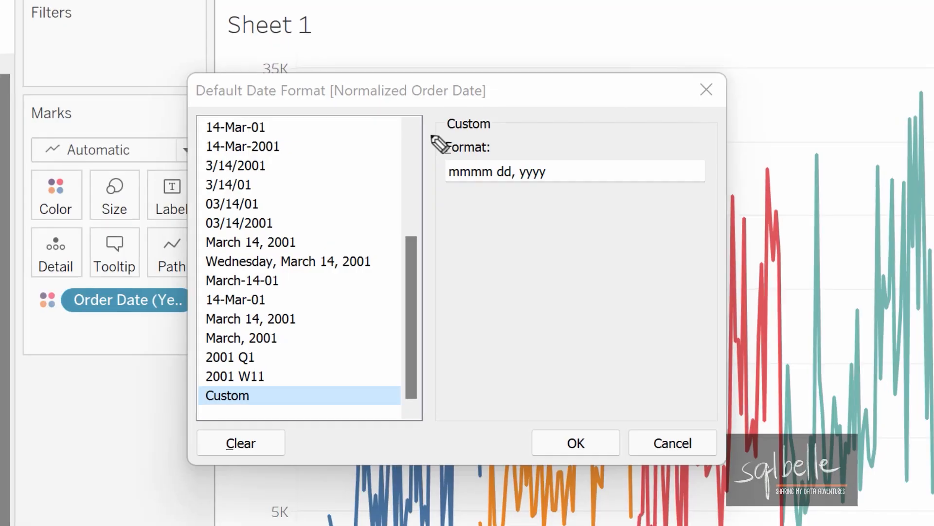
drag(466, 155, 479, 151)
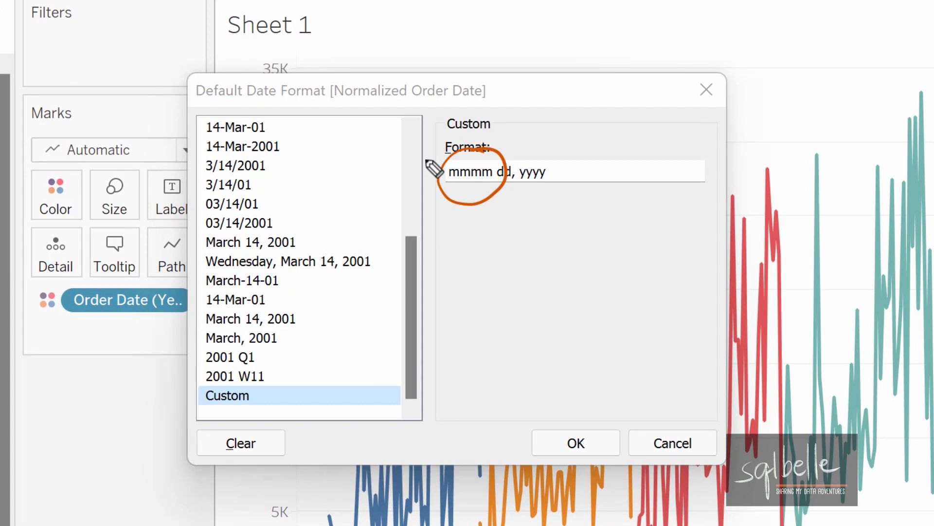
mouse_move(465, 268)
mouse_down()
mouse_move(464, 317)
mouse_move(492, 319)
mouse_move(539, 287)
mouse_up()
drag(588, 281, 620, 319)
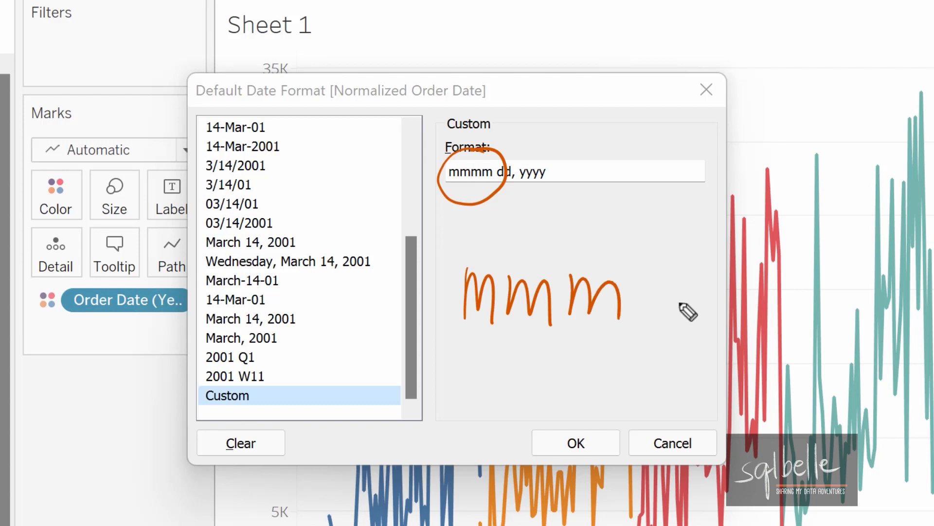
drag(691, 282, 696, 320)
drag(714, 285, 724, 321)
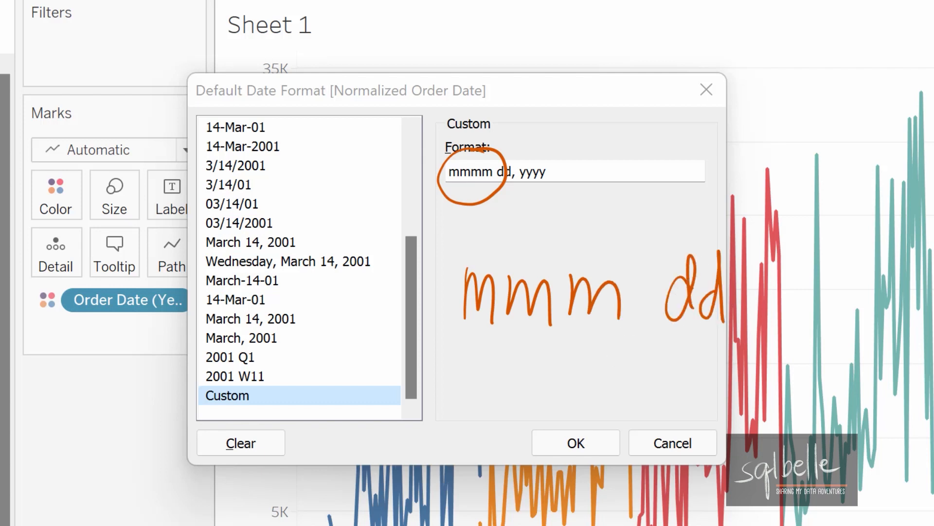
drag(518, 150, 565, 219)
drag(589, 124, 501, 234)
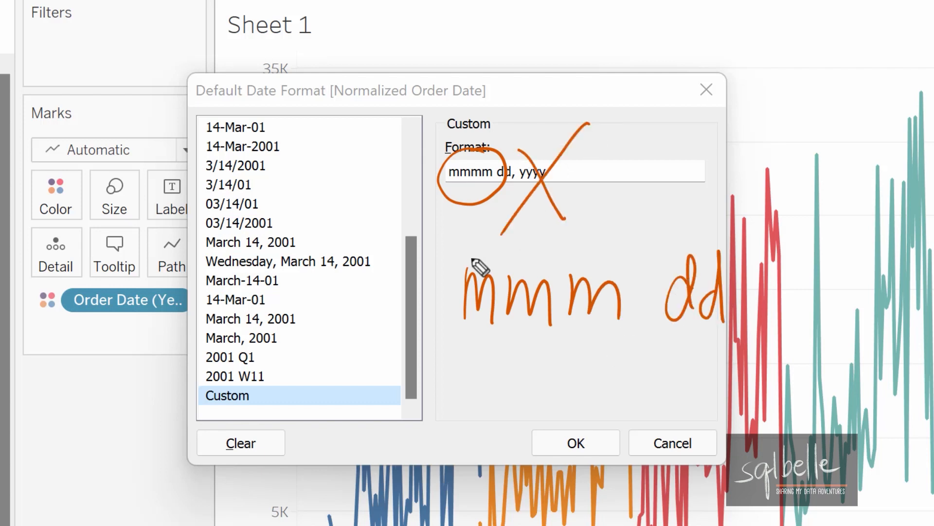
key(Escape)
- Set the custom default date format to "mmm dd", dropping the year, and apply it
key(BackSpace)
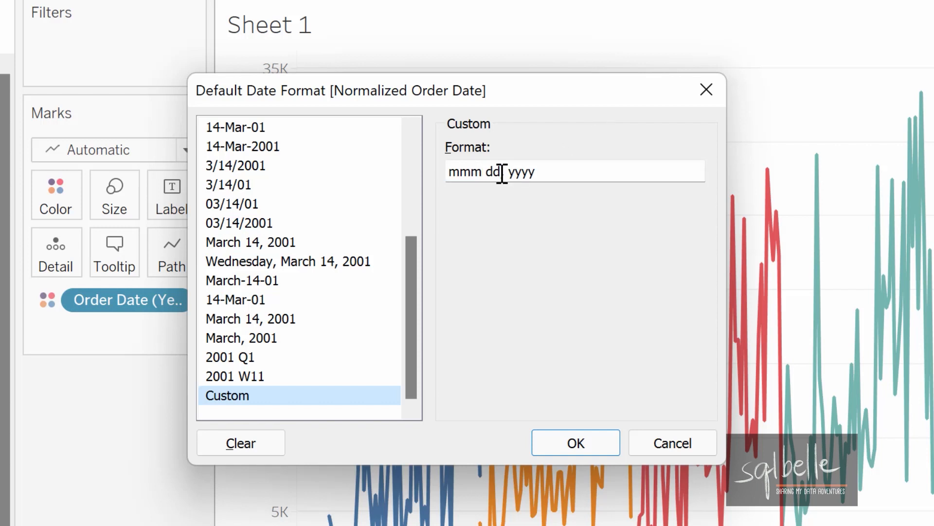
drag(503, 173, 874, 183)
key(BackSpace)
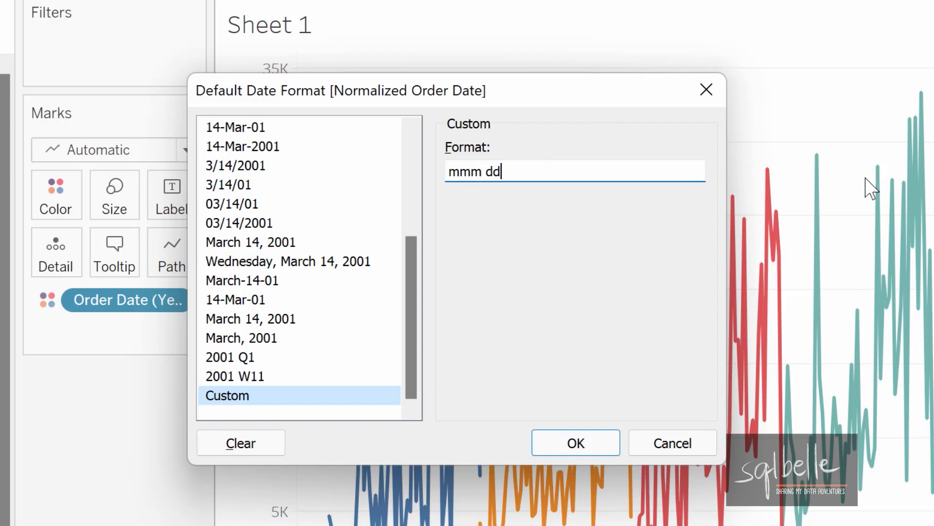
click(601, 444)
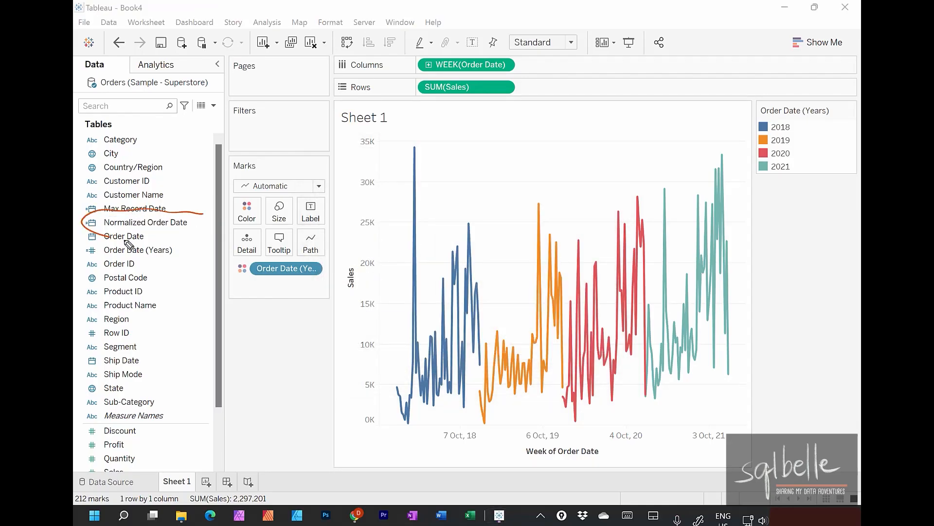
- Replace WEEK(Order Date) on Columns with the continuous WEEK(Normalized Order Date)
mouse_move(173, 200)
mouse_down()
mouse_move(360, 59)
mouse_move(403, 77)
mouse_up()
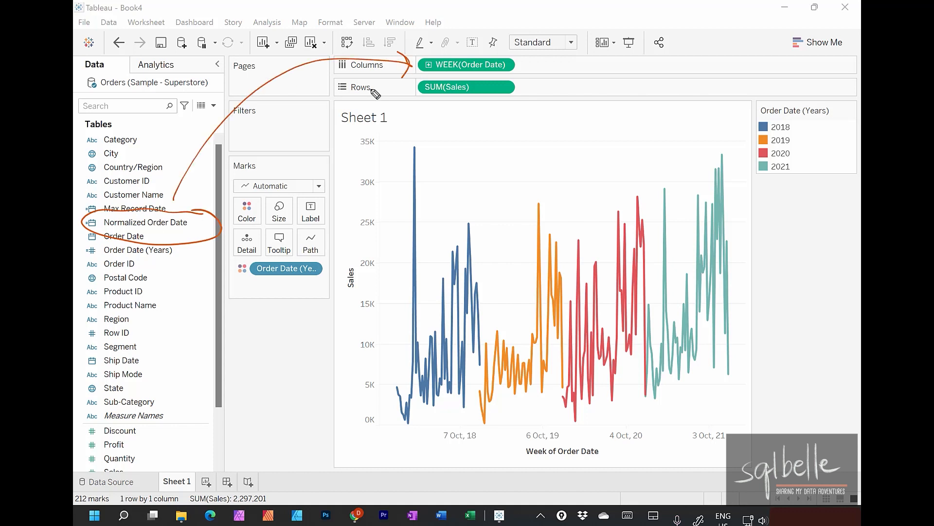
key(Escape)
mouse_move(145, 222)
mouse_down()
mouse_move(468, 93)
mouse_move(472, 72)
mouse_up()
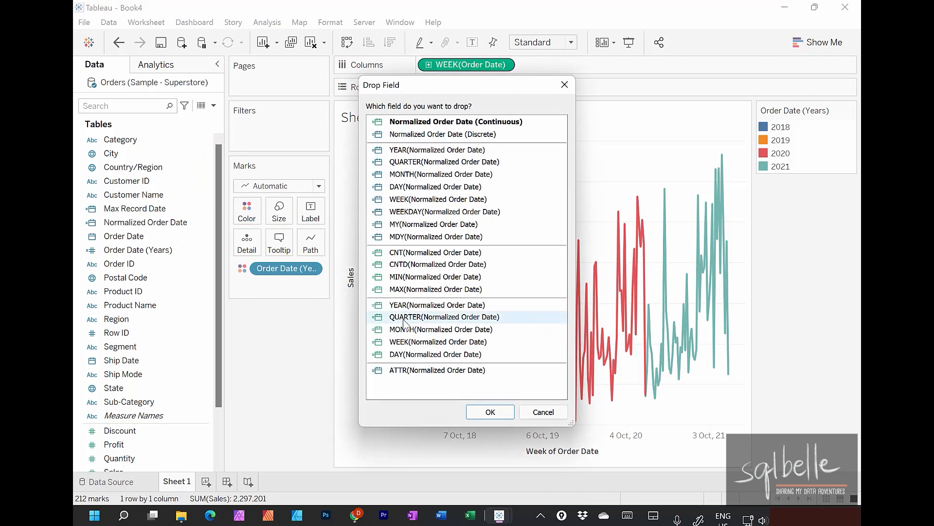
click(421, 343)
click(491, 412)
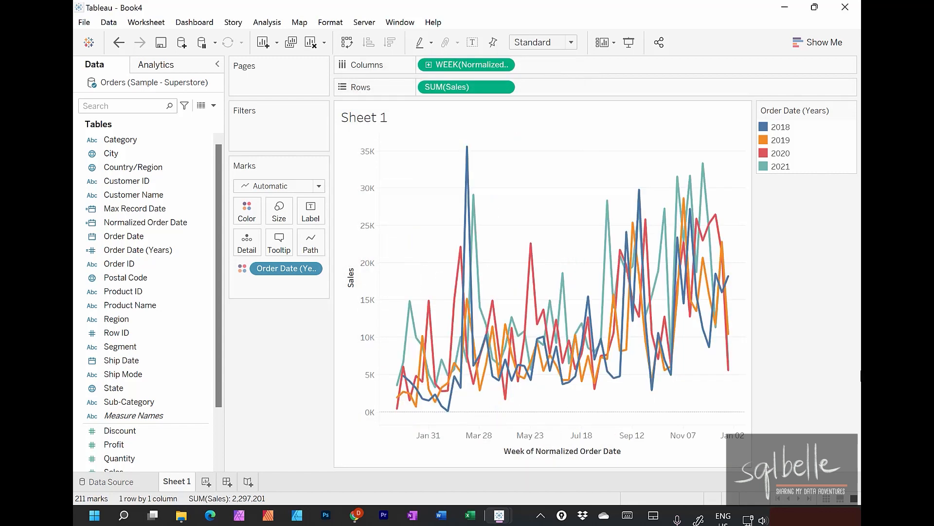
- Reduce the mark size so the sales lines are thinner
mouse_move(472, 263)
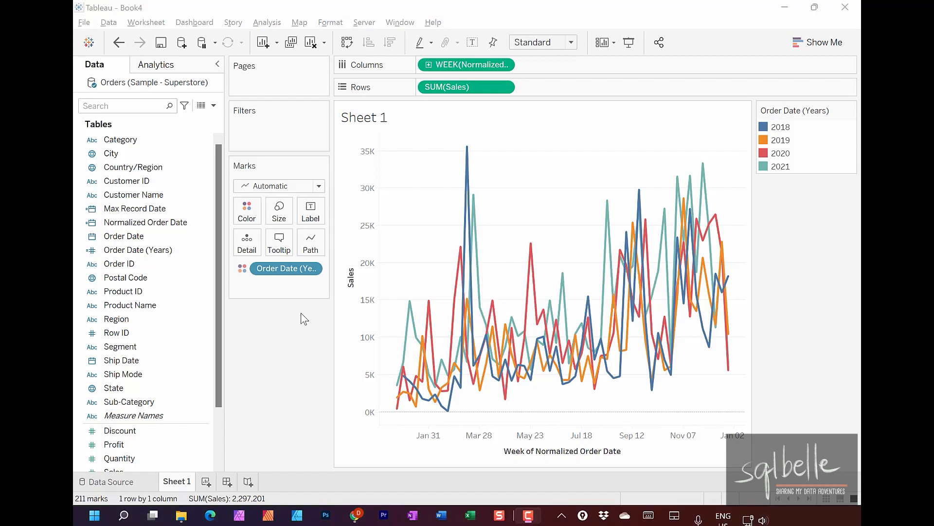
click(279, 213)
click(284, 244)
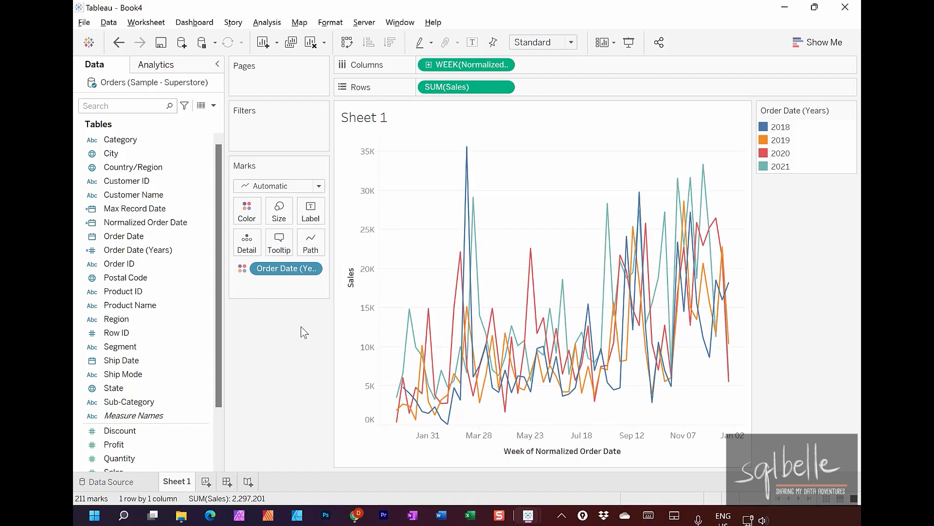
- Apply a Running Total quick table calculation to SUM(Sales) on Rows
click(505, 84)
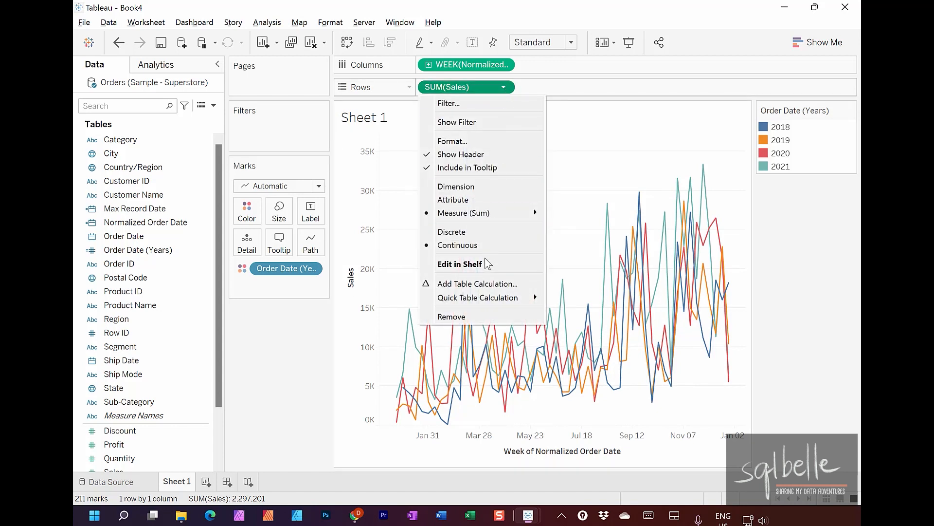
mouse_move(487, 302)
click(569, 300)
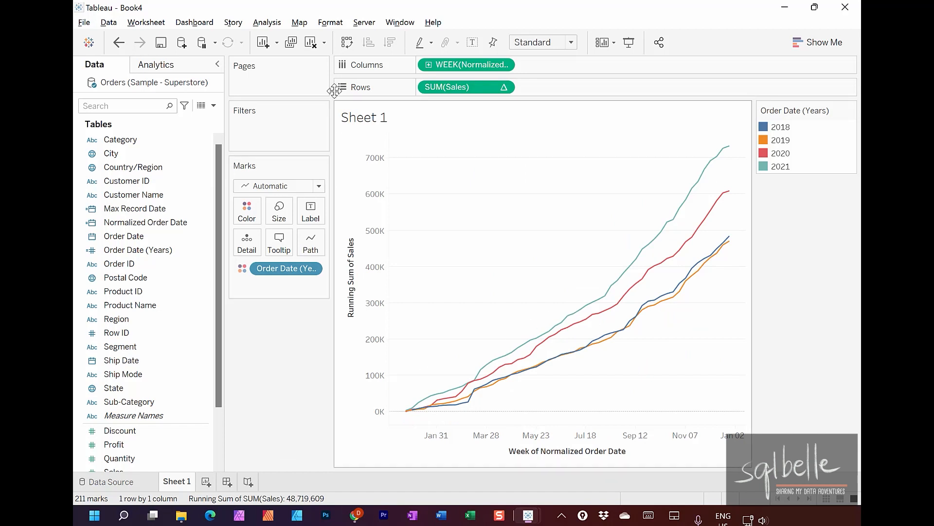
- Format the sheet's lines and set Grid Lines to None
click(331, 22)
click(344, 140)
click(161, 148)
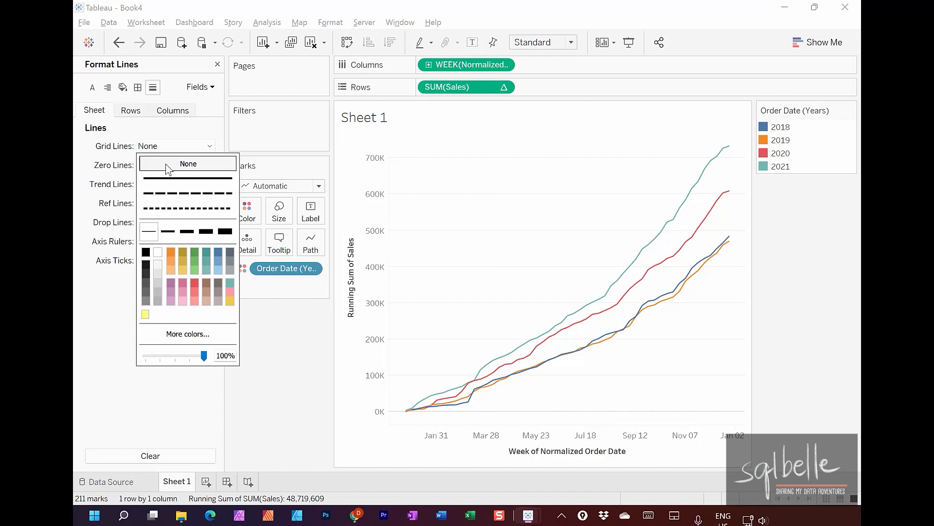
click(165, 163)
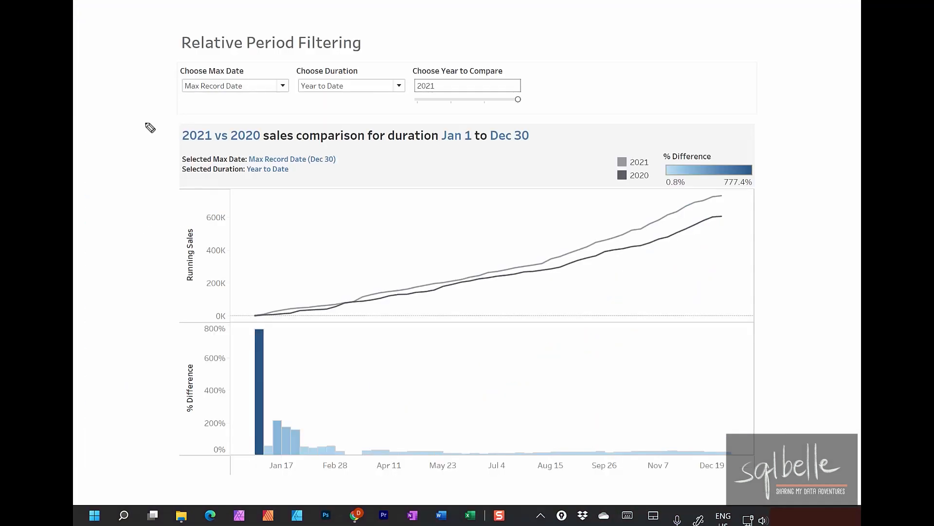
mouse_move(163, 49)
mouse_down()
mouse_move(158, 127)
mouse_move(283, 131)
mouse_move(303, 60)
mouse_move(149, 53)
mouse_up()
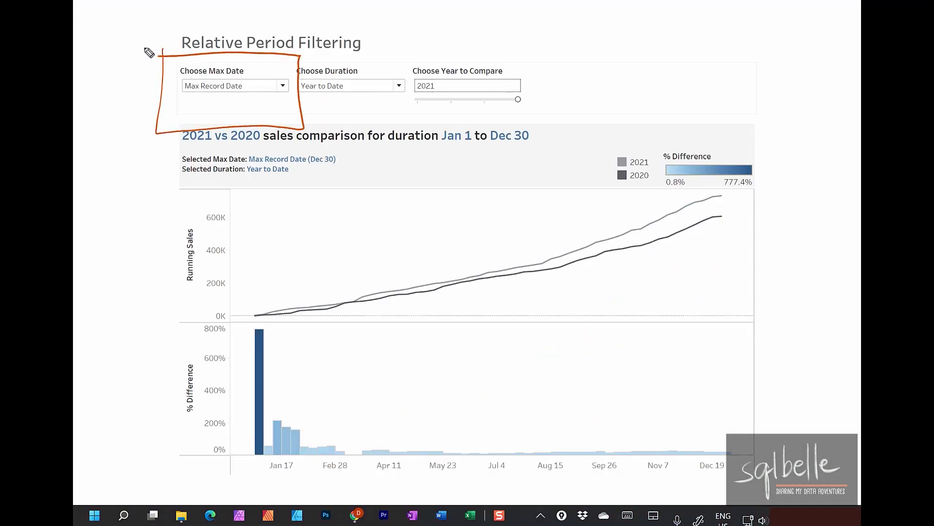
click(283, 85)
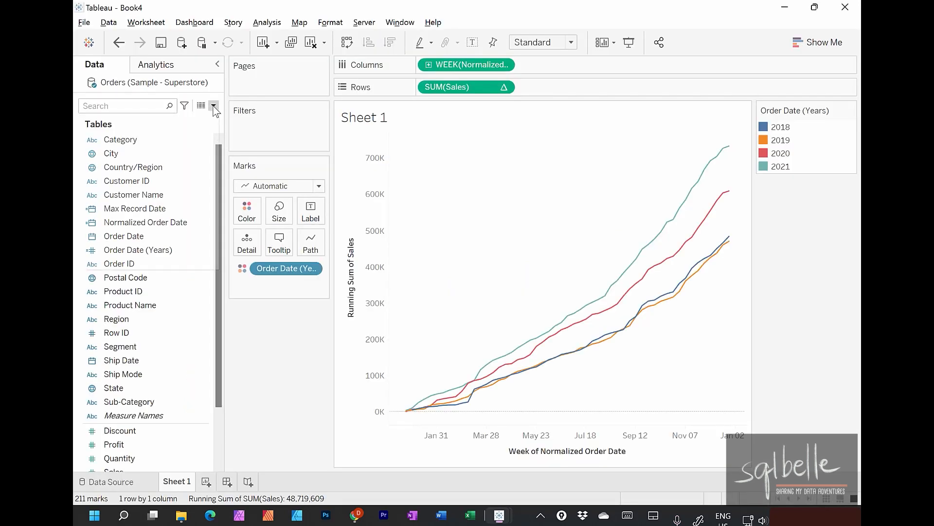
- Create a parameter named "Choose Max Date" with the String data type
click(213, 105)
click(193, 132)
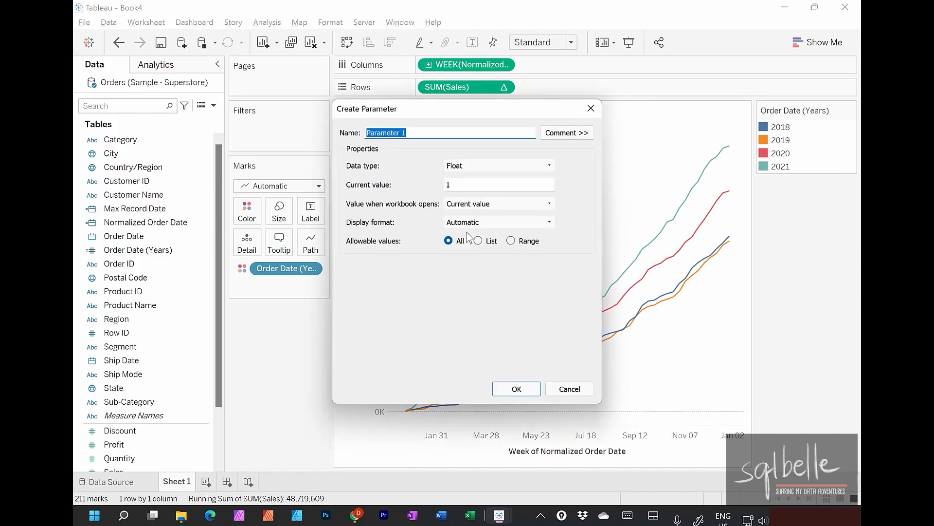
text(Choose Max Date)
click(475, 166)
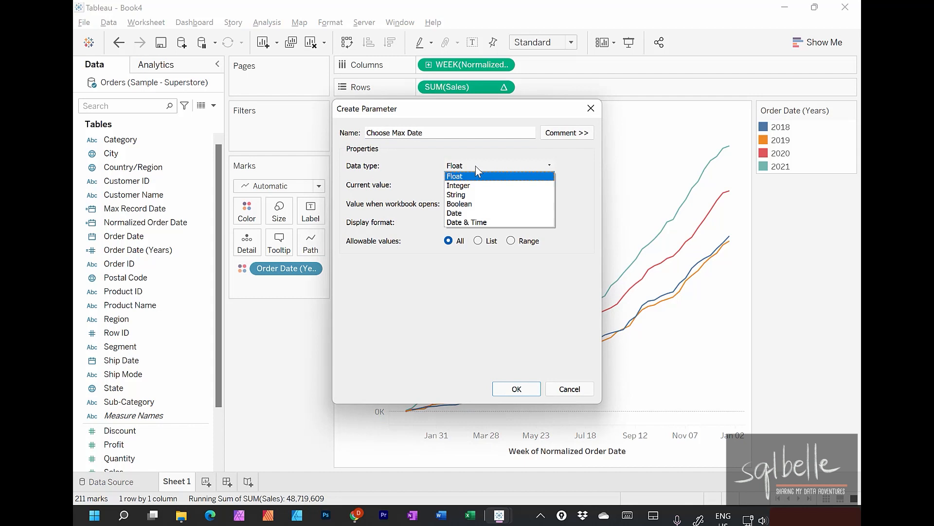
click(474, 195)
- Restrict the parameter to a list with the values "Today" and "Max Record Date", and save it
click(494, 247)
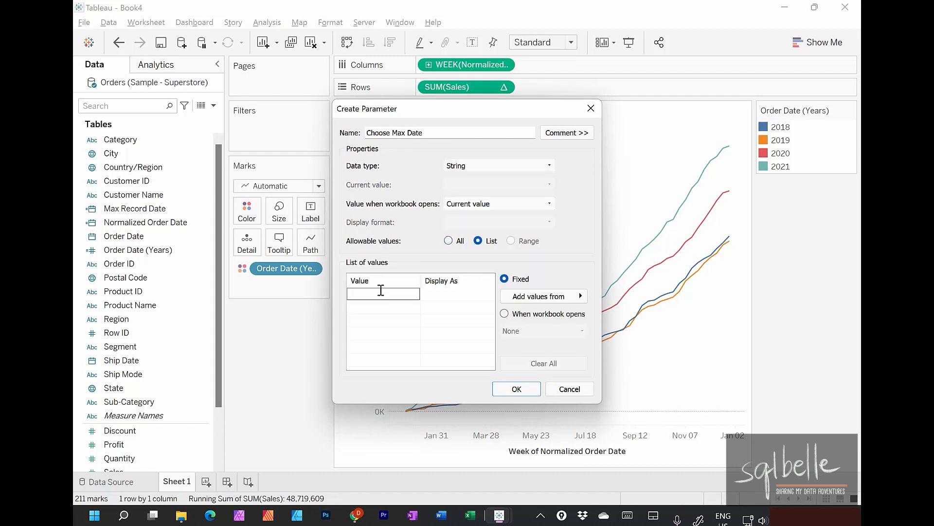
text(Today)
click(376, 305)
text(Max)
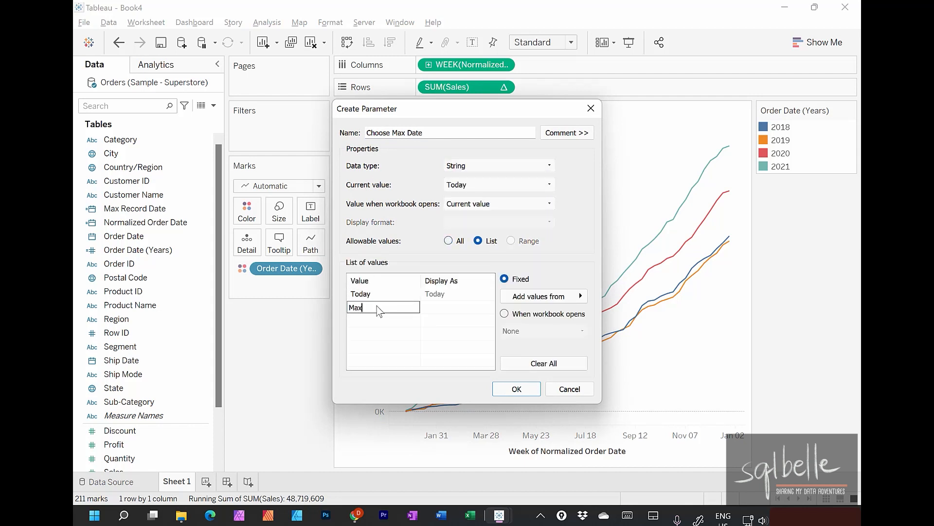
text( Record Date)
key(Return)
click(516, 389)
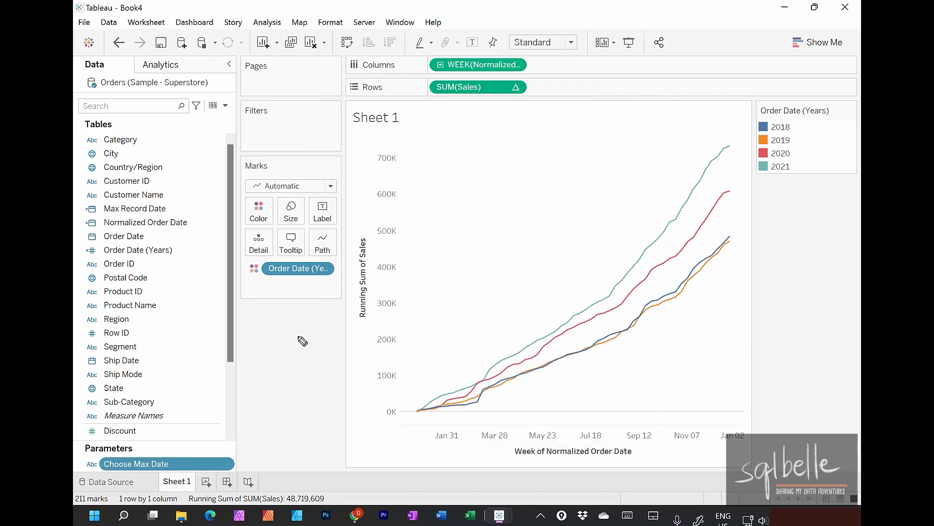
mouse_move(175, 432)
mouse_down()
mouse_move(139, 430)
mouse_move(192, 481)
mouse_move(172, 432)
mouse_up()
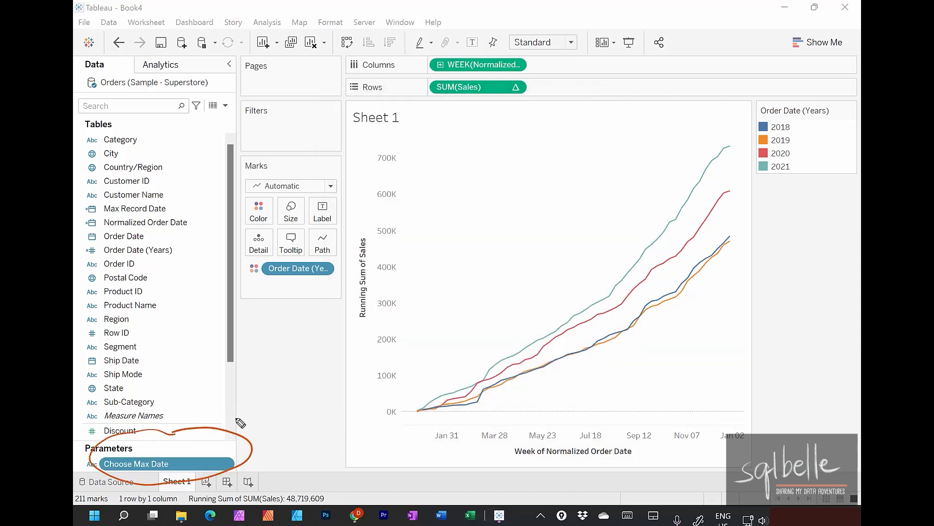
mouse_move(246, 427)
mouse_down()
mouse_move(258, 204)
mouse_move(174, 209)
mouse_move(188, 222)
mouse_up()
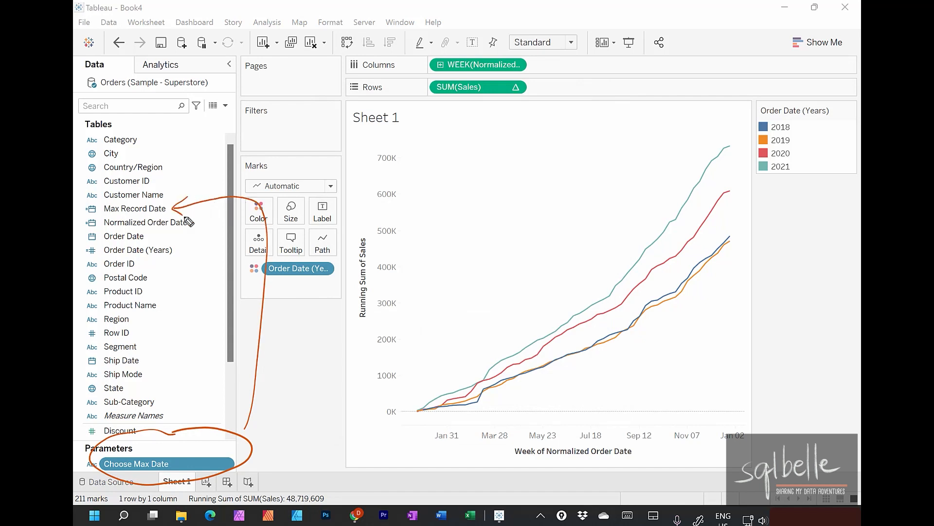
key(Escape)
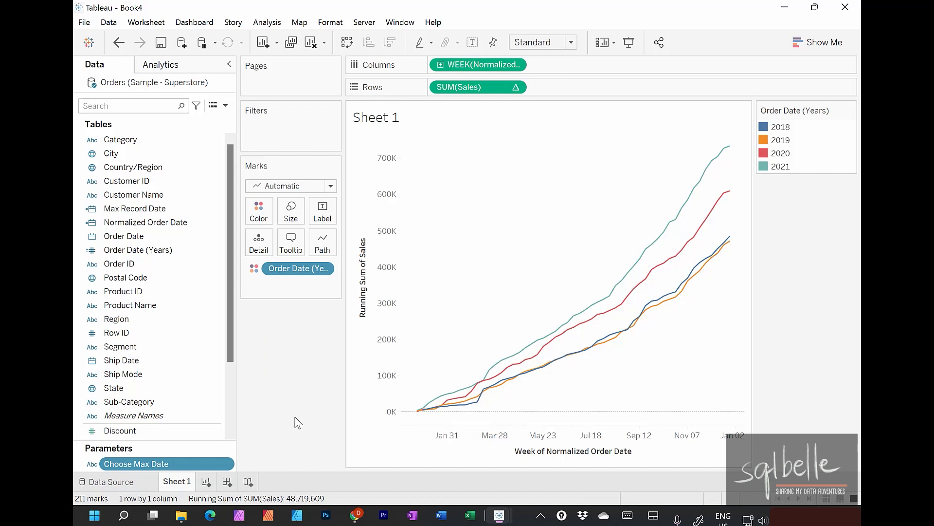
- Show the Choose Max Date parameter control on the sheet
click(226, 464)
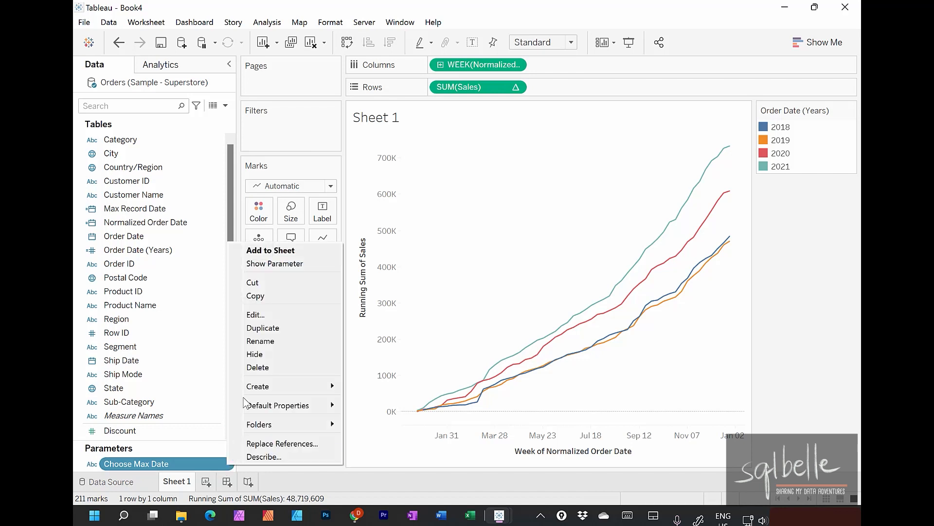
click(260, 263)
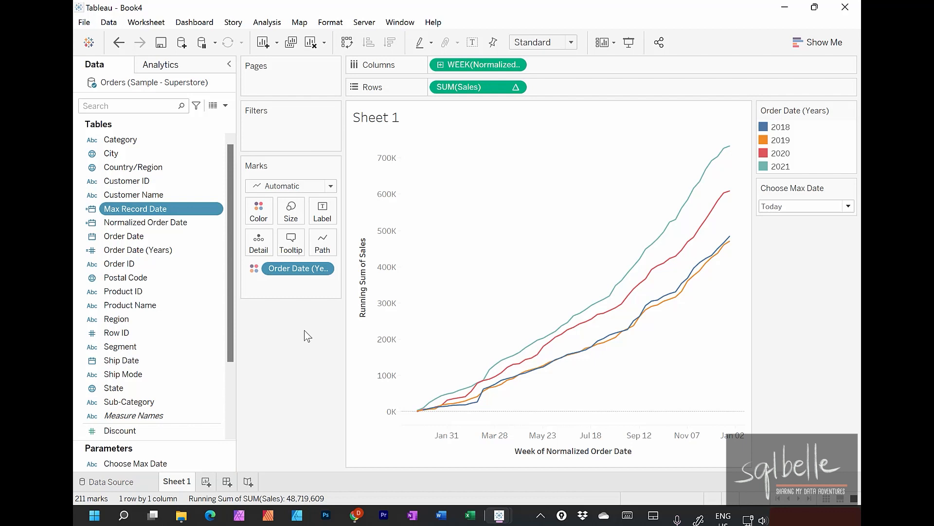
- Edit the Max Record Date calculation and add the line CASE [Choose Max Date] above the existing MAX expression
right_click(214, 209)
click(243, 282)
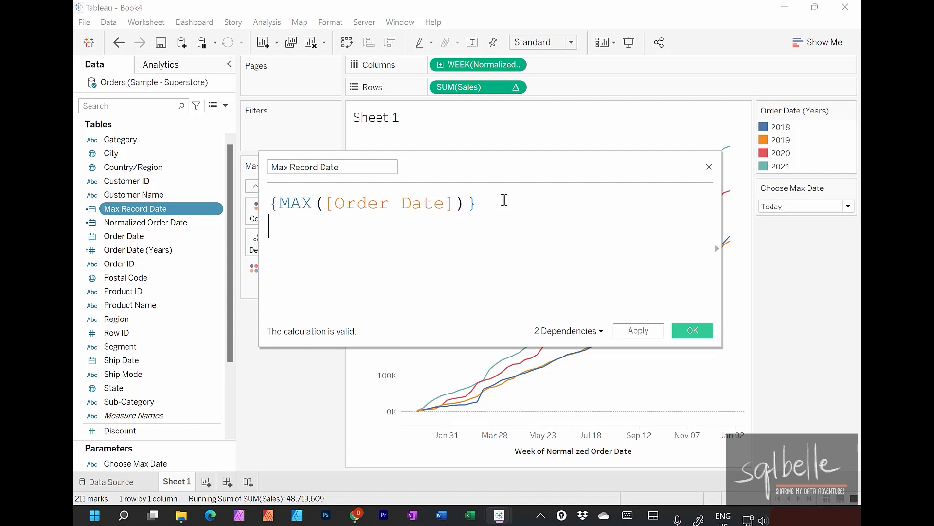
key(Up)
key(Return)
key(Up)
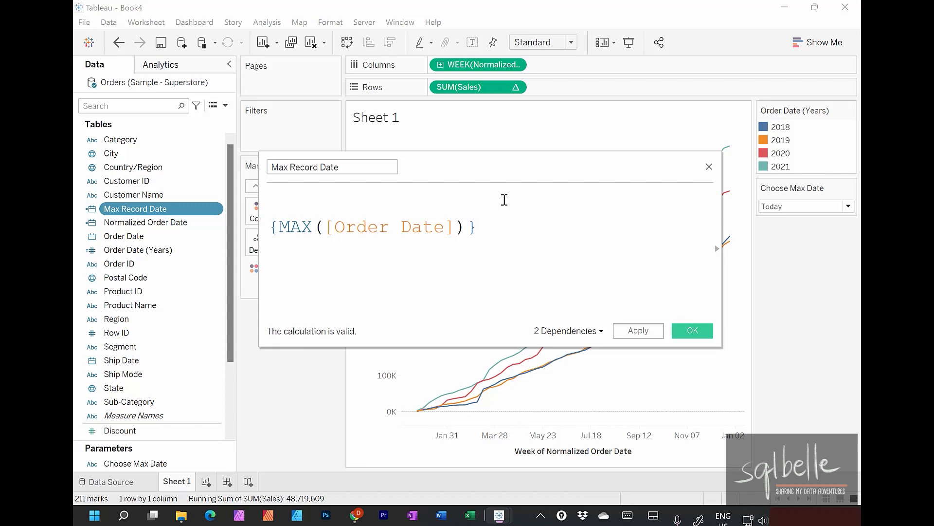
text(CASE Ch)
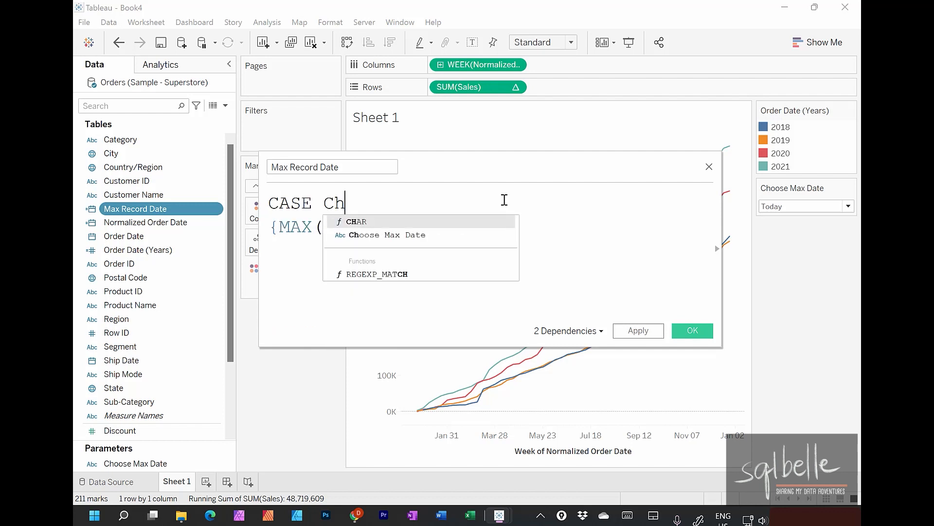
key(Down)
key(Return)
key(Return)
- Add WHEN "Max Record Date" THEN in front of {MAX([Order Date])} in the CASE statement
text(WHEN)
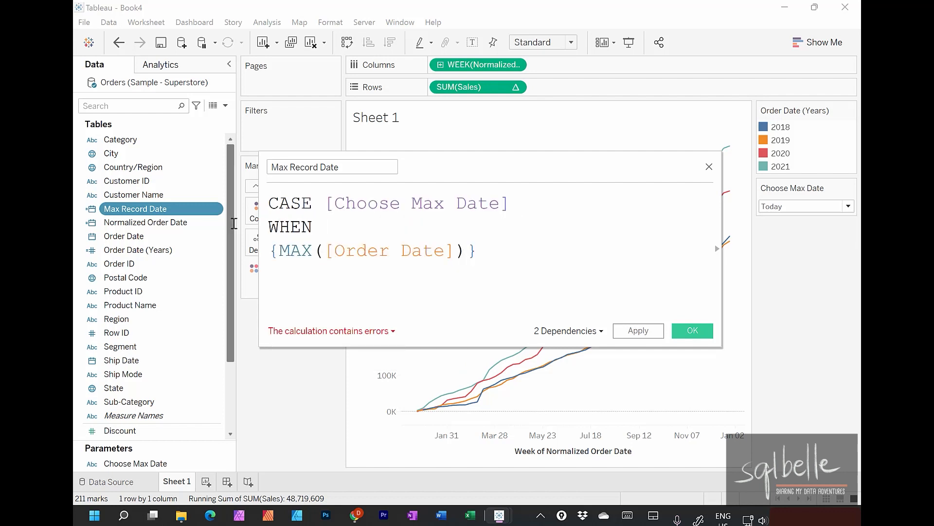
click(811, 205)
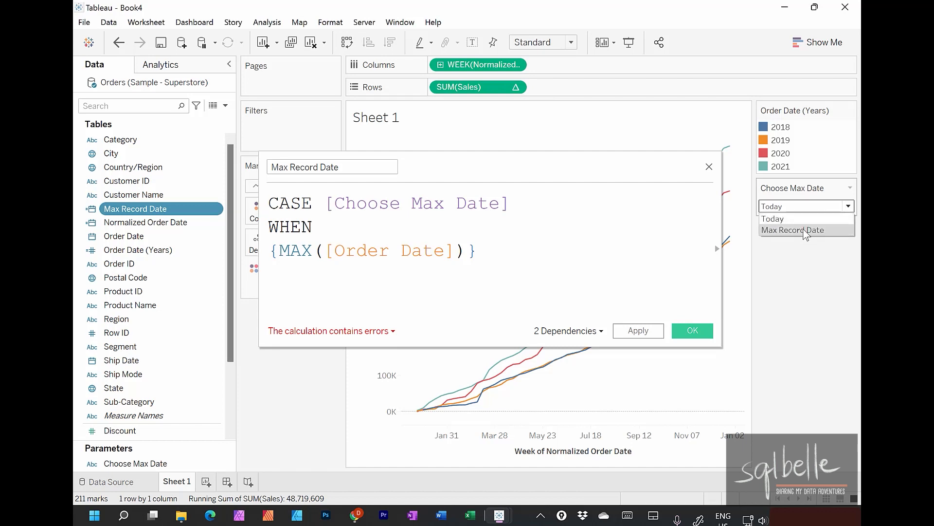
click(319, 227)
text("Max R)
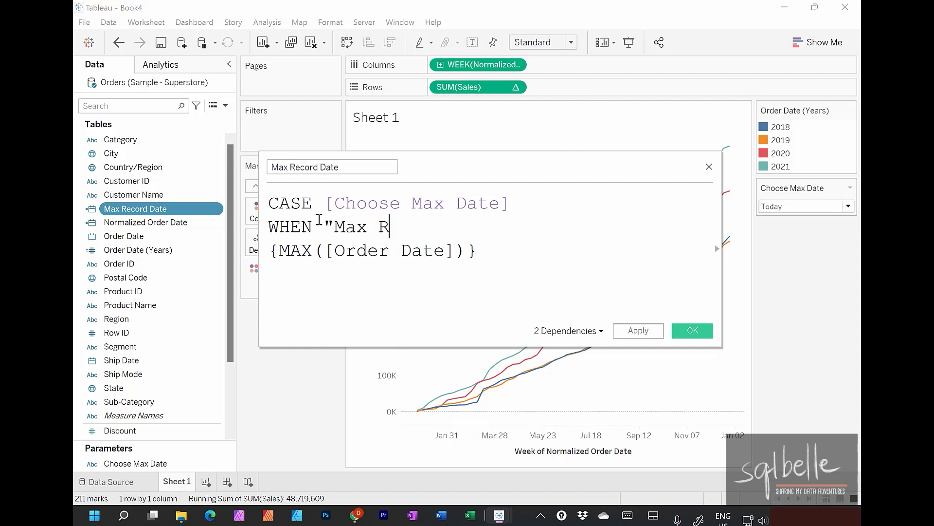
text(ecord Date")
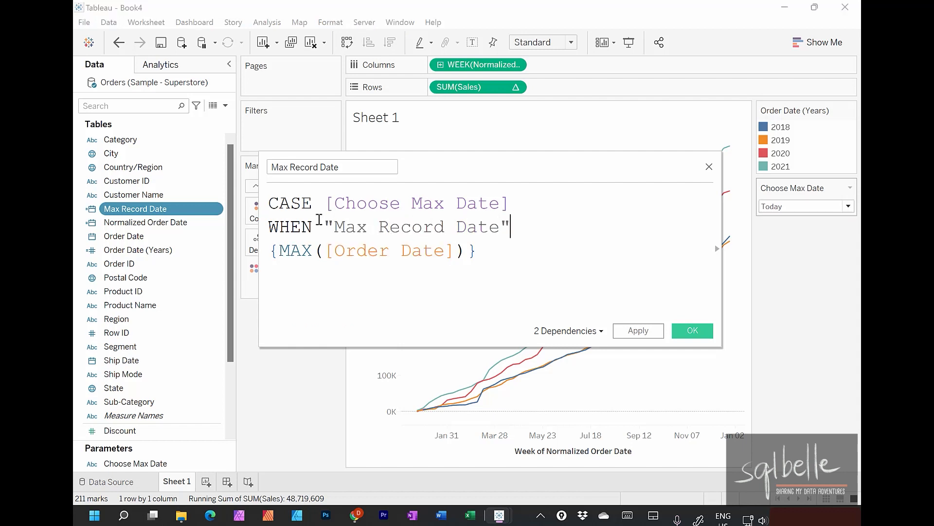
key(Right)
text(TH)
key(Return)
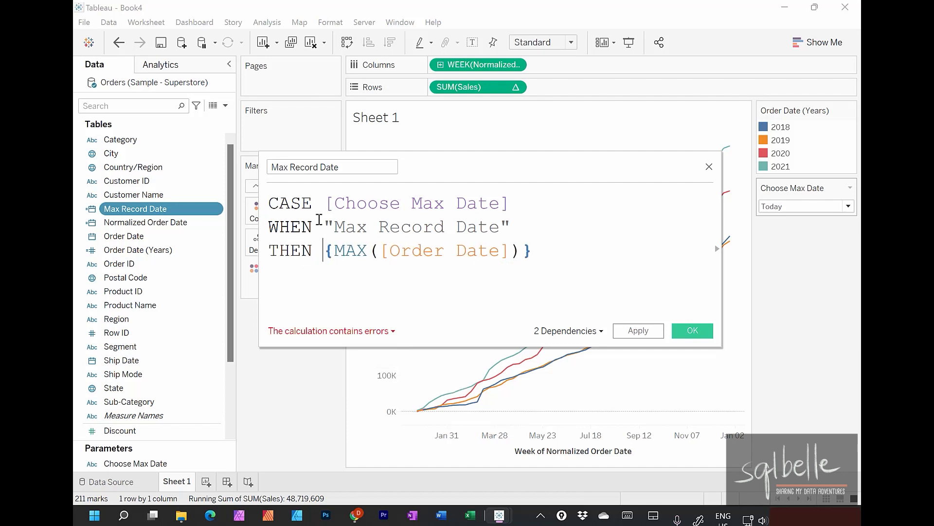
- Complete the CASE statement with WHEN "Today" THEN TODAY() and END
click(546, 252)
key(Return)
text(WHEN )
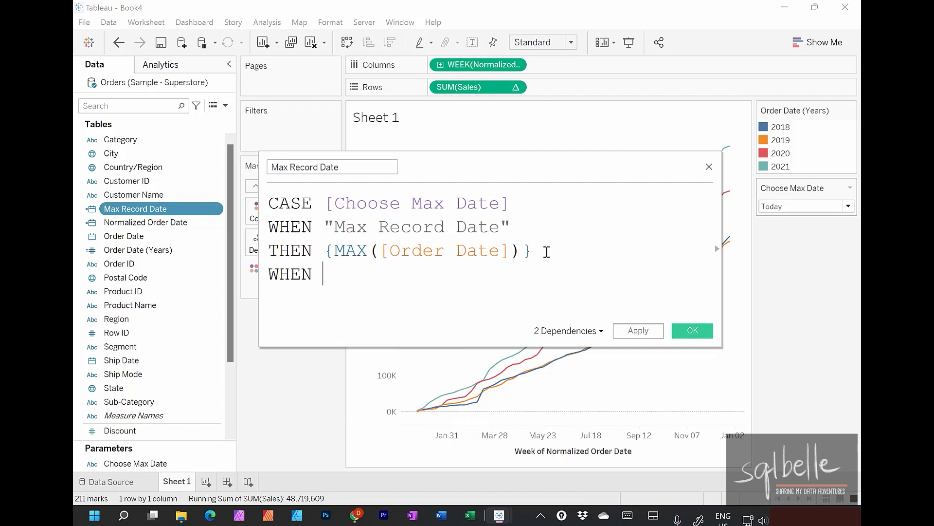
text("Today")
key(Return)
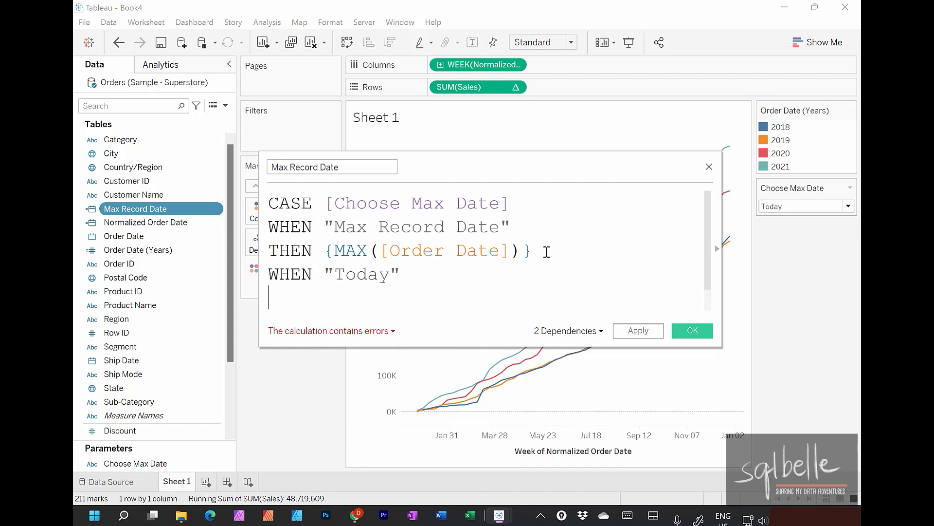
text(THEN TODAY())
key(Return)
text(END)
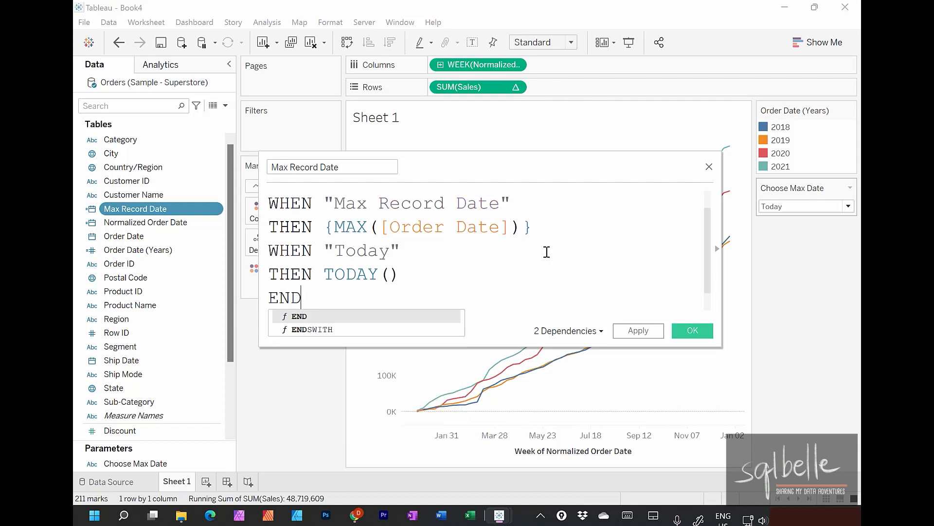
key(Return)
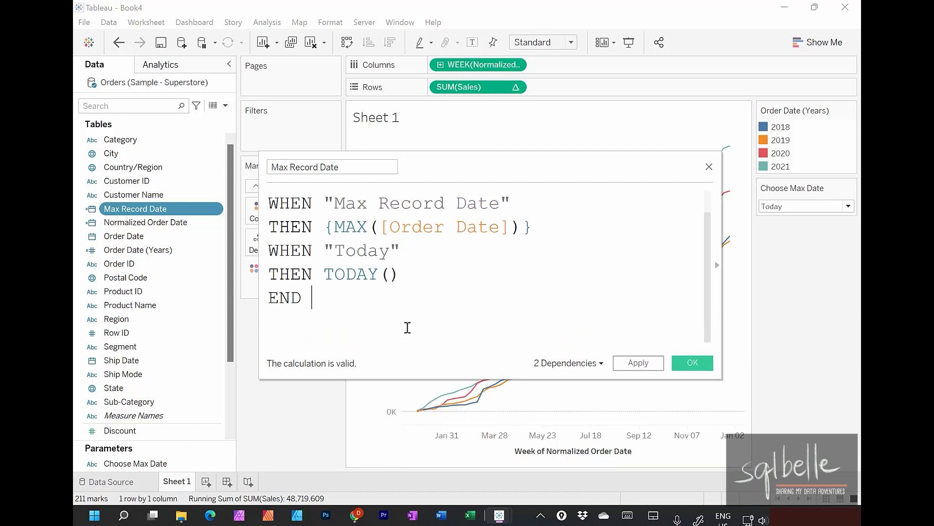
scroll(396, 315, up, 1)
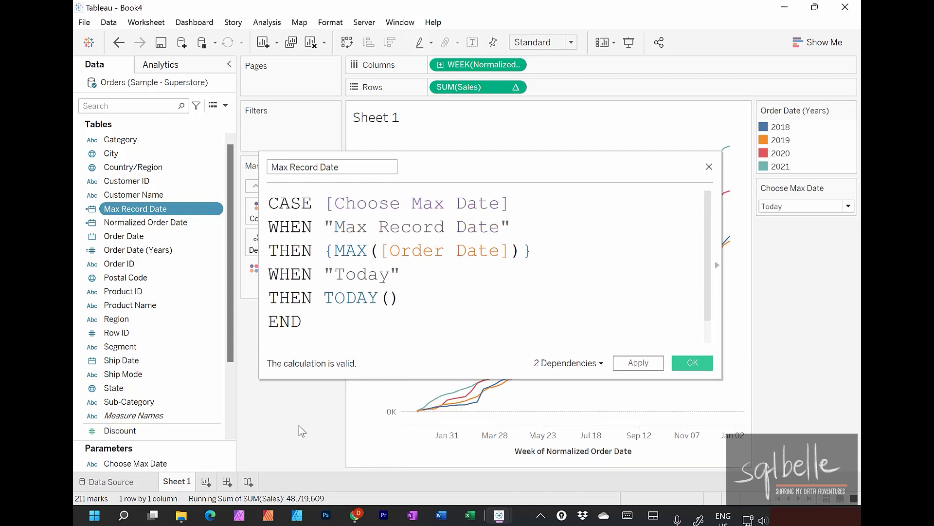
drag(253, 276, 411, 273)
drag(319, 302, 259, 301)
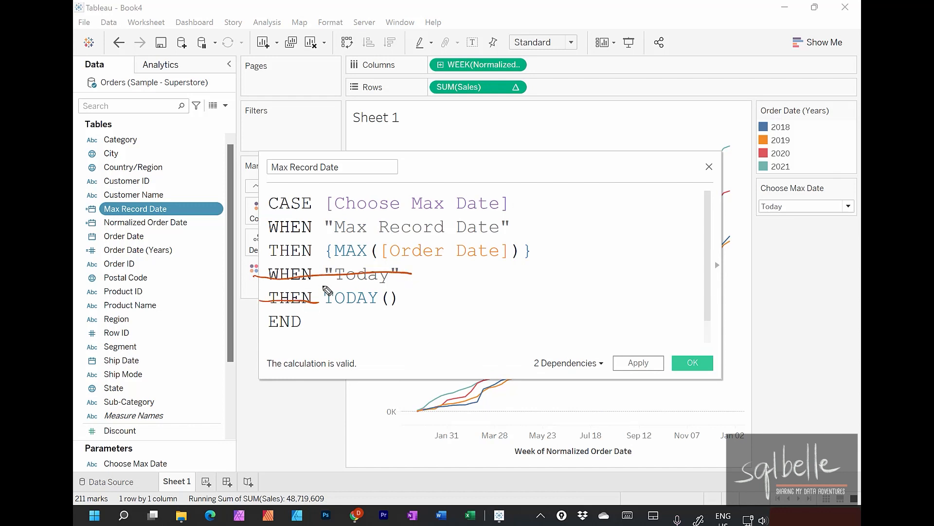
drag(300, 254, 273, 310)
drag(275, 269, 296, 305)
drag(195, 285, 215, 299)
mouse_move(196, 296)
mouse_down()
mouse_move(213, 284)
mouse_move(206, 273)
mouse_up()
mouse_move(212, 265)
mouse_down()
mouse_move(230, 292)
mouse_move(238, 282)
mouse_up()
mouse_move(245, 251)
mouse_down()
mouse_move(260, 258)
mouse_move(251, 236)
mouse_up()
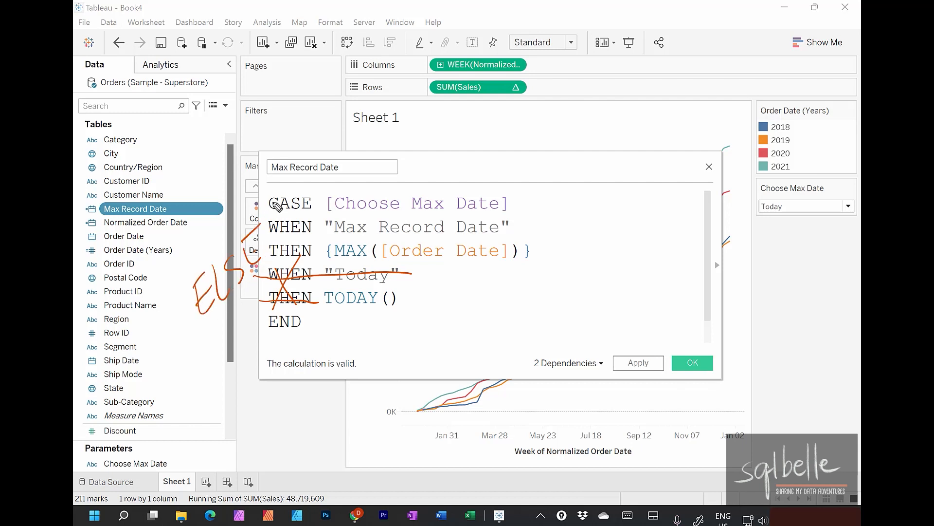
key(Escape)
- Save the revised Max Record Date calculation
click(694, 360)
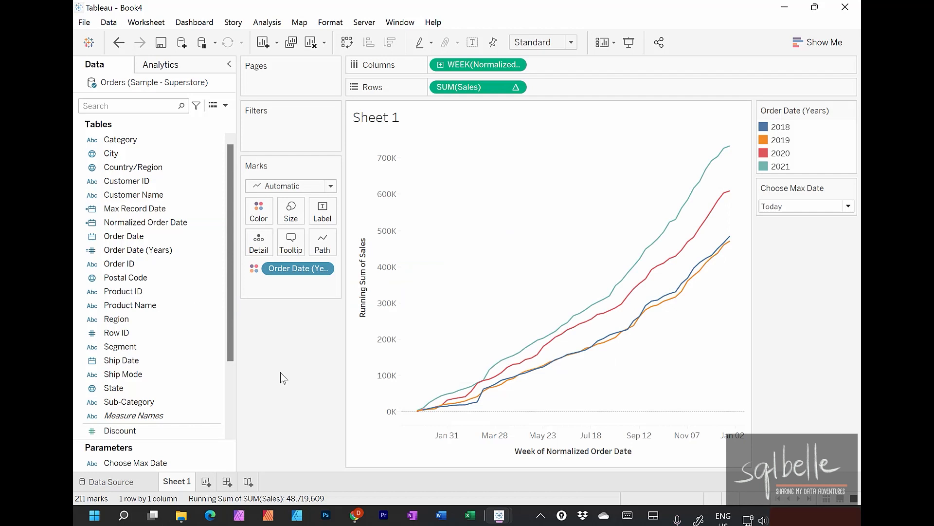
- Create a calculated field named "Within Range"
click(225, 106)
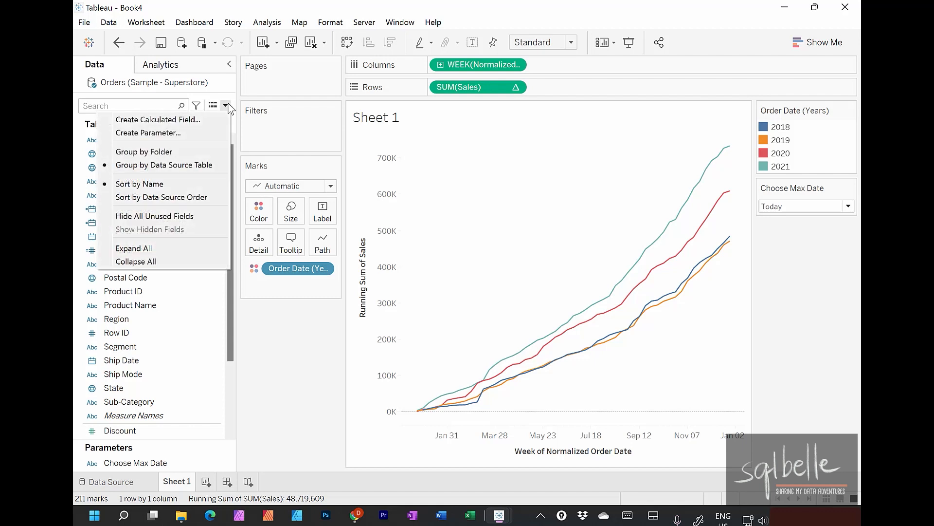
click(211, 120)
text(With)
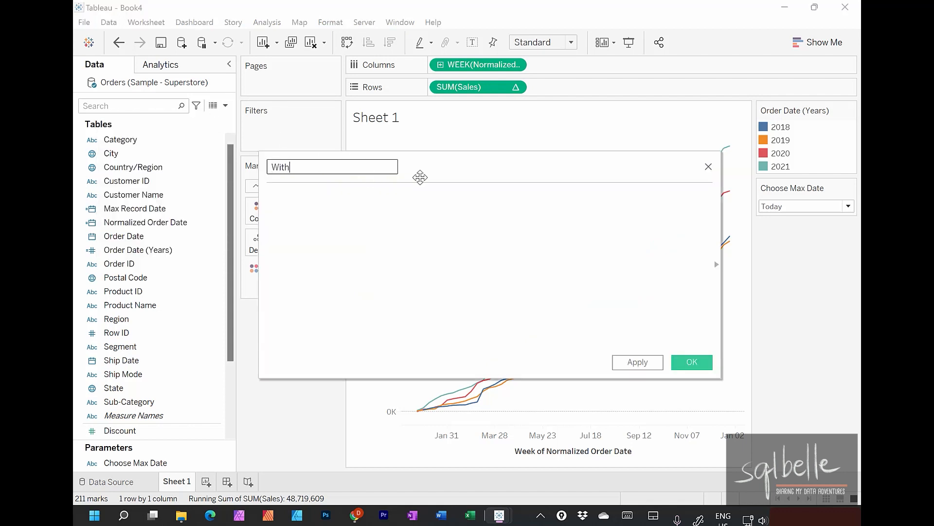
text(in Range)
- Start the Within Range formula with DATEPART('dayofyear', [Order Date])
click(299, 223)
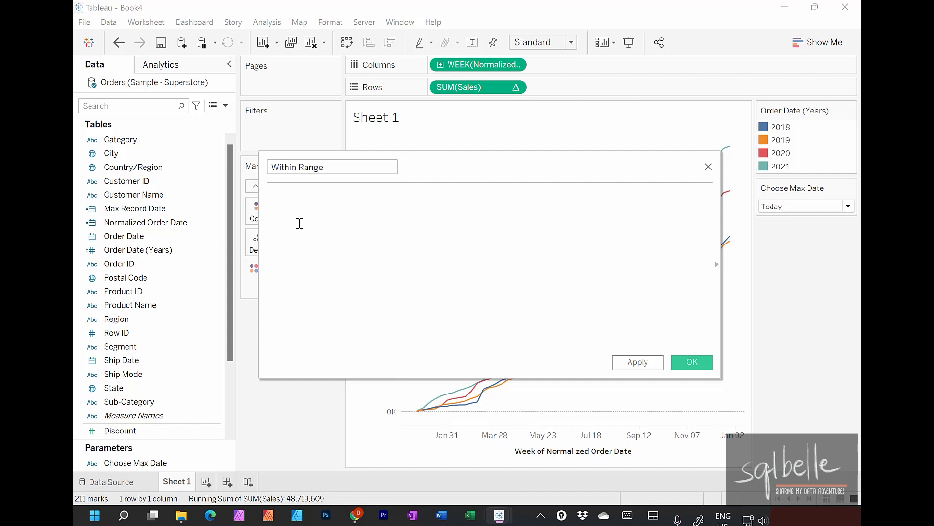
text(DATEPART()
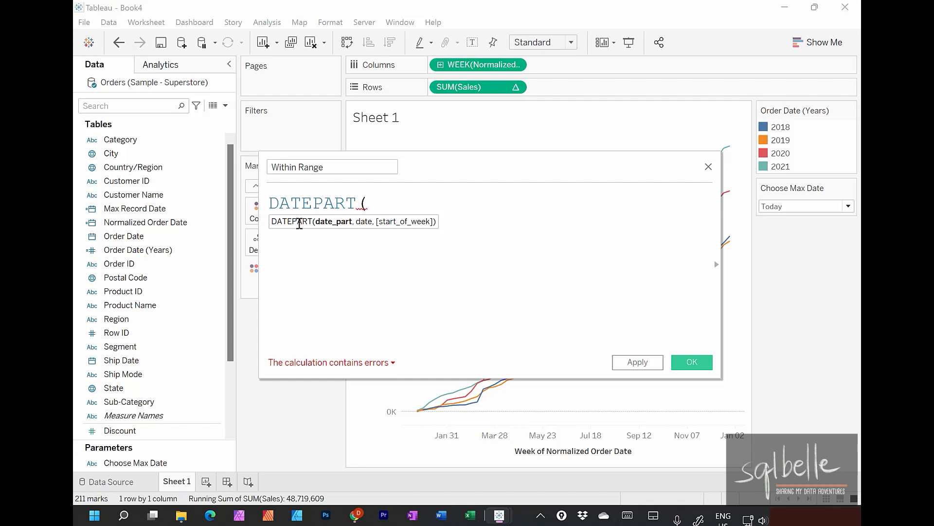
text(')
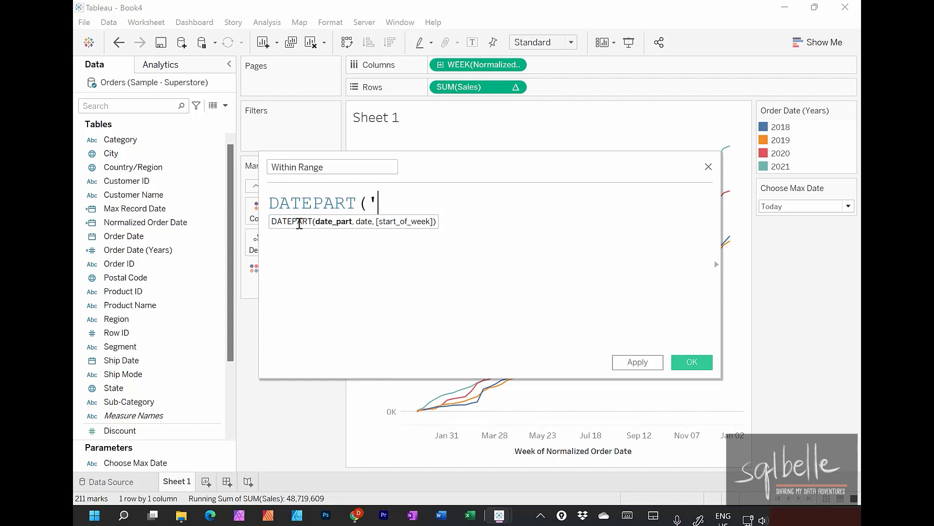
text(dayofyear',)
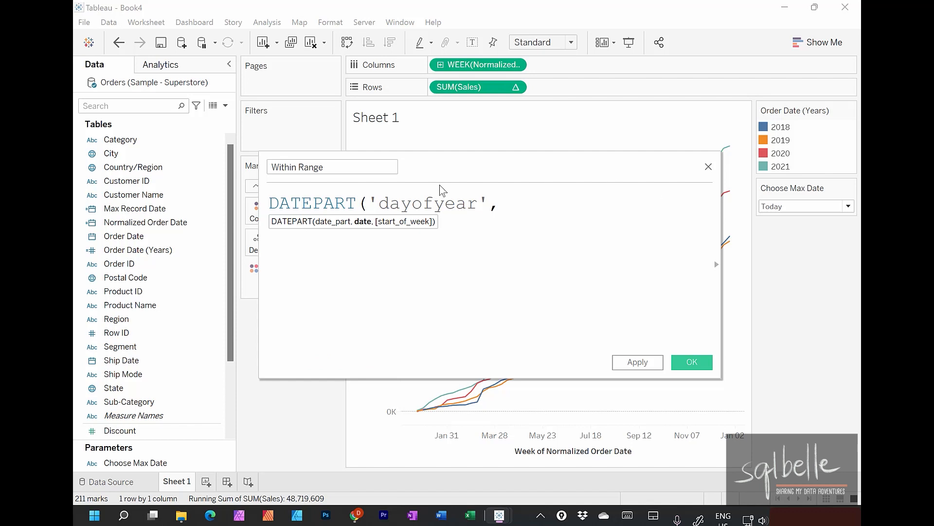
drag(124, 236, 519, 214)
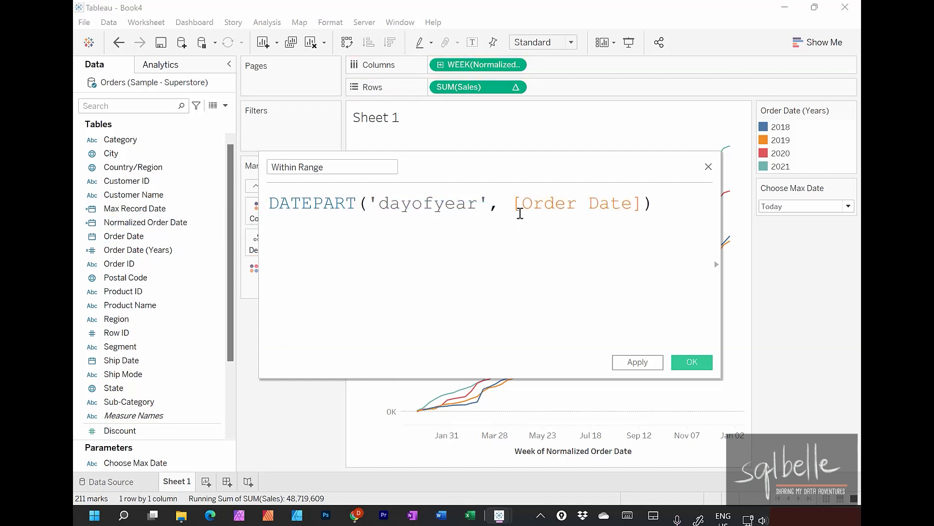
- Add a second formula line with <= followed by a copy of the DATEPART('dayofyear', [Order Date]) expression
key(Return)
text(<=)
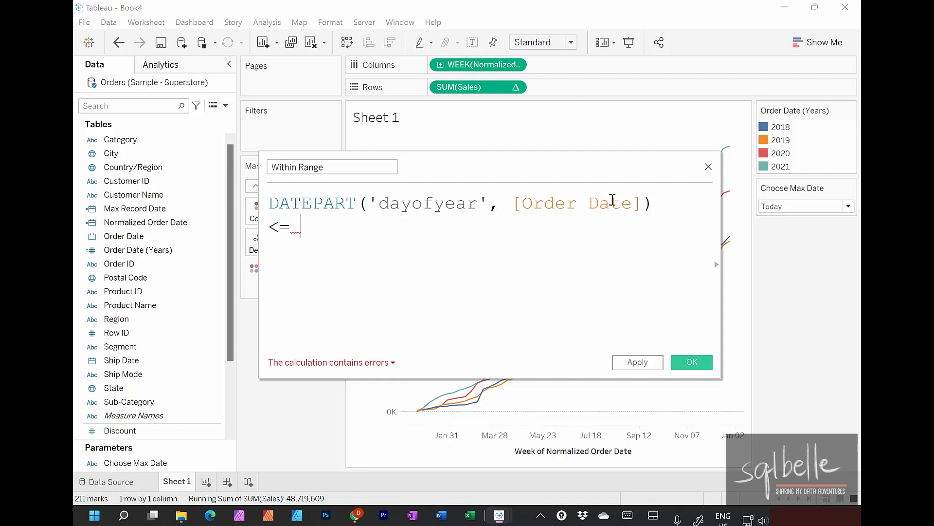
drag(653, 204, 269, 204)
key(ctrl+c)
click(297, 227)
key(ctrl+v)
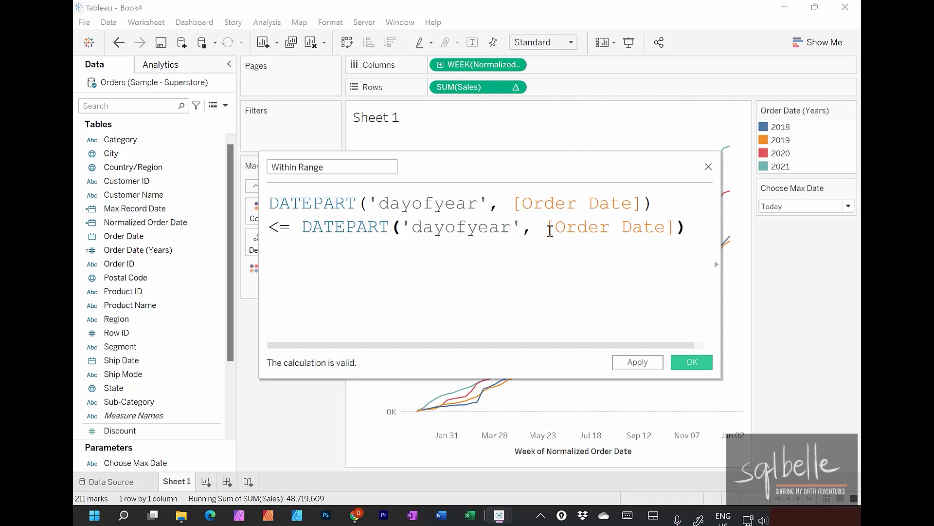
- Replace [Order Date] in the second DATEPART with the Max Record Date field and save the Within Range calculation
drag(546, 228, 676, 227)
key(BackSpace)
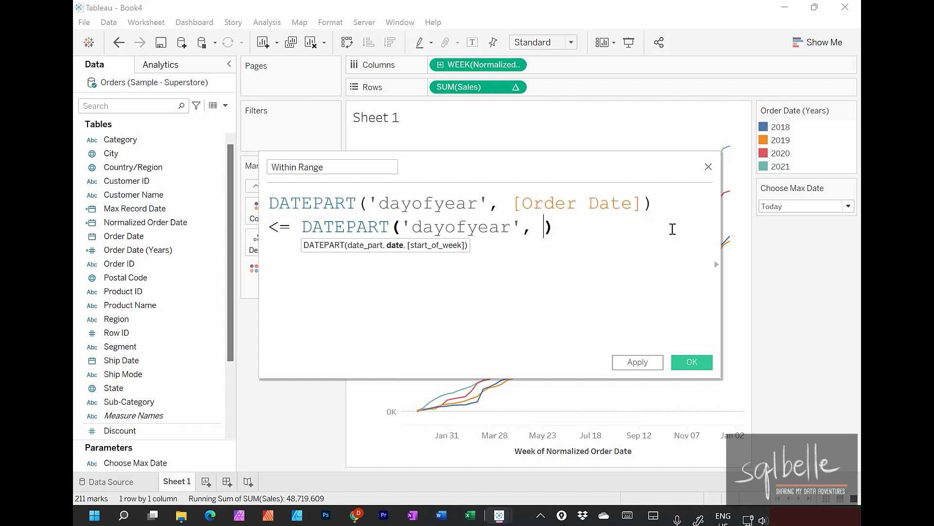
text(Max)
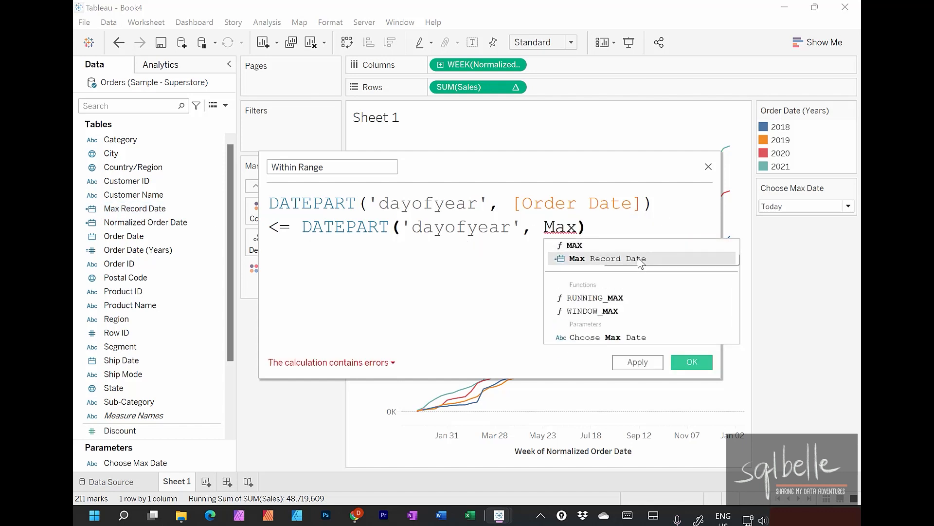
click(640, 262)
click(691, 362)
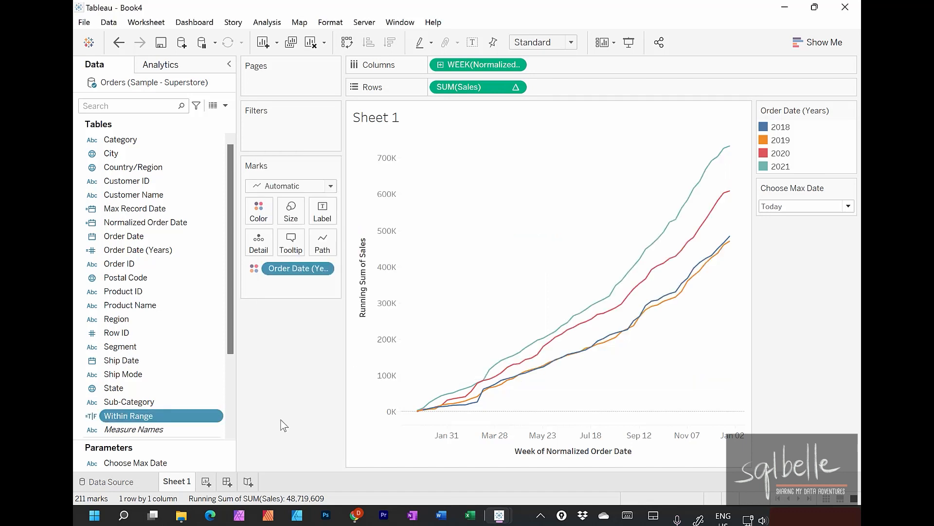
- Filter the sheet by Within Range, keeping only True
drag(159, 414, 287, 132)
click(345, 173)
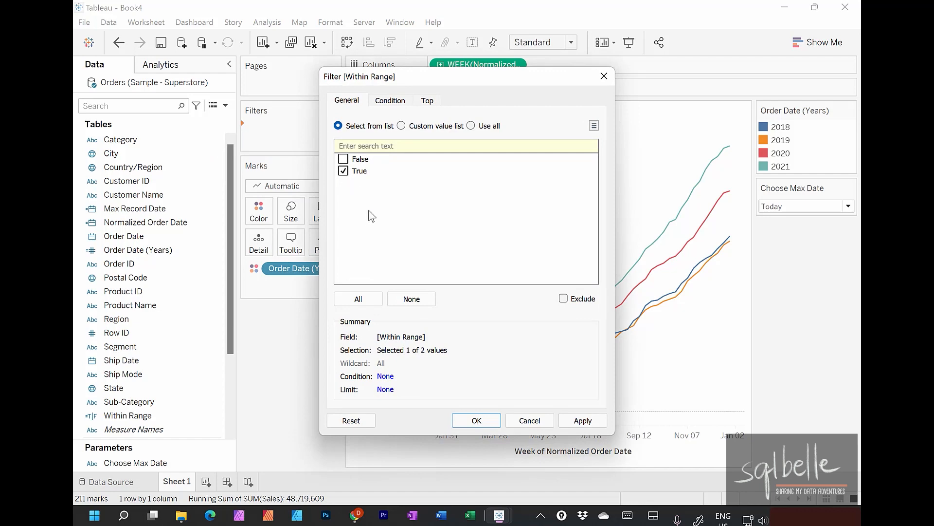
click(477, 420)
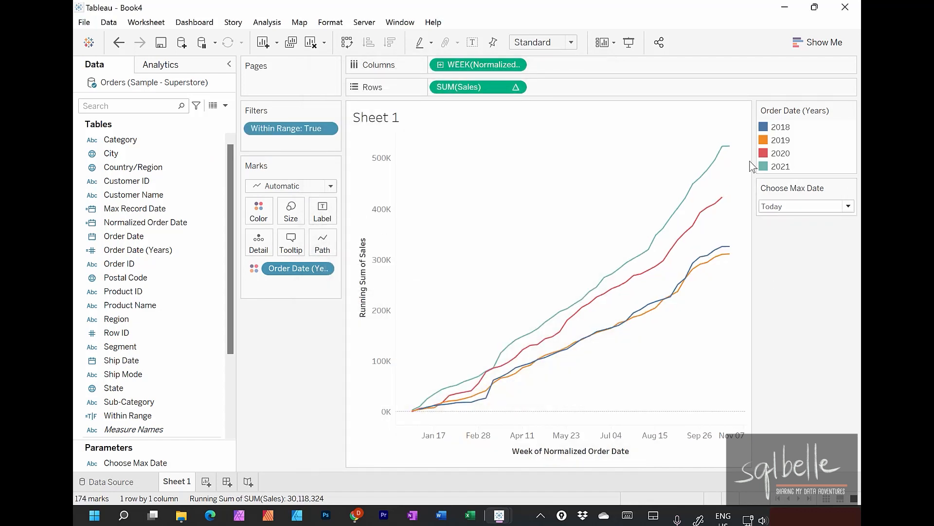
- Check the end of the 2021 line and switch the Choose Max Date parameter to Max Record Date
mouse_move(730, 150)
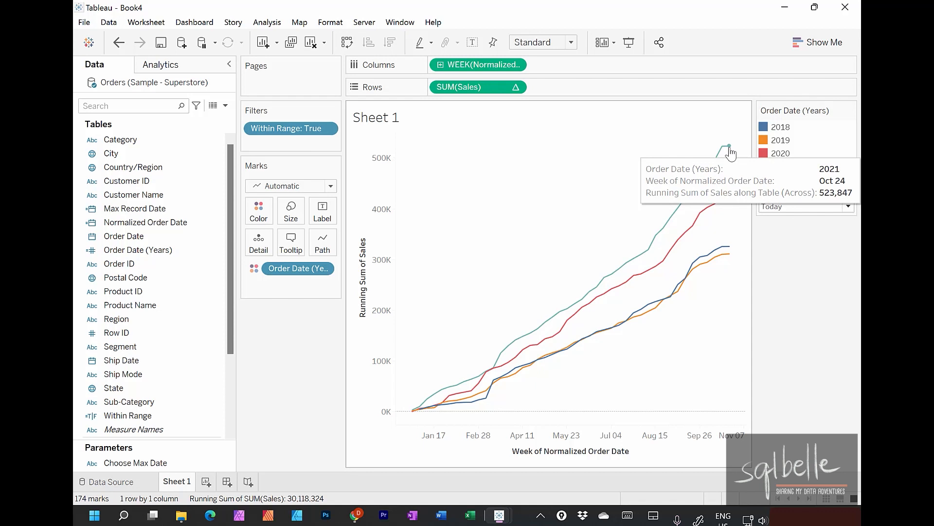
click(790, 206)
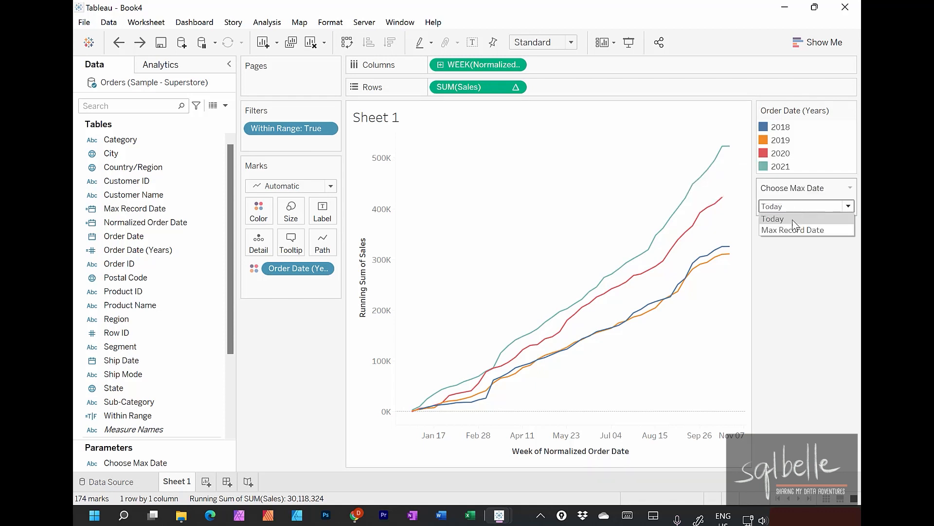
click(793, 230)
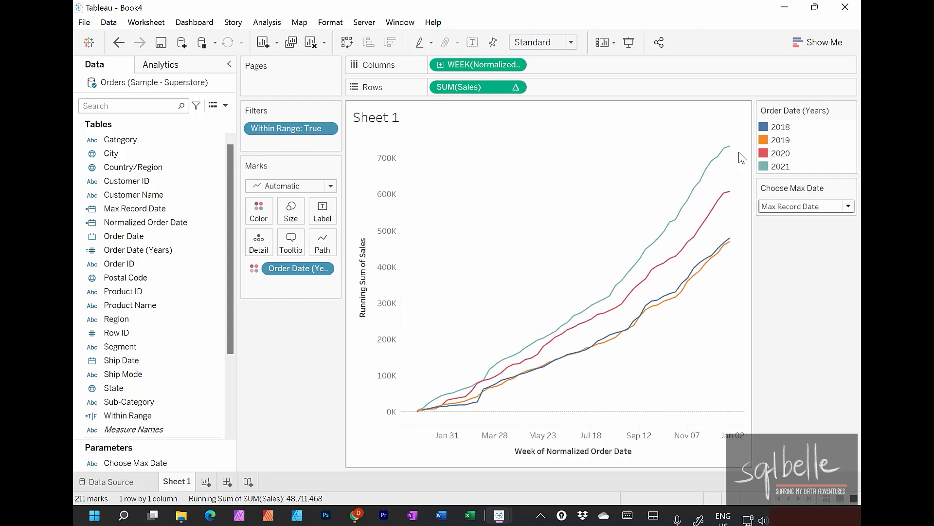
mouse_move(734, 153)
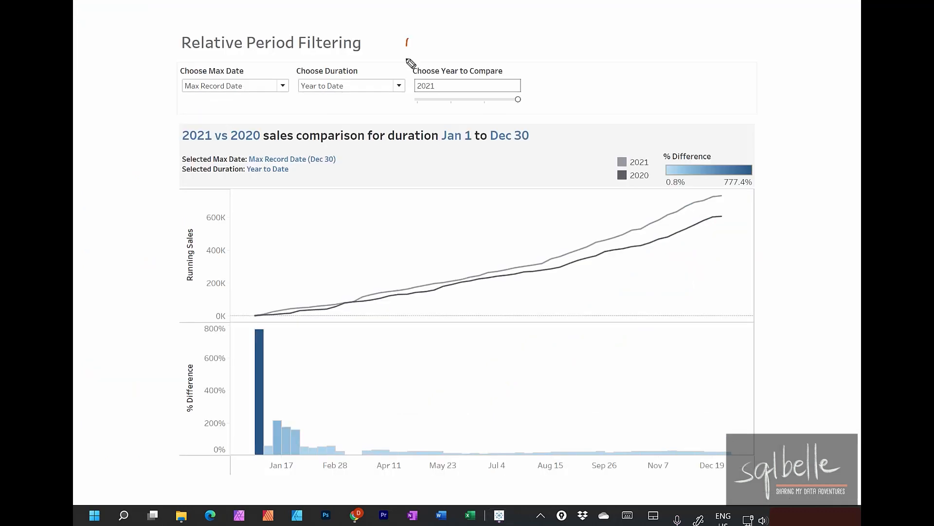
mouse_move(408, 40)
mouse_down()
mouse_move(506, 155)
mouse_move(538, 37)
mouse_move(397, 49)
mouse_up()
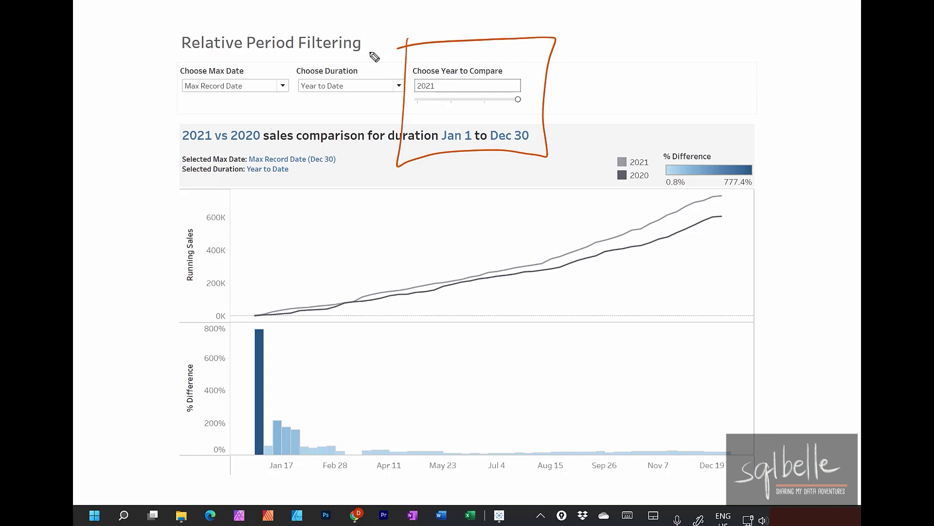
drag(414, 73, 423, 67)
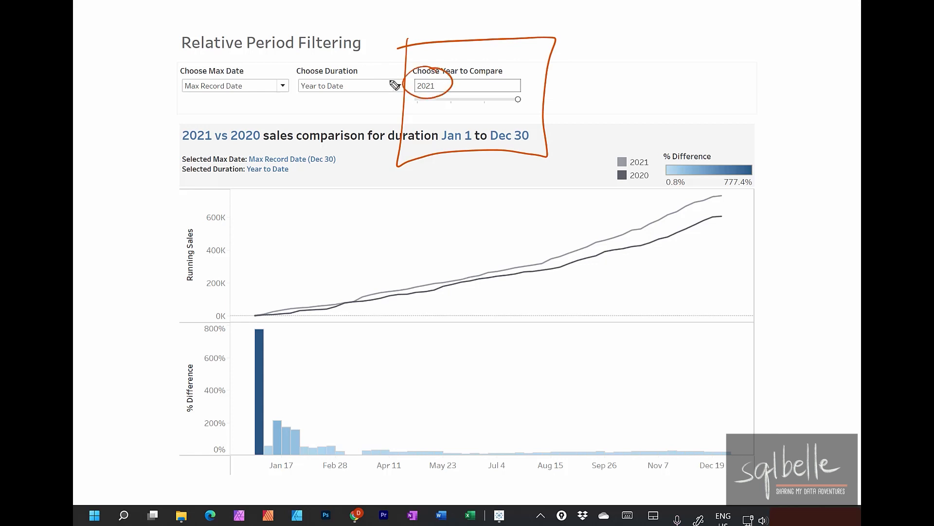
mouse_move(407, 94)
mouse_down()
mouse_move(360, 117)
mouse_move(283, 115)
mouse_move(252, 128)
mouse_up()
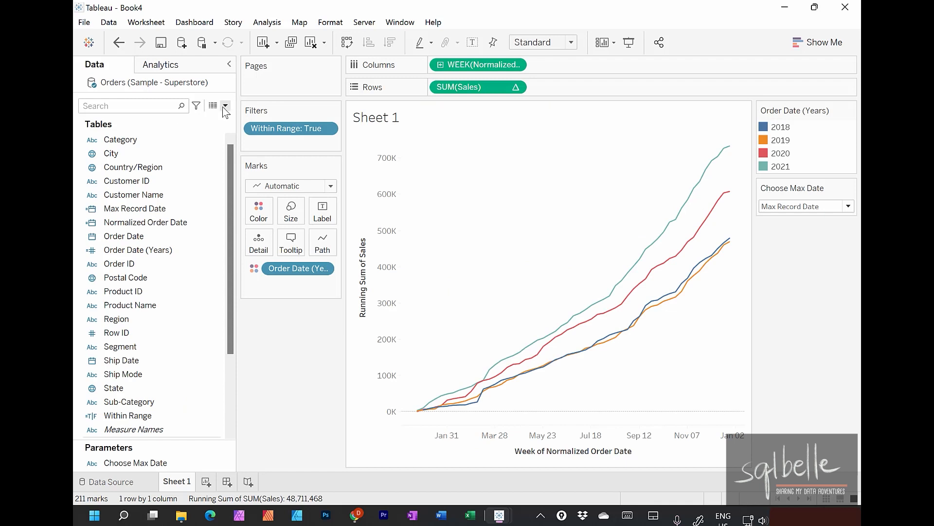
- Start a new parameter named "Choose Year to Compare" with the Integer data type
click(224, 105)
click(202, 133)
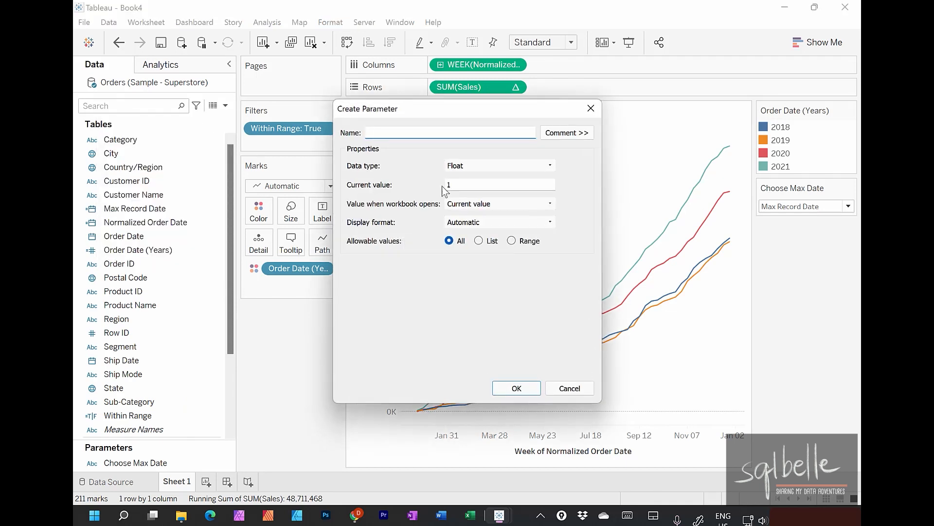
text(Choose Year to Compare)
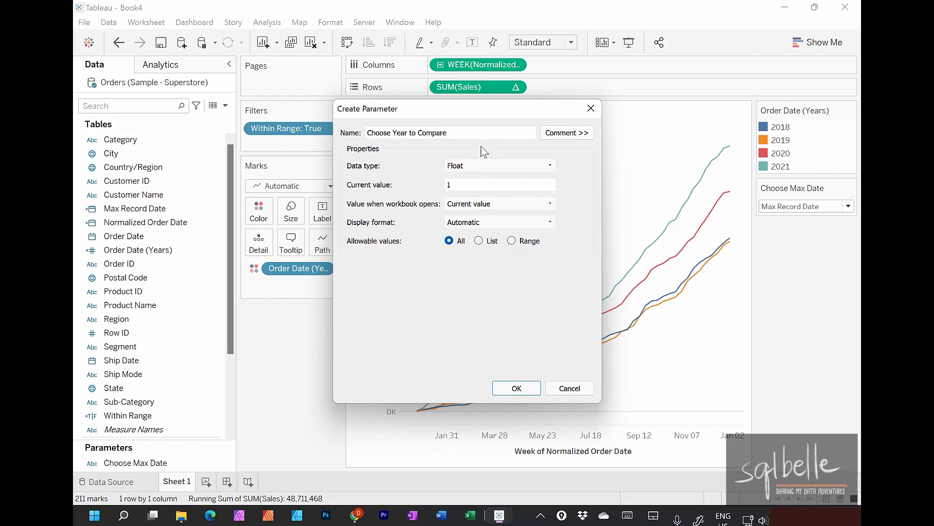
click(478, 166)
click(460, 186)
- Give the parameter a custom number format with 0 decimals and no thousands separators, and allow a range of values
click(477, 223)
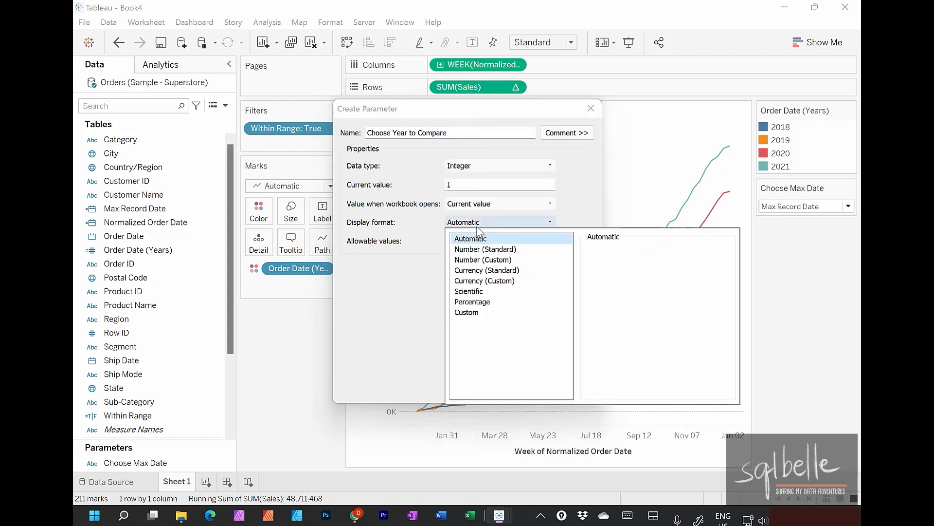
click(476, 259)
click(623, 267)
click(623, 266)
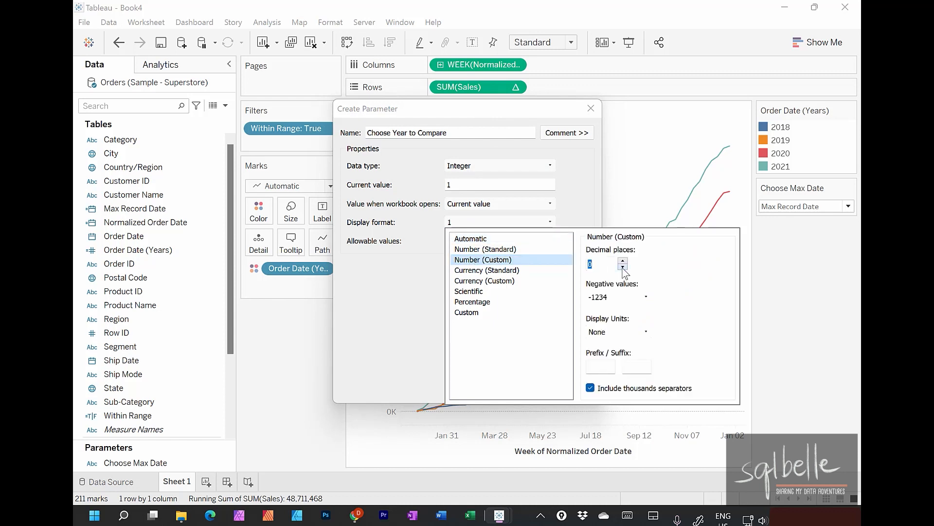
click(621, 388)
click(568, 202)
click(530, 242)
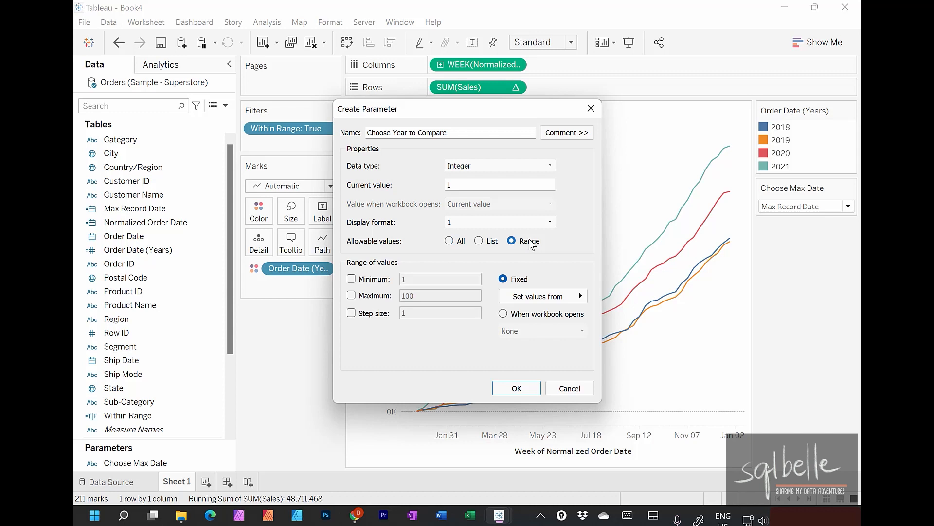
key(ctrl+alt+g)
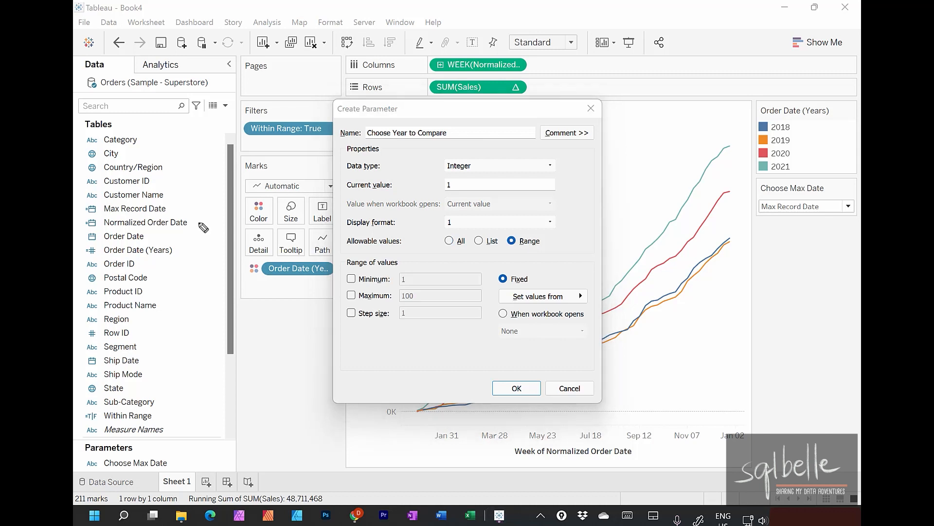
mouse_move(201, 233)
mouse_down()
mouse_move(95, 262)
mouse_move(189, 238)
mouse_up()
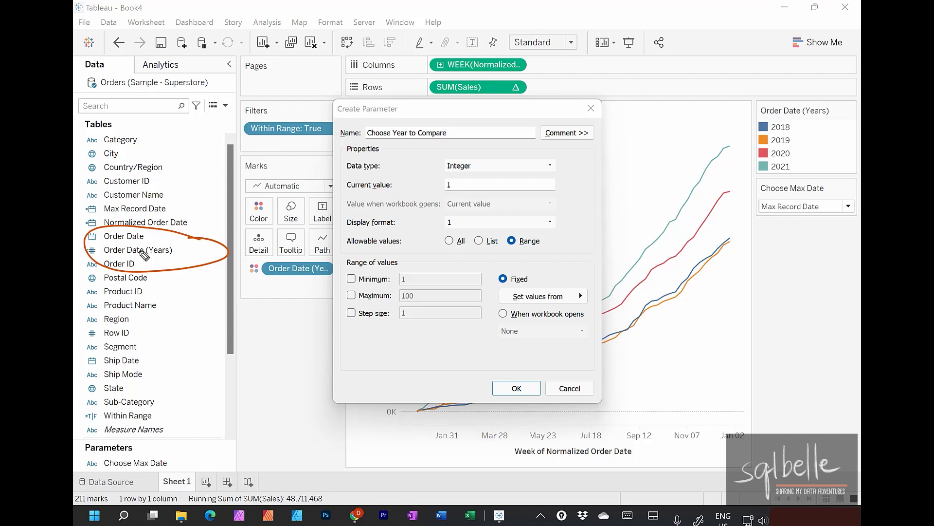
key(Escape)
- Set the parameter's minimum and maximum from the Order Date (Years) field and create the parameter
click(540, 296)
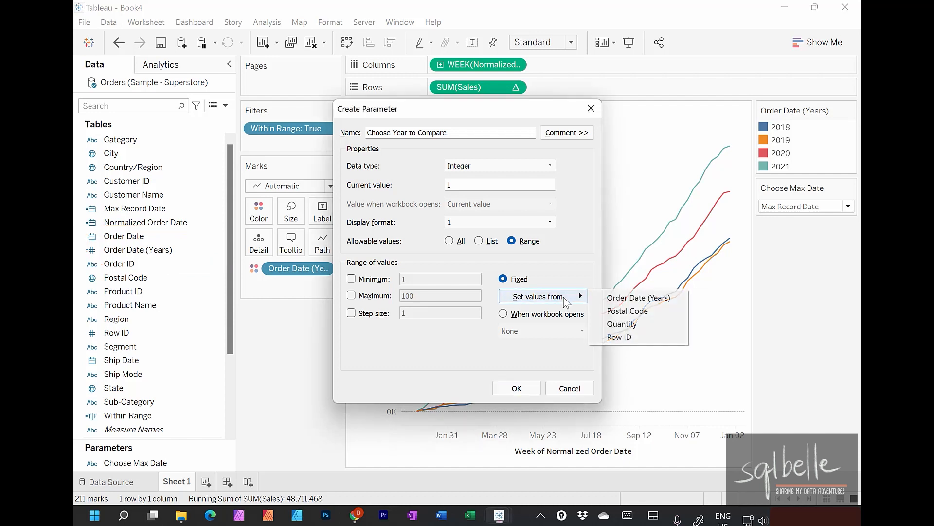
click(614, 300)
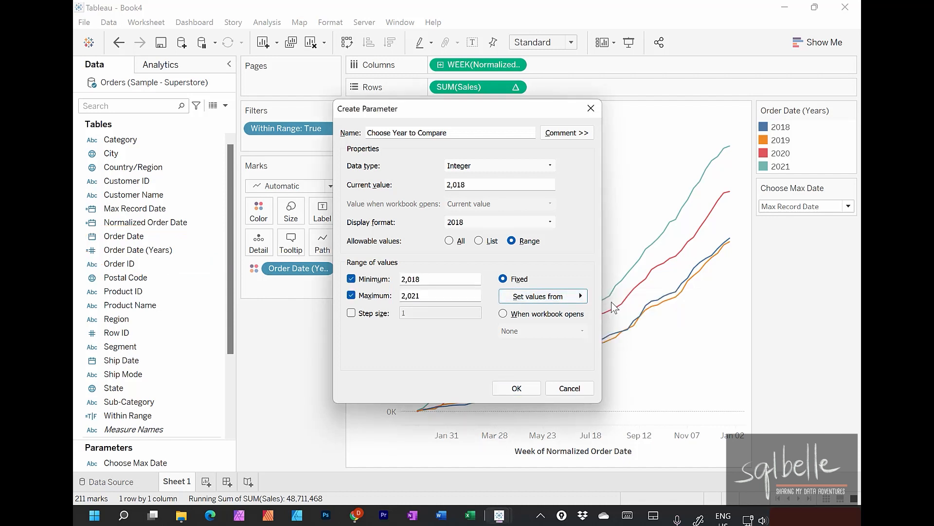
click(497, 389)
- Show the Choose Year to Compare parameter control on the sheet
right_click(228, 465)
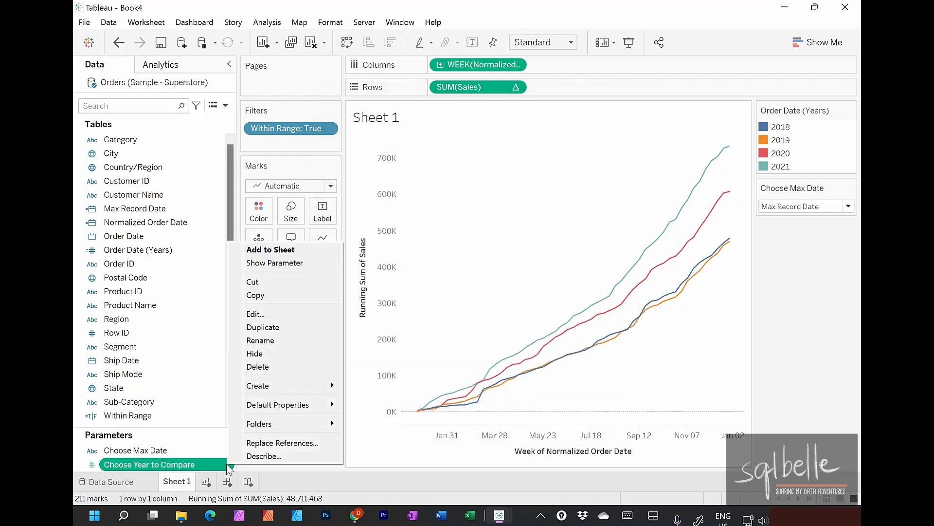
click(271, 266)
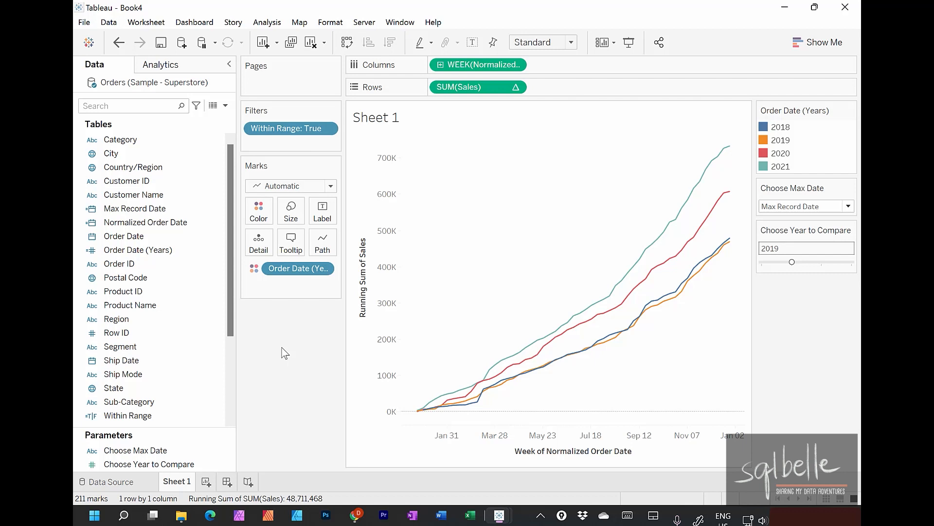
- Start a calculated field named "Within Year" with the condition [Order Date (Years)]=[Choose Year to Compare]
click(225, 106)
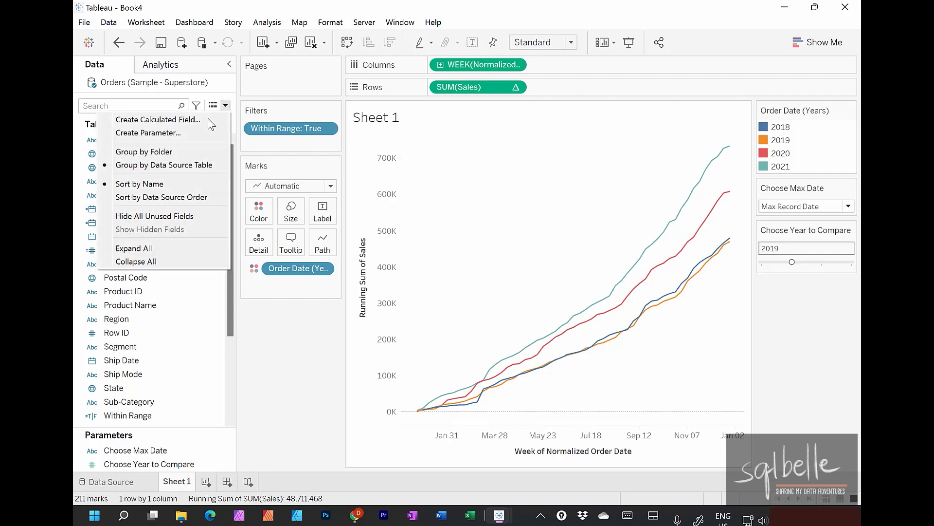
click(203, 118)
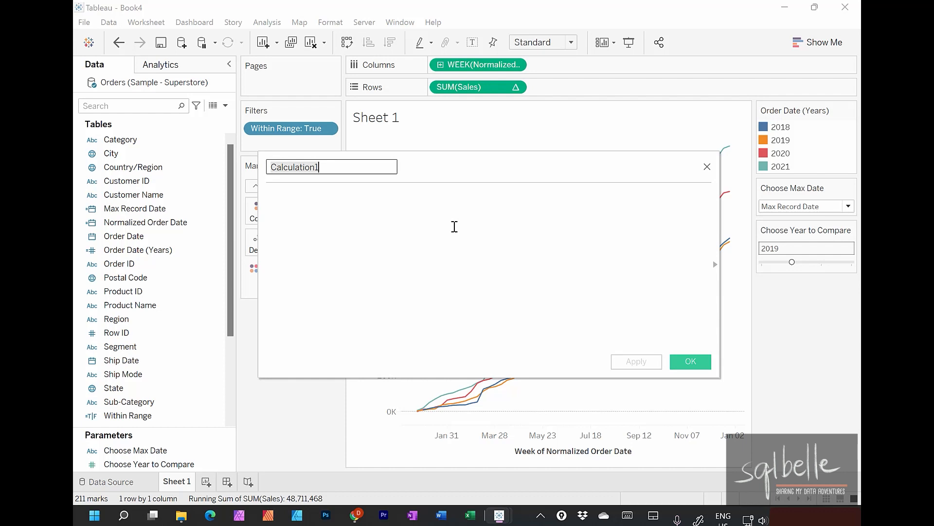
text(Within Year)
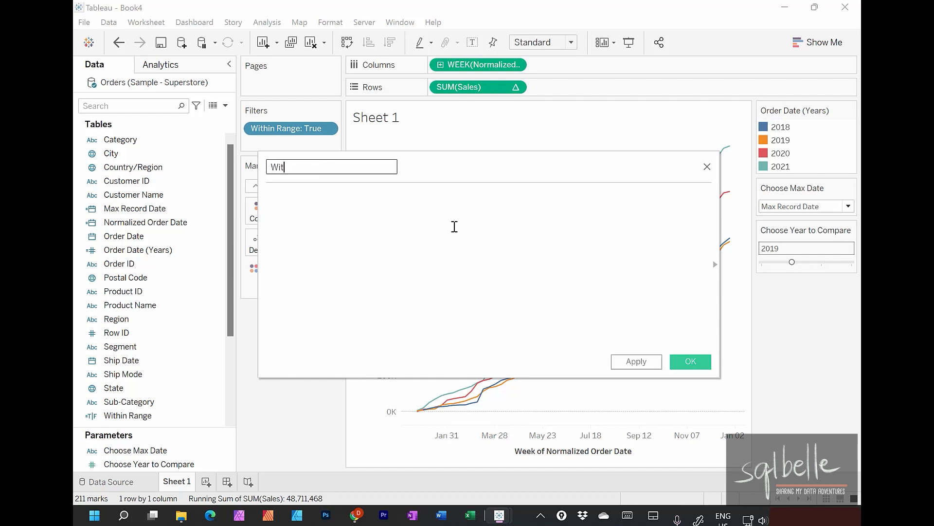
click(454, 226)
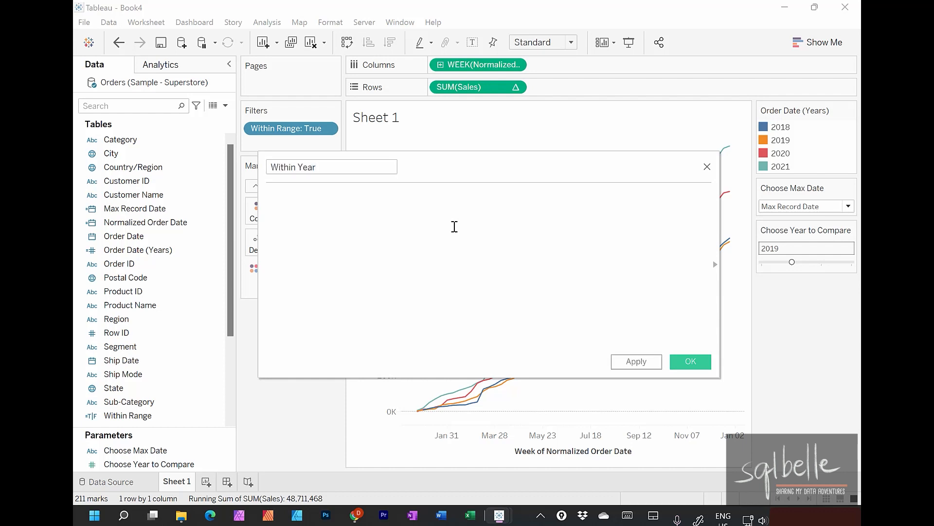
drag(168, 250, 377, 255)
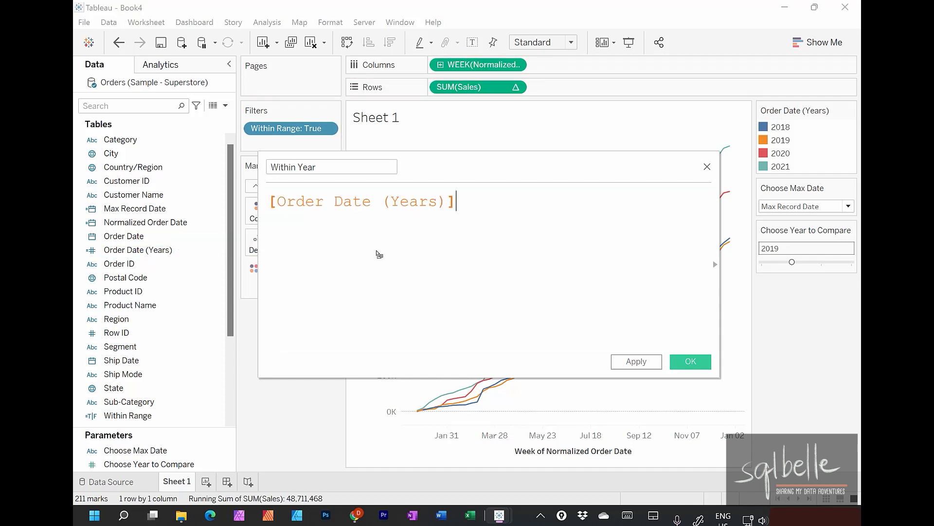
text(=)
drag(149, 464, 508, 217)
- Extend the Within Year formula with OR [Order Date (Years)] = ([Choose Year to Compare]-1) and save the field
key(Return)
text(OR)
drag(138, 249, 338, 232)
text(= ()
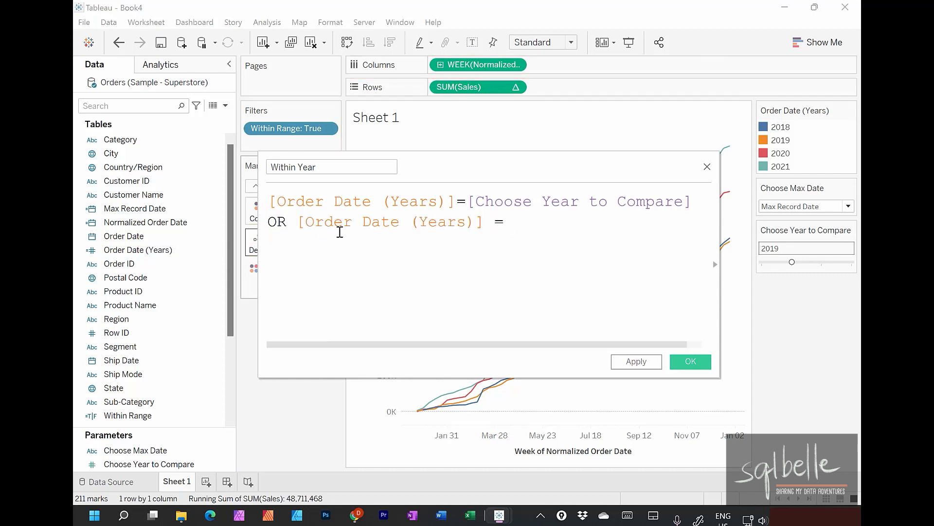
drag(149, 464, 607, 249)
text(-1)
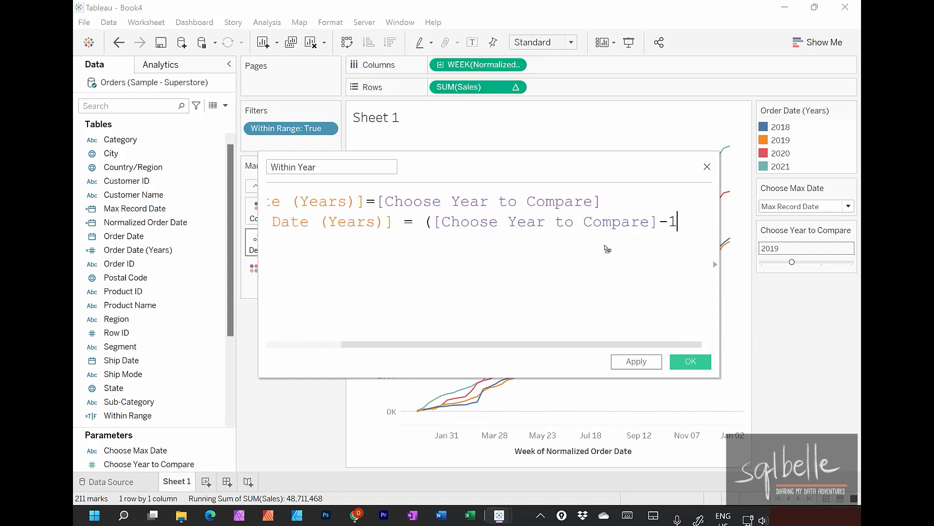
text())
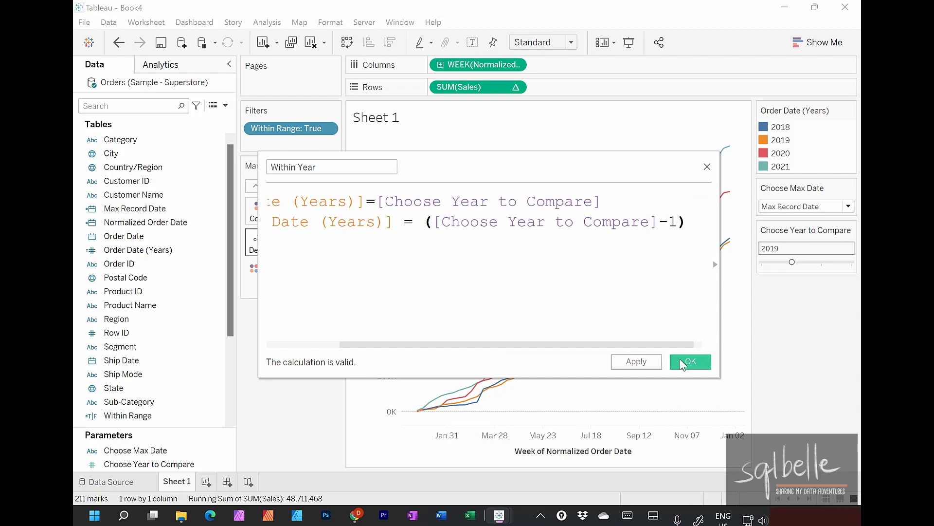
click(689, 361)
- Filter the sheet by Within Year, keeping only True
drag(165, 306, 312, 151)
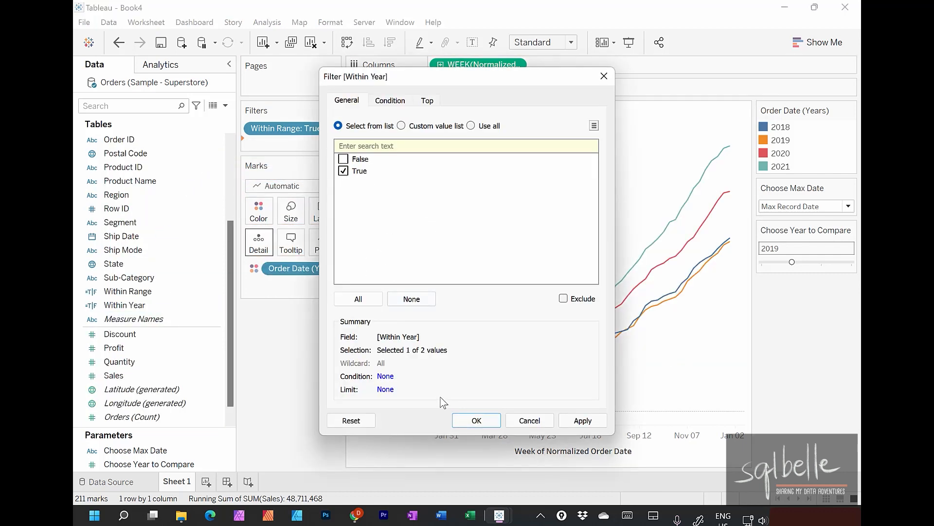
click(475, 420)
mouse_move(795, 223)
mouse_down()
mouse_move(746, 226)
mouse_move(802, 222)
mouse_up()
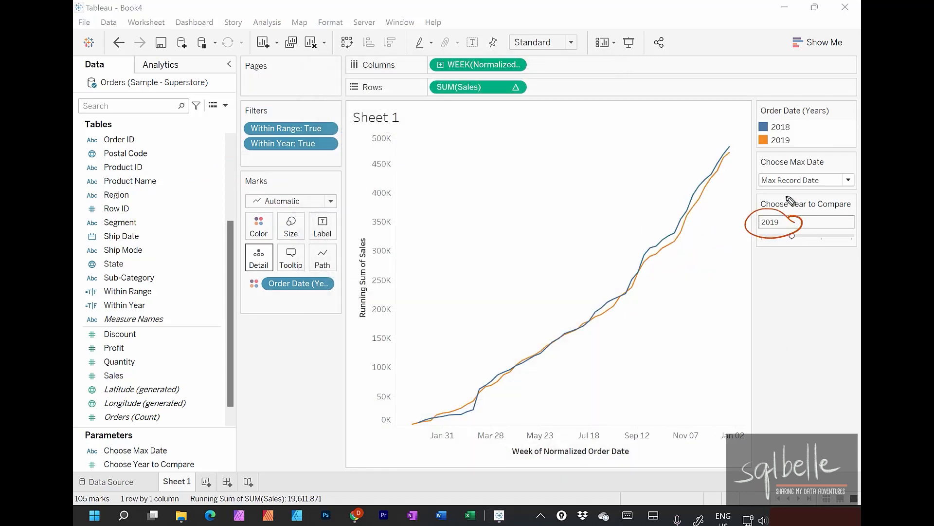
mouse_move(802, 144)
mouse_down()
mouse_move(822, 134)
mouse_move(829, 113)
mouse_up()
key(Escape)
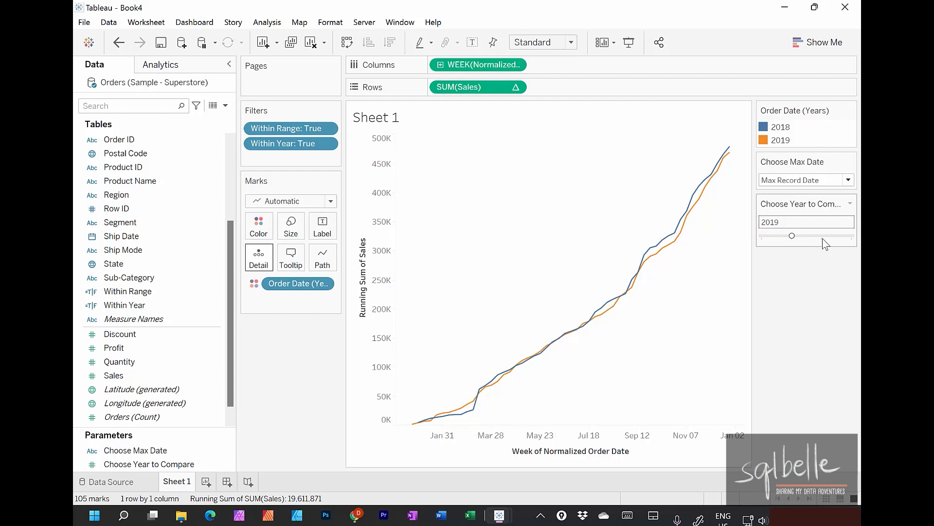
- Set the Choose Year to Compare parameter to 2020
click(822, 236)
key(ctrl+shift+d)
mouse_move(791, 149)
mouse_down()
mouse_move(809, 145)
mouse_move(814, 118)
mouse_up()
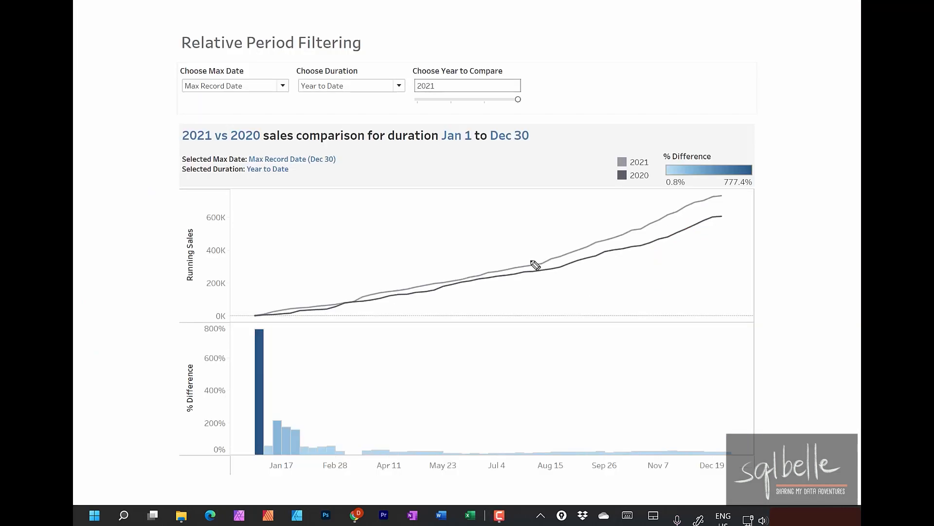
mouse_move(287, 51)
mouse_down()
mouse_move(307, 133)
mouse_move(414, 115)
mouse_move(363, 57)
mouse_move(286, 63)
mouse_up()
key(ctrl+shift+d)
- Examine the duration choices on the Relative Period Filtering dashboard, switching it to Quarter to Date and to Month to Date
click(390, 86)
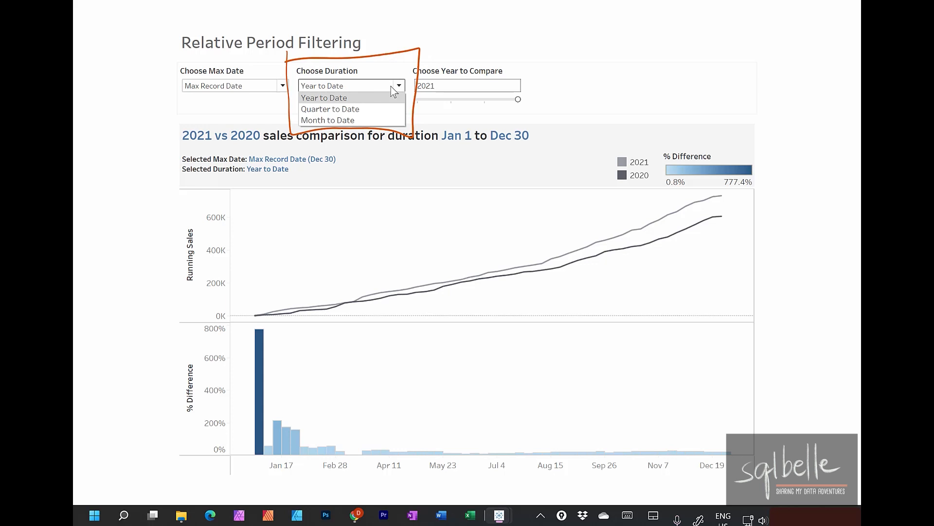
click(390, 86)
key(ctrl+shift+3)
mouse_move(459, 150)
mouse_down()
mouse_move(495, 219)
mouse_move(453, 175)
mouse_move(476, 167)
mouse_up()
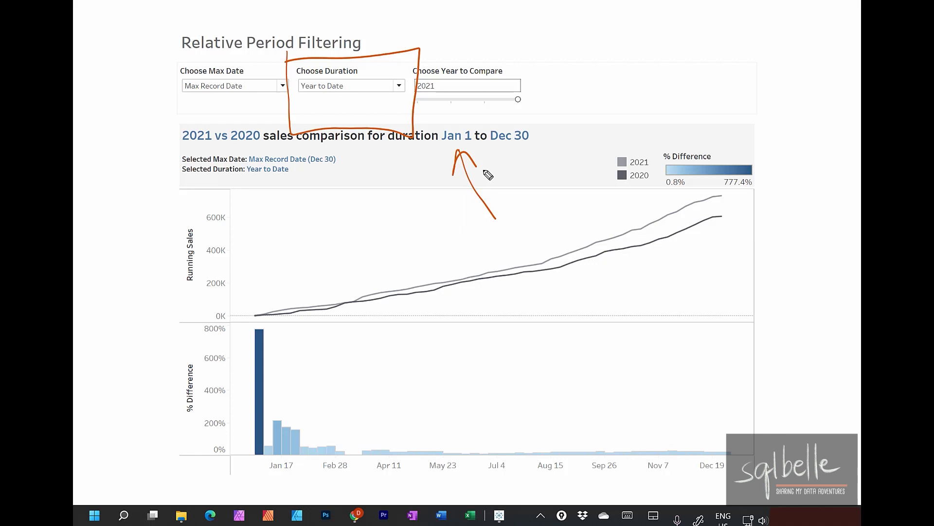
key(ctrl+shift+2)
click(359, 89)
click(351, 108)
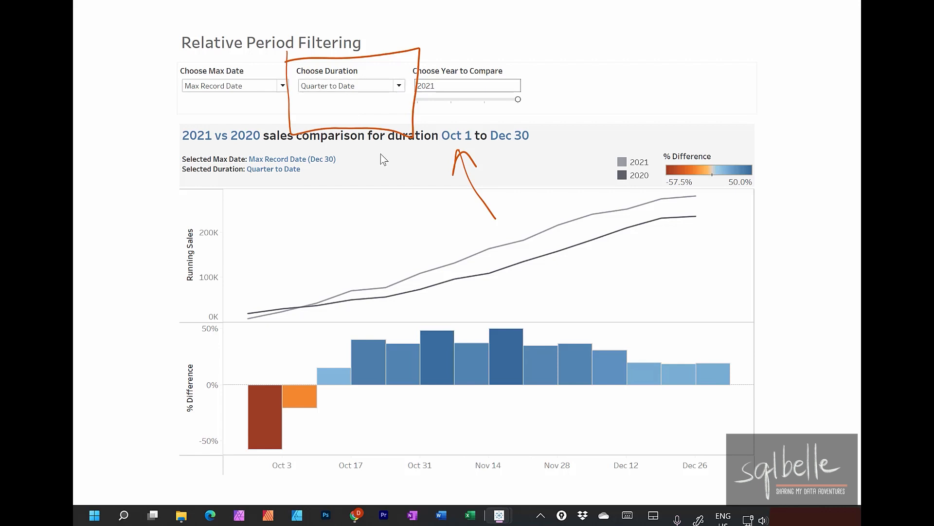
click(362, 91)
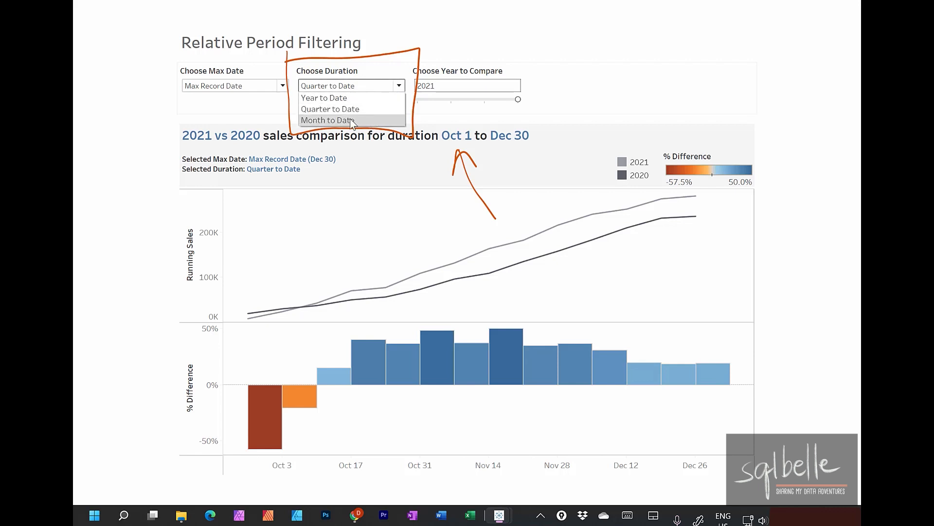
click(384, 120)
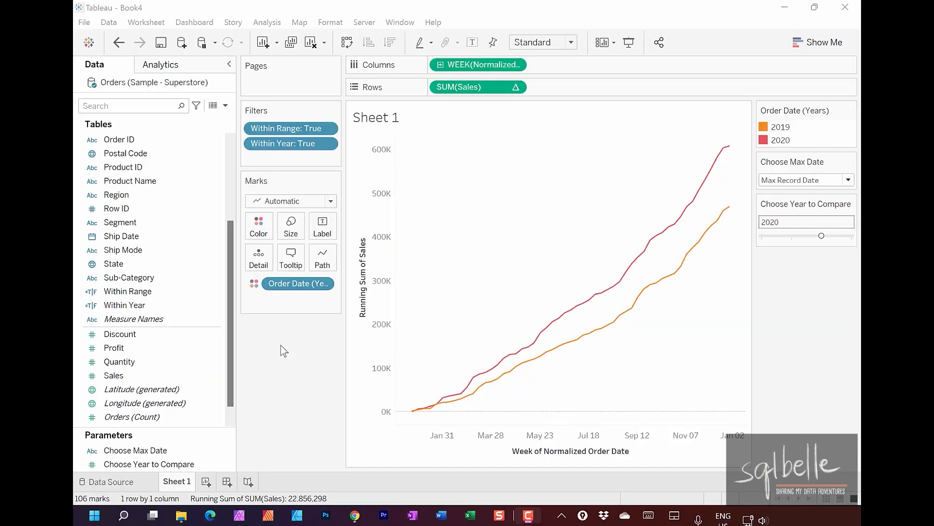
- Start a new parameter named "Choose Duration" with the String data type and a list of allowable values
click(225, 105)
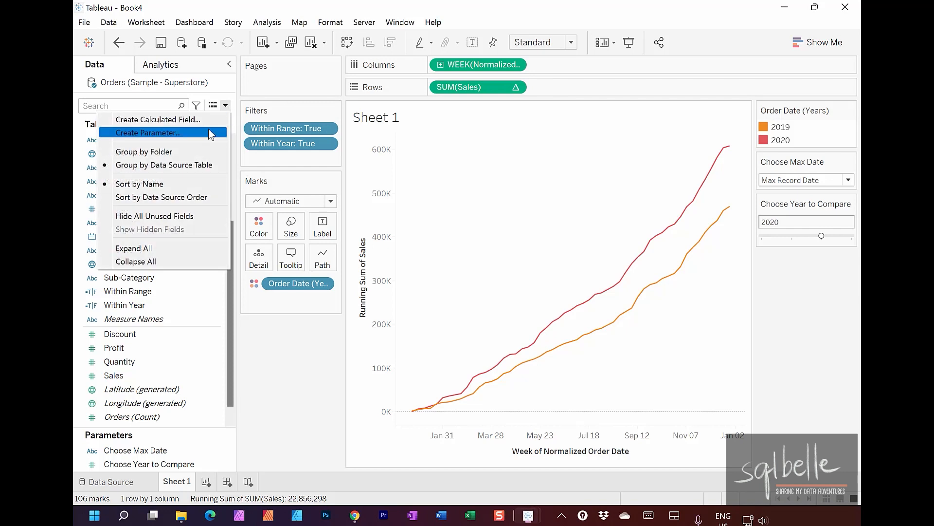
click(209, 132)
text(C)
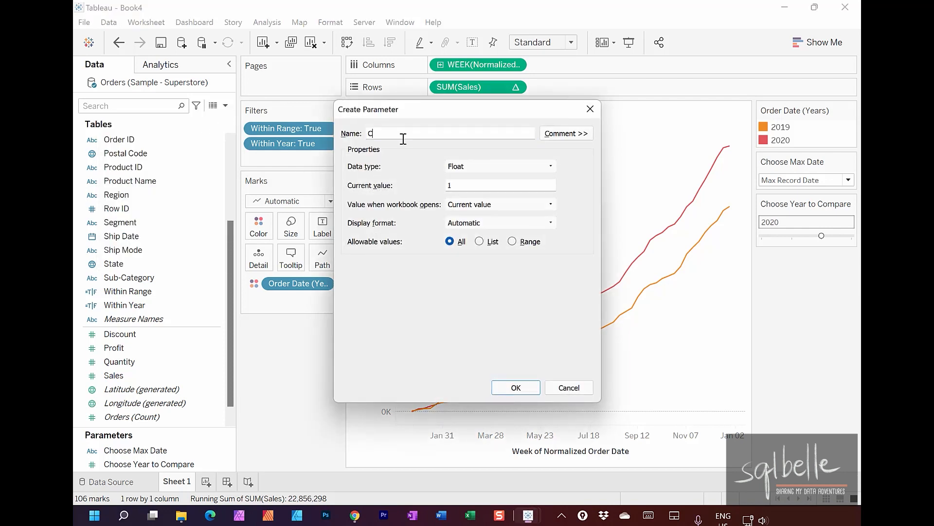
text(hoose Duration)
click(475, 167)
click(463, 192)
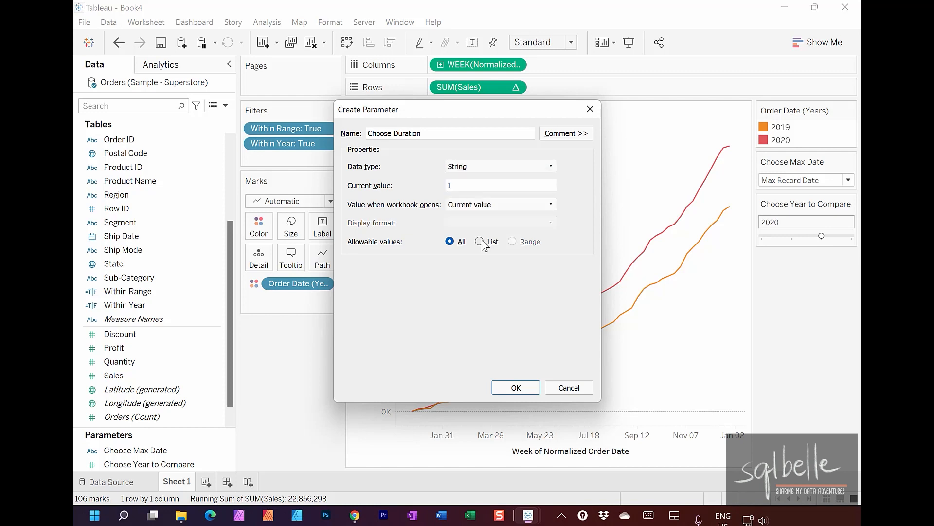
click(480, 242)
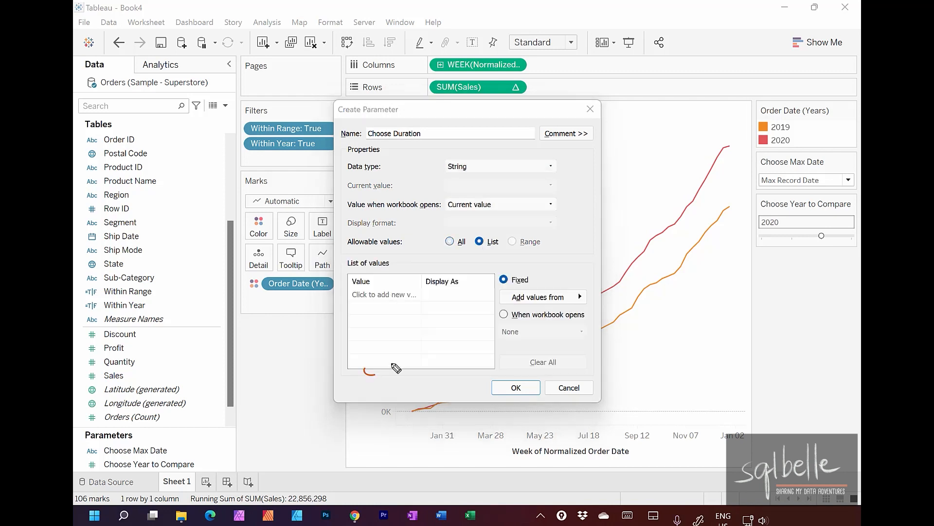
mouse_move(397, 369)
mouse_down()
mouse_move(359, 358)
mouse_move(413, 319)
mouse_up()
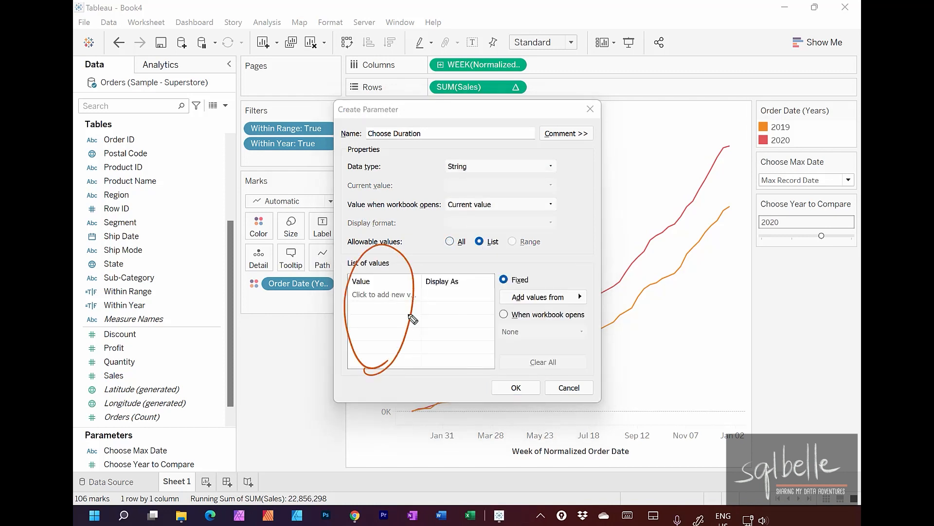
mouse_move(417, 266)
mouse_down()
mouse_move(479, 259)
mouse_move(482, 273)
mouse_up()
mouse_move(512, 243)
mouse_down()
mouse_move(532, 268)
mouse_move(582, 239)
mouse_move(629, 236)
mouse_move(652, 217)
mouse_move(678, 238)
mouse_up()
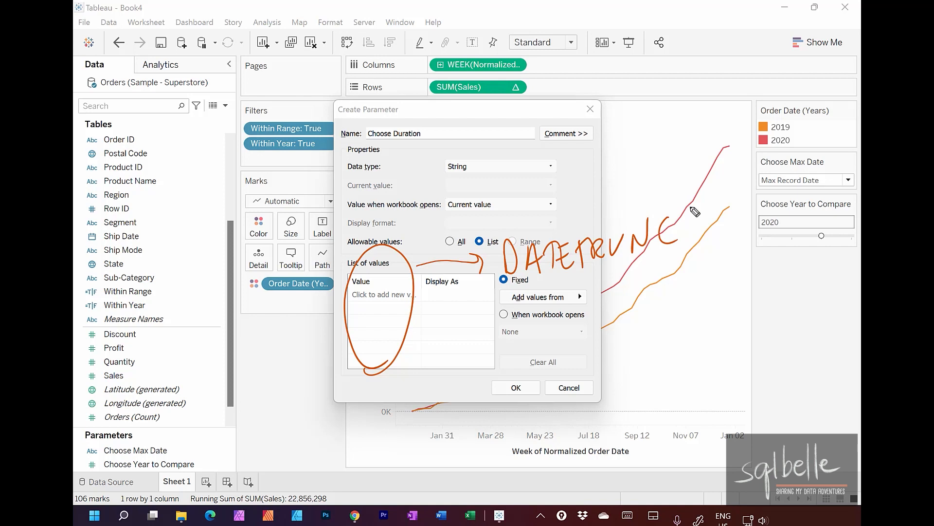
- Add the list values year and quarter, displayed as "Year to Date" and "Quarter to Date"
click(390, 295)
text(year)
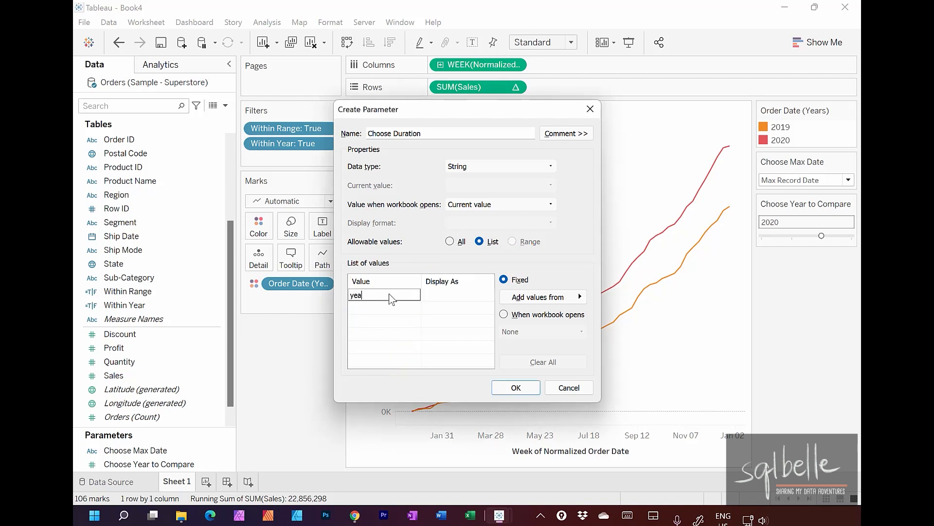
click(430, 296)
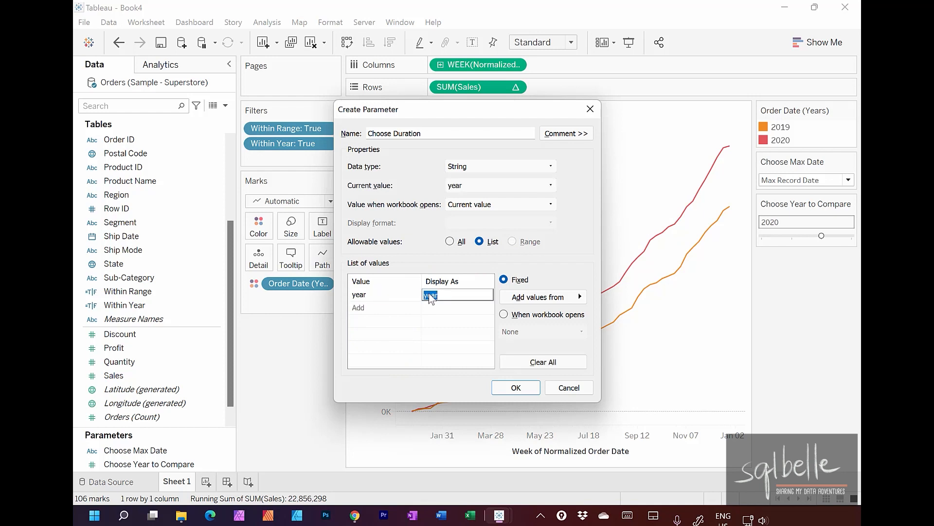
text(Year to Date)
click(374, 307)
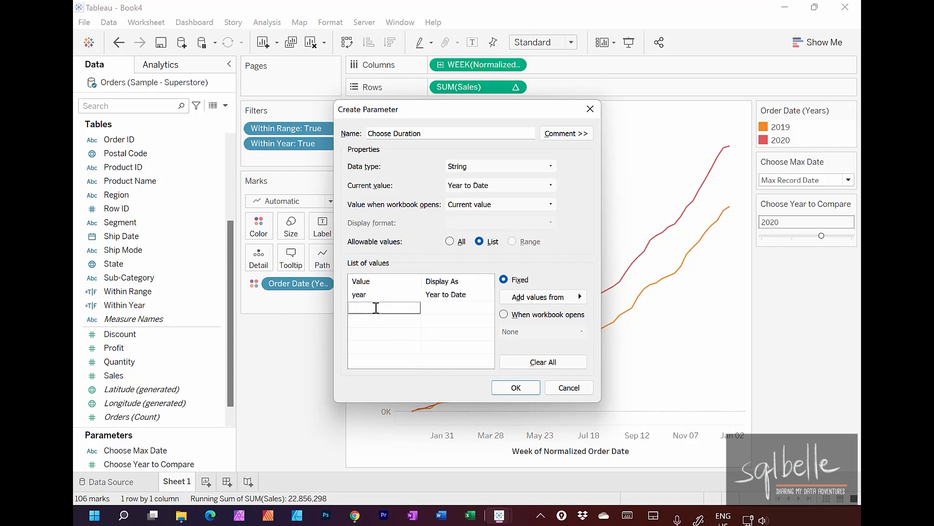
text(quarter)
click(433, 311)
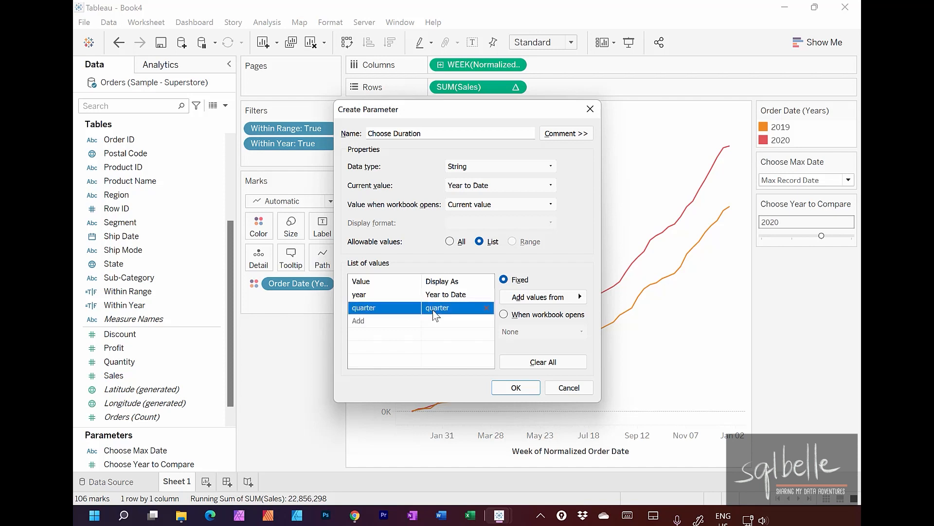
click(433, 308)
text(Quarter to Date)
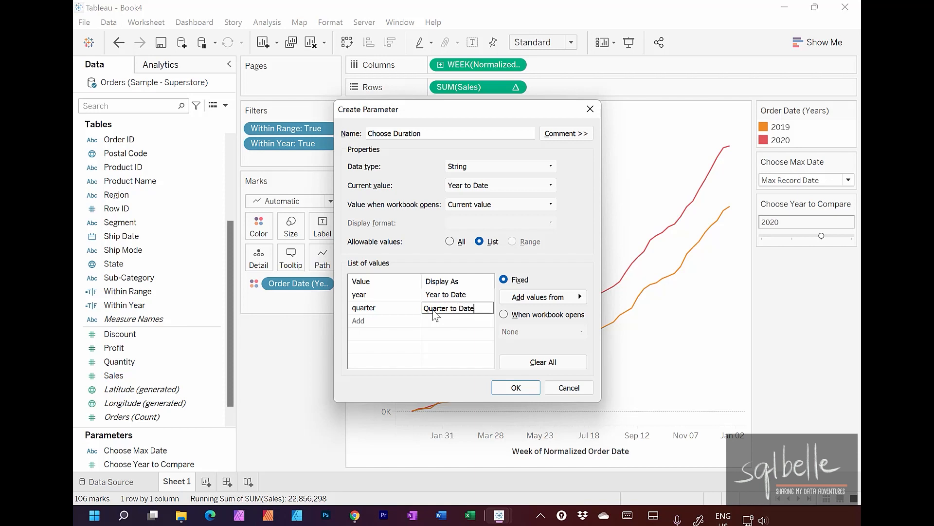
- Add the list value month, displayed as "Month to Date", and create the Choose Duration parameter
click(393, 325)
text(month)
click(433, 321)
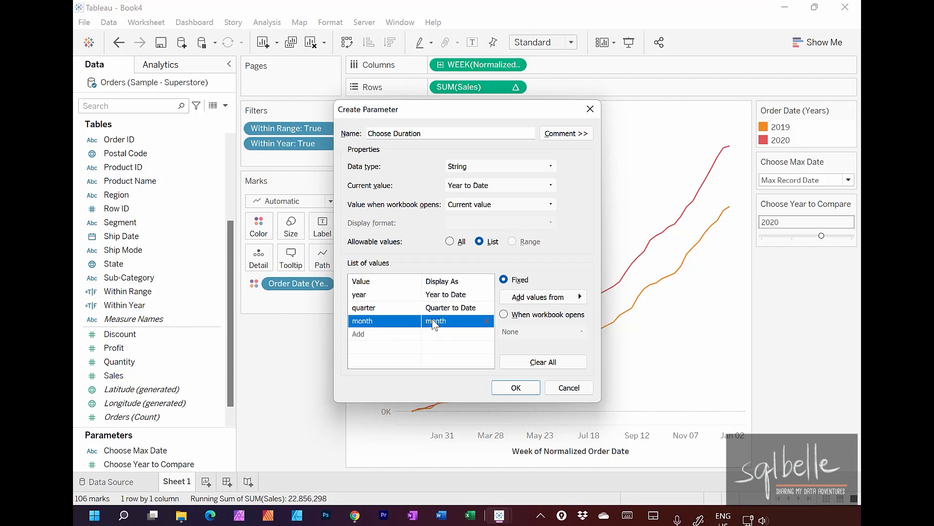
click(435, 321)
text(Month)
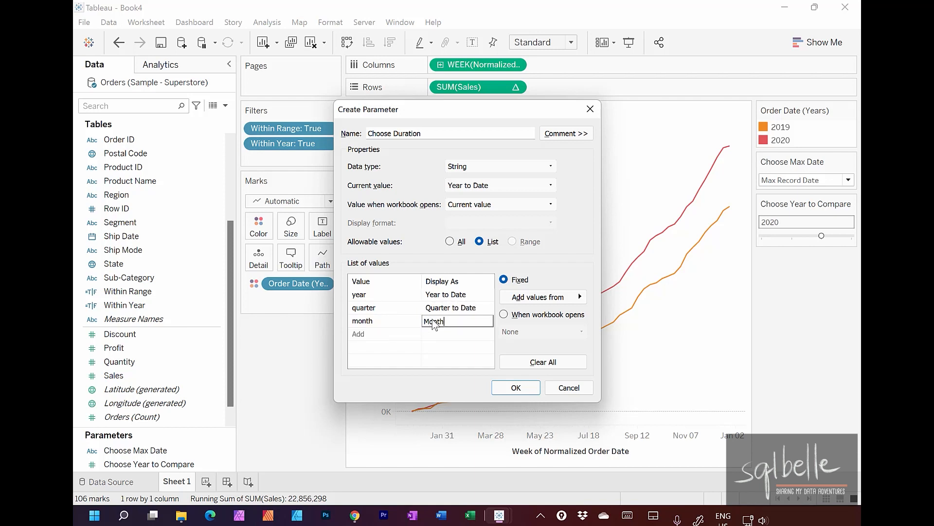
text( to Date)
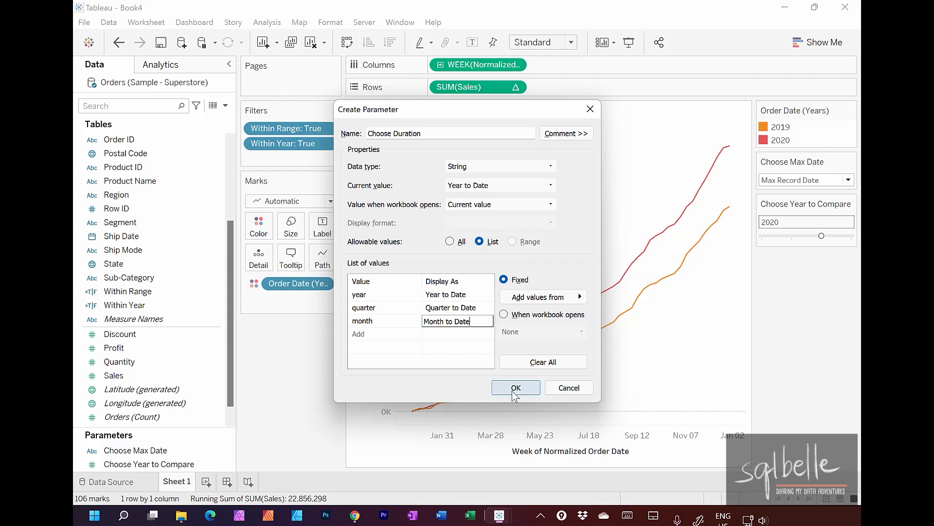
click(515, 388)
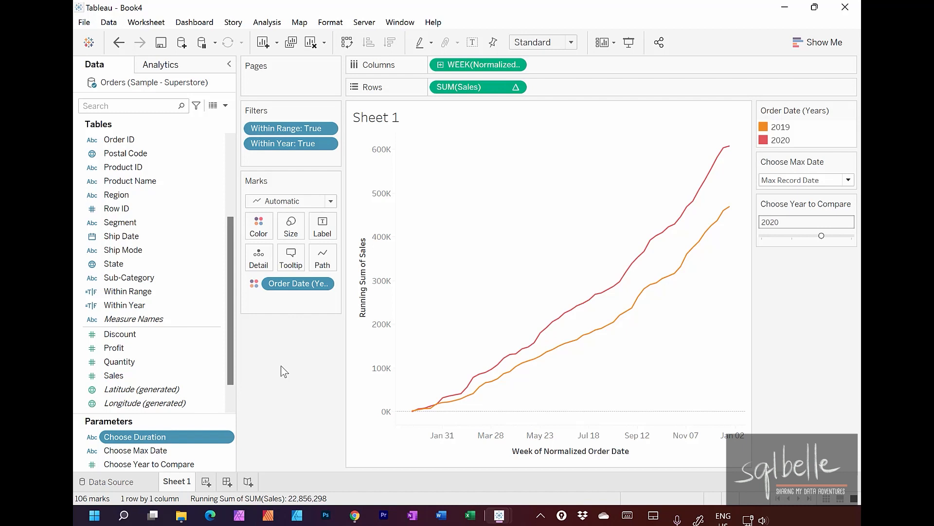
- Start a new calculated field named "First Date in Range"
click(278, 355)
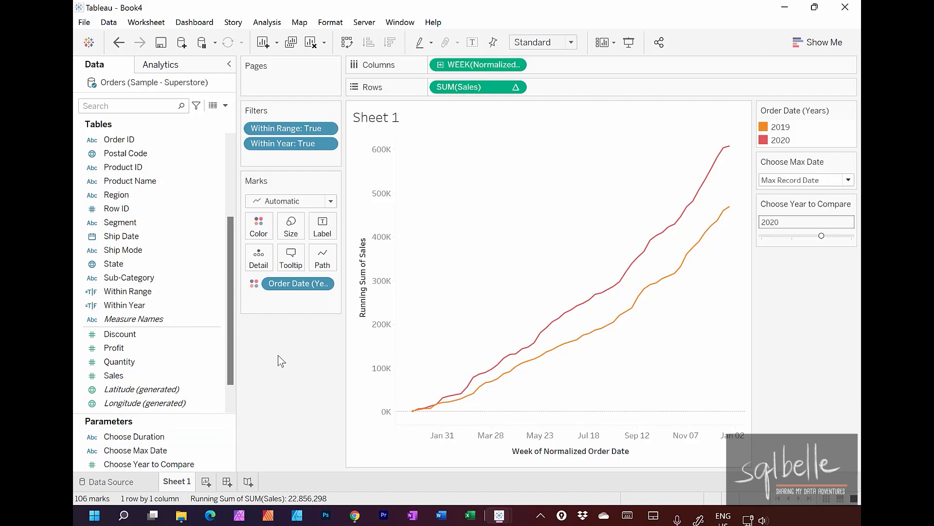
scroll(204, 302, up, 3)
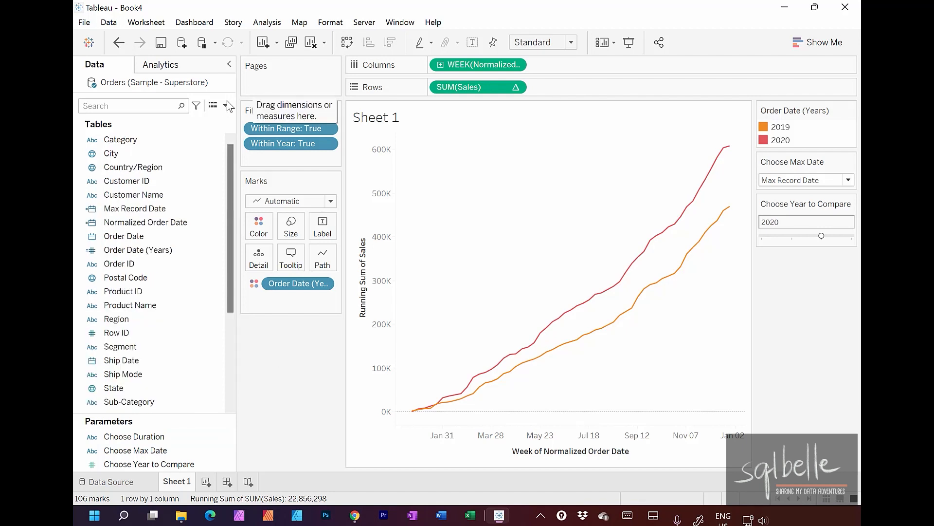
click(226, 106)
click(211, 119)
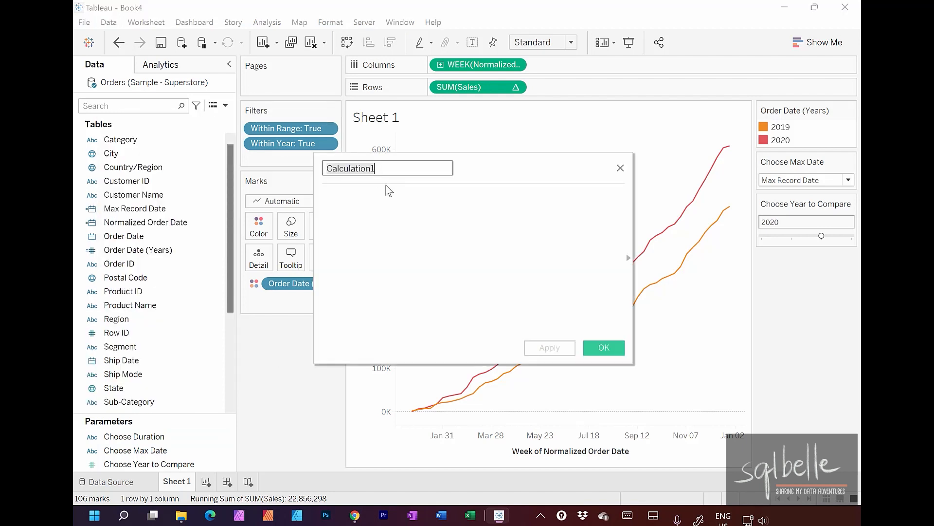
text(Fir)
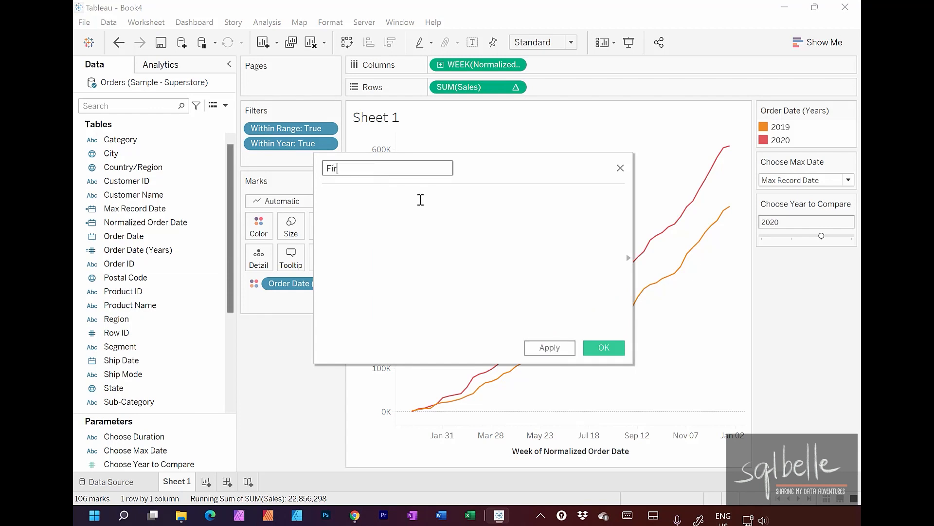
text(st Date in Range)
- Enter the First Date in Range formula as DATETRUNC([Choose Duration],[Max Record Date])
click(419, 237)
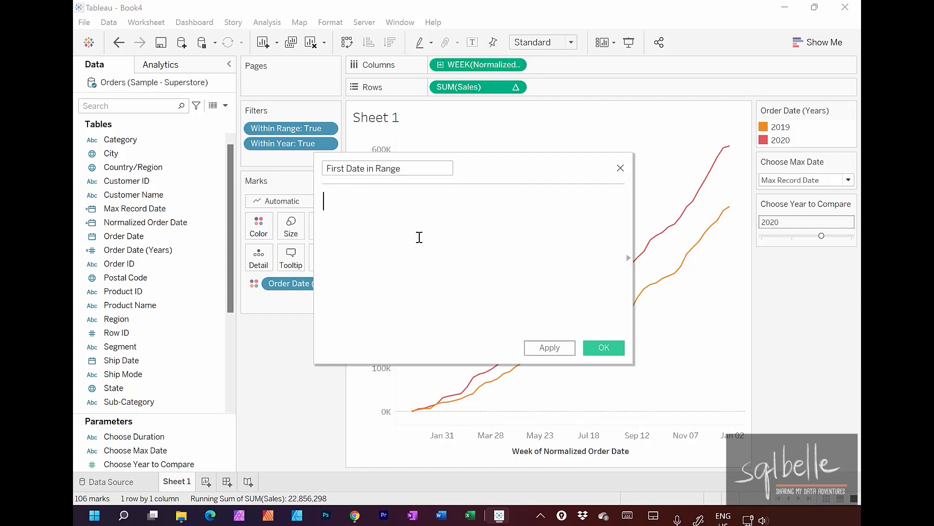
text(DATETRUNC)
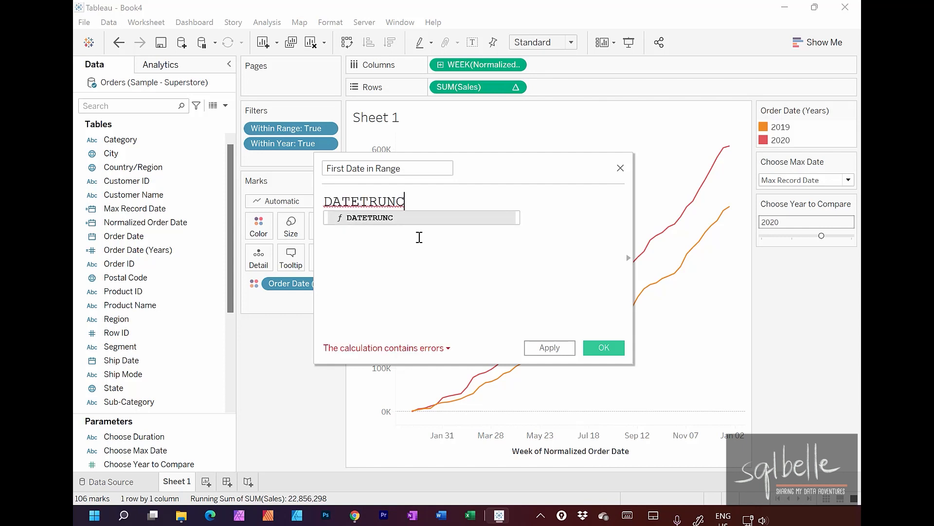
text(()
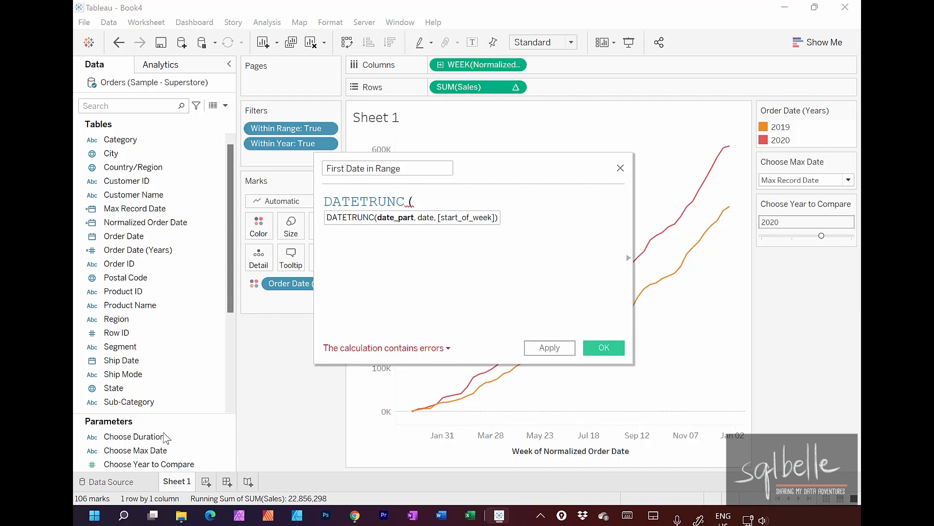
drag(134, 436, 471, 252)
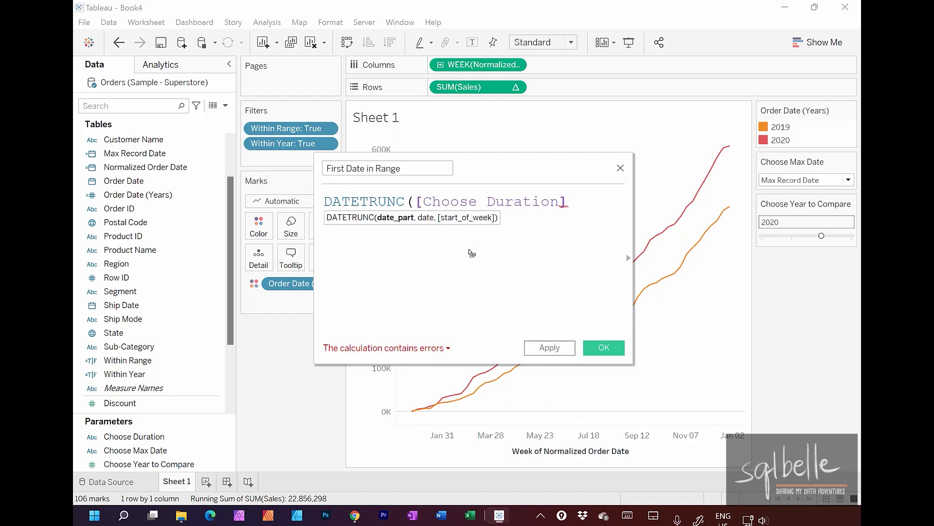
text(,)
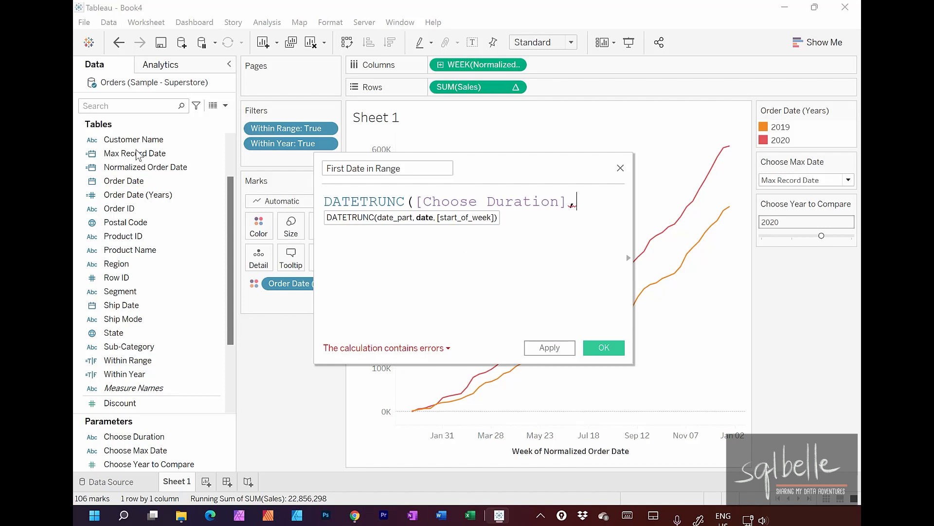
drag(118, 153, 564, 202)
text())
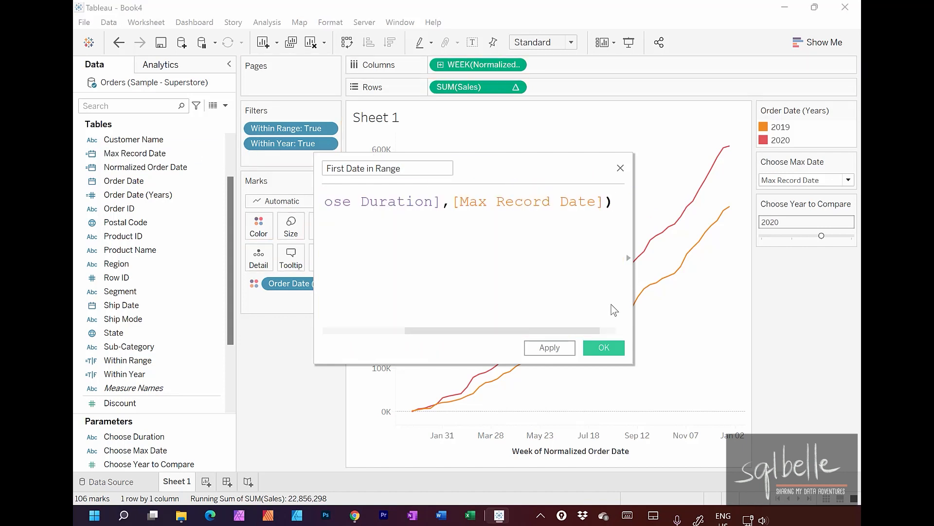
- Examine the DATETRUNC description and its 'quarter' example in the function reference, then close the reference
click(628, 258)
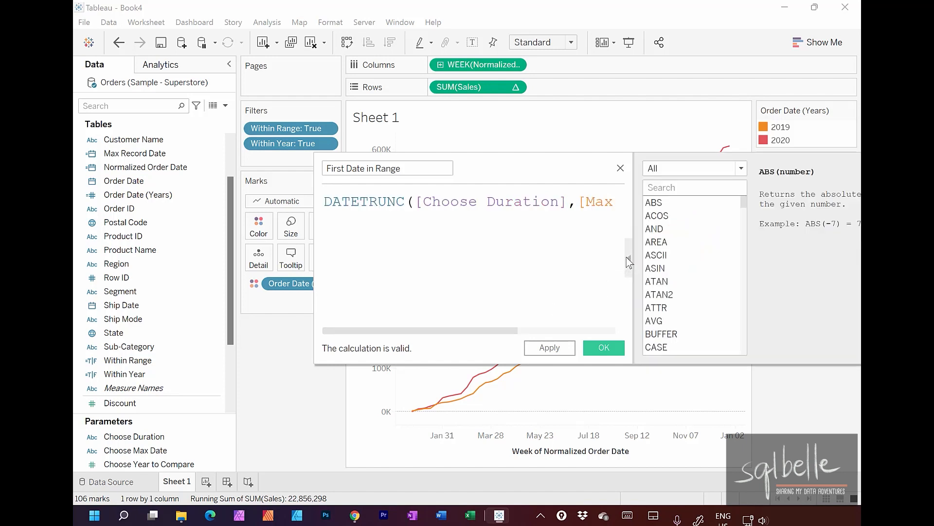
click(369, 202)
drag(536, 172, 321, 177)
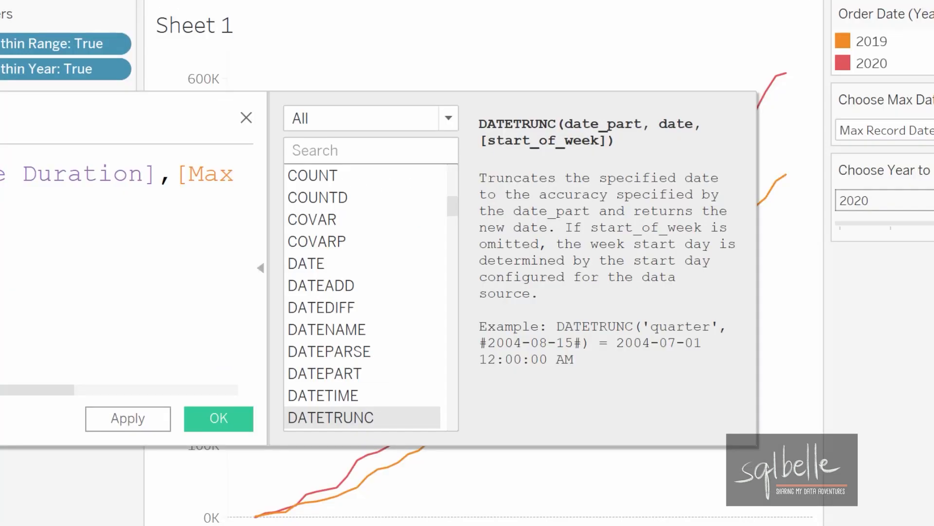
mouse_move(675, 274)
mouse_down()
mouse_move(610, 310)
mouse_move(627, 303)
mouse_up()
drag(538, 167, 509, 168)
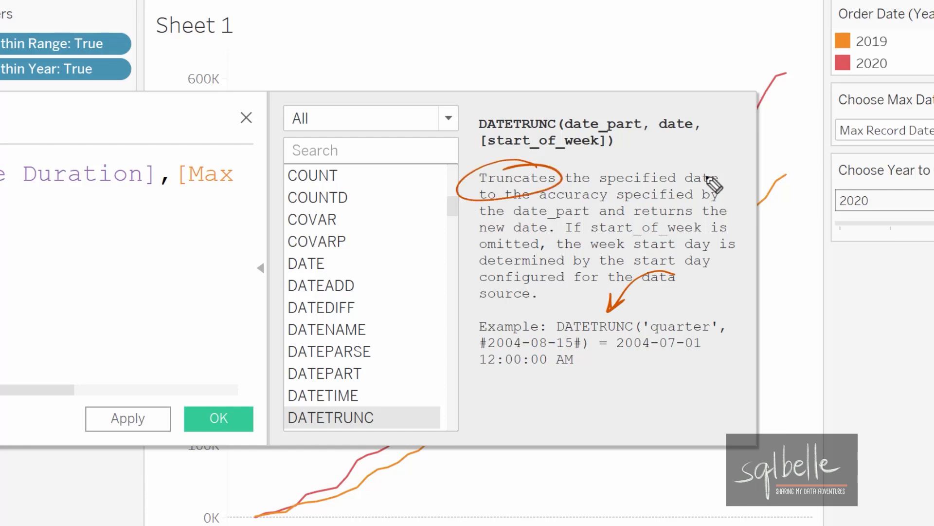
drag(526, 223, 584, 215)
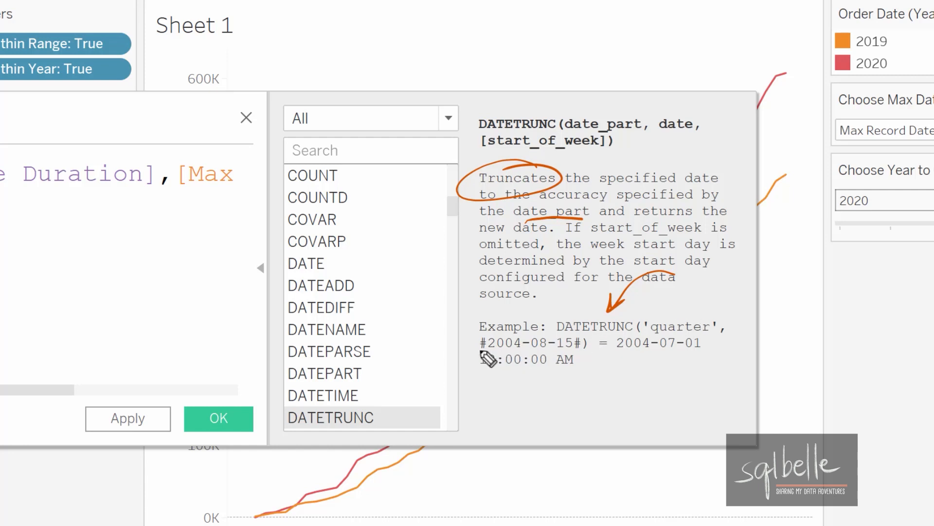
drag(481, 352, 580, 355)
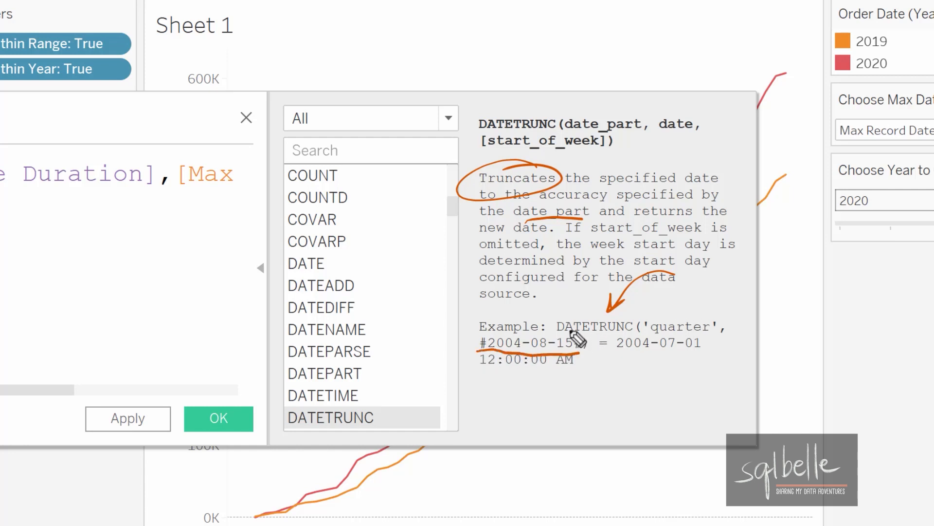
mouse_move(736, 306)
mouse_down()
mouse_move(695, 309)
mouse_move(761, 309)
mouse_move(635, 309)
mouse_up()
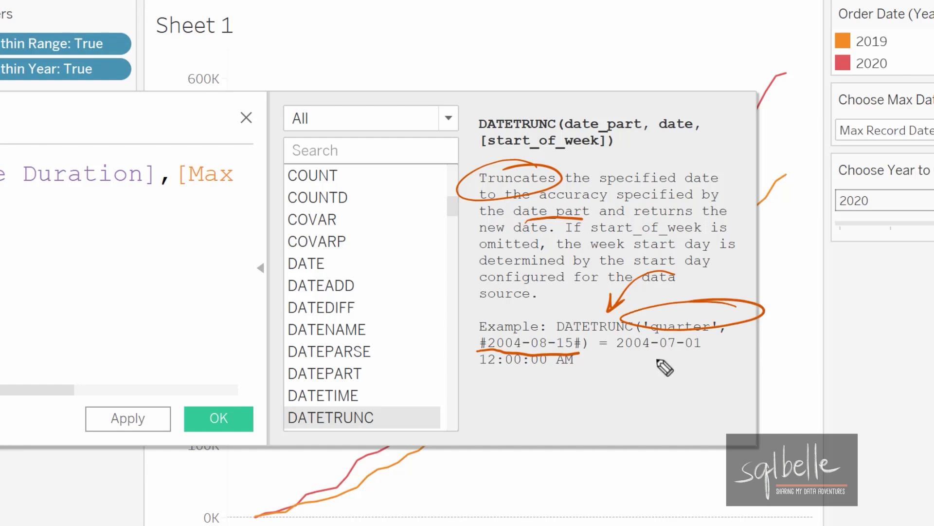
mouse_move(672, 452)
mouse_down()
mouse_move(662, 372)
mouse_move(681, 371)
mouse_up()
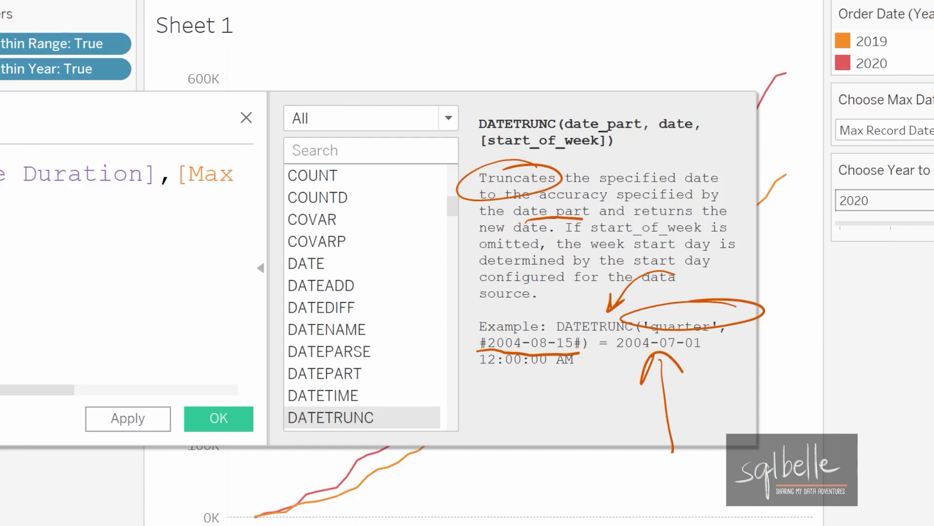
drag(472, 388, 574, 384)
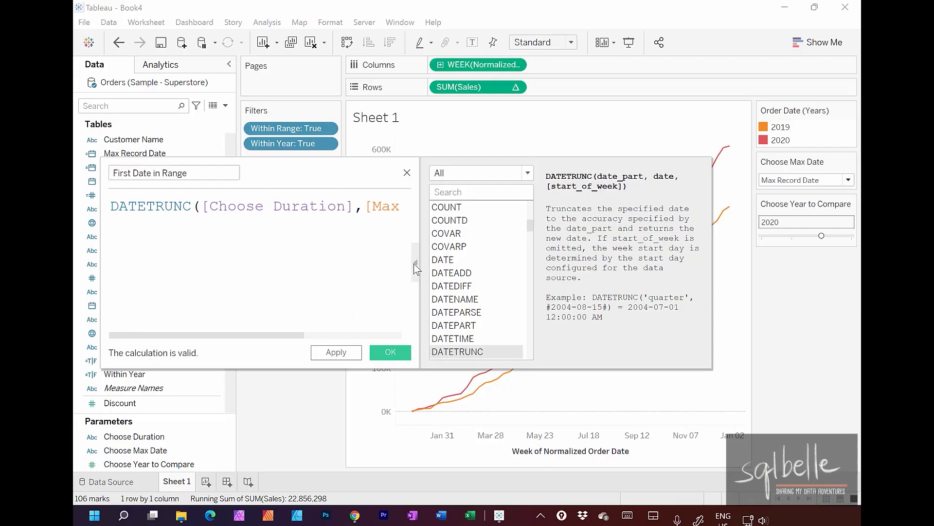
click(261, 268)
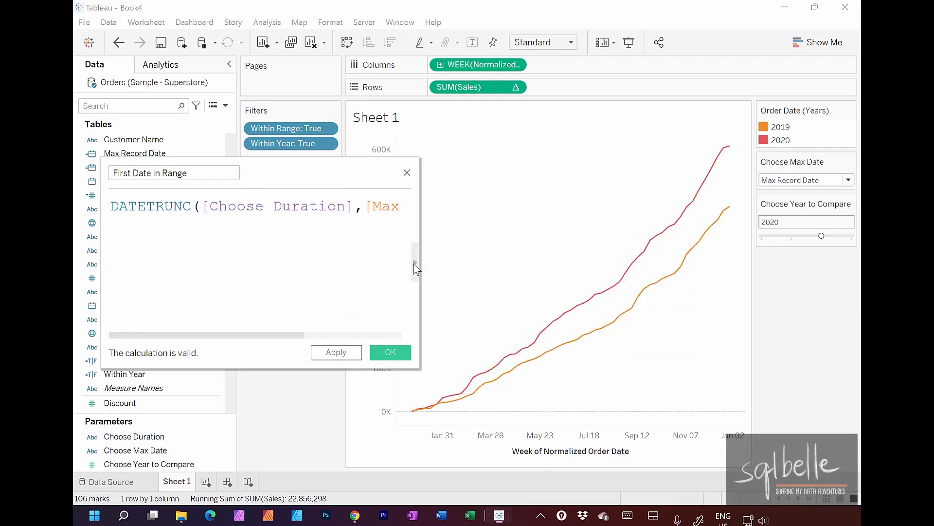
- Widen the calculation editor, wrap the DATETRUNC formula in DATE( ), and save the First Date in Range field
drag(423, 290, 627, 290)
drag(437, 176, 548, 188)
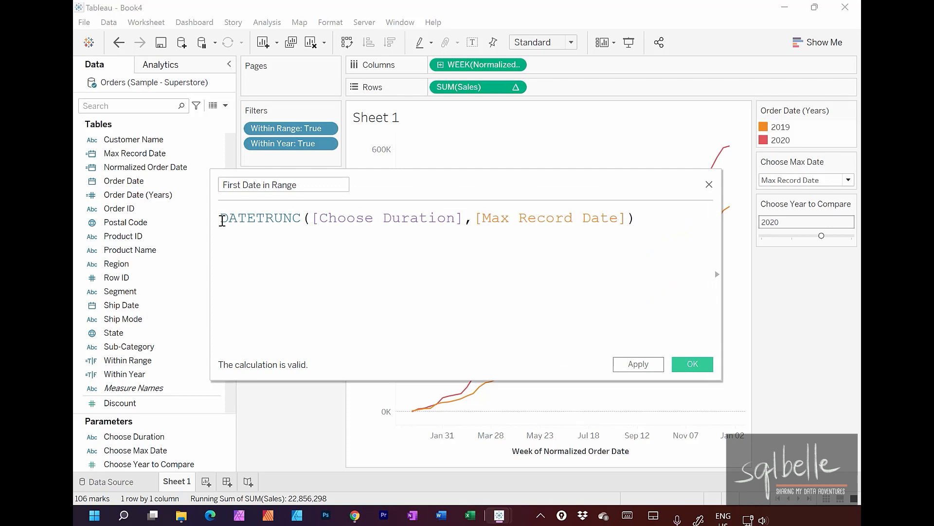
click(223, 221)
text(DATE()
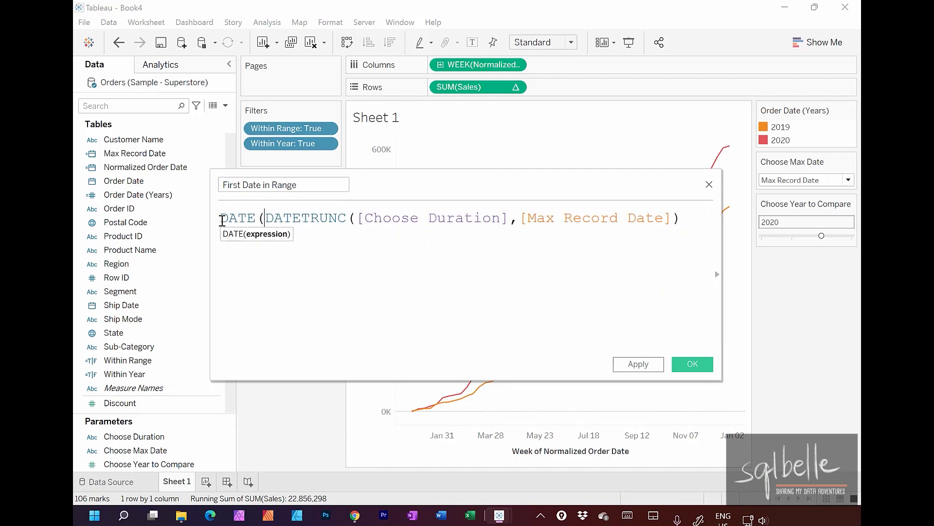
click(693, 219)
text())
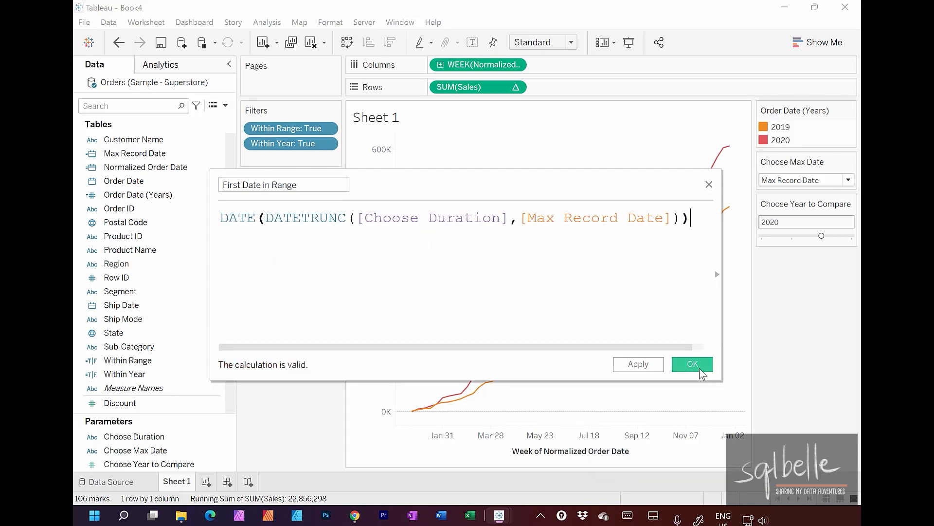
click(693, 364)
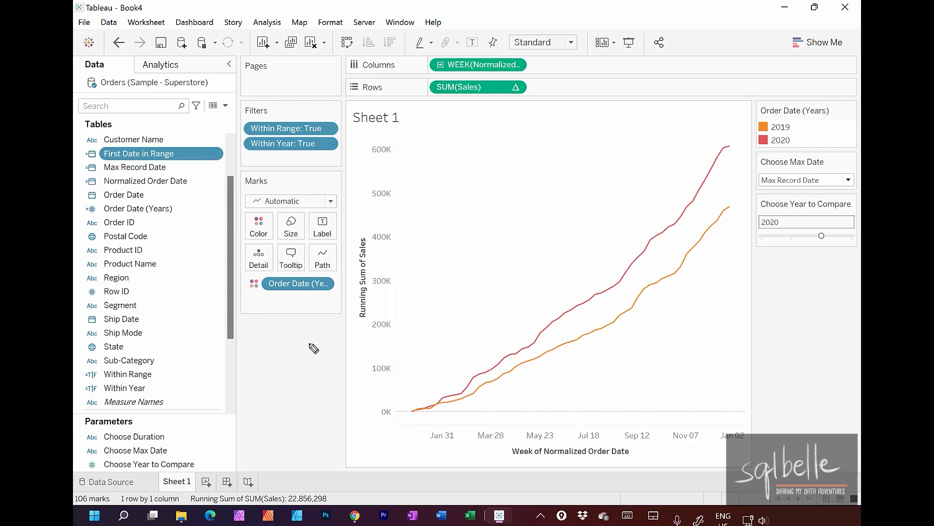
mouse_move(389, 139)
mouse_down()
mouse_move(288, 116)
mouse_move(200, 151)
mouse_up()
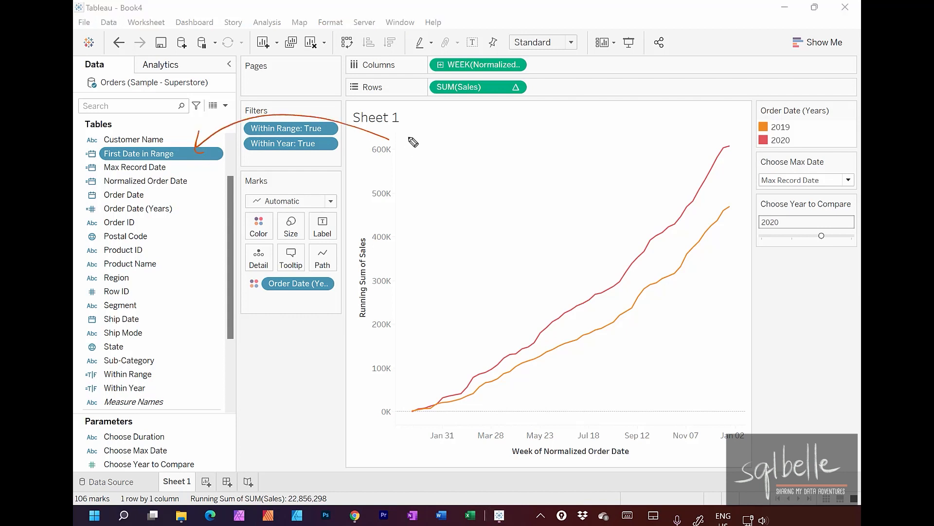
mouse_move(410, 139)
mouse_down()
mouse_move(417, 162)
mouse_move(455, 167)
mouse_move(522, 135)
mouse_move(539, 156)
mouse_move(596, 141)
mouse_move(610, 123)
mouse_up()
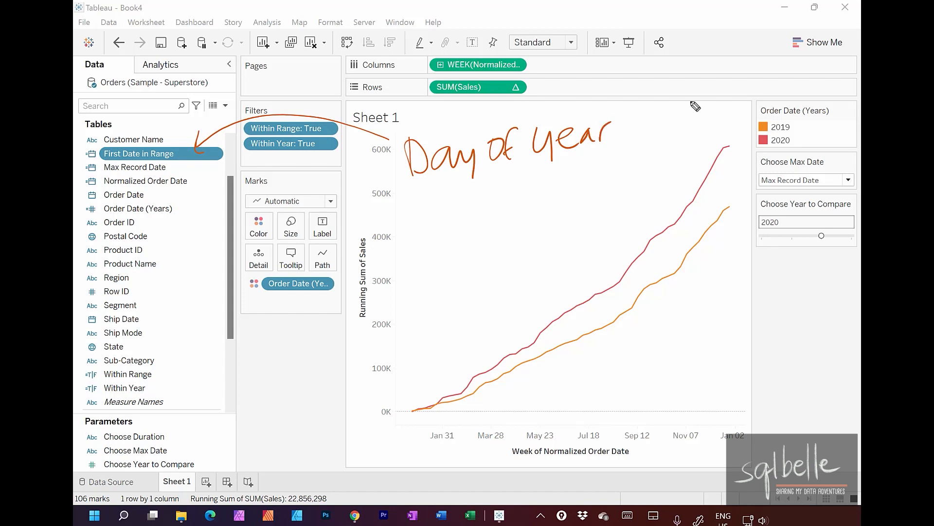
mouse_move(660, 93)
mouse_down()
mouse_move(657, 134)
mouse_move(701, 122)
mouse_up()
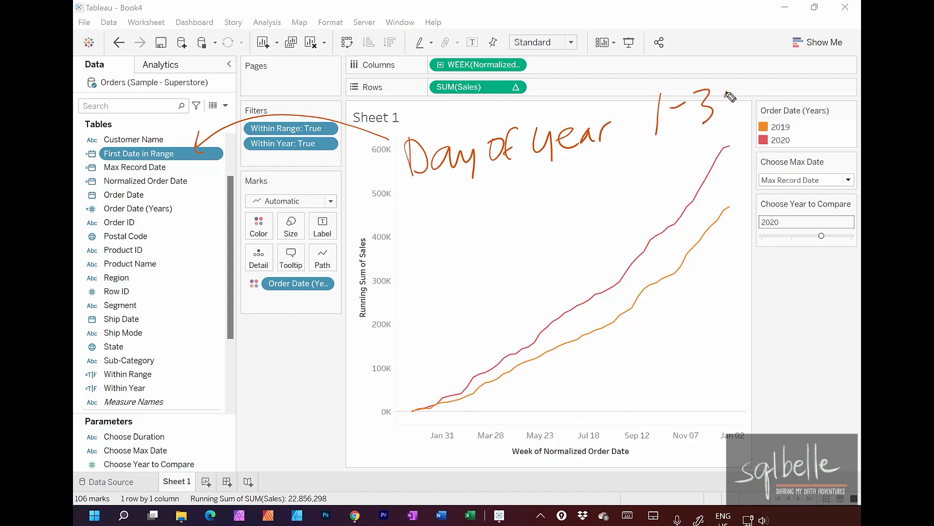
mouse_move(735, 93)
mouse_down()
mouse_move(750, 98)
mouse_move(740, 117)
mouse_up()
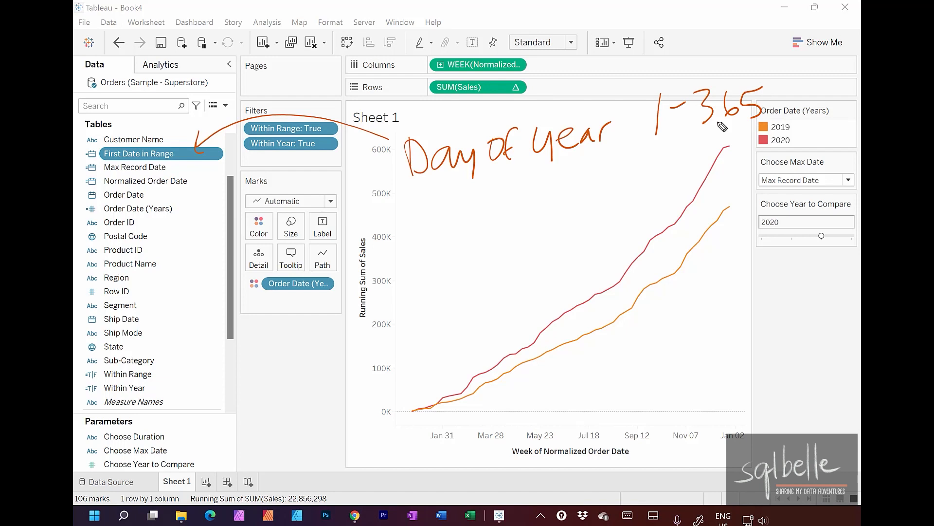
mouse_move(437, 179)
mouse_down()
mouse_move(411, 229)
mouse_move(175, 166)
mouse_up()
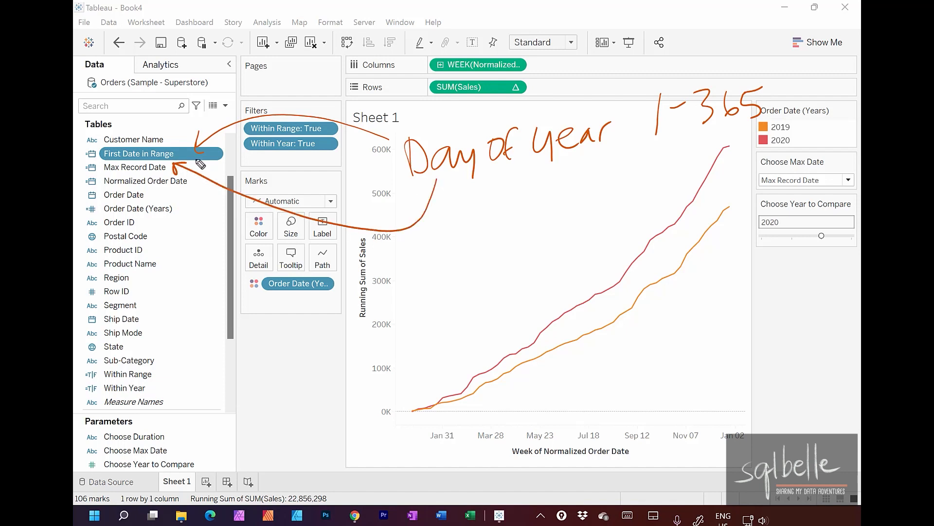
mouse_move(99, 185)
mouse_down()
mouse_move(95, 218)
mouse_move(92, 193)
mouse_up()
drag(157, 204, 365, 314)
drag(350, 293, 357, 335)
mouse_move(390, 289)
mouse_down()
mouse_move(397, 331)
mouse_move(443, 335)
mouse_up()
drag(463, 291, 461, 292)
mouse_move(482, 279)
mouse_down()
mouse_move(471, 321)
mouse_move(529, 311)
mouse_up()
drag(543, 297, 546, 312)
drag(549, 309, 564, 285)
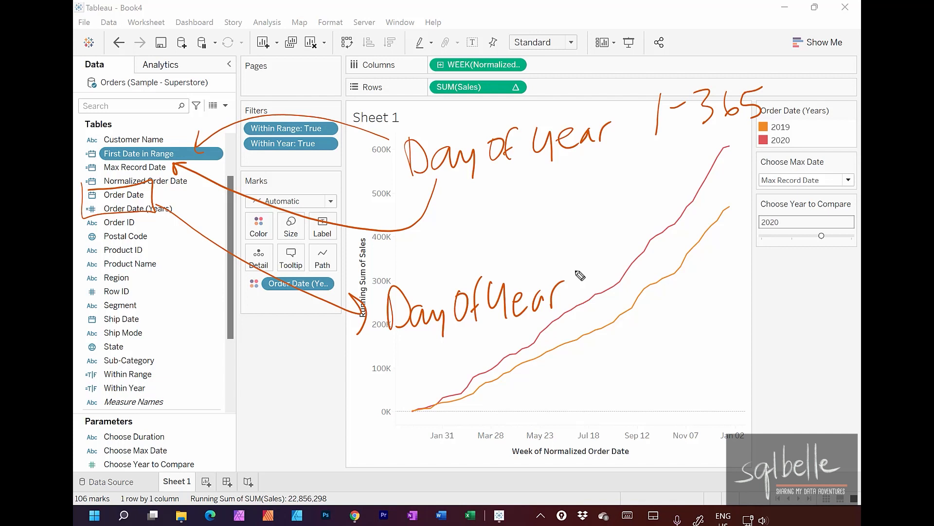
key(Escape)
- Show the Choose Duration parameter control on the sheet
click(227, 437)
right_click(227, 437)
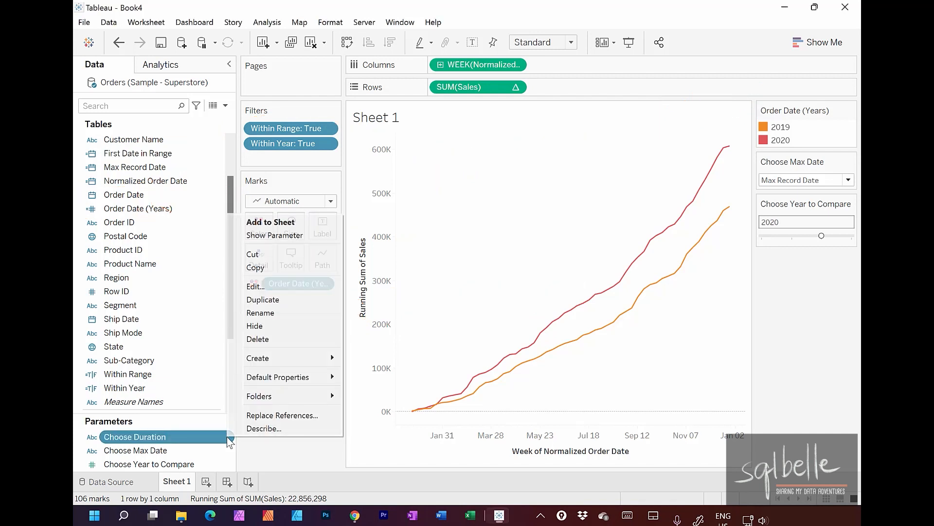
click(281, 235)
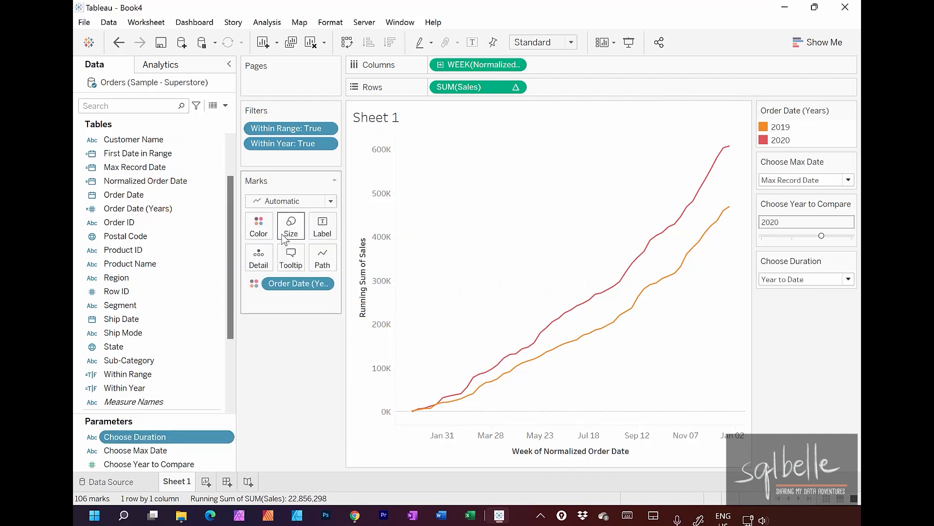
- Start a new calculated field named "DayOfYear - Start Date"
click(225, 105)
click(206, 120)
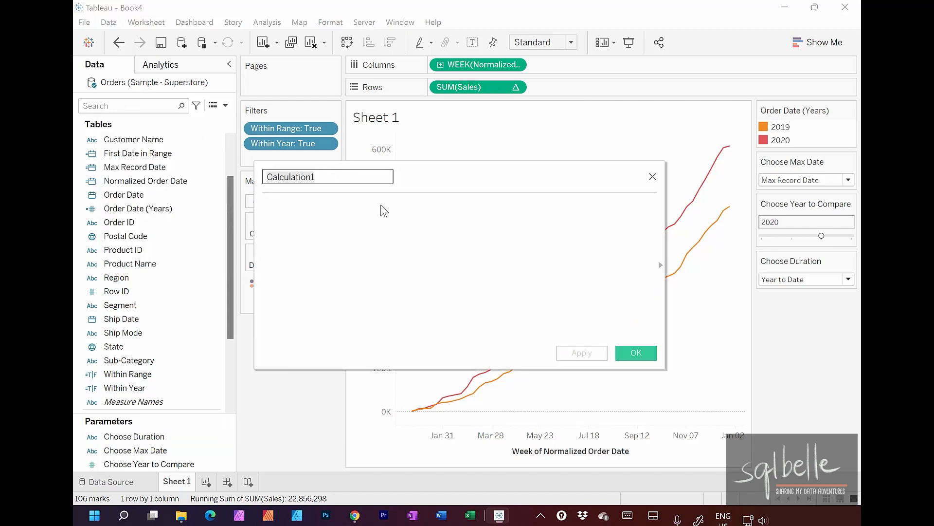
text(D)
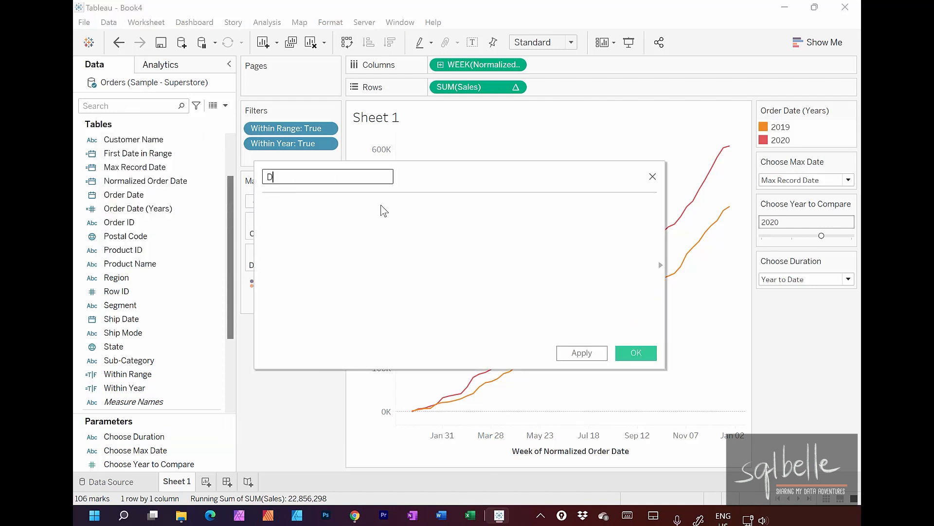
text(ayOfYear - Start Date)
- Define DayOfYear - Start Date as DATEPART('dayofyear', [First Date in Range]) and save the field
click(371, 215)
text(DATEPAR)
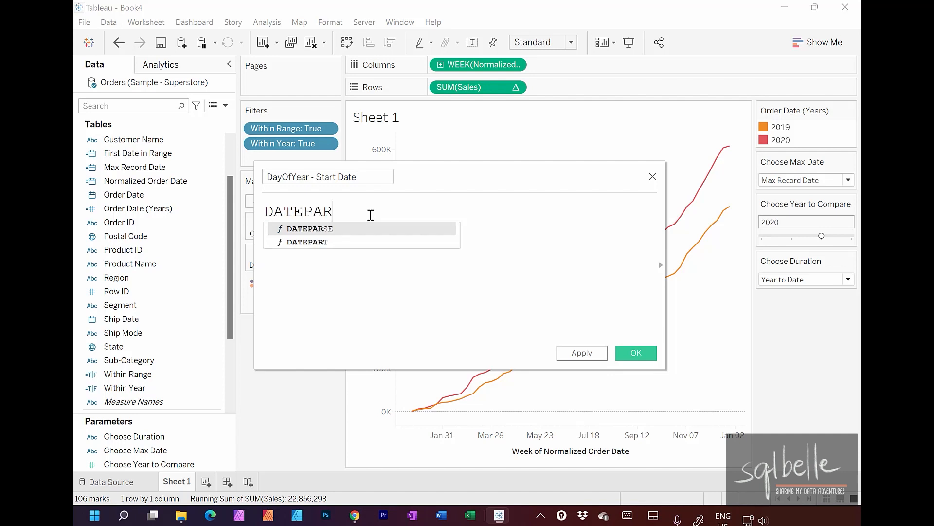
text(T ('day)
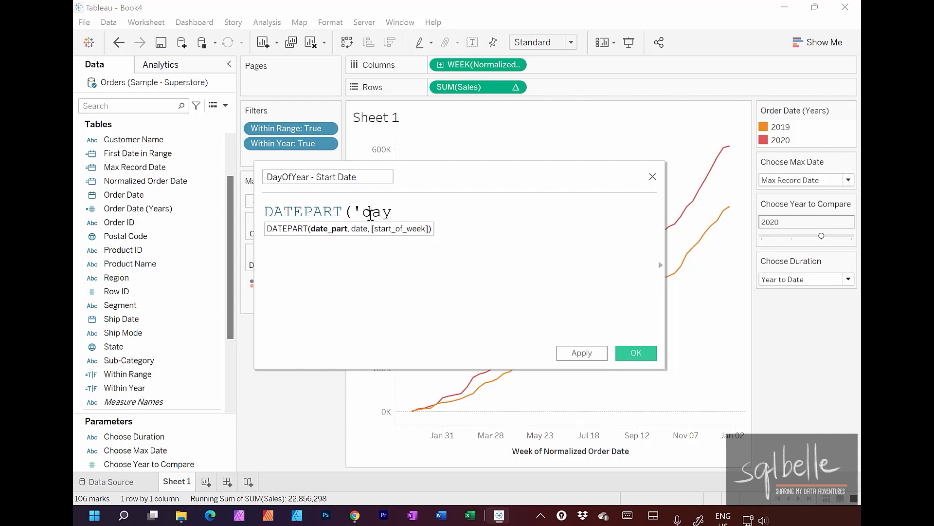
text(ofyear',)
drag(138, 153, 525, 219)
text())
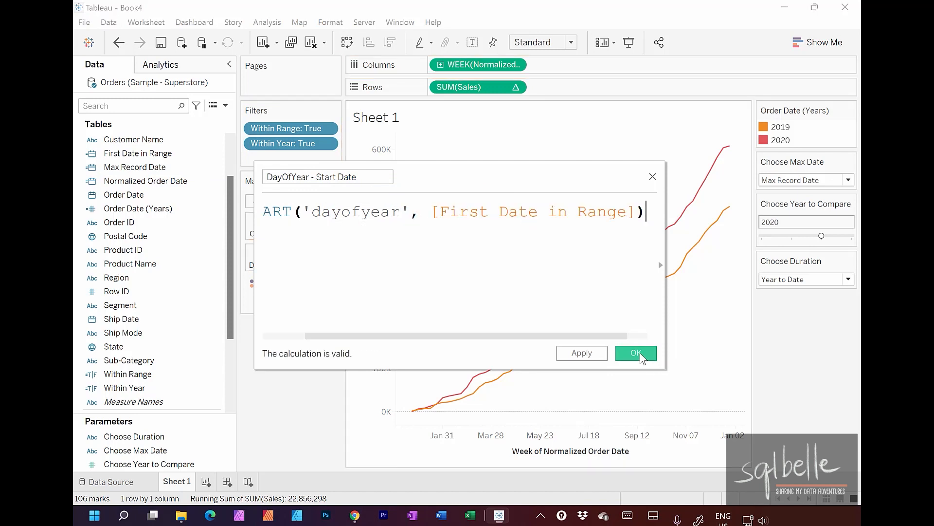
click(636, 352)
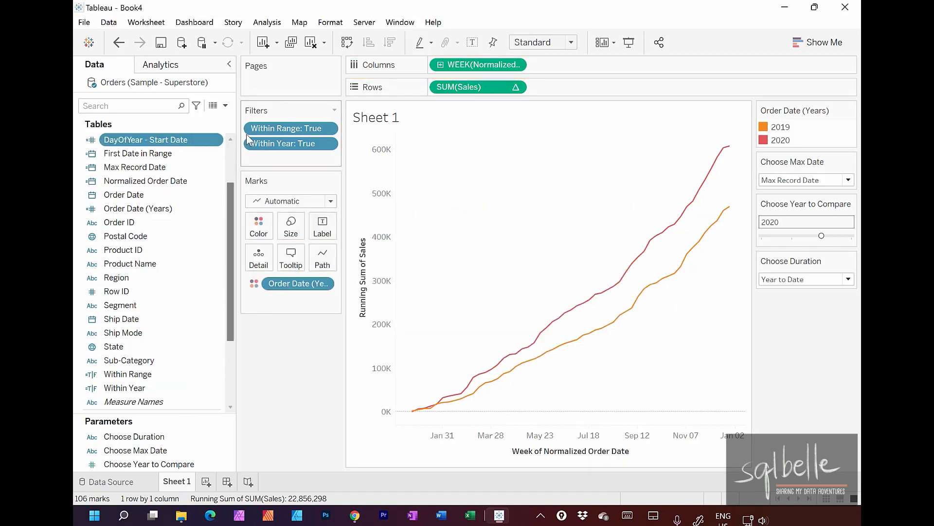
- Start a new calculated field named "DayOfYear - End Date"
click(226, 106)
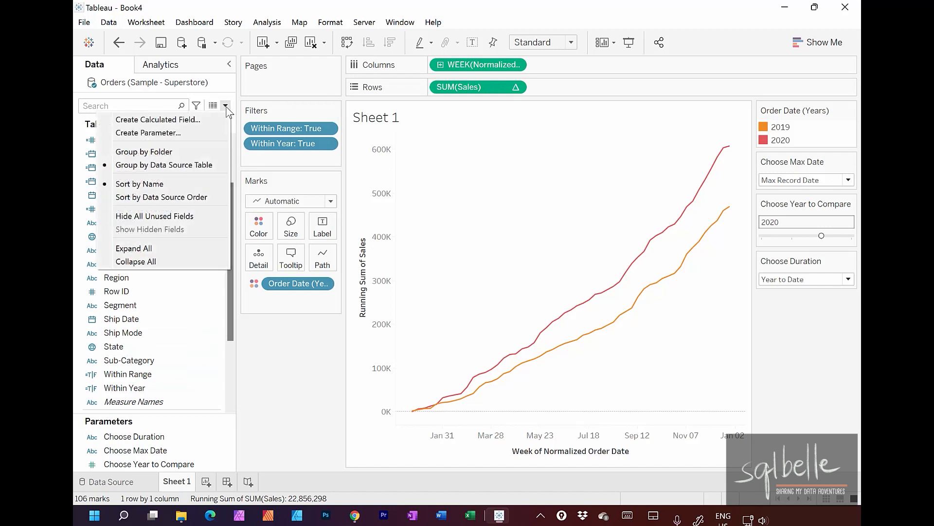
click(217, 117)
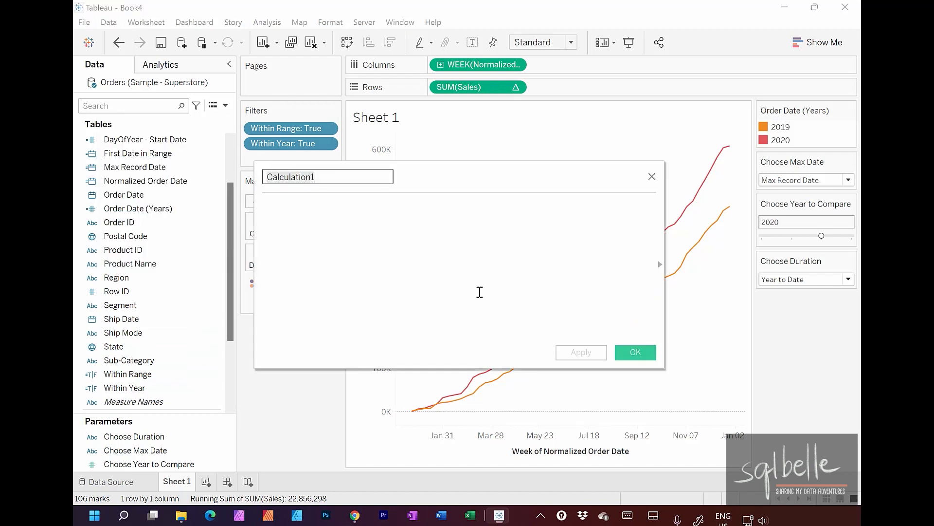
text(DayOf)
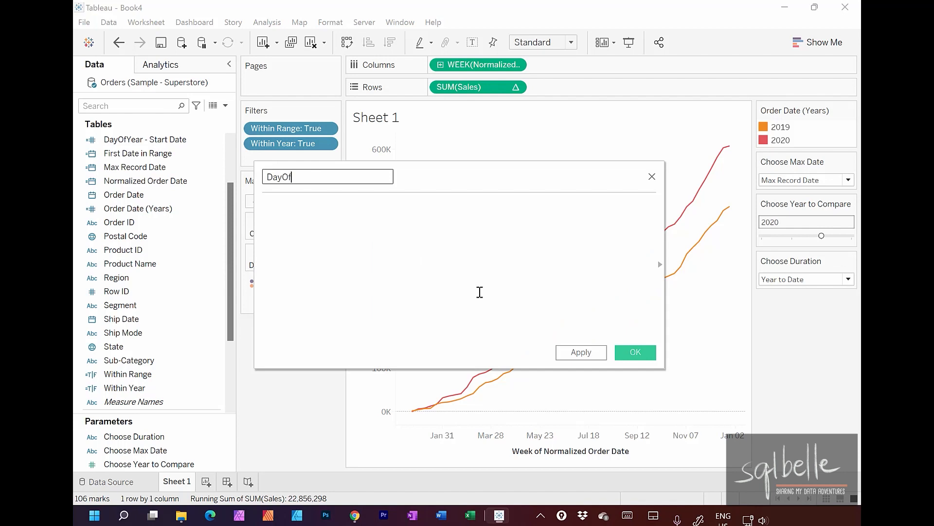
text(Year - End Date)
- Save DayOfYear - End Date with the formula DATEPART('dayofyear', [Max Record Date]) and move the field among the dimensions
click(380, 223)
text(DATE)
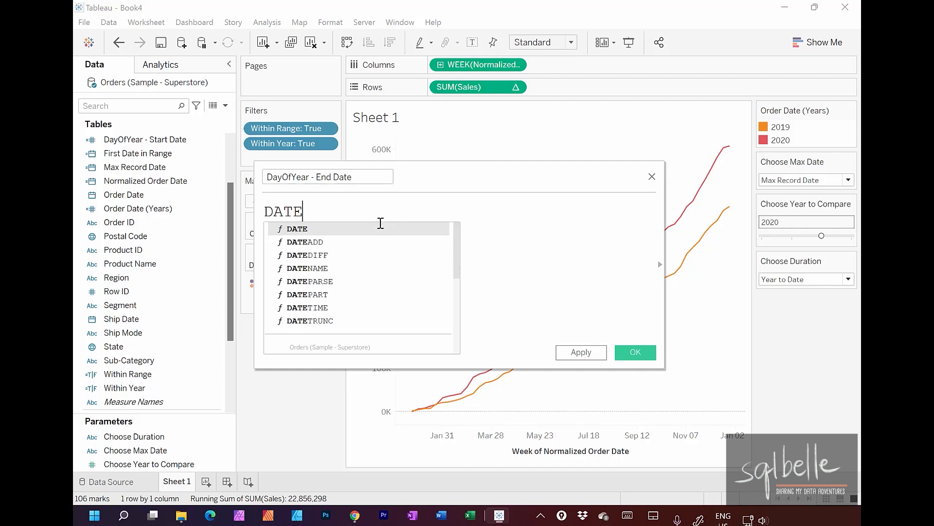
text(PART('day)
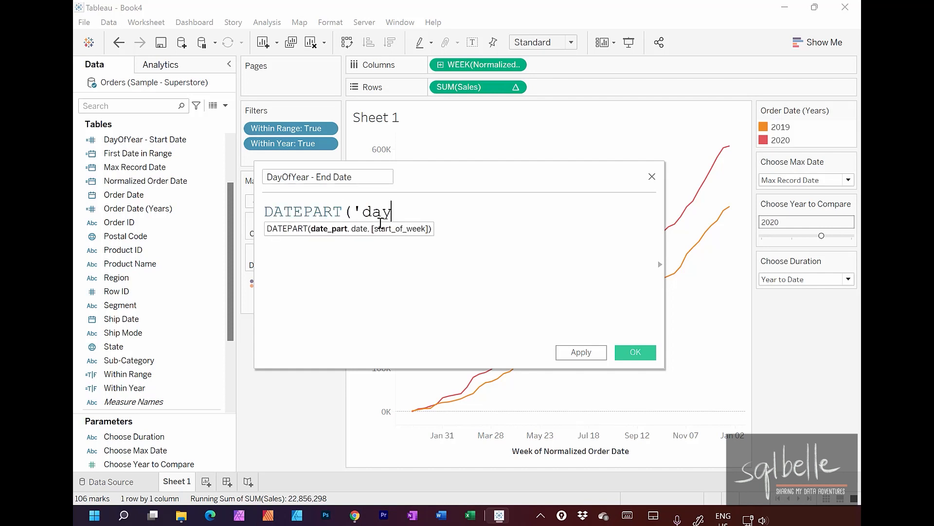
text(ofyear',)
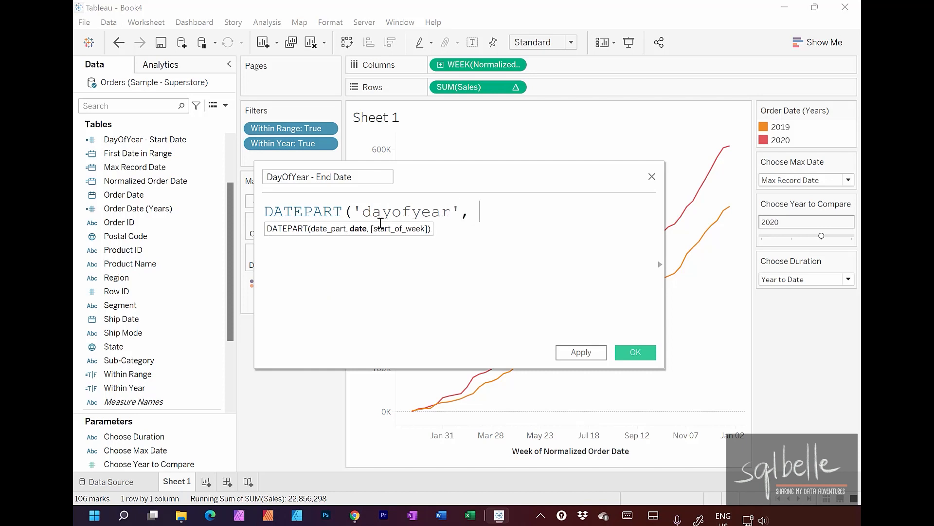
drag(135, 166, 486, 226)
text())
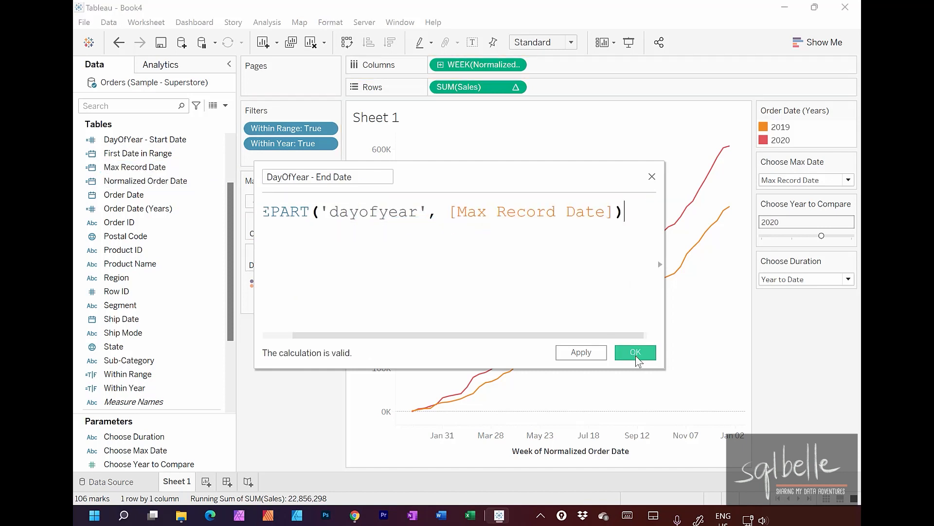
click(635, 354)
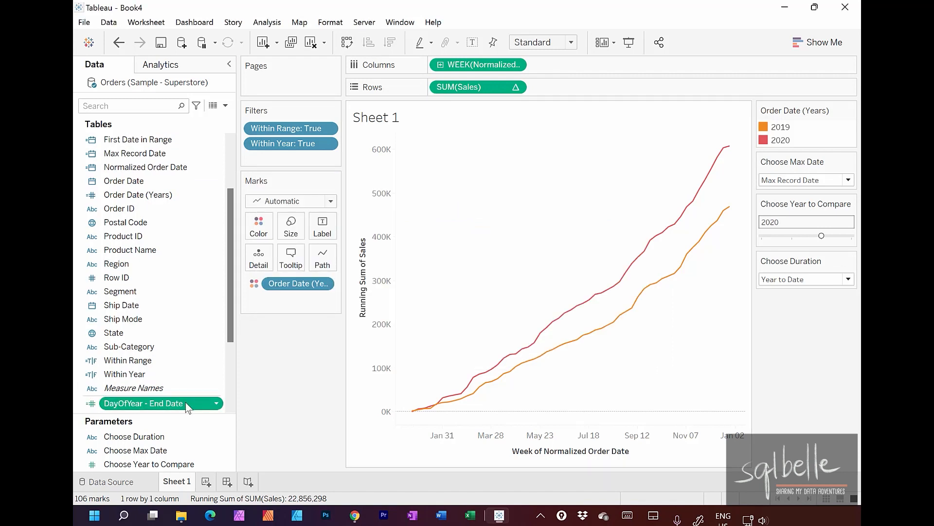
drag(186, 403, 189, 321)
key(ctrl+2)
mouse_move(195, 117)
mouse_down()
mouse_move(178, 115)
mouse_move(245, 150)
mouse_move(185, 122)
mouse_up()
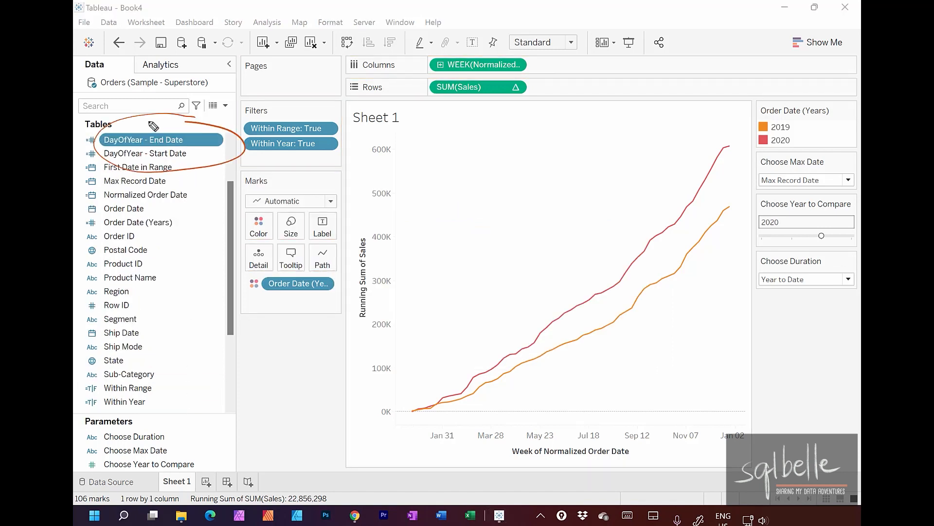
drag(194, 157, 431, 199)
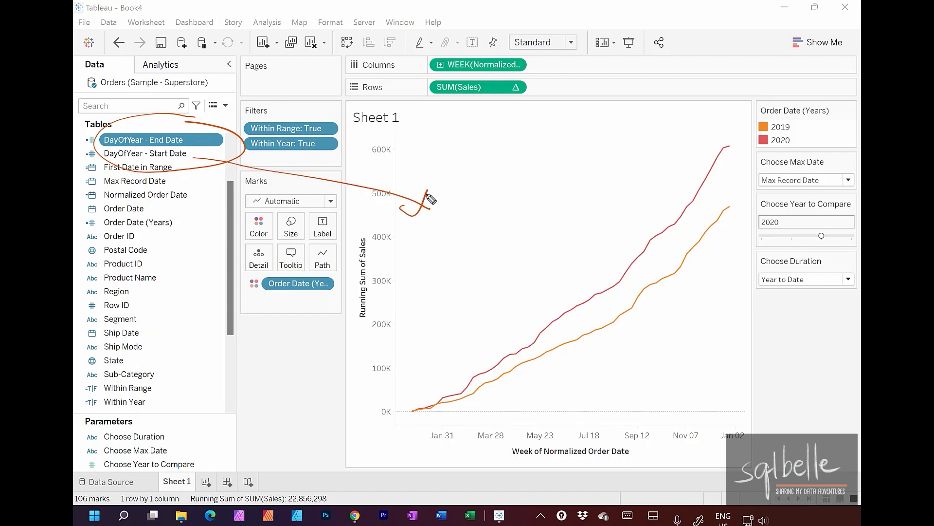
mouse_move(407, 246)
mouse_down()
mouse_move(408, 275)
mouse_move(428, 262)
mouse_up()
mouse_move(518, 261)
mouse_down()
mouse_move(608, 259)
mouse_move(598, 281)
mouse_up()
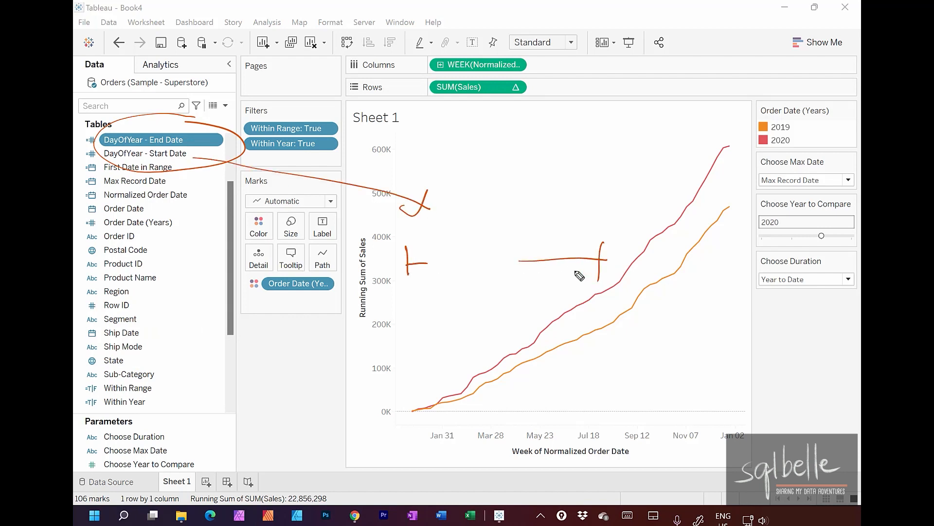
mouse_move(151, 201)
mouse_down()
mouse_move(115, 199)
mouse_move(158, 207)
mouse_move(148, 201)
mouse_move(200, 287)
mouse_move(498, 294)
mouse_up()
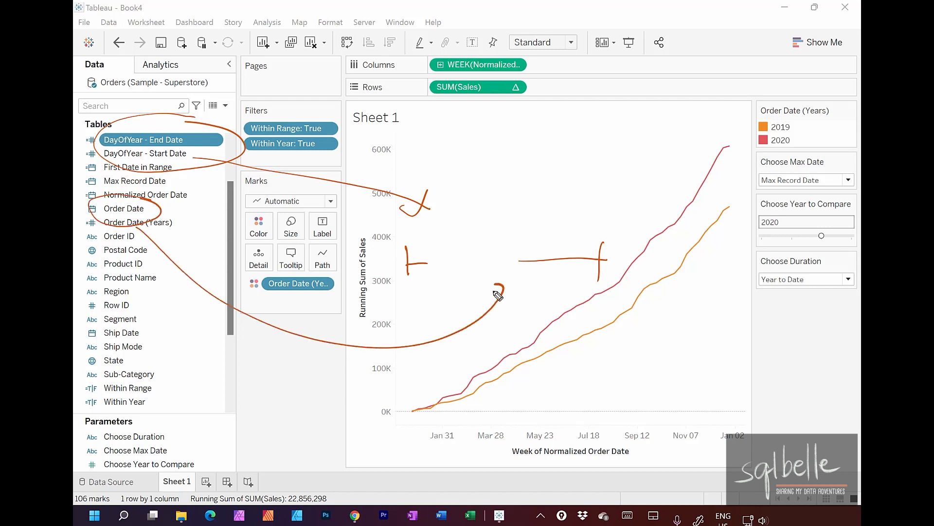
key(Escape)
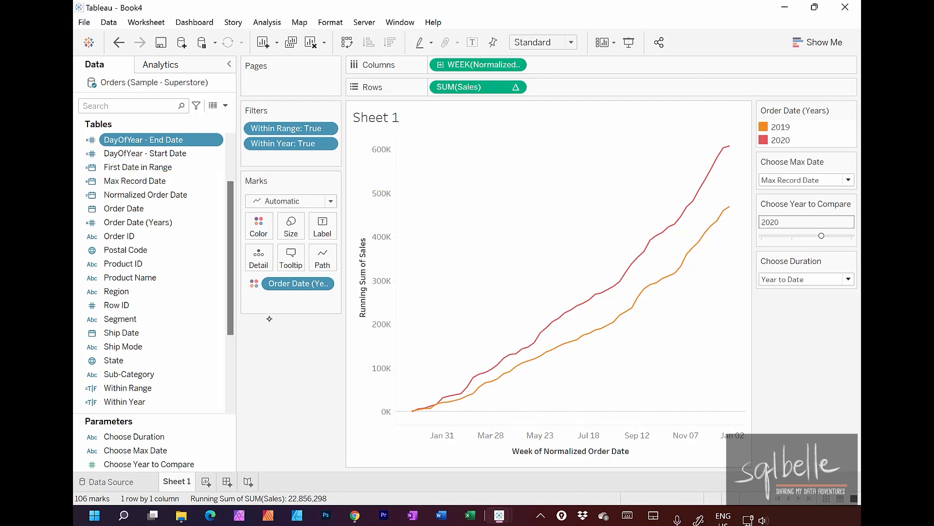
- Start a new calculated field named "Within Duration"
click(225, 106)
click(141, 118)
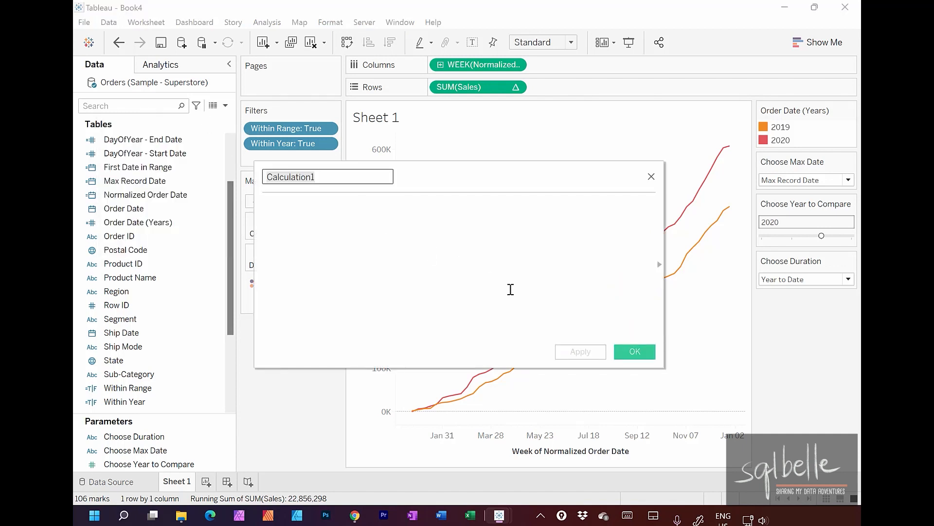
key(BackSpace)
text(Within Dura)
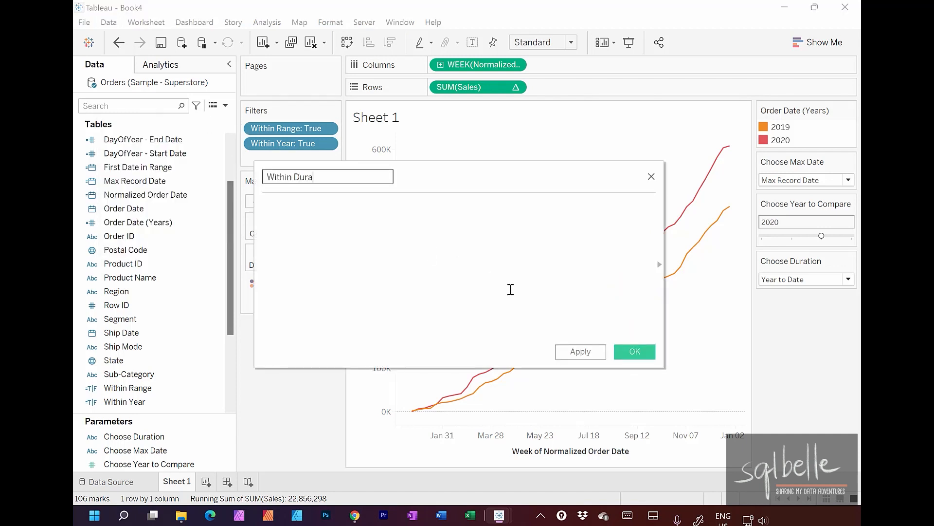
text(tion)
- Begin the Within Duration formula with DATEPART('dayofyear', [Order Date]
click(342, 216)
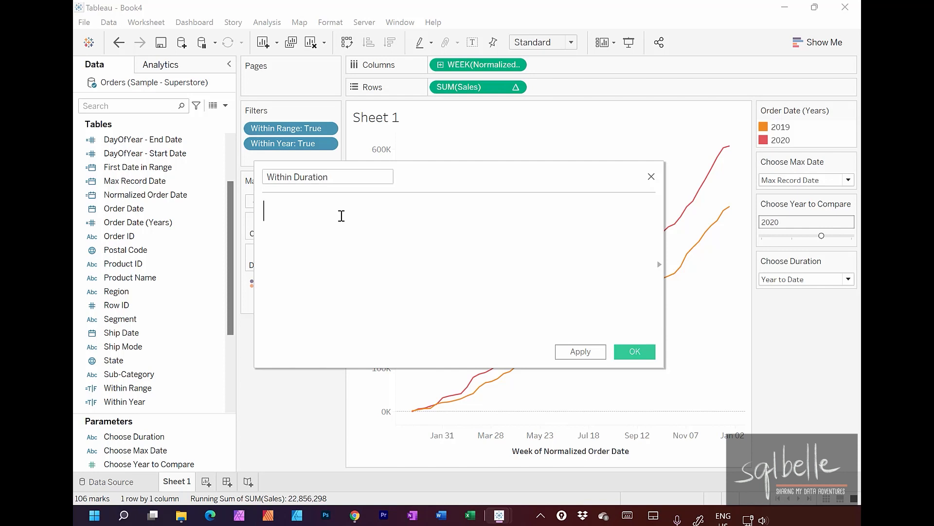
text(DATEPART()
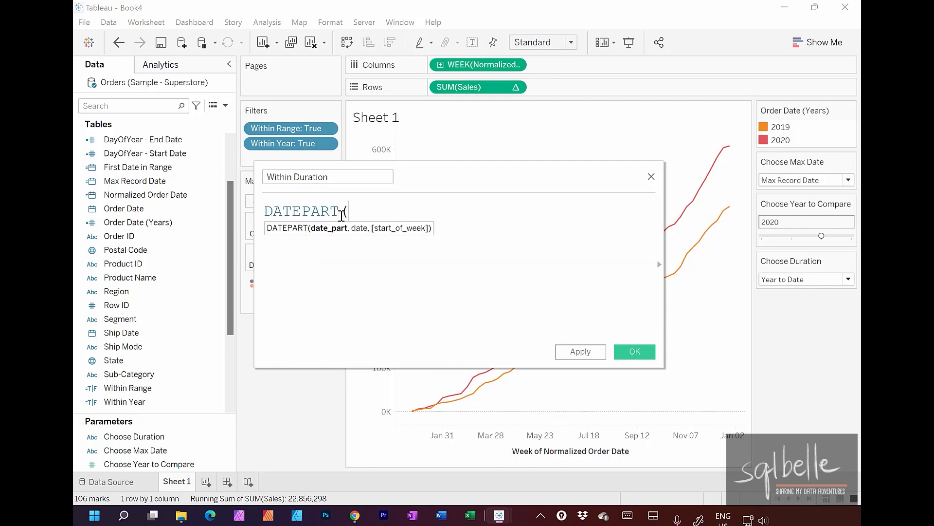
text('dayofyear')
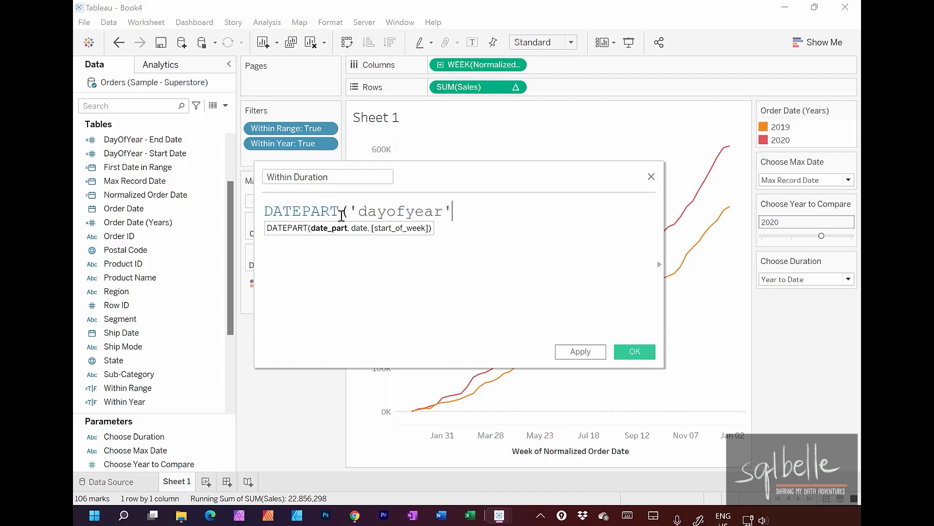
text(,)
drag(124, 209, 530, 255)
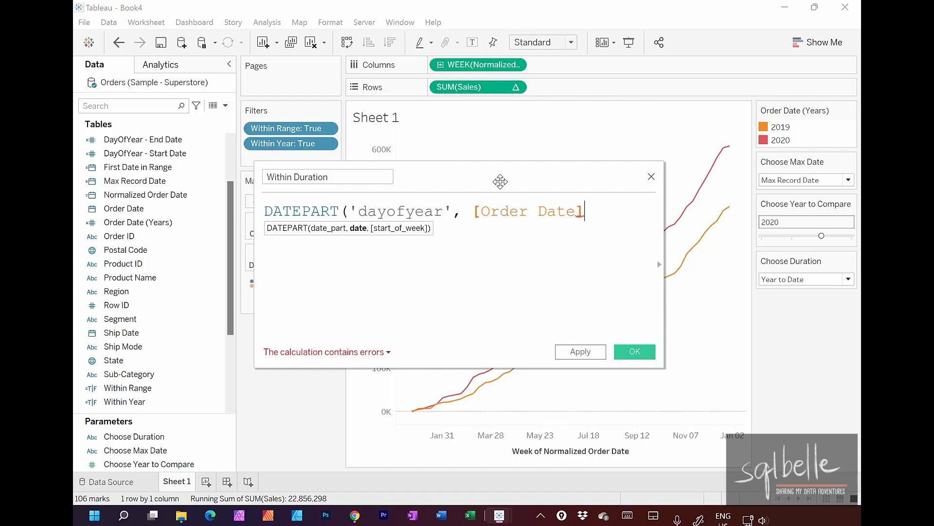
- Enlarge the calculation editor and complete the first condition with ) >= [DayOfYear - Start Date]
drag(500, 182, 363, 104)
drag(528, 291, 726, 340)
drag(445, 95, 506, 145)
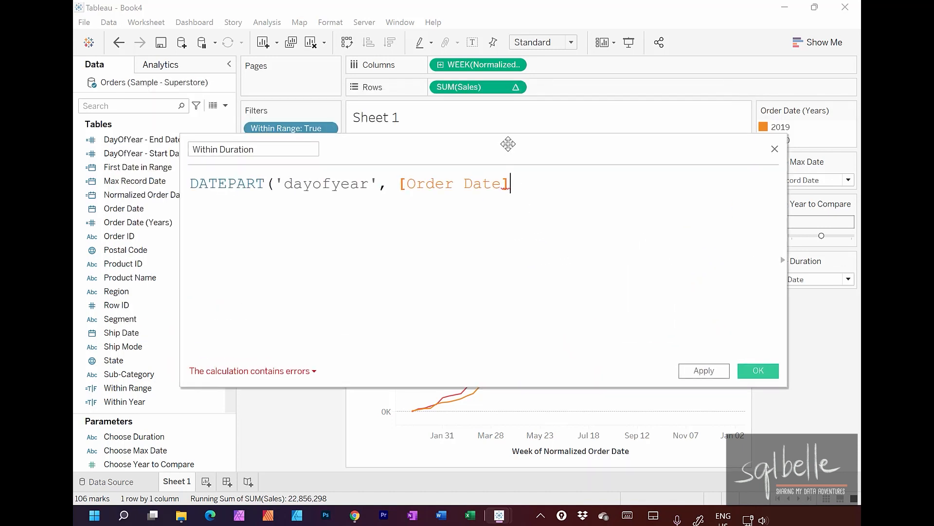
text() >= )
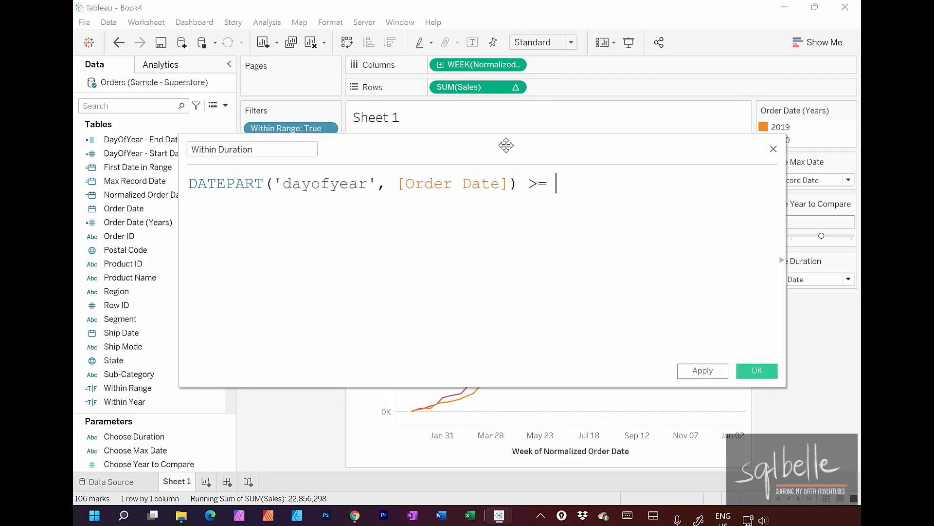
text(Day)
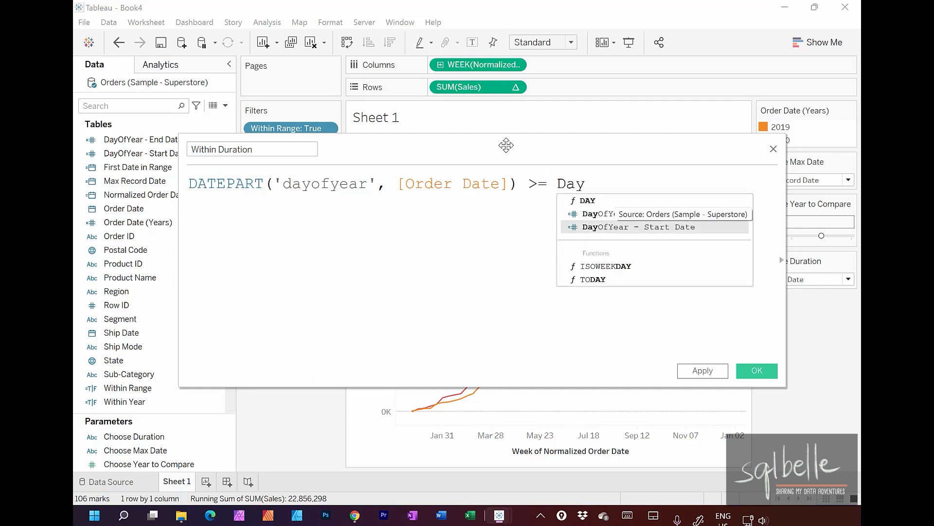
click(670, 230)
key(Return)
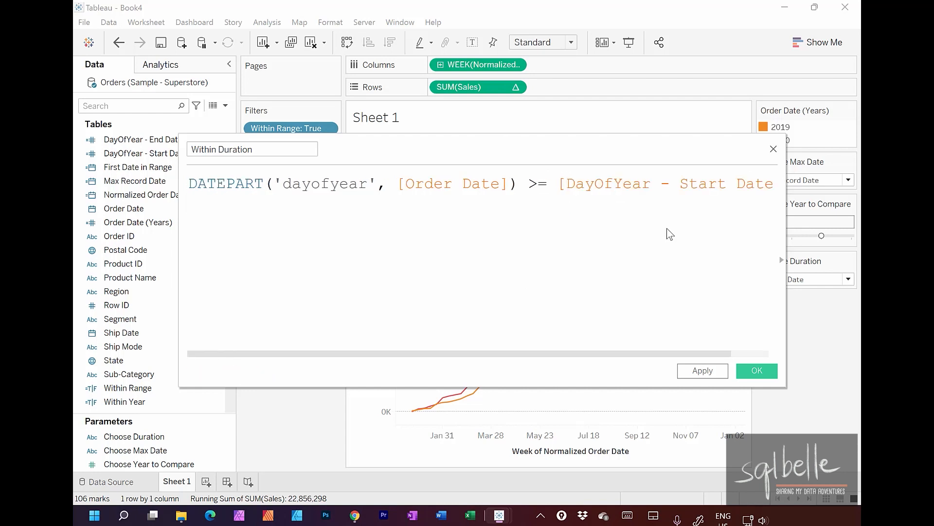
- Add the second condition AND DATEPART('dayofyear', [Order Date]) <= [DayOfYear - End Date] and save the Within Duration field
text(AND)
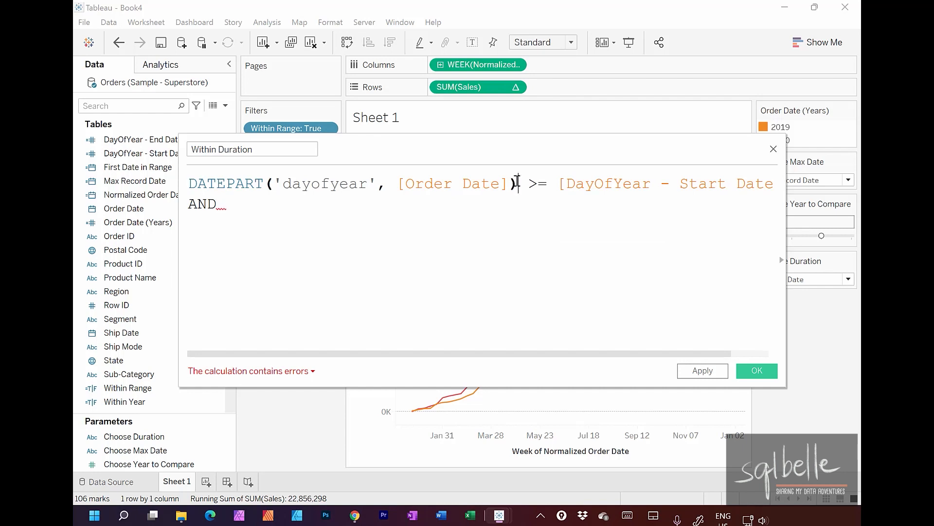
drag(518, 184, 188, 184)
key(ctrl+c)
click(245, 201)
key(ctrl+v)
text(<=)
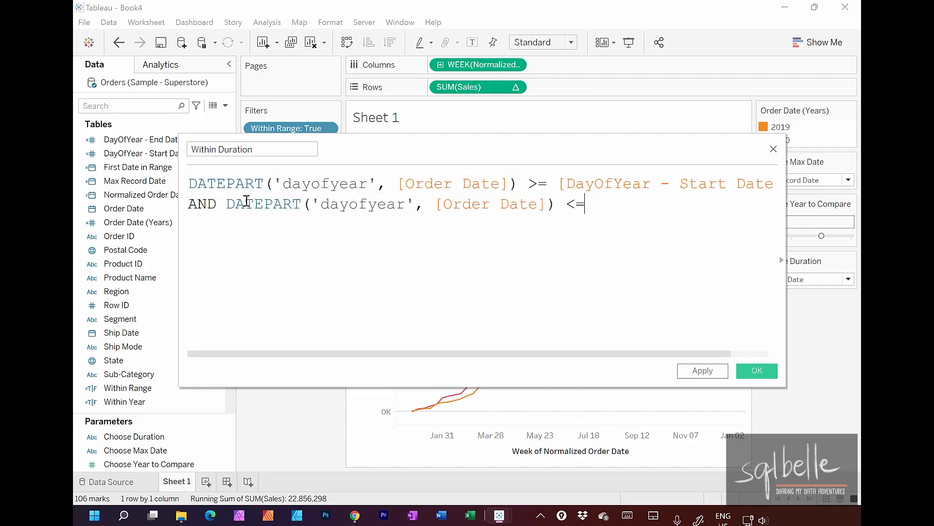
text( [Da)
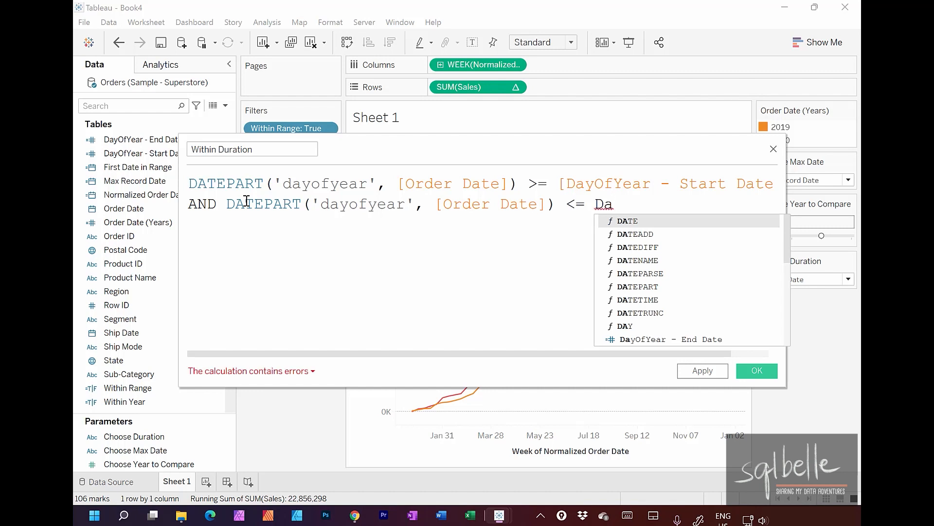
text(y)
click(665, 234)
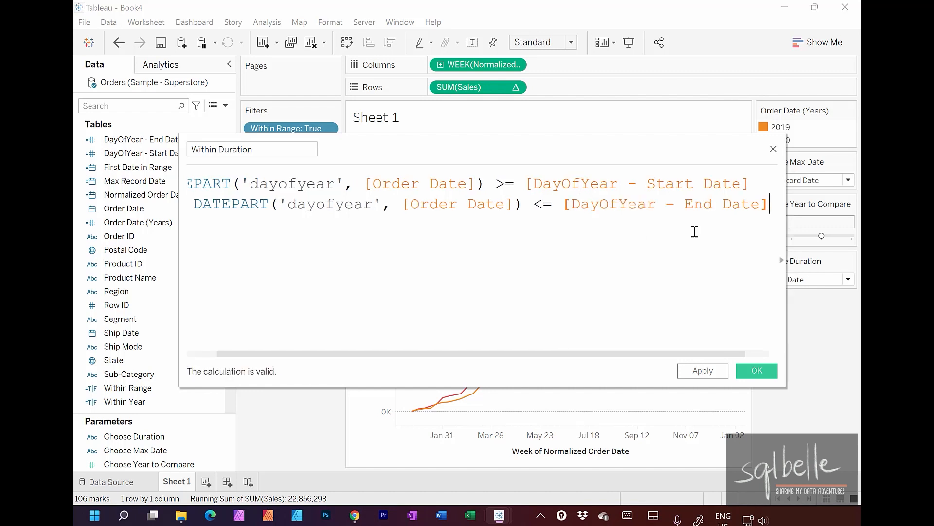
click(759, 373)
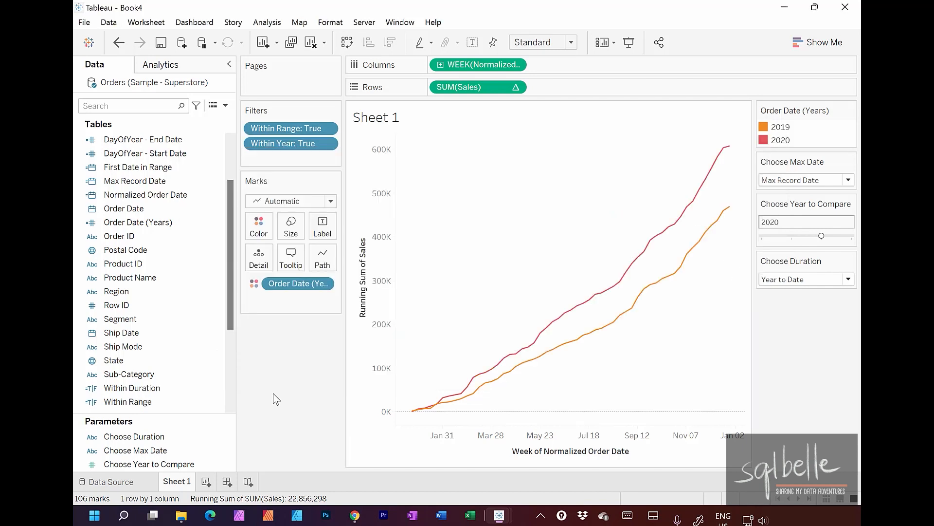
- Filter the sheet by Within Duration, keeping only True
mouse_move(208, 390)
mouse_down()
mouse_move(200, 341)
mouse_move(312, 164)
mouse_up()
click(343, 160)
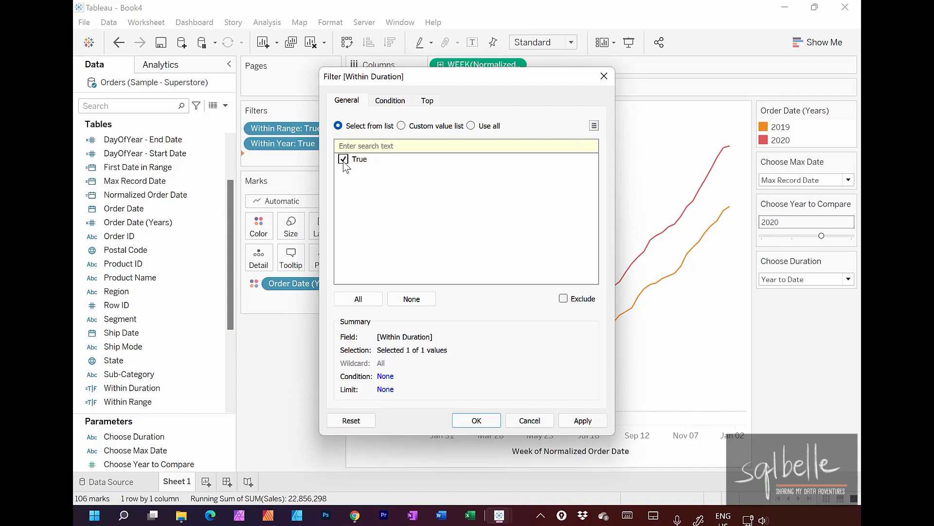
click(476, 422)
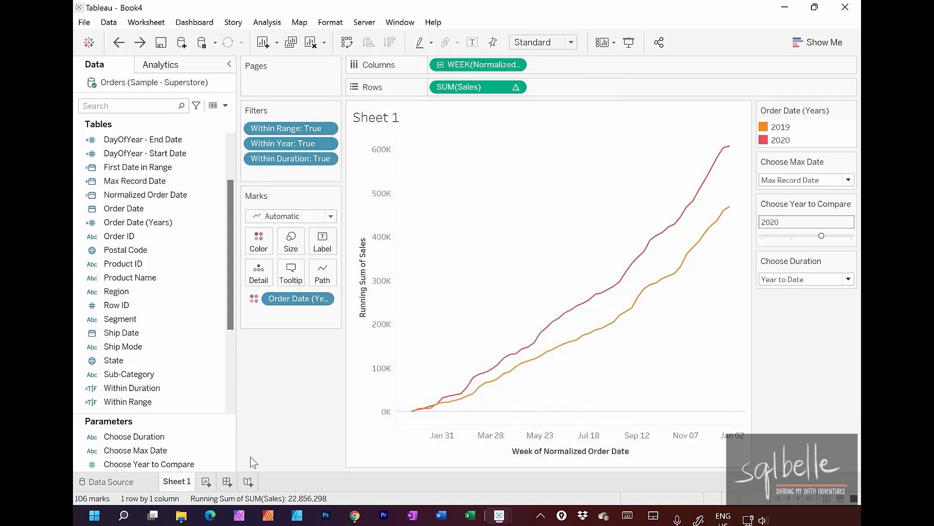
- Create a new worksheet and show the Choose Duration parameter control on it
click(205, 481)
click(227, 436)
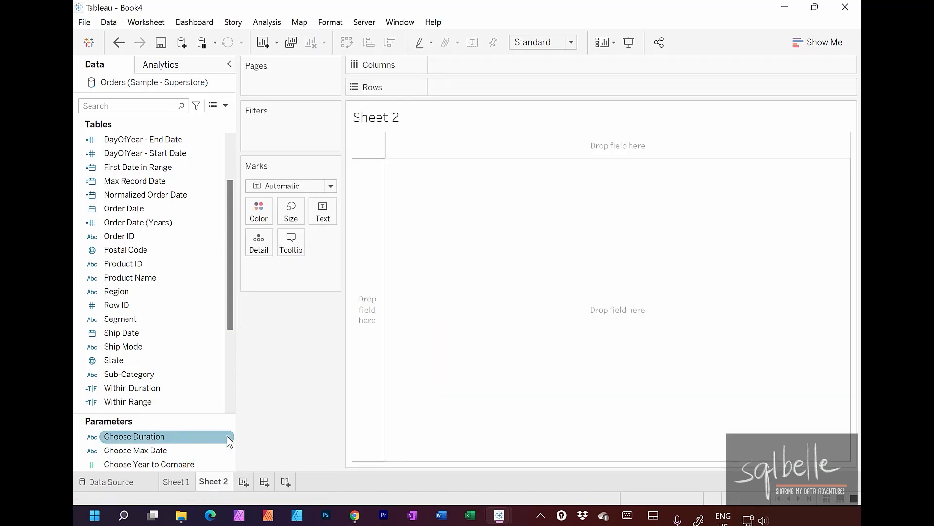
right_click(228, 438)
click(275, 234)
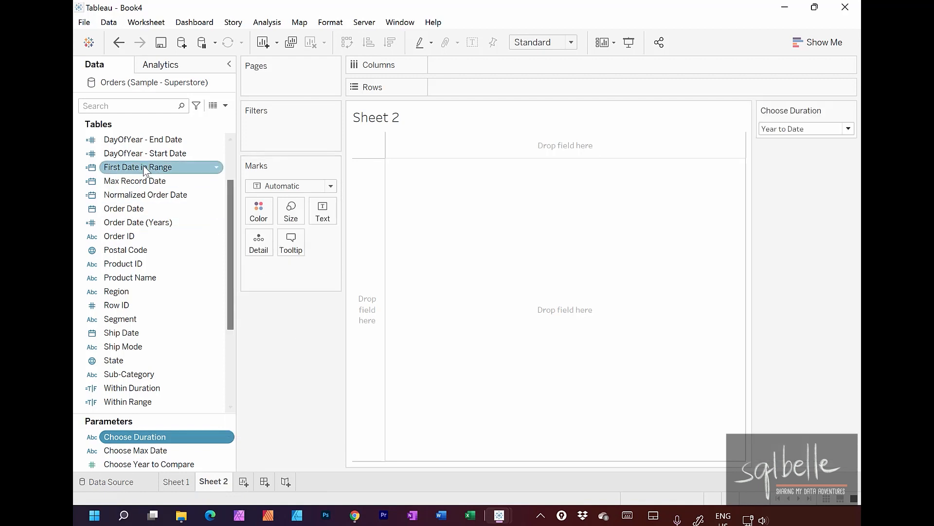
- Add discrete First Date in Range, discrete Max Record Date, DayOfYear - Start Date and DayOfYear - End Date to the rows
drag(143, 166, 458, 93)
click(438, 134)
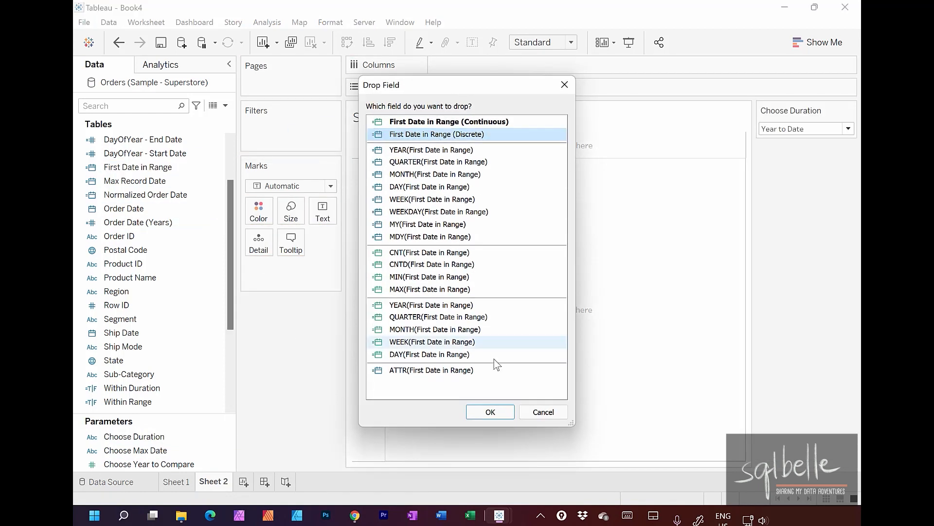
click(486, 411)
drag(130, 183, 567, 92)
click(531, 135)
click(491, 411)
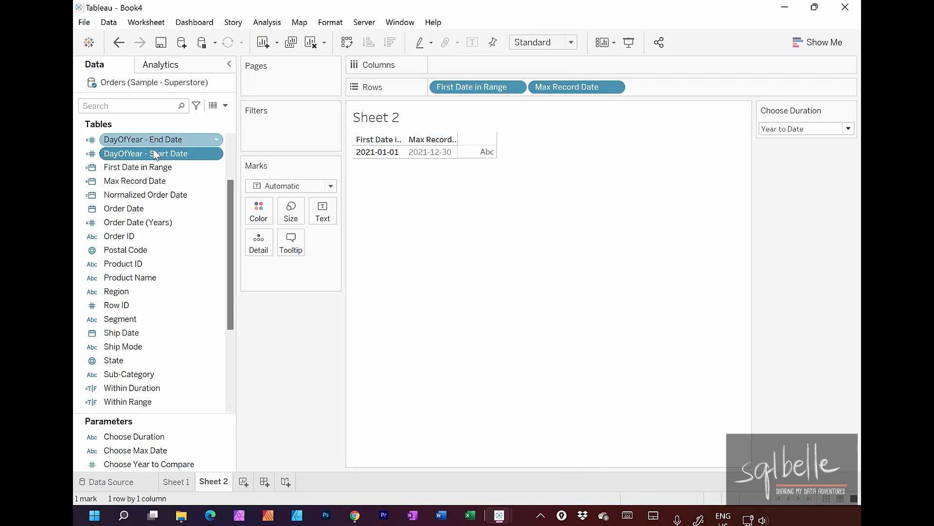
drag(221, 153, 633, 93)
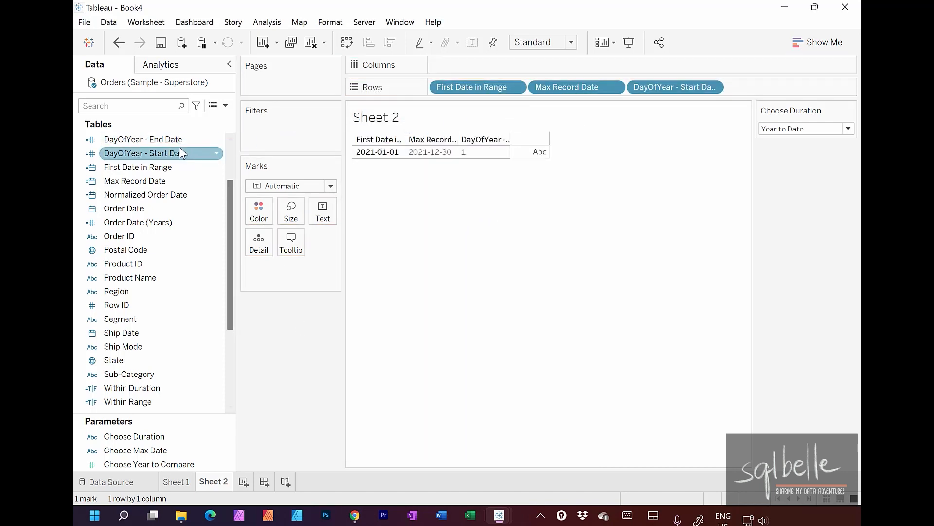
drag(141, 139, 803, 90)
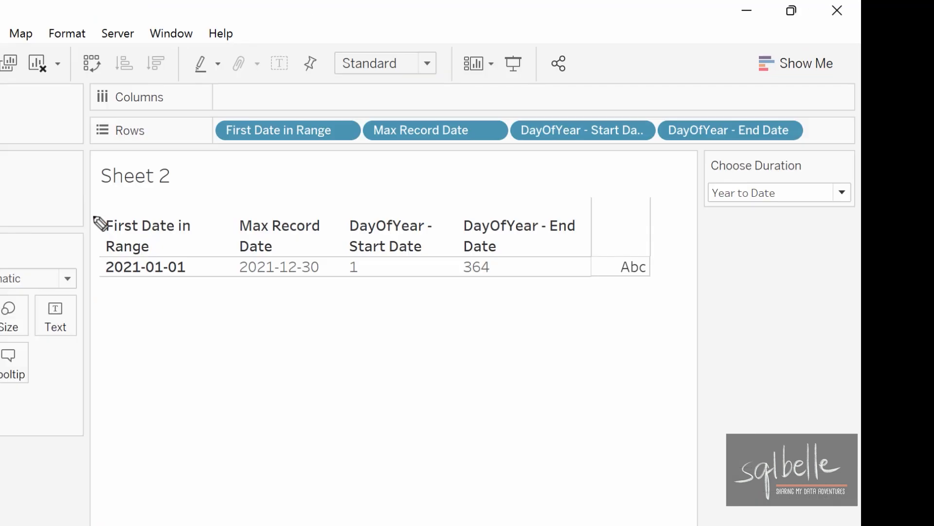
mouse_move(97, 201)
mouse_down()
mouse_move(100, 317)
mouse_move(217, 204)
mouse_move(102, 197)
mouse_up()
mouse_move(335, 197)
mouse_down()
mouse_move(442, 305)
mouse_move(456, 302)
mouse_up()
drag(394, 190, 460, 298)
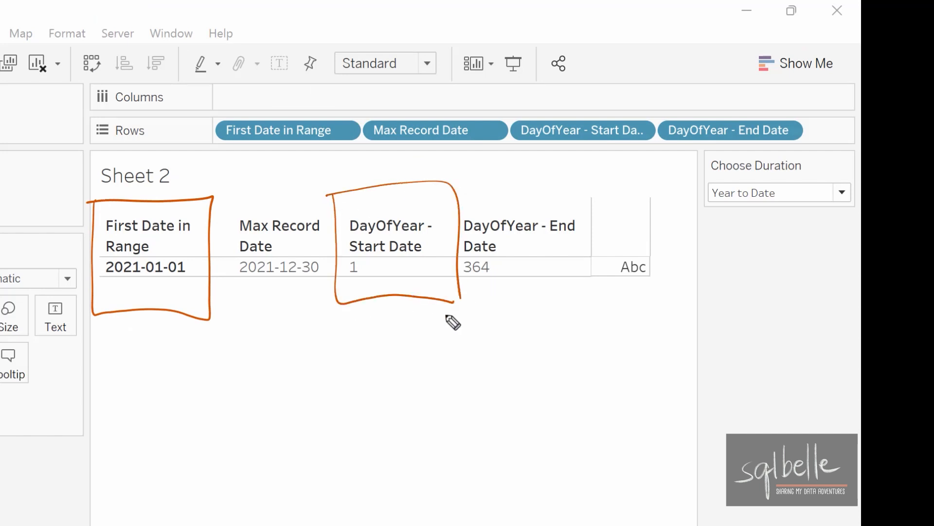
- Check the start date fields with Choose Duration set to Quarter to Date and Month to Date
click(739, 197)
click(744, 235)
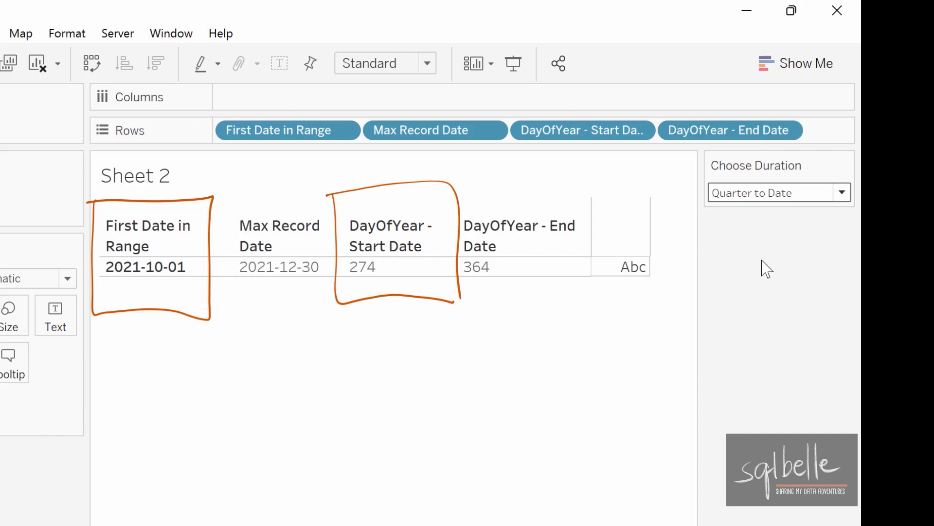
click(768, 205)
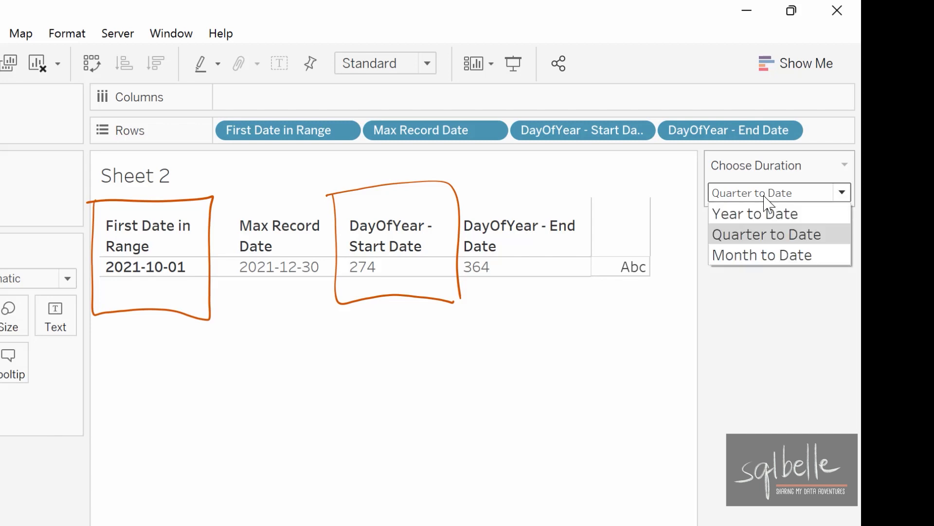
click(747, 255)
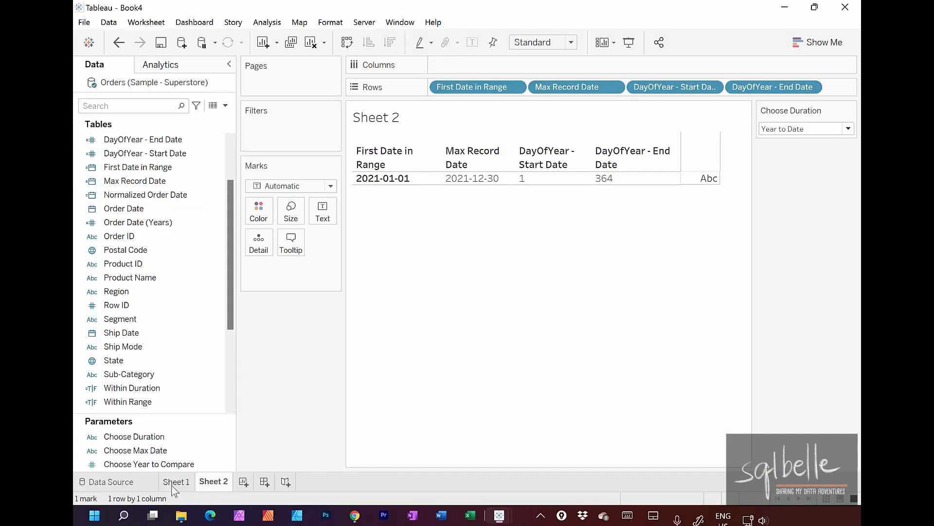
- Return to Sheet 1 and test the chart with Quarter to Date, Month to Date and Year to Date durations
click(172, 484)
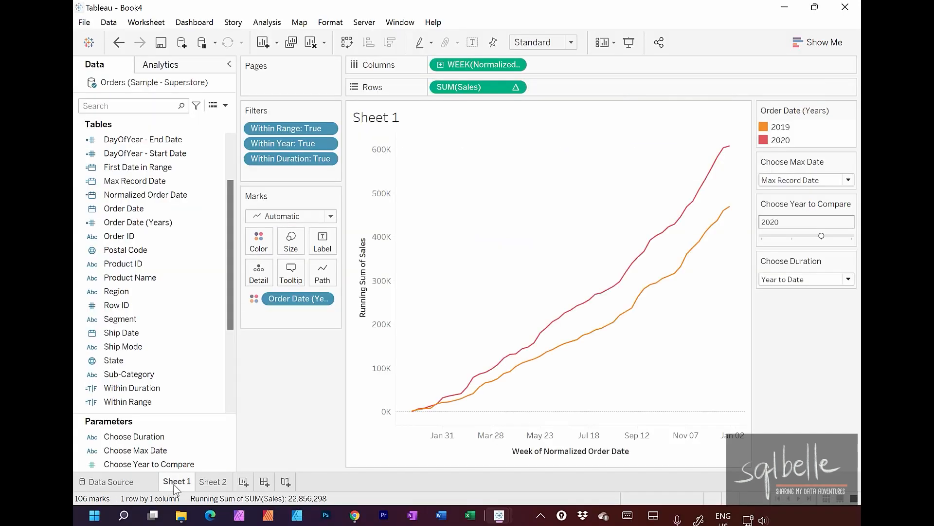
click(832, 280)
click(819, 299)
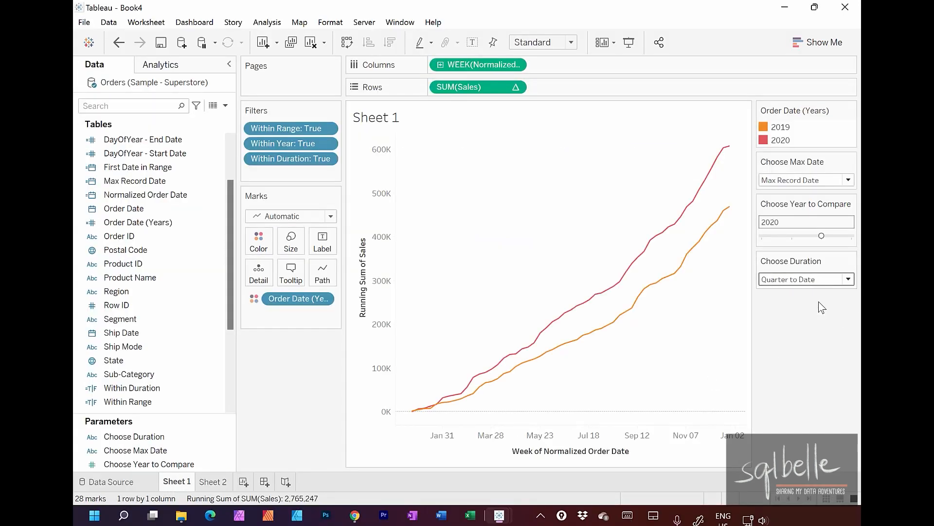
click(815, 279)
click(806, 315)
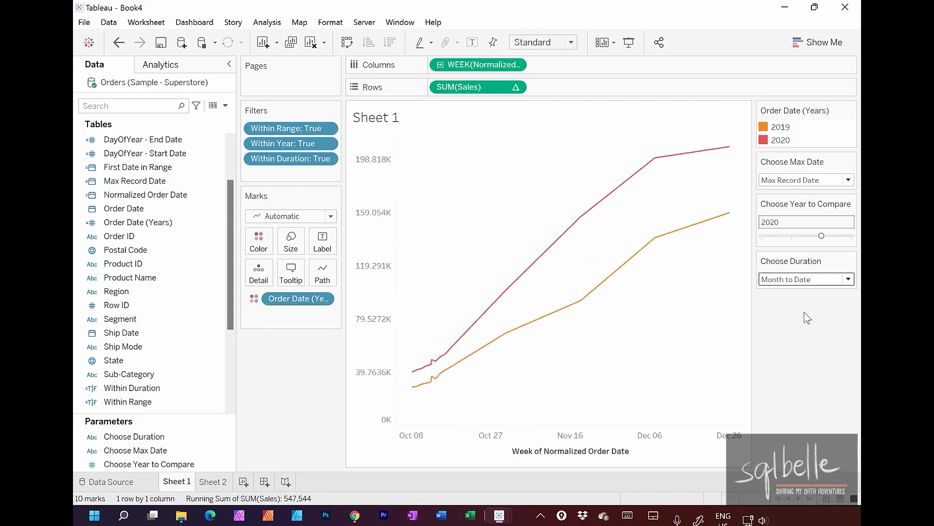
click(809, 279)
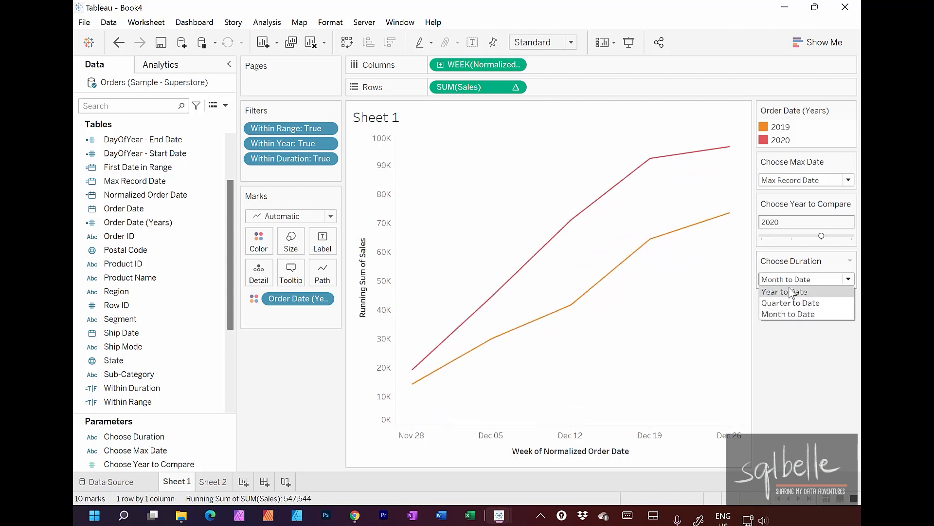
click(798, 292)
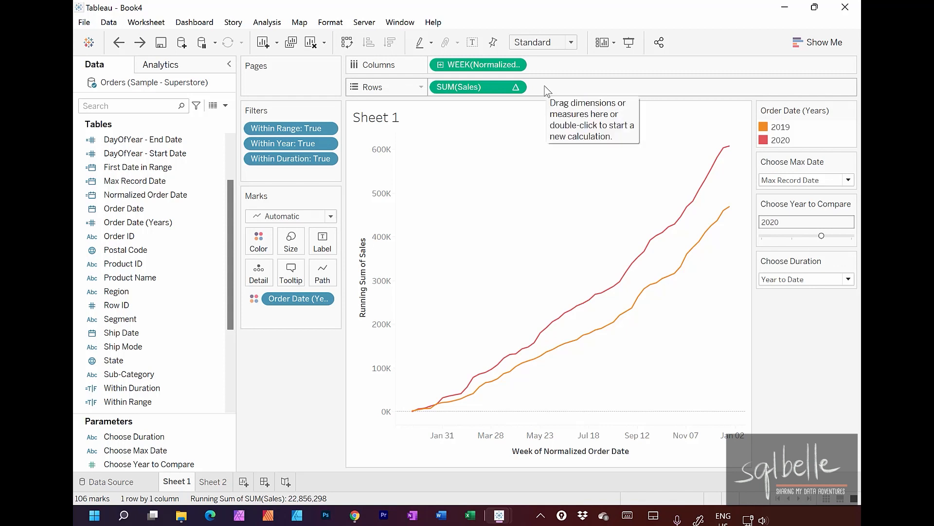
- Duplicate the running SUM(Sales) on the rows and add a Difference From secondary calculation to the copy
drag(487, 87, 566, 90)
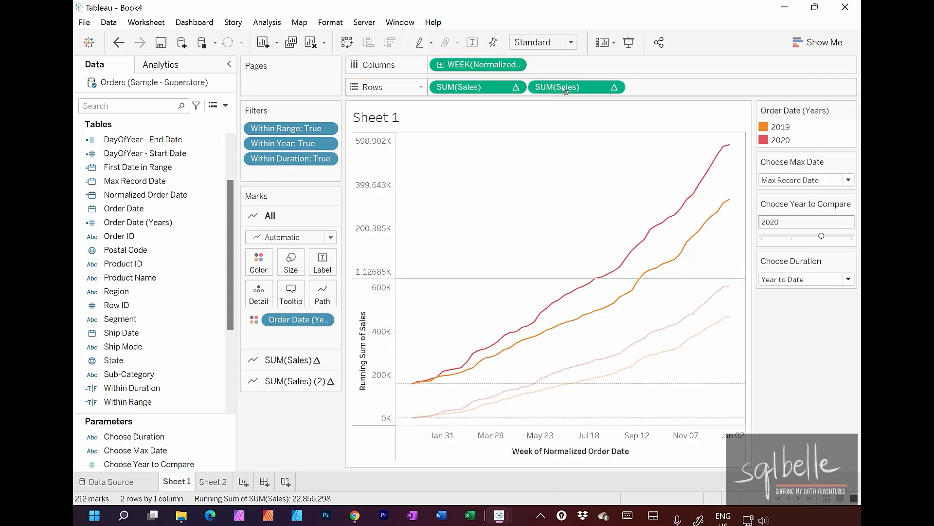
click(614, 88)
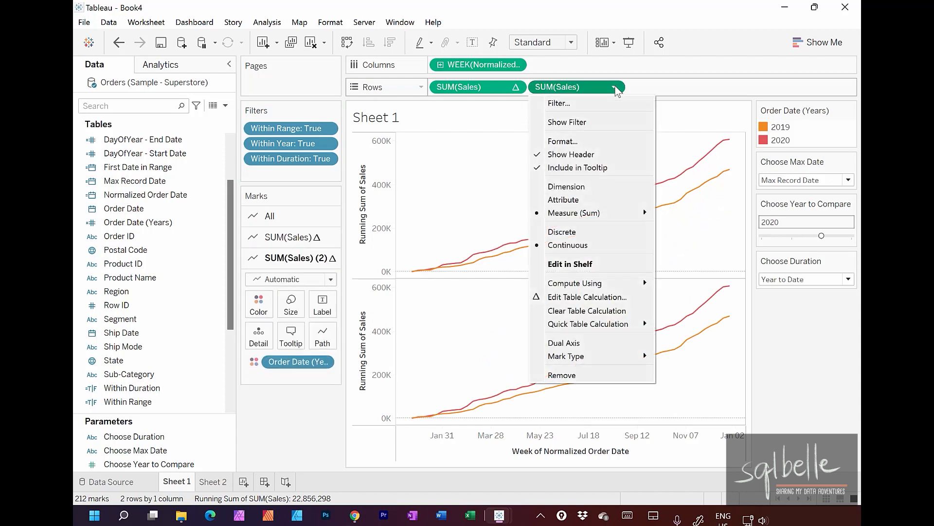
click(571, 297)
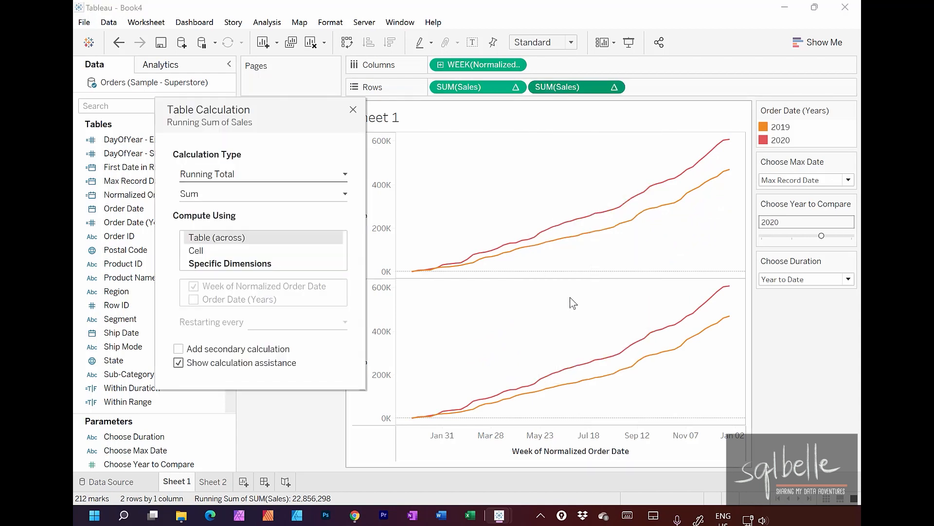
click(178, 349)
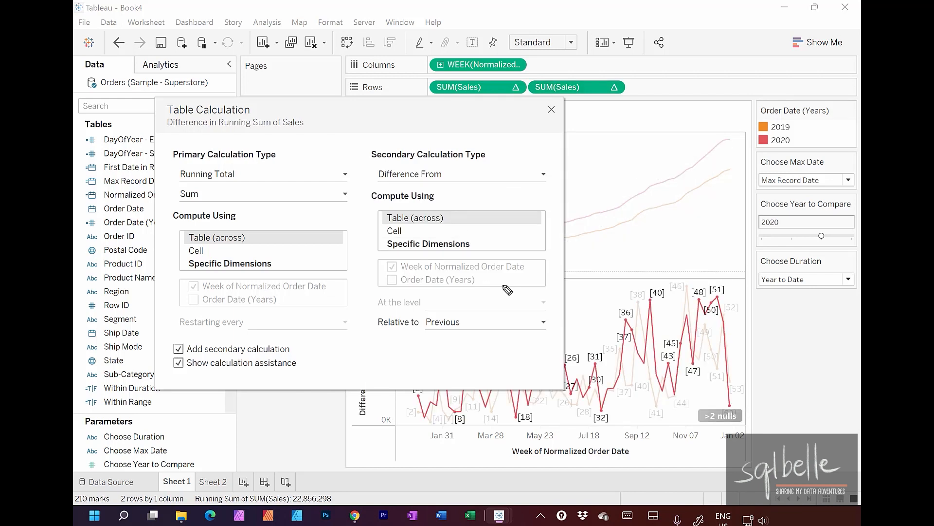
mouse_move(506, 284)
mouse_down()
mouse_move(397, 282)
mouse_move(529, 292)
mouse_up()
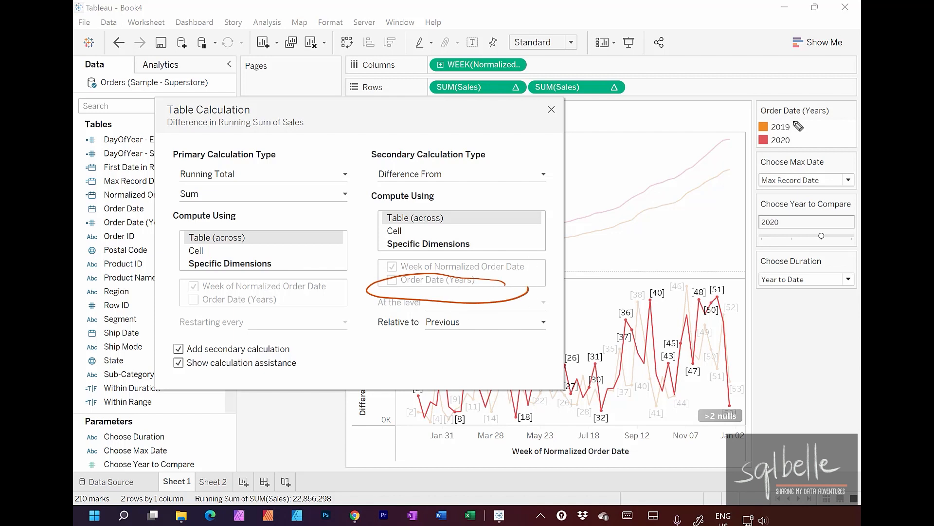
mouse_move(795, 130)
mouse_down()
mouse_move(808, 145)
mouse_move(797, 145)
mouse_up()
mouse_move(507, 263)
mouse_down()
mouse_move(599, 226)
mouse_move(596, 233)
mouse_up()
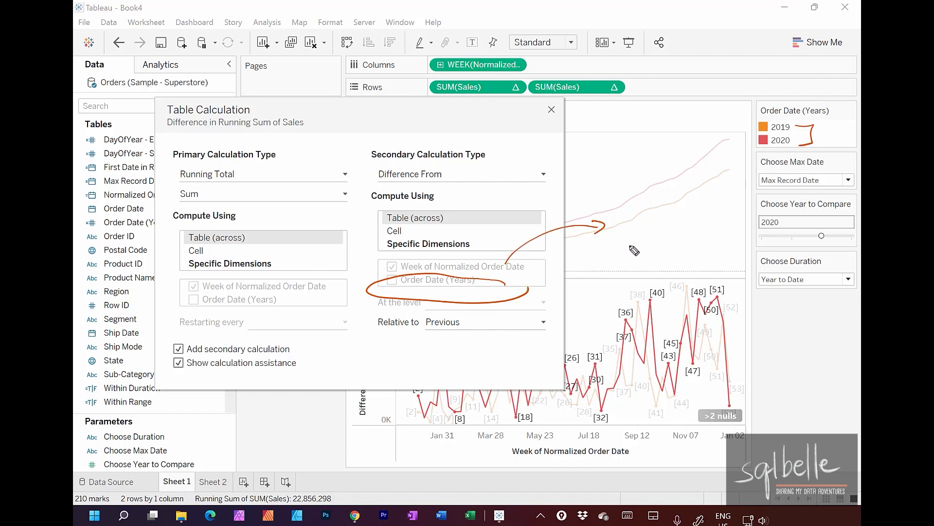
mouse_move(399, 280)
mouse_down()
mouse_move(404, 294)
mouse_move(420, 277)
mouse_move(400, 265)
mouse_move(385, 273)
mouse_up()
key(Escape)
- Compute the secondary calculation using specific dimensions with only Order Date (Years) selected, and close the table calculation settings
click(459, 245)
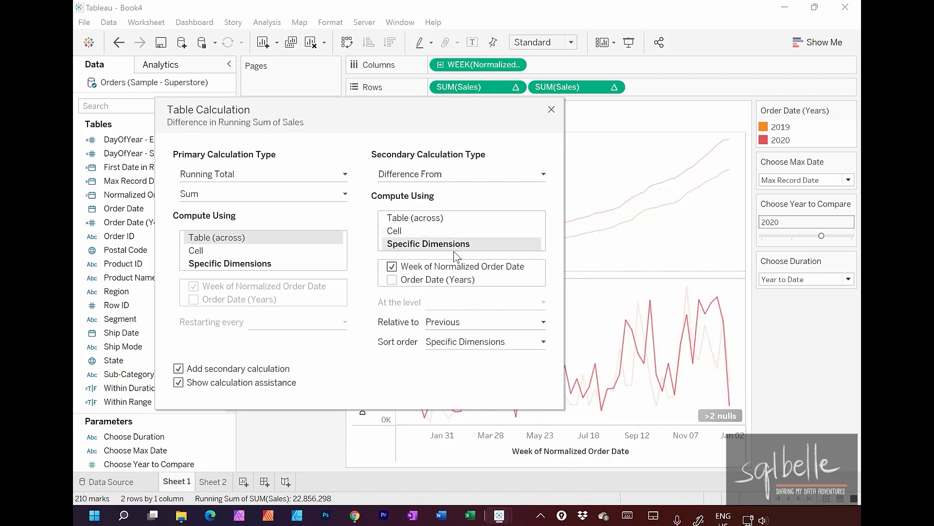
click(392, 267)
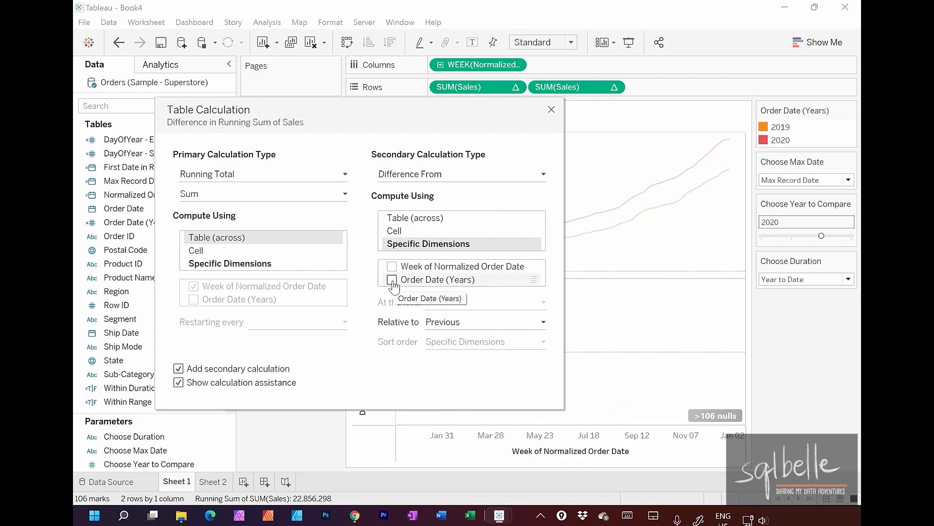
click(392, 280)
click(551, 110)
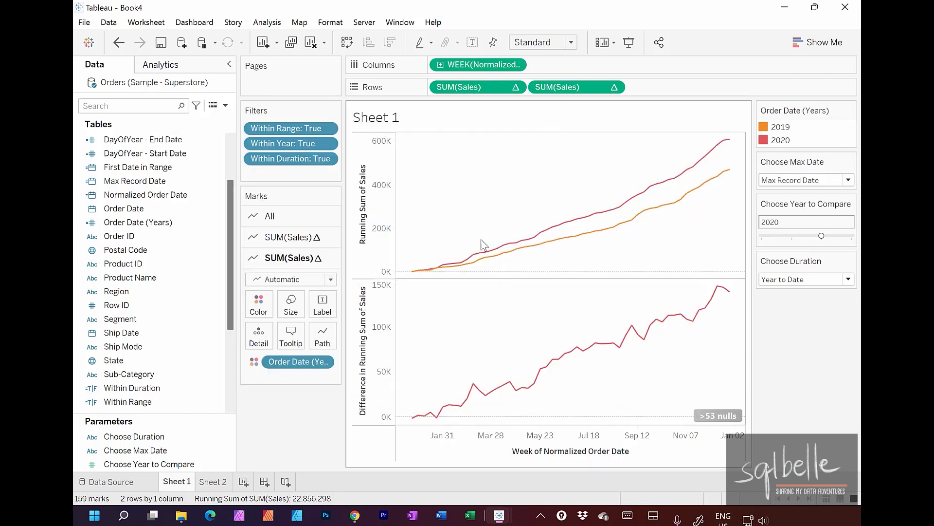
- Change the difference chart's mark type to Bar and widen the bars so they nearly touch
click(331, 279)
click(280, 338)
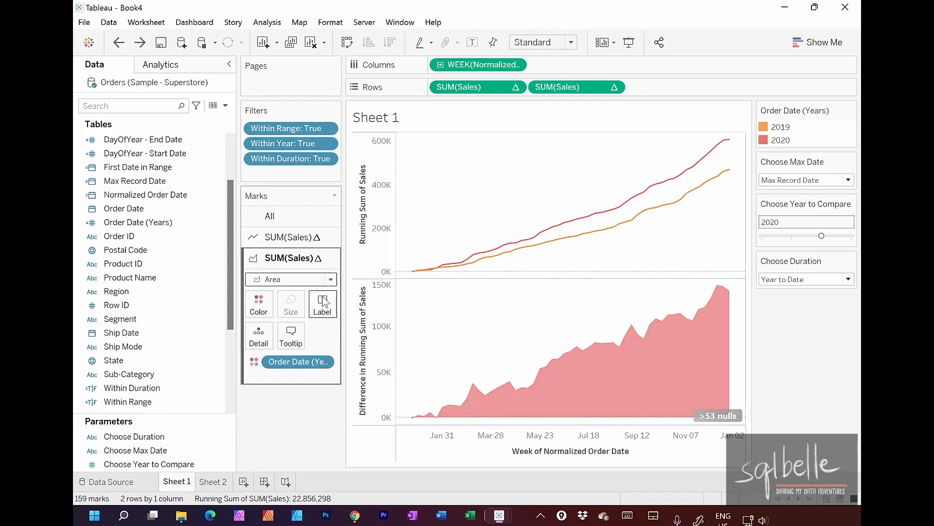
click(323, 280)
click(295, 307)
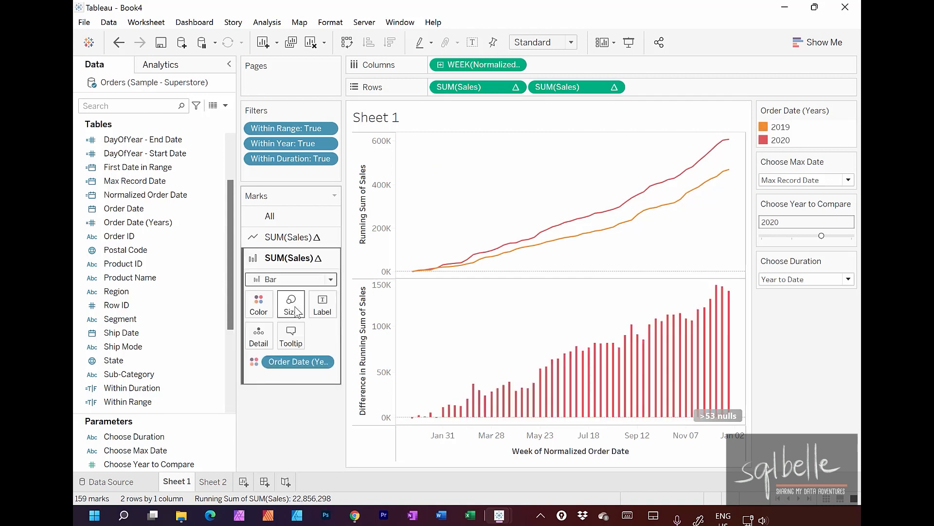
click(297, 312)
click(343, 335)
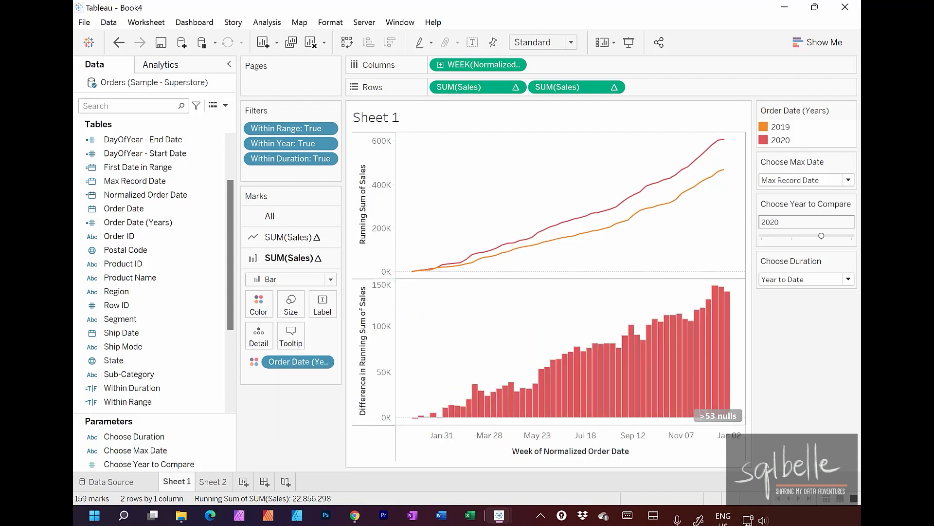
mouse_move(611, 71)
mouse_down()
mouse_move(538, 92)
mouse_move(628, 73)
mouse_up()
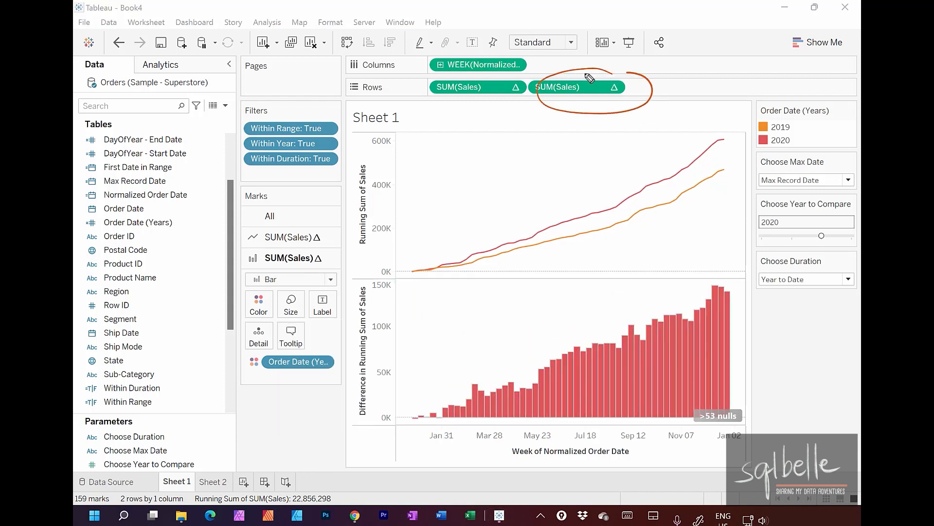
mouse_move(599, 112)
mouse_down()
mouse_move(317, 246)
mouse_move(265, 292)
mouse_up()
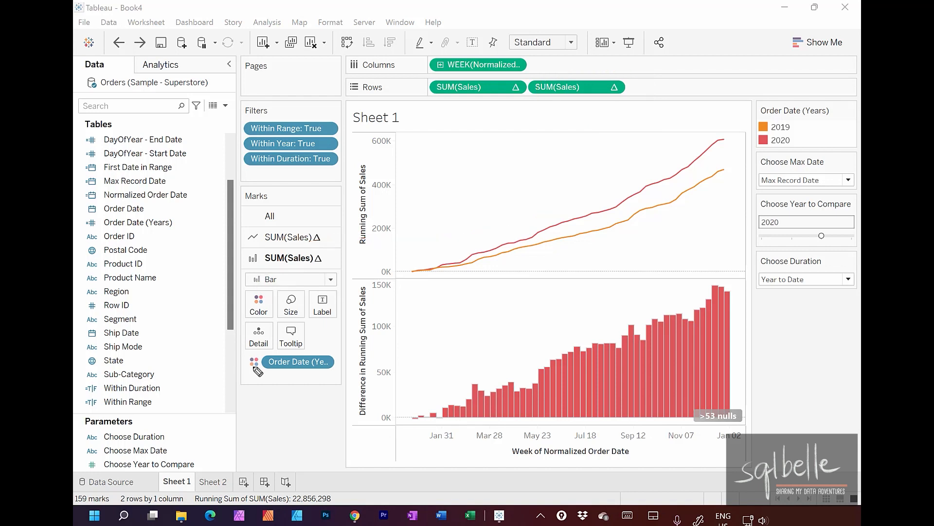
mouse_move(355, 351)
mouse_down()
mouse_move(327, 356)
mouse_move(327, 378)
mouse_move(364, 362)
mouse_up()
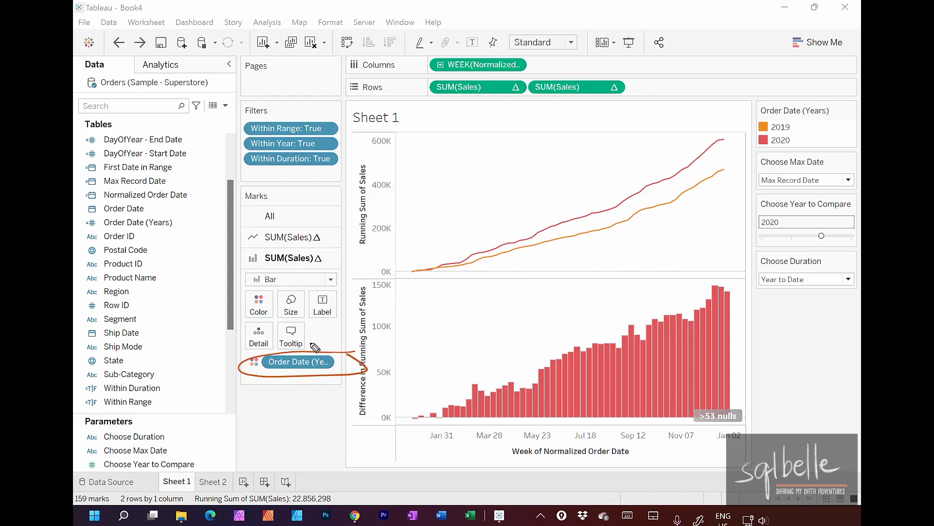
drag(759, 121, 754, 139)
key(Escape)
- Try coloring the difference bars by the second SUM(Sales) calculation in place of Order Date (Years), and undo it
mouse_move(568, 87)
mouse_down()
mouse_move(259, 297)
mouse_move(270, 308)
mouse_up()
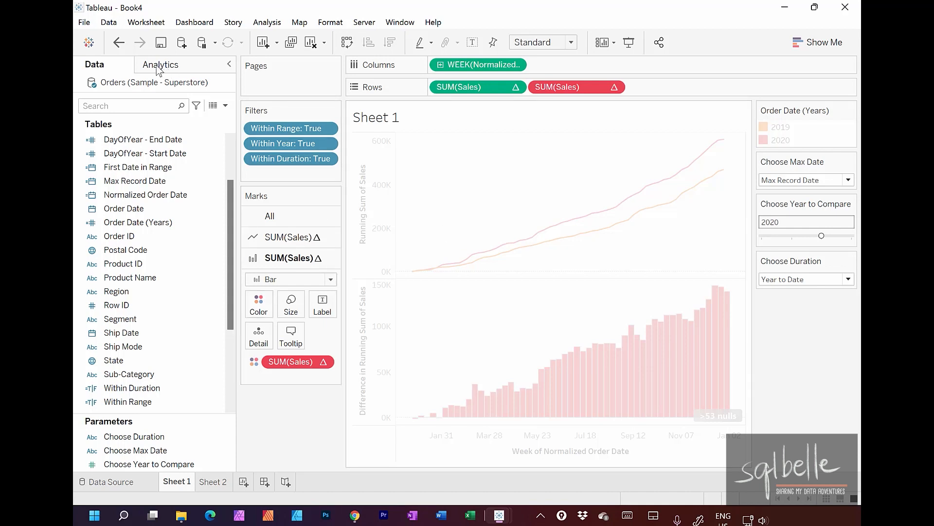
click(119, 42)
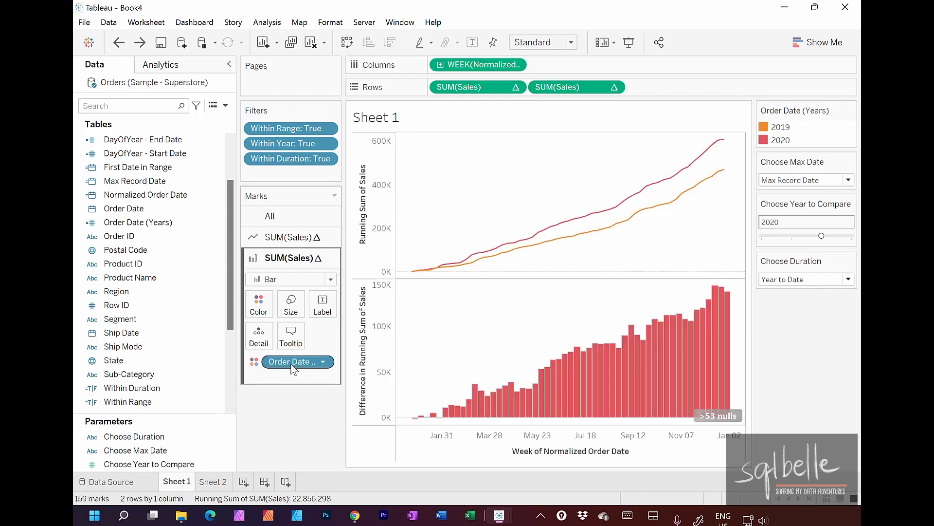
- Change Order Date (Years) from Color to Detail for the difference bars
click(253, 363)
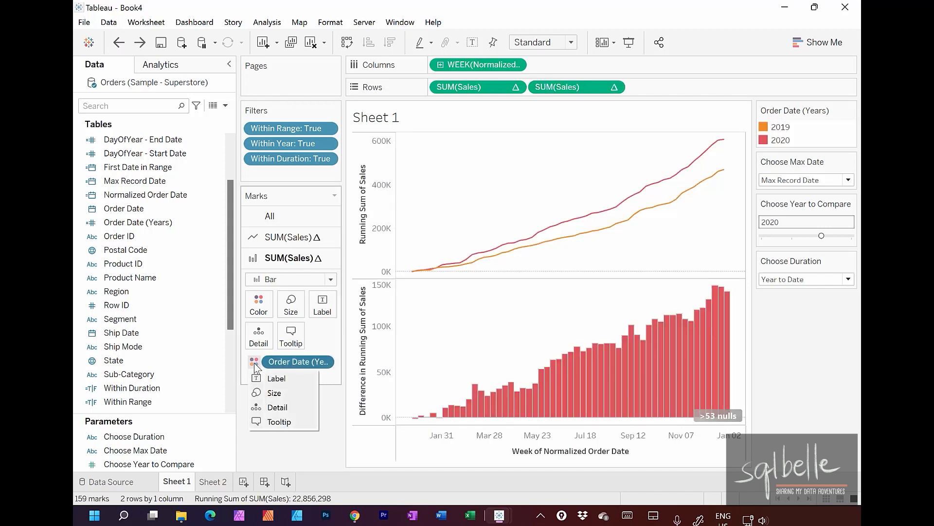
click(276, 407)
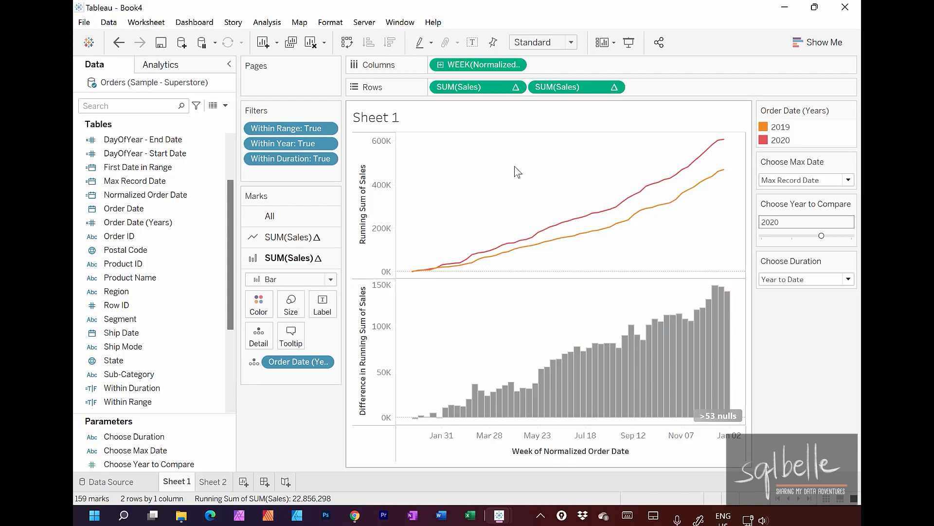
mouse_move(563, 86)
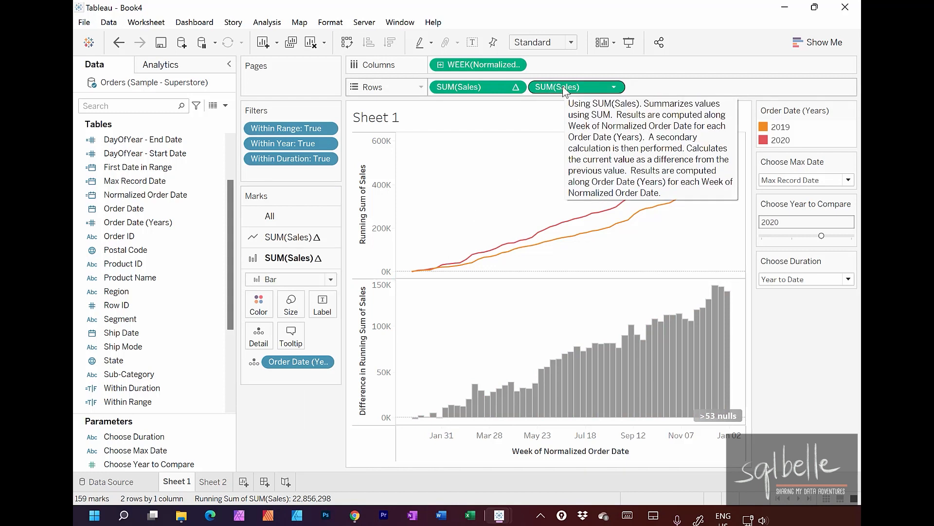
- Color the difference bars by the second SUM(Sales) calculation, and try the durations Quarter to Date and Month to Date
drag(563, 86, 256, 314)
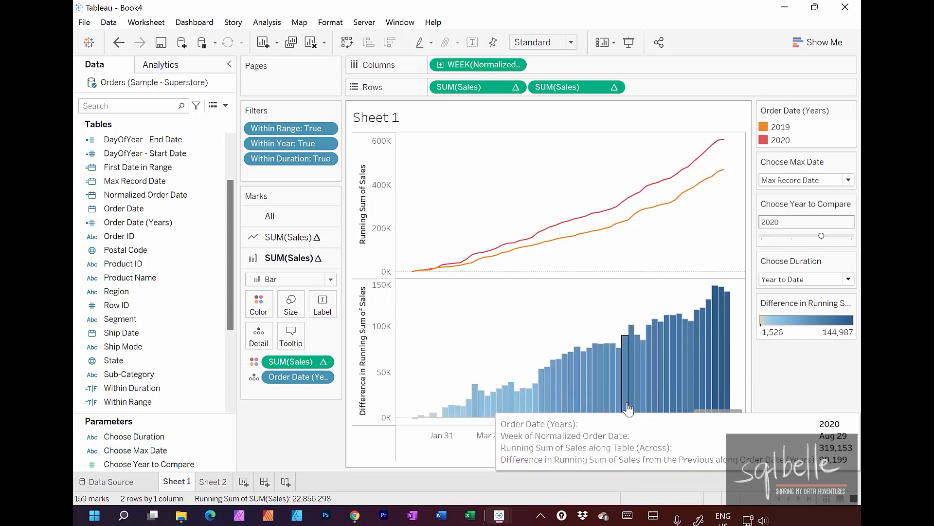
click(835, 282)
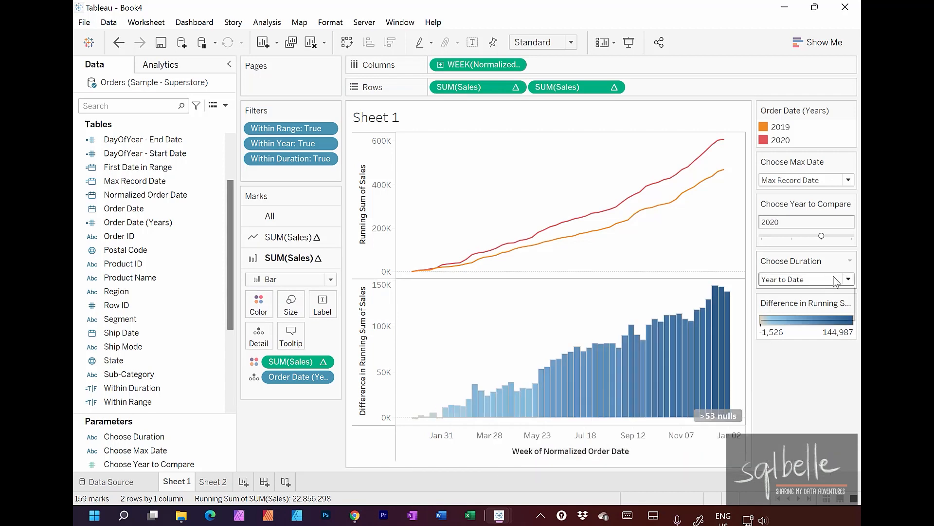
click(823, 299)
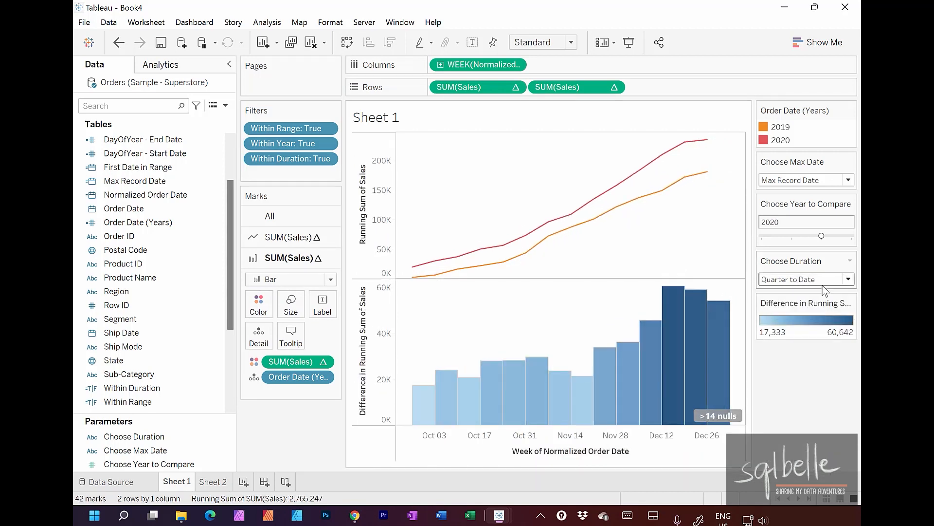
click(823, 282)
click(808, 311)
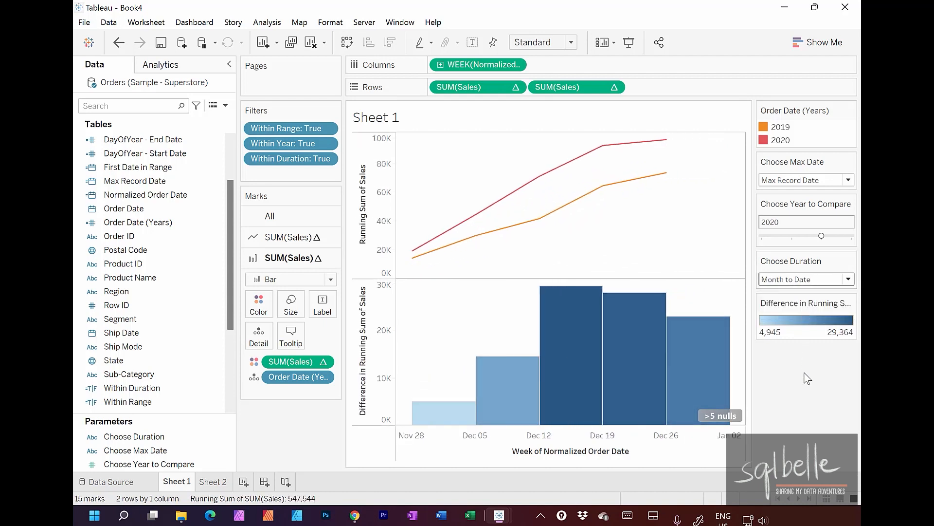
- Set the year to compare to 2019 and try the durations Year to Date, Quarter to Date and Month to Date
click(793, 236)
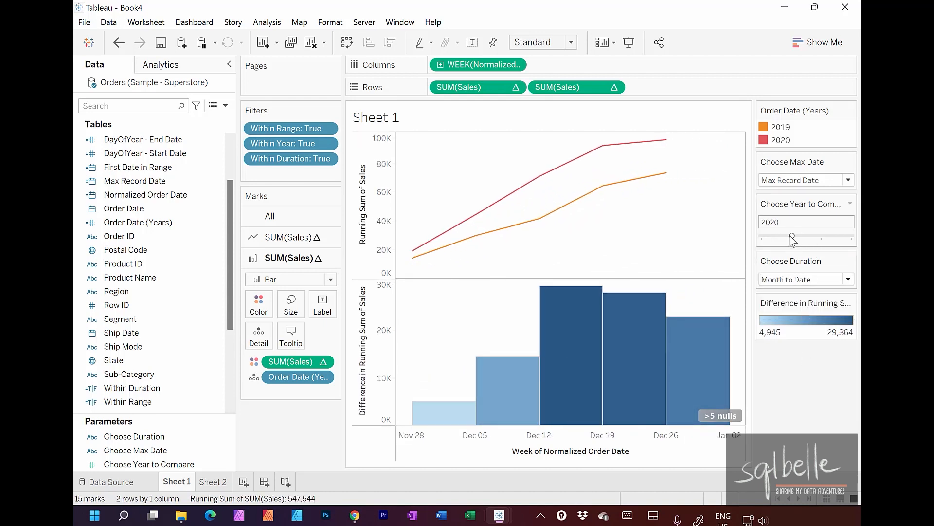
click(823, 279)
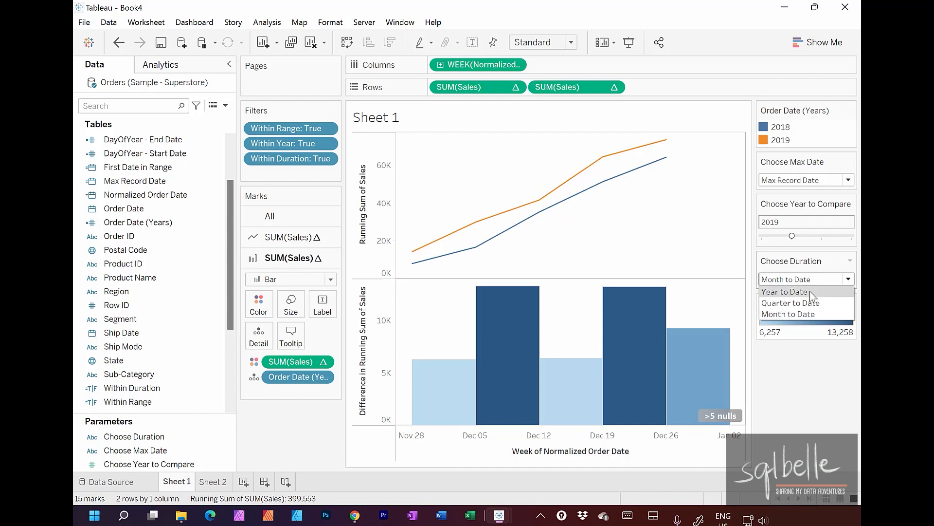
click(810, 292)
click(810, 280)
click(803, 302)
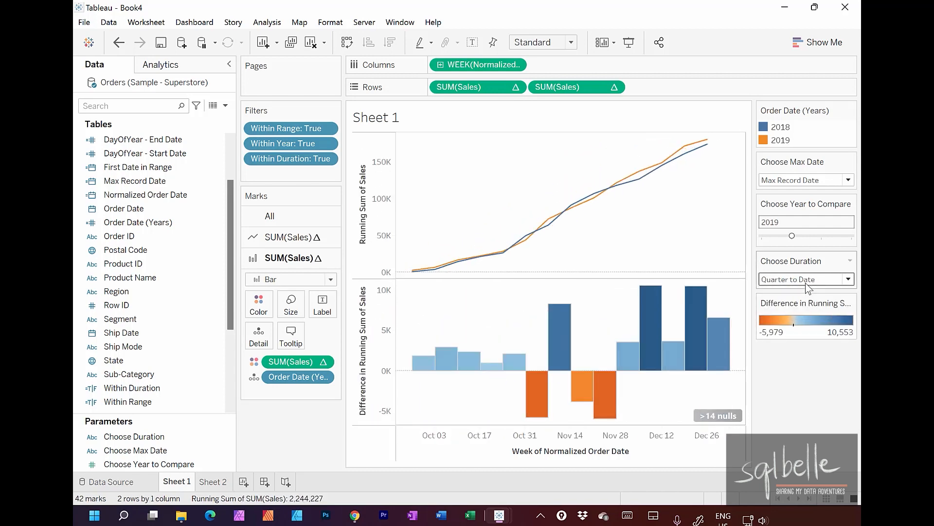
click(809, 280)
click(803, 313)
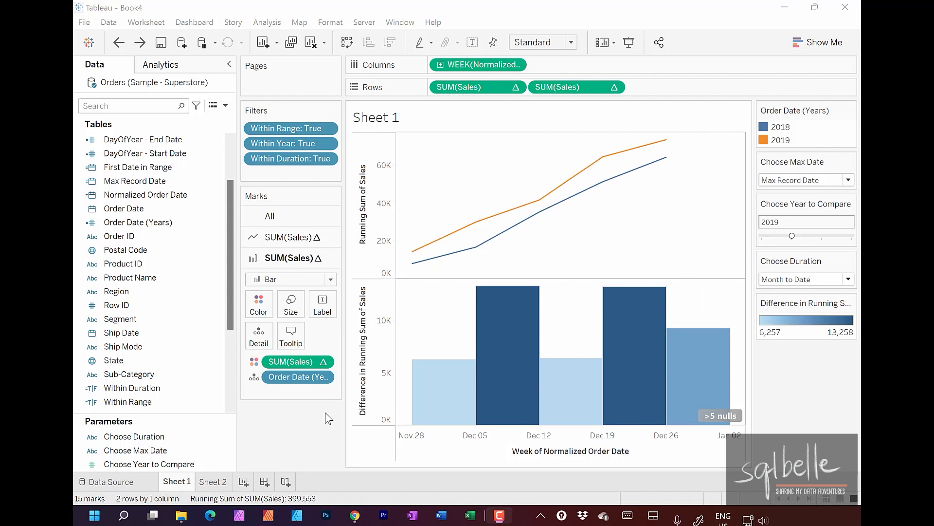
- Label the running sum lines with the first SUM(Sales) calculation and the difference bars with the second one
click(482, 87)
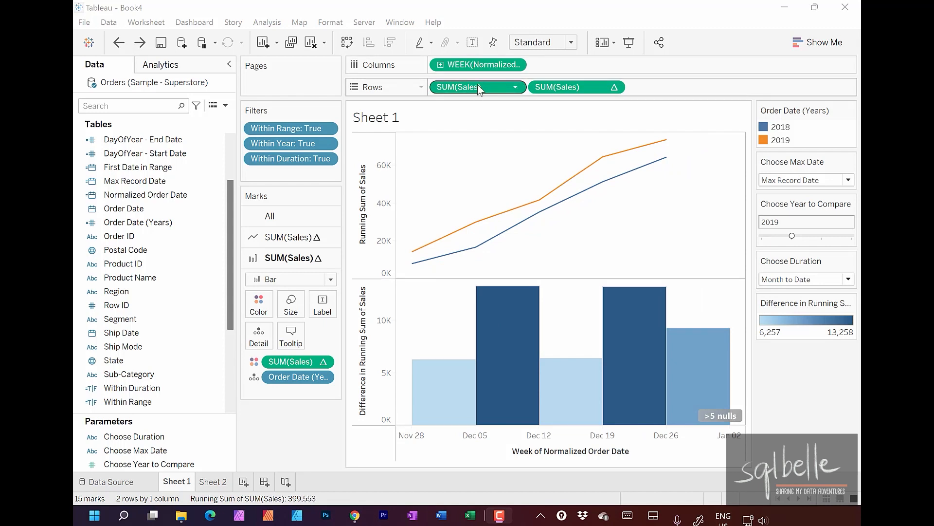
click(478, 85)
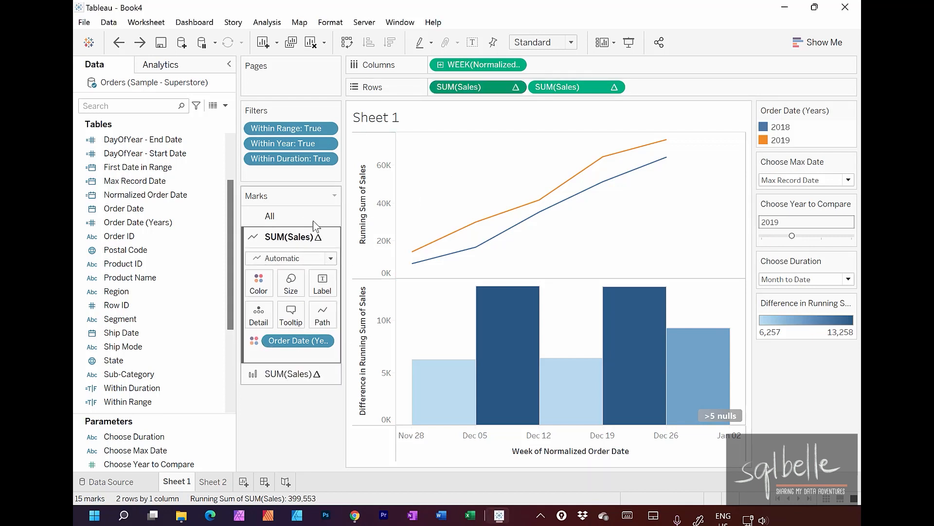
drag(476, 83, 334, 278)
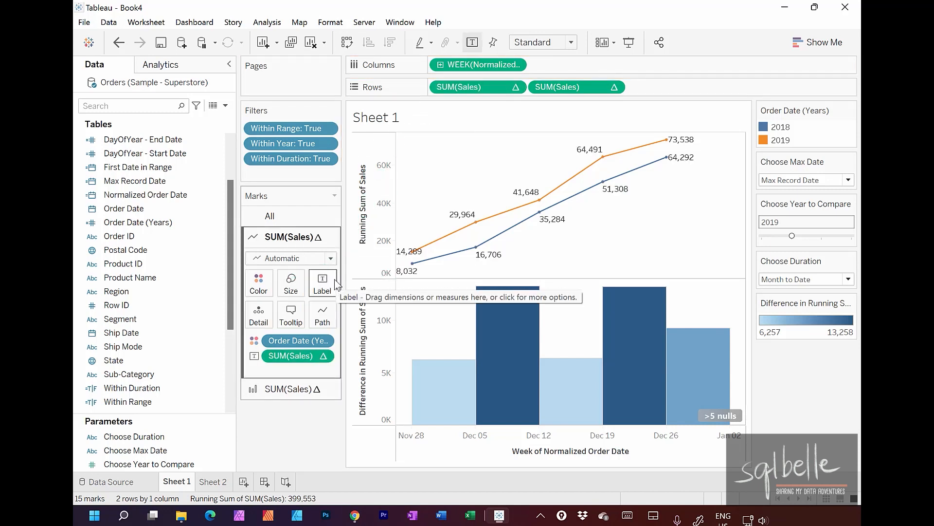
click(579, 91)
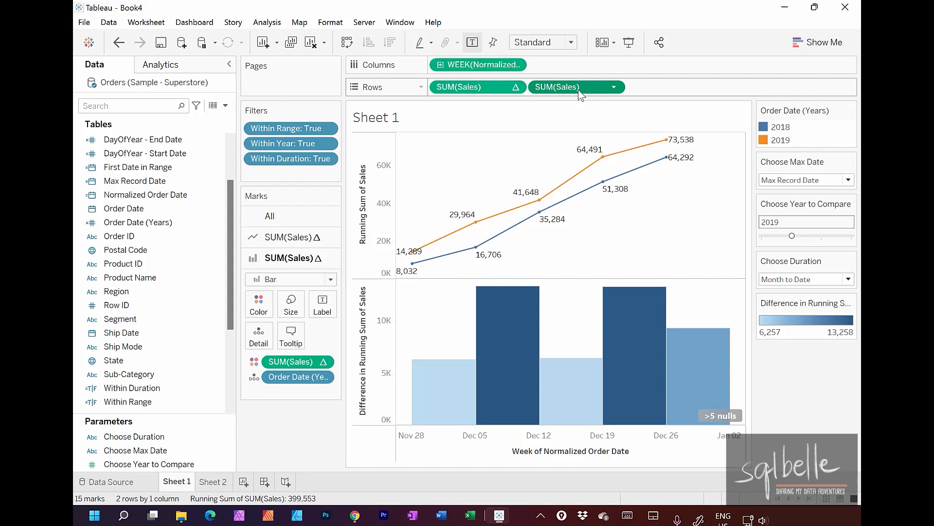
drag(575, 84, 335, 307)
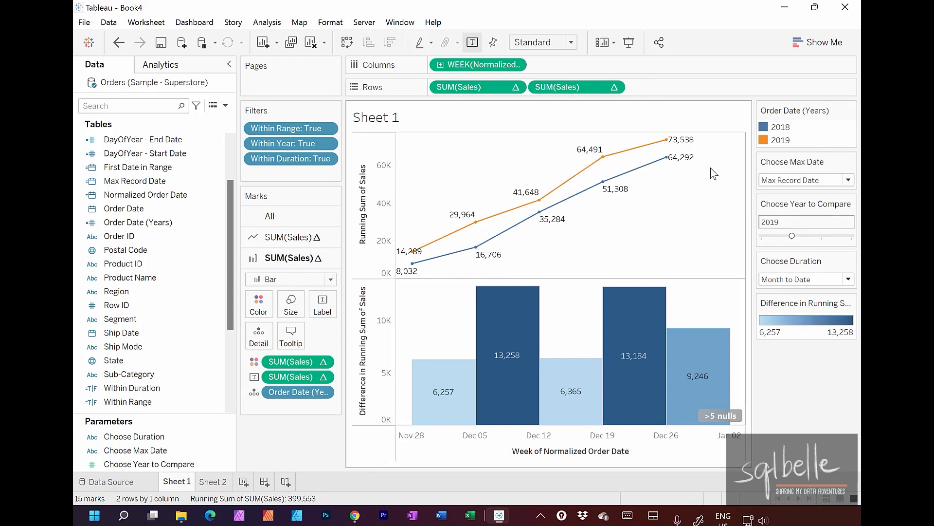
- Start adding a highlight action from the worksheet's actions
click(153, 22)
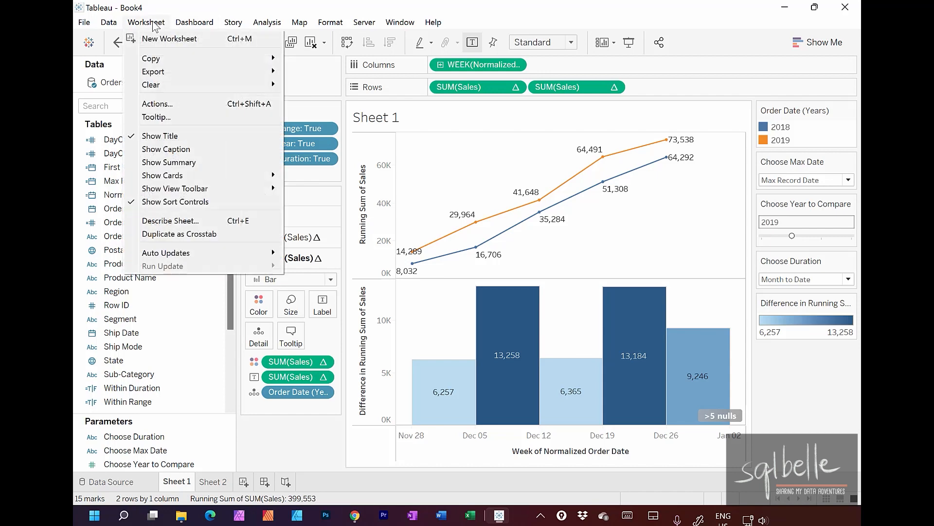
click(181, 104)
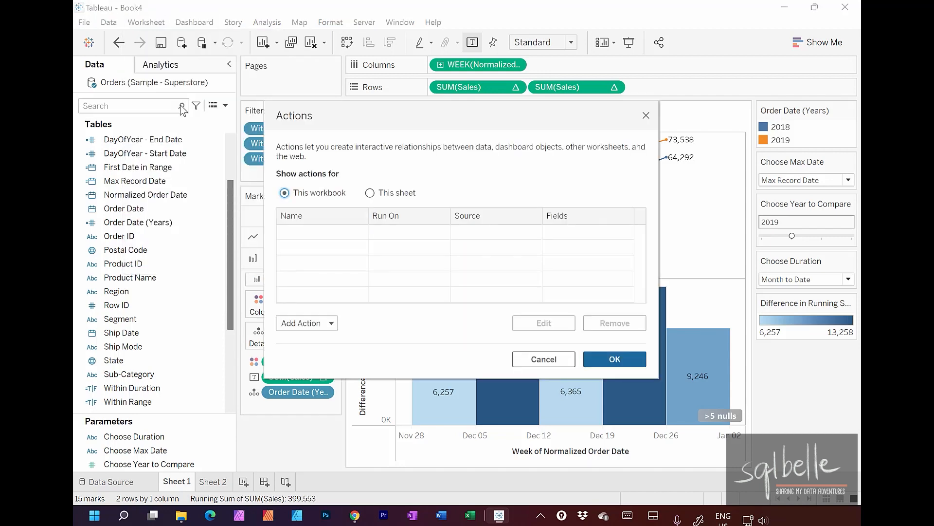
click(306, 323)
click(313, 252)
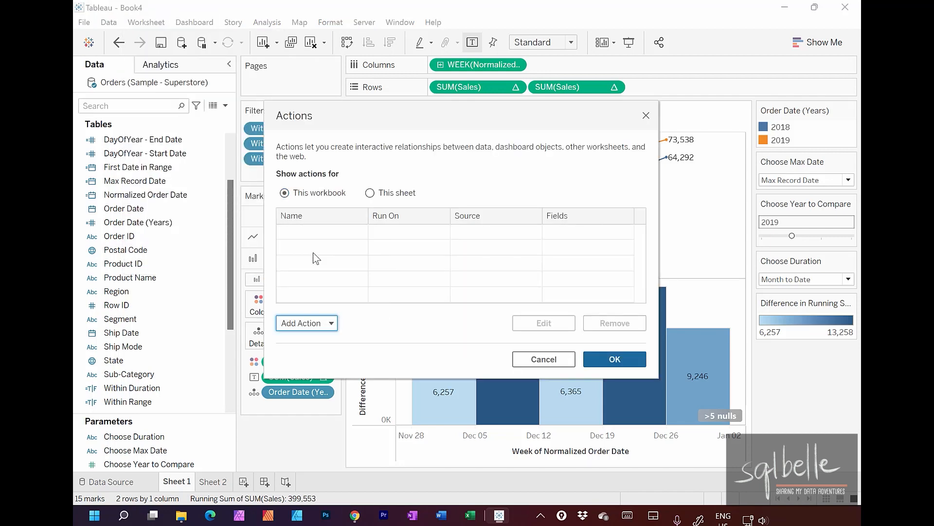
drag(536, 103, 483, 135)
mouse_move(381, 325)
mouse_down()
mouse_move(336, 333)
mouse_move(420, 358)
mouse_move(361, 323)
mouse_up()
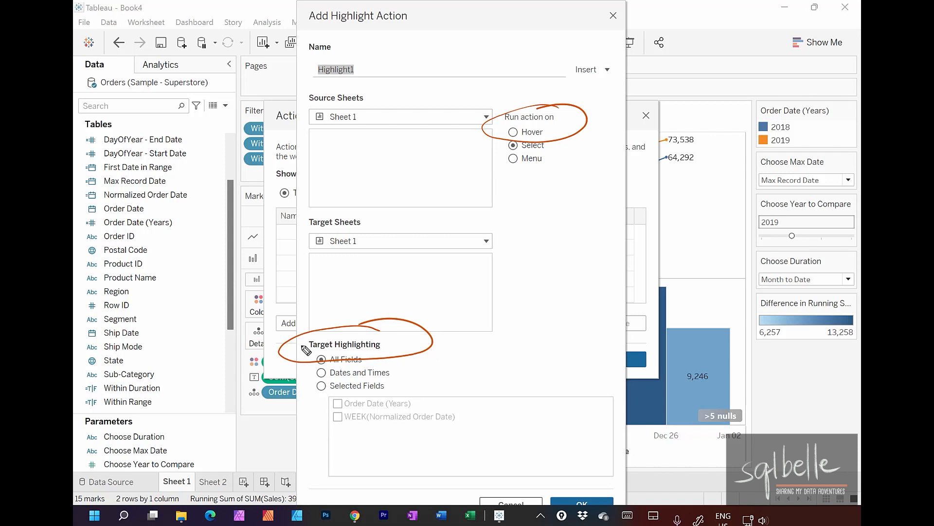
mouse_move(453, 409)
mouse_down()
mouse_move(406, 403)
mouse_move(365, 431)
mouse_move(469, 406)
mouse_up()
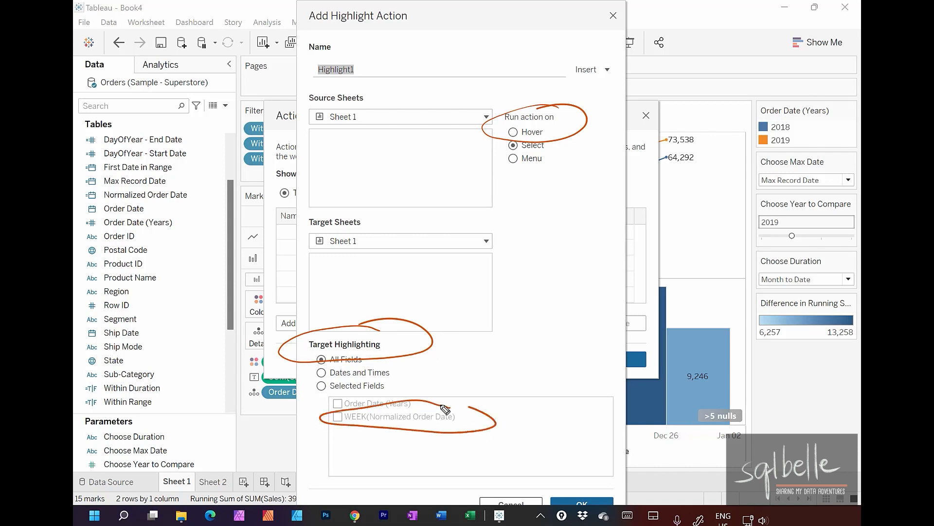
mouse_move(357, 392)
mouse_down()
mouse_move(378, 410)
mouse_move(357, 408)
mouse_up()
key(Escape)
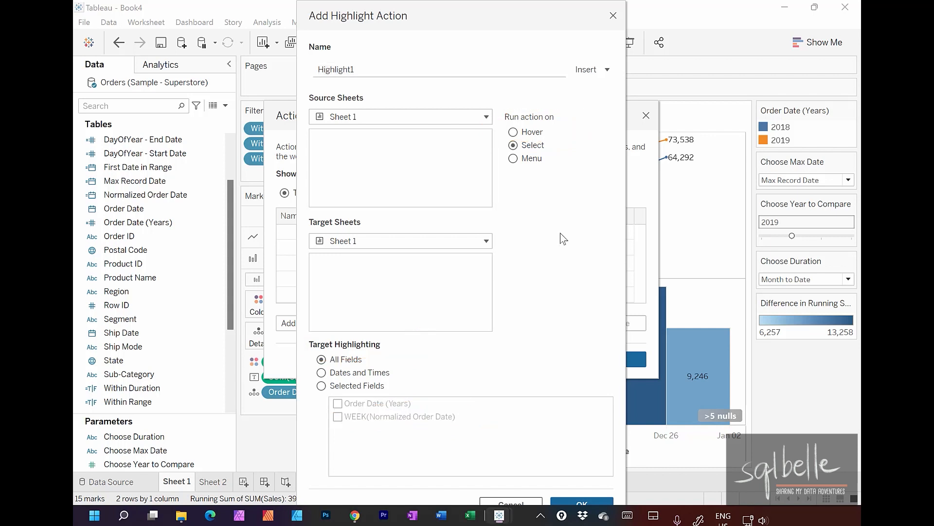
- Make the highlight action run on hover, target only the selected field WEEK(Normalized Order Date), and save it
click(513, 132)
click(321, 385)
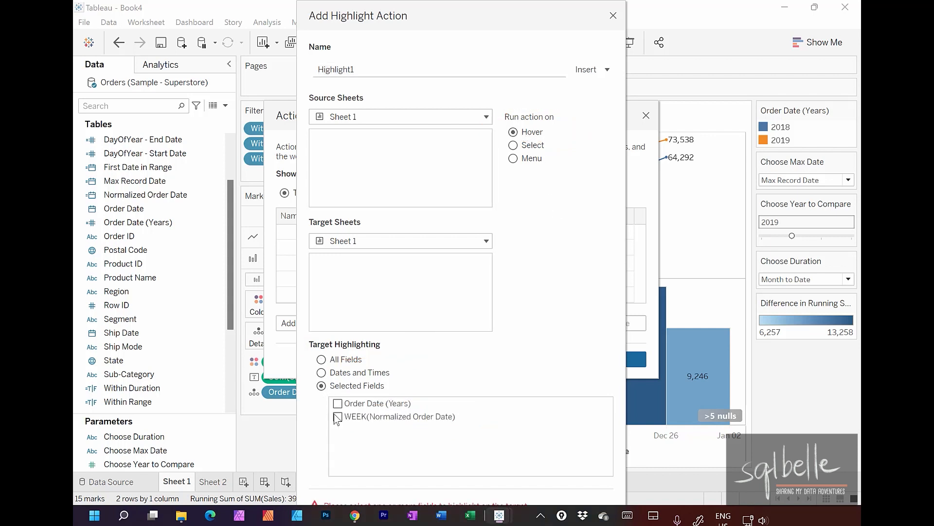
click(339, 418)
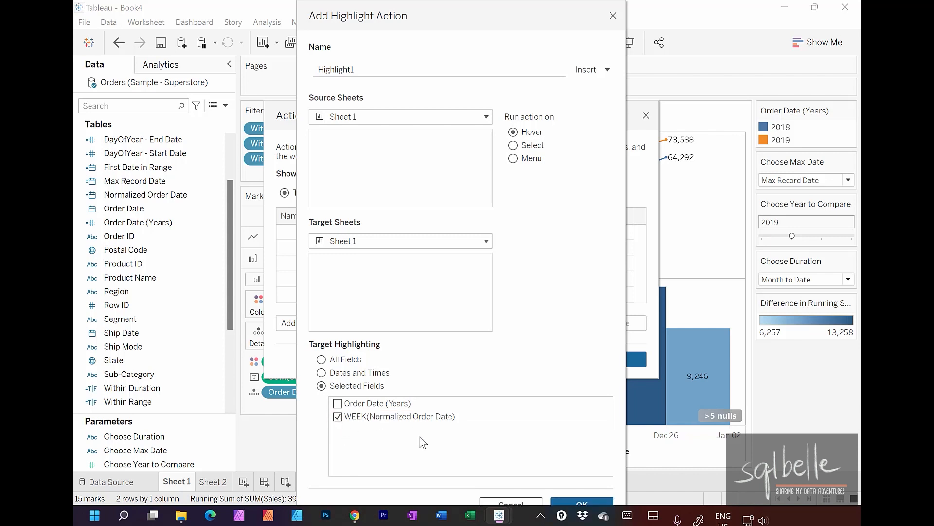
click(583, 504)
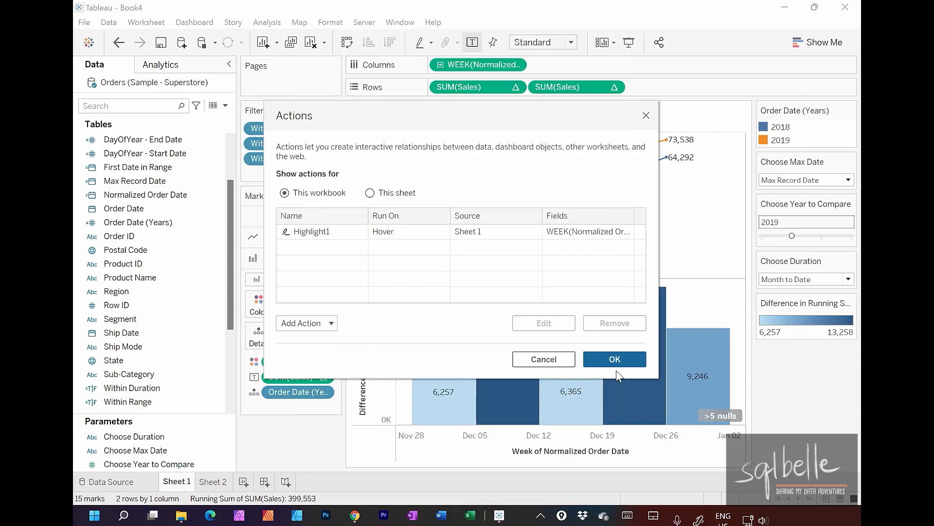
click(616, 361)
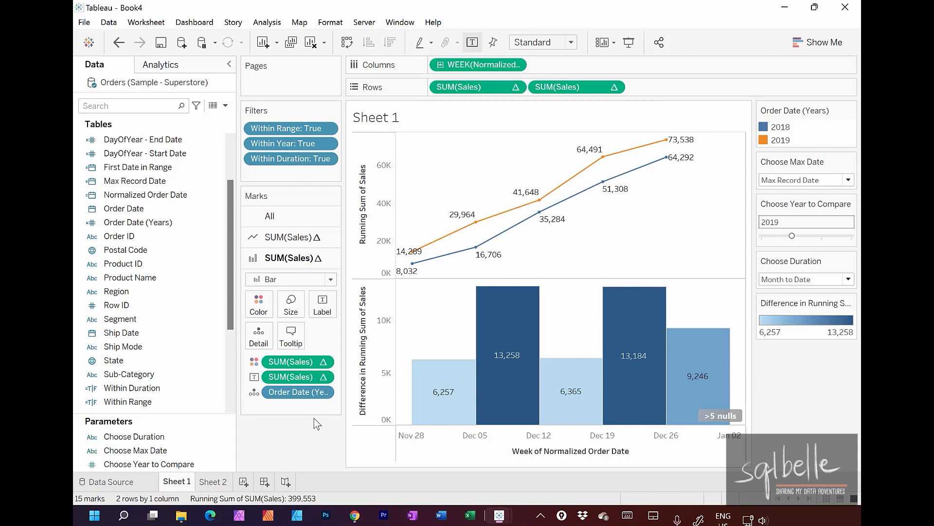
- Limit the labels in both charts to highlighted marks, and check them on the first point of the 2018 line
click(297, 215)
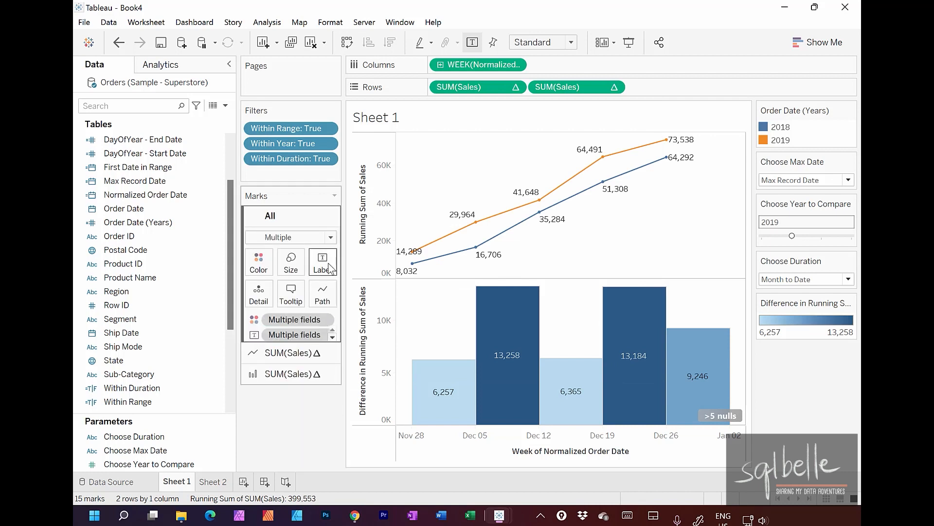
click(323, 263)
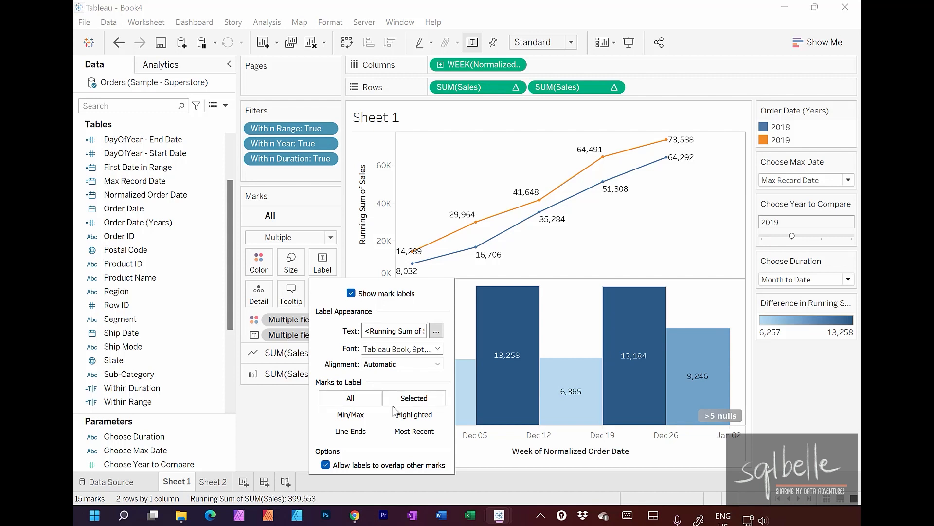
click(404, 418)
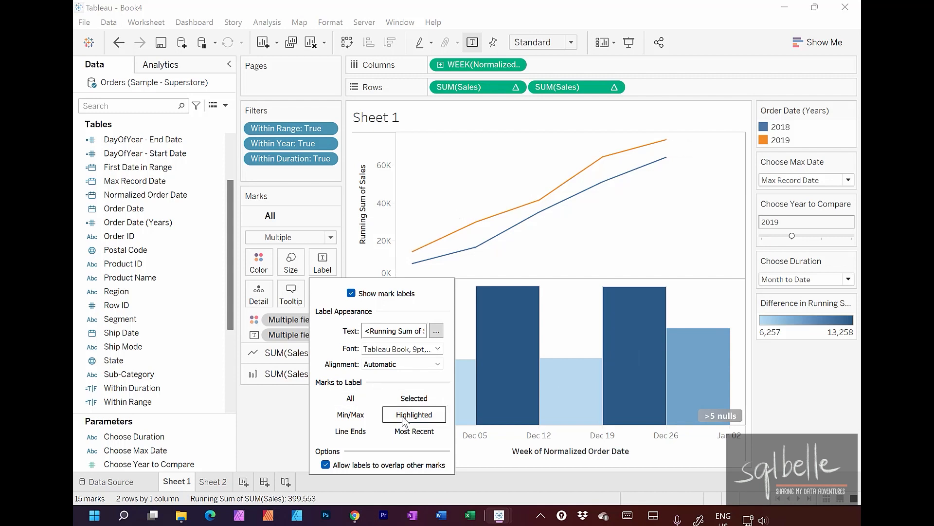
click(297, 422)
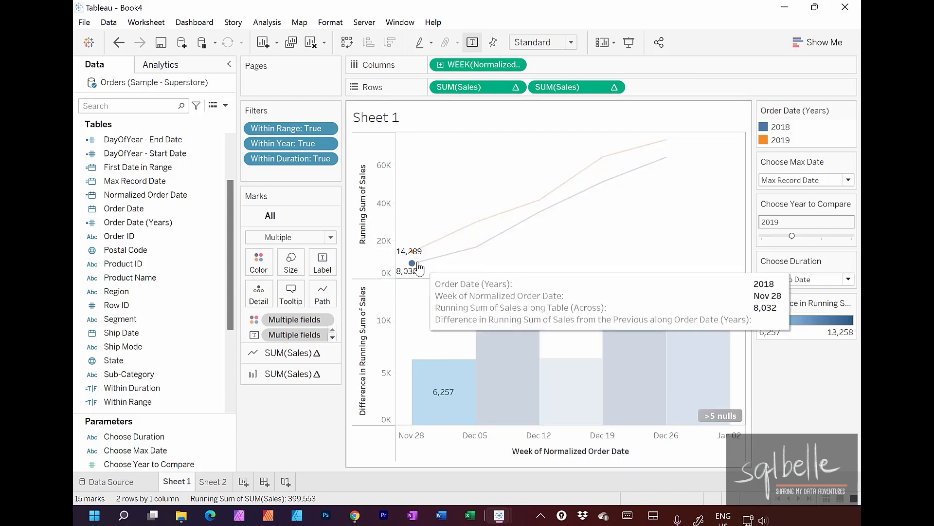
mouse_move(452, 257)
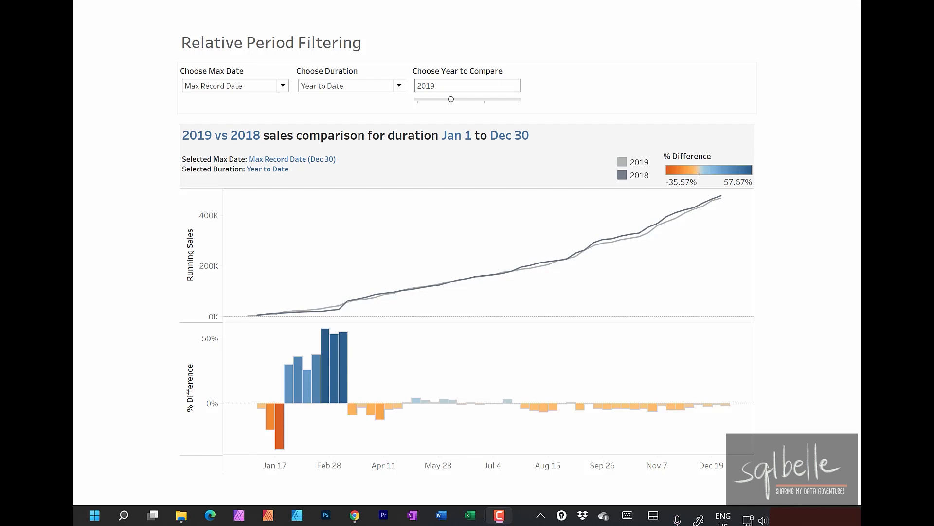
mouse_move(295, 59)
mouse_down()
mouse_move(212, 60)
mouse_move(463, 111)
mouse_move(285, 61)
mouse_up()
drag(808, 395, 700, 457)
mouse_move(708, 428)
mouse_down()
mouse_move(700, 457)
mouse_move(740, 443)
mouse_up()
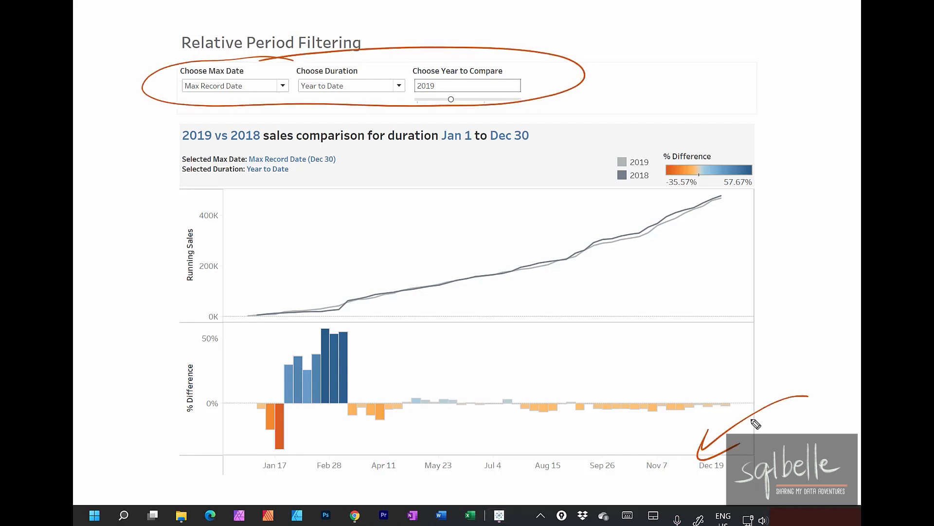
mouse_move(659, 230)
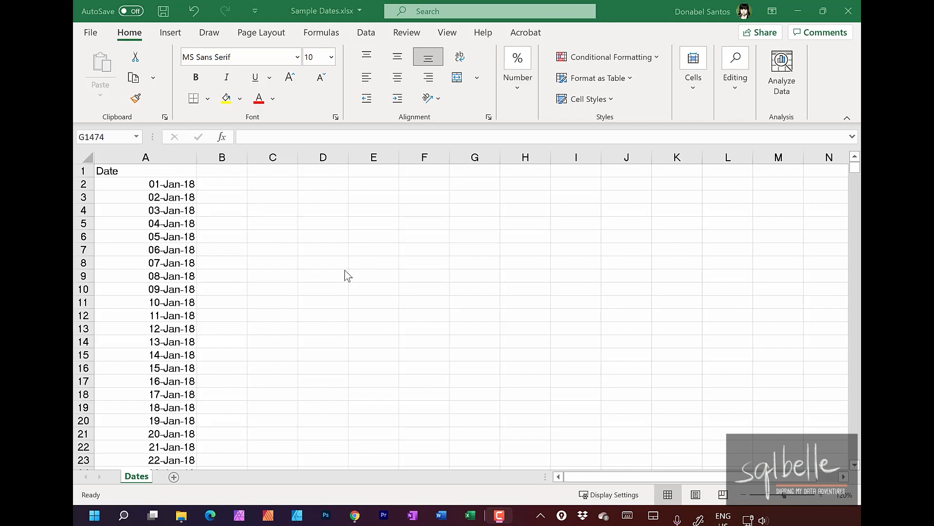
- Switch to Sample Dates.xlsx in Excel to examine the first and last dates in column A, and check the leap years list in the browser
click(181, 184)
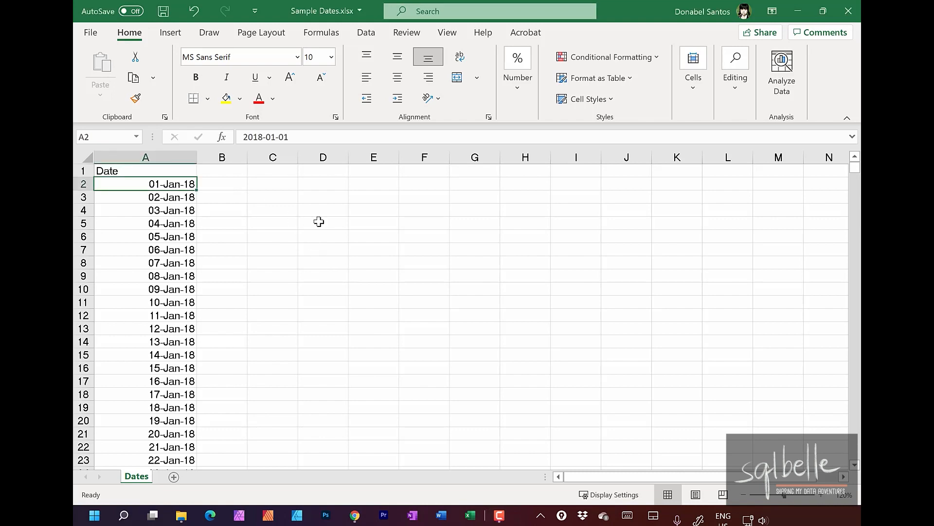
key(ctrl+Down)
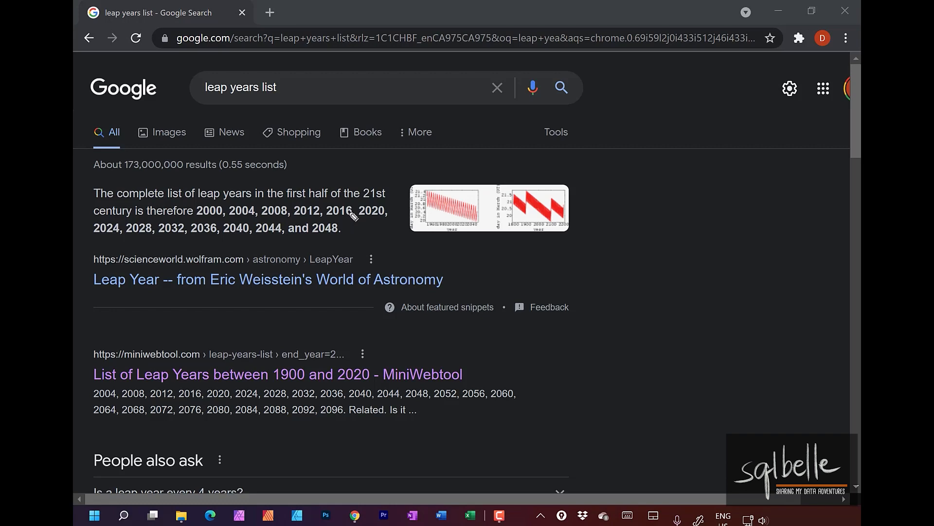
mouse_move(354, 216)
mouse_down()
mouse_move(404, 228)
mouse_move(345, 201)
mouse_up()
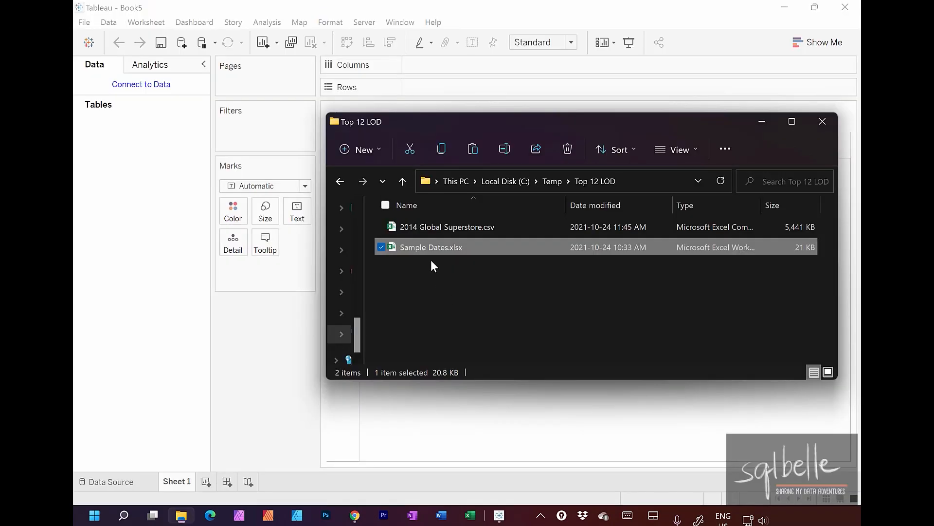
- Connect the new Tableau workbook to the Sample Dates.xlsx file and open Sheet 1
drag(430, 248, 150, 250)
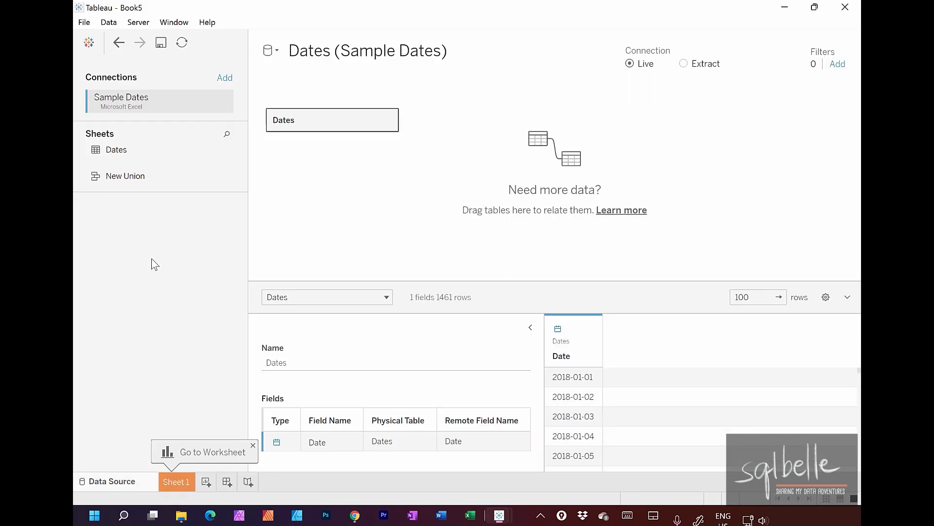
click(182, 485)
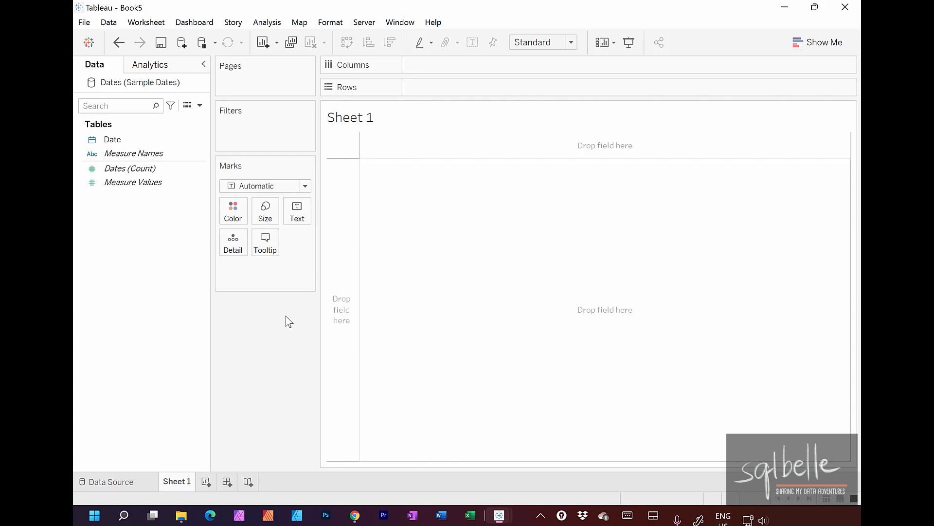
- Create a calculated field named DayOfYear with the formula DATEPART('dayofyear', [Date])
click(200, 106)
click(192, 119)
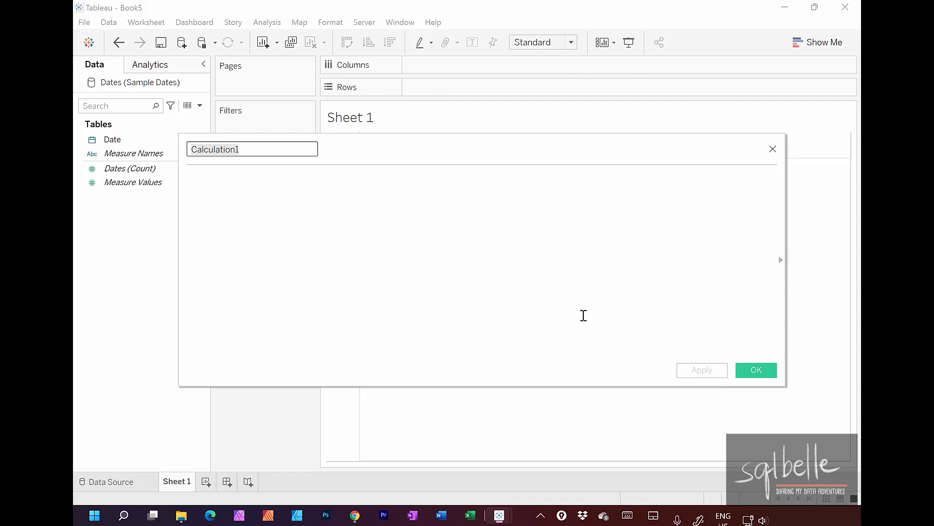
text(Da)
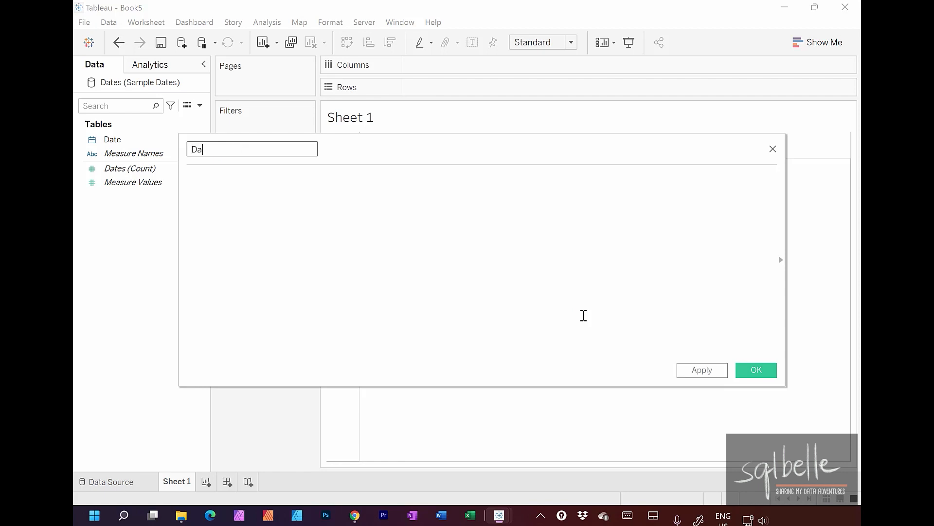
text(yOfYear)
click(359, 242)
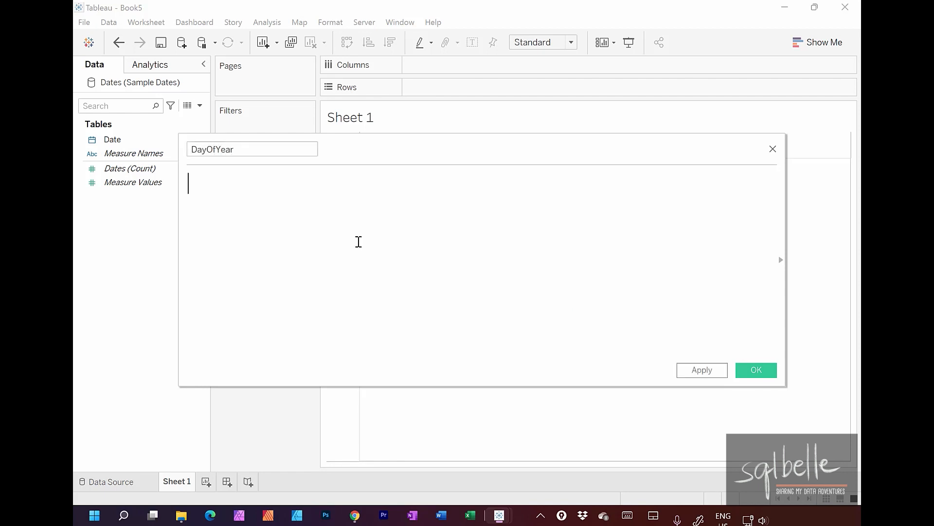
text(DATEPART)
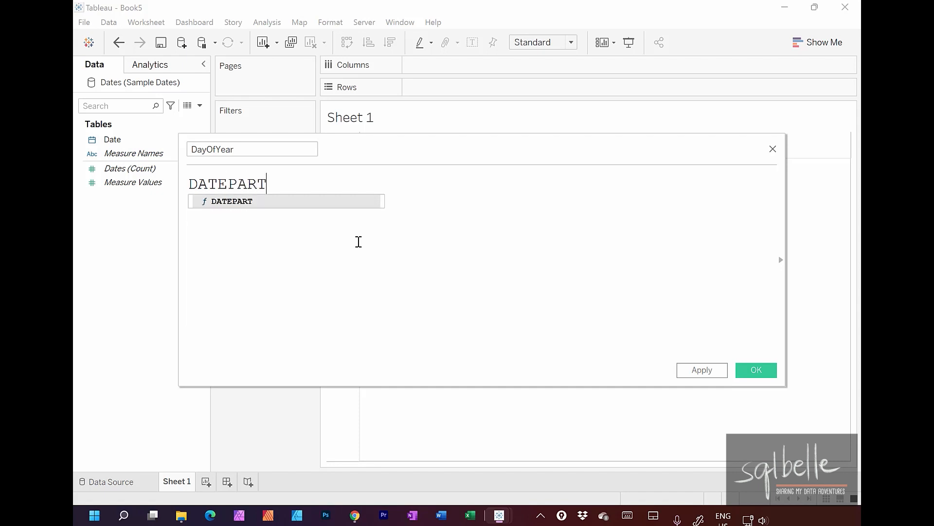
key(Return)
text('dayofyear')
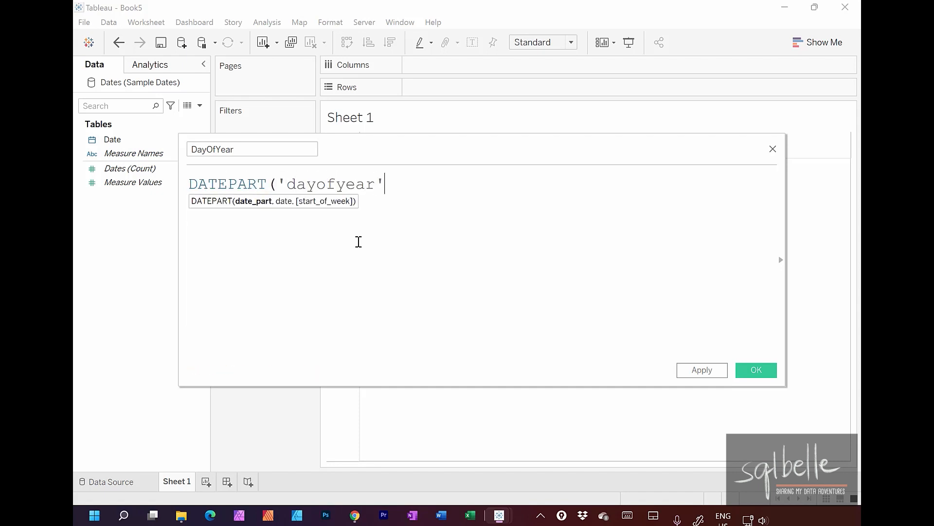
text(,)
drag(113, 140, 453, 182)
text())
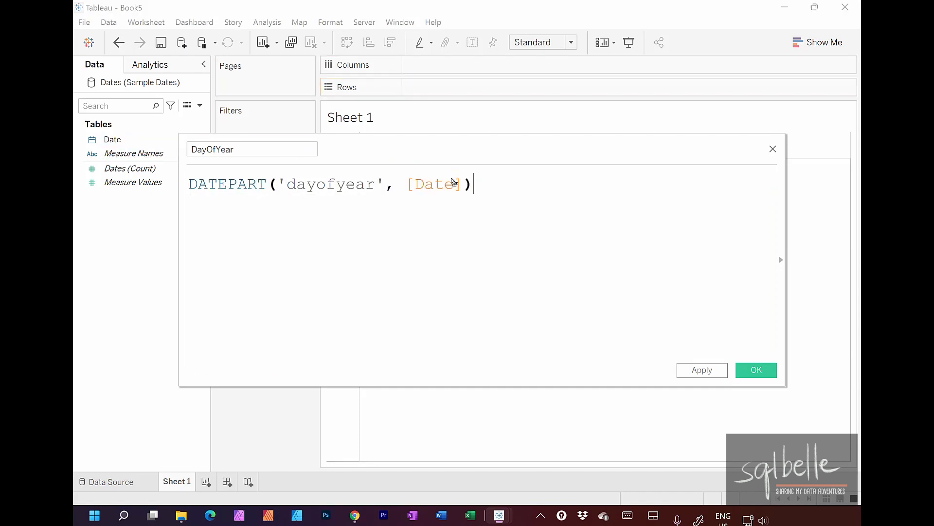
click(756, 370)
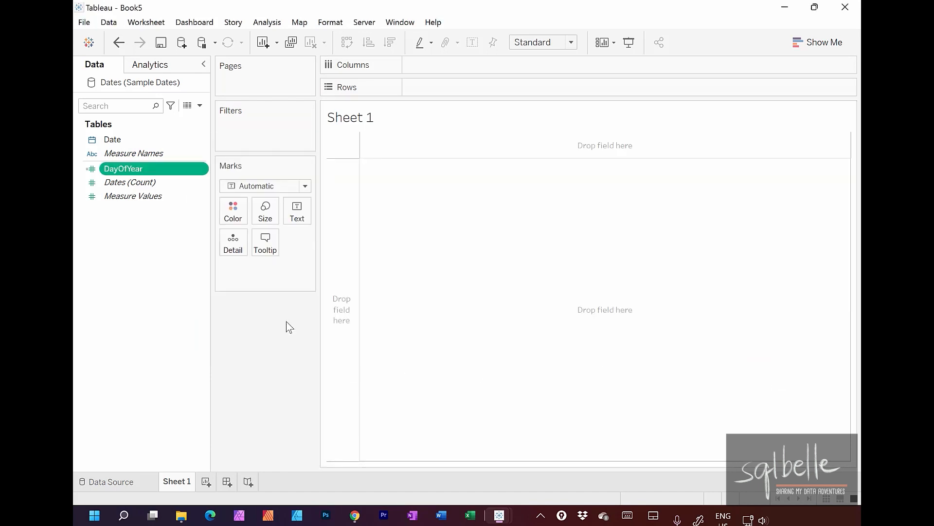
- Start a calculated field named Leap Year? with the condition IF YEAR([Date]) % 4 = 0
click(199, 105)
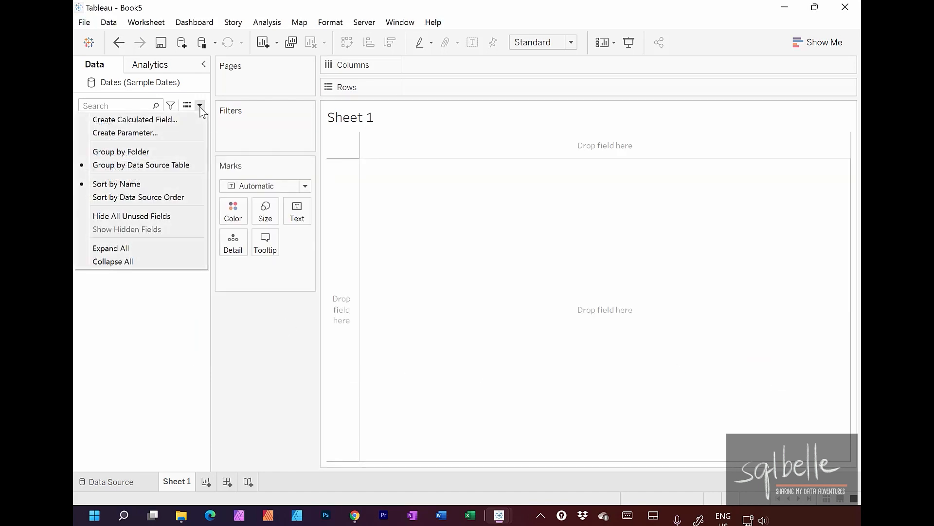
click(186, 115)
text(Lea)
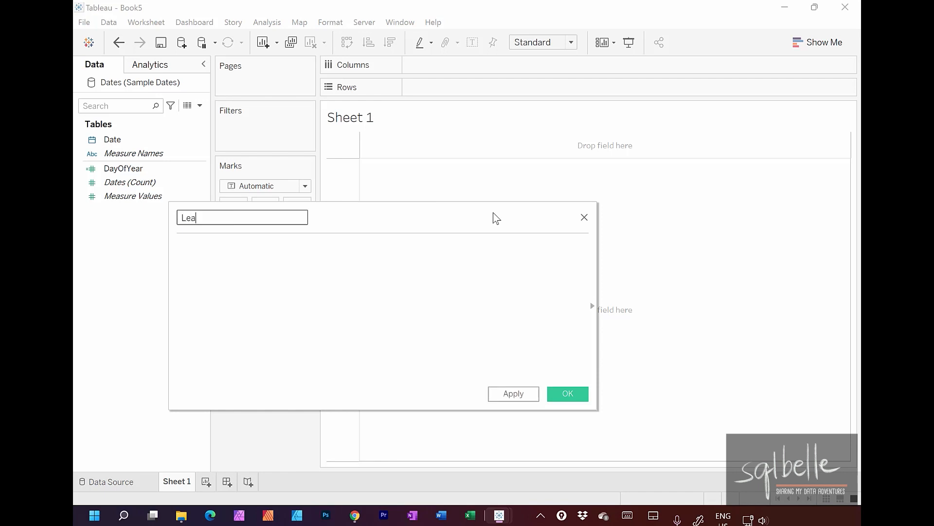
text(p Year?)
click(326, 277)
text(IF)
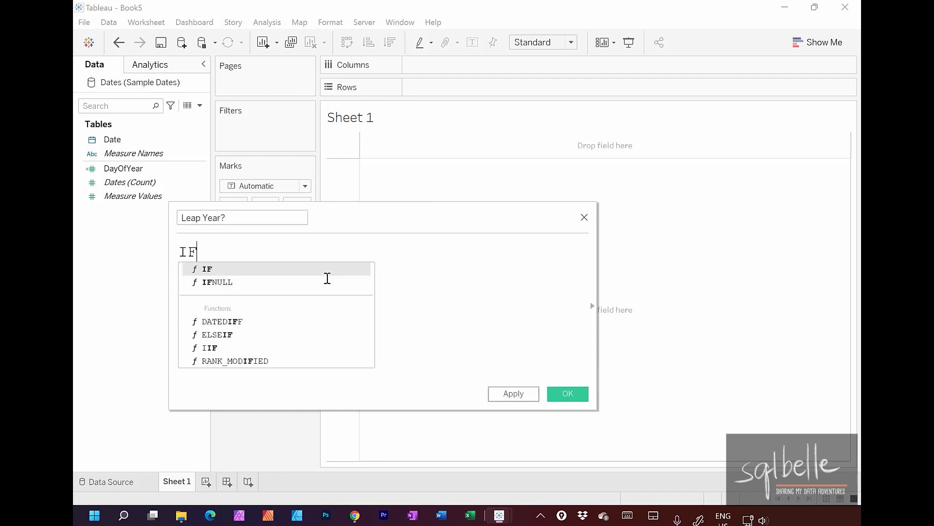
text( YEAR([Da)
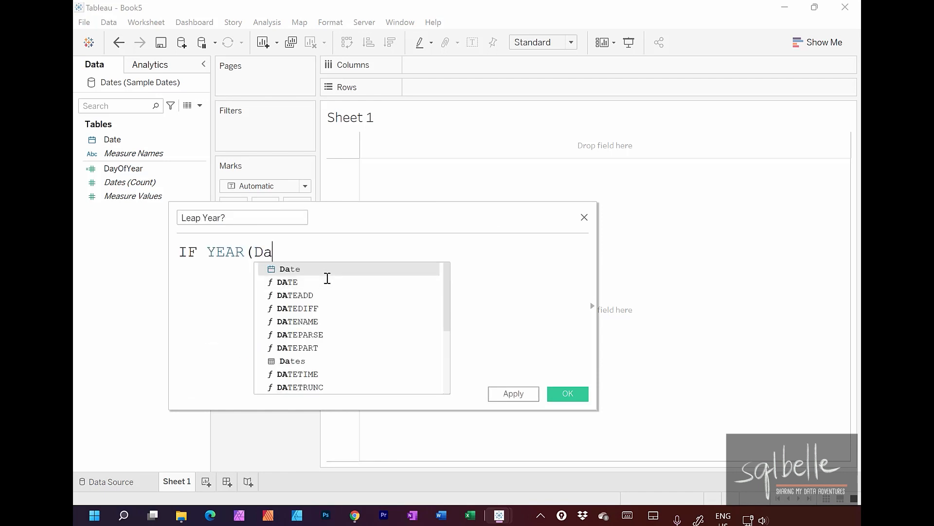
key(Return)
text() )
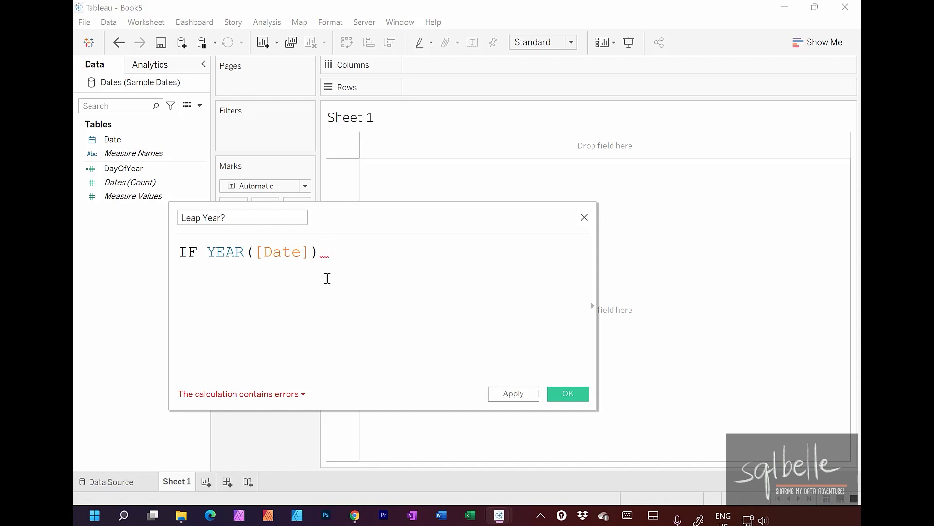
text(% 4 = 0)
key(Return)
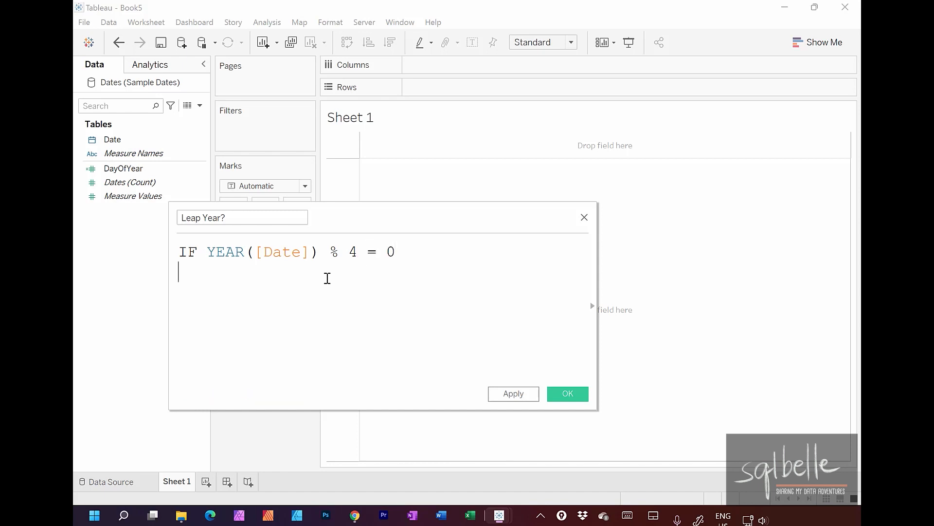
- Complete the Leap Year? formula with THEN "Leap Year" ELSE "" END and save the field
text(THEN "Leap Year")
key(Return)
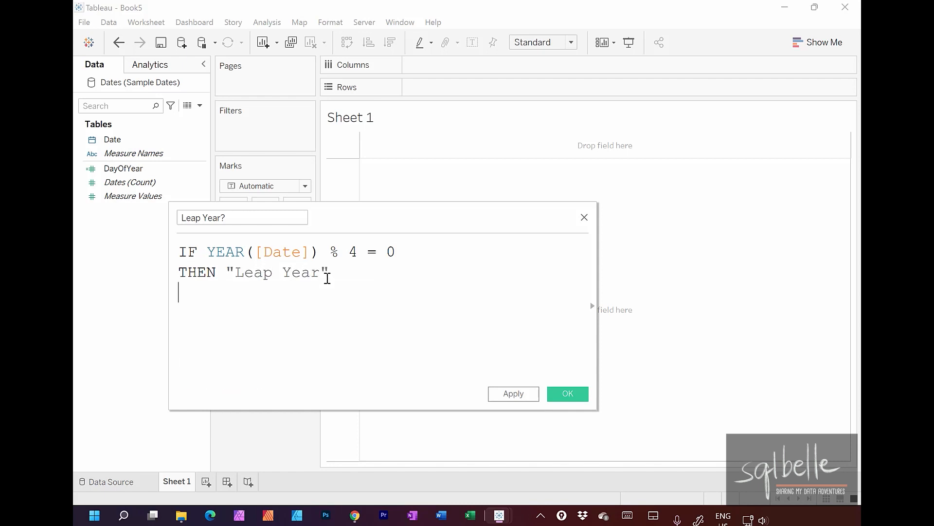
text(ELSE "")
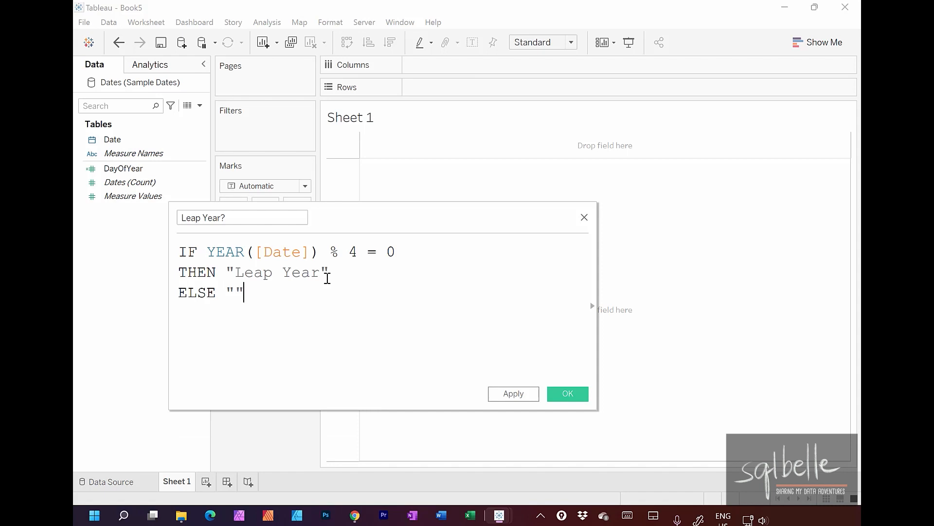
key(Return)
text(END)
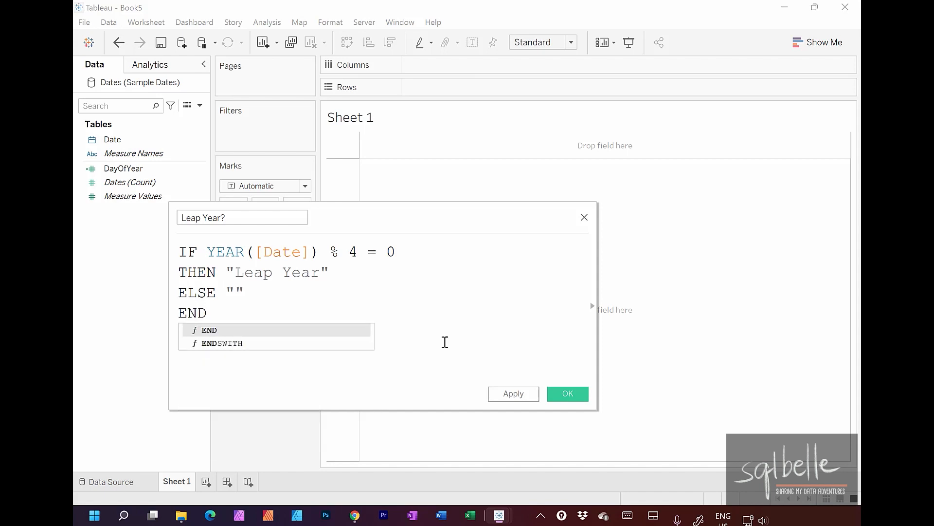
click(568, 394)
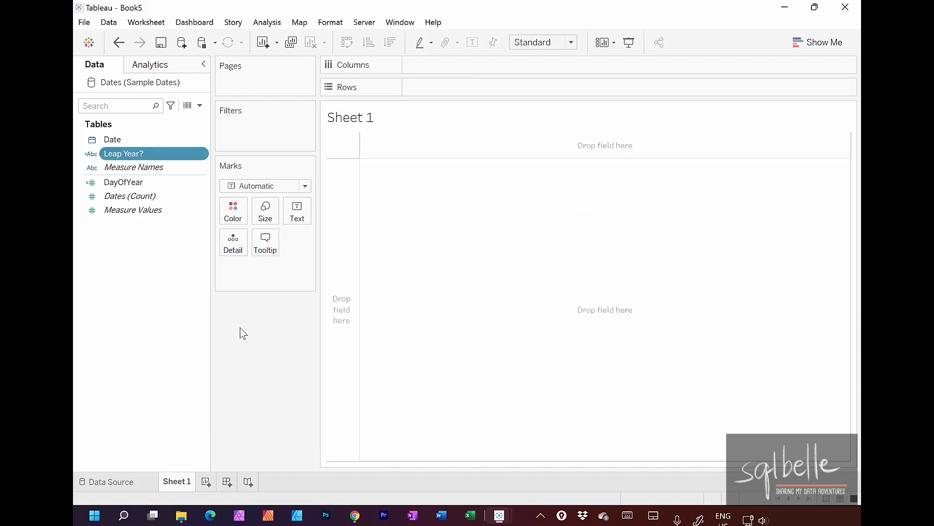
- Lay out Date as a table with months in rows and years in columns, leaving out the quarter level
drag(113, 139, 414, 92)
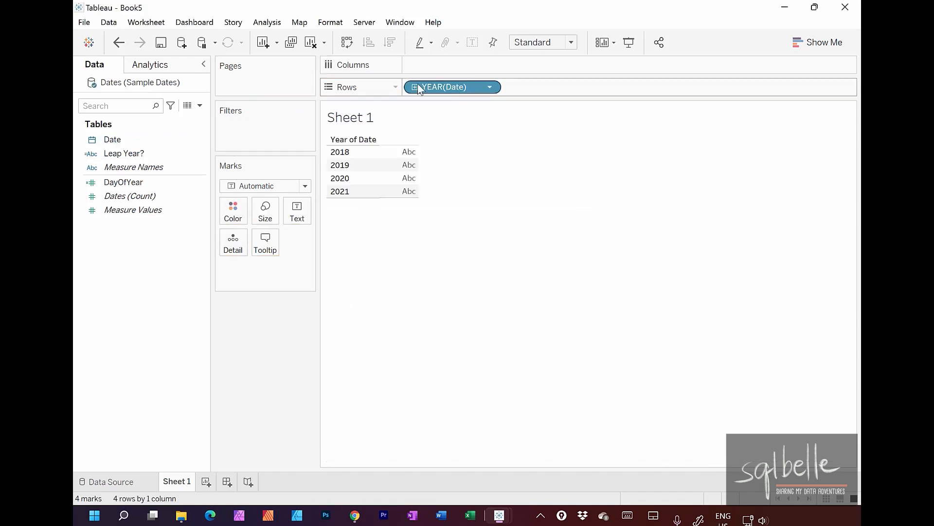
click(414, 90)
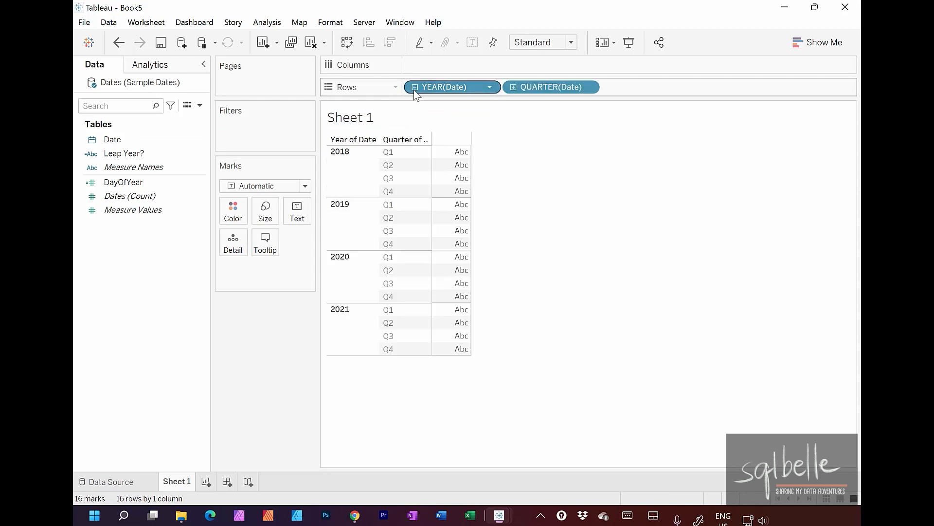
click(513, 86)
drag(539, 90, 544, 19)
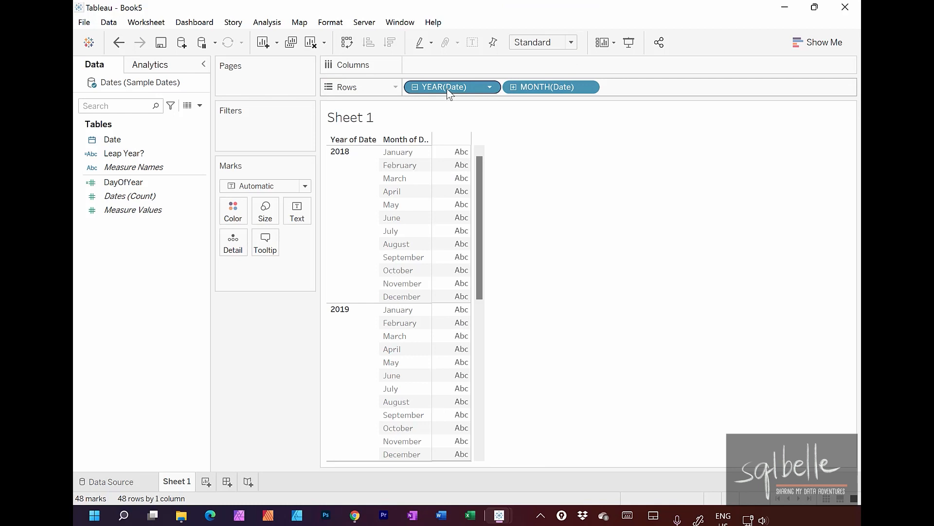
drag(451, 90, 449, 70)
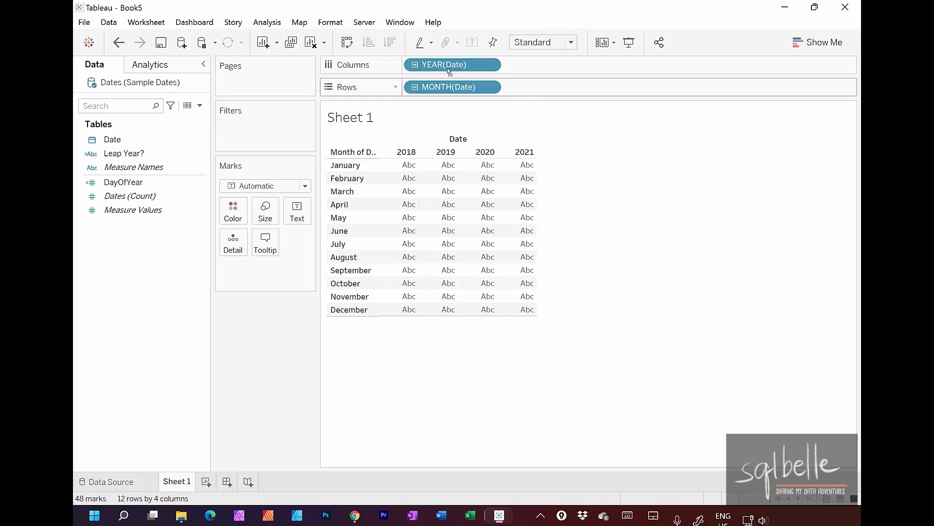
- Add the day level below month in the rows, and show a month filter as a single-value slider
click(415, 87)
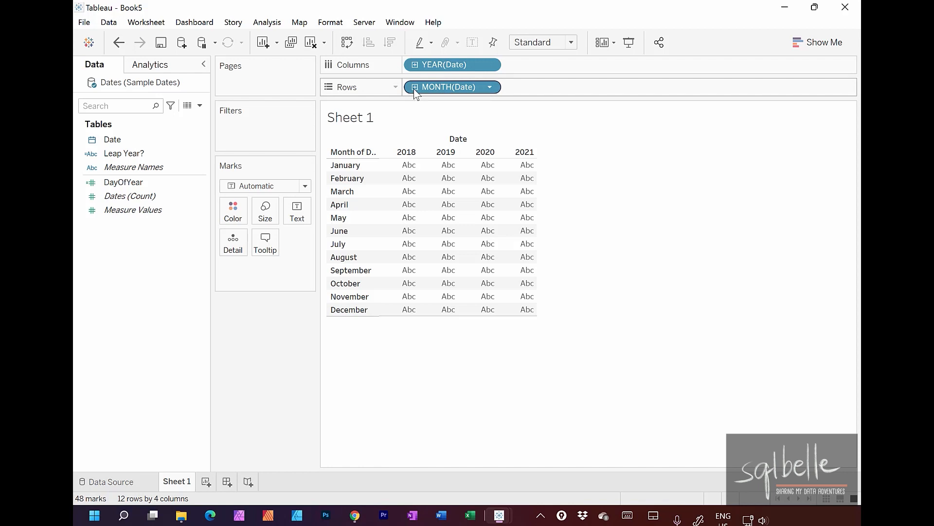
click(489, 86)
click(481, 99)
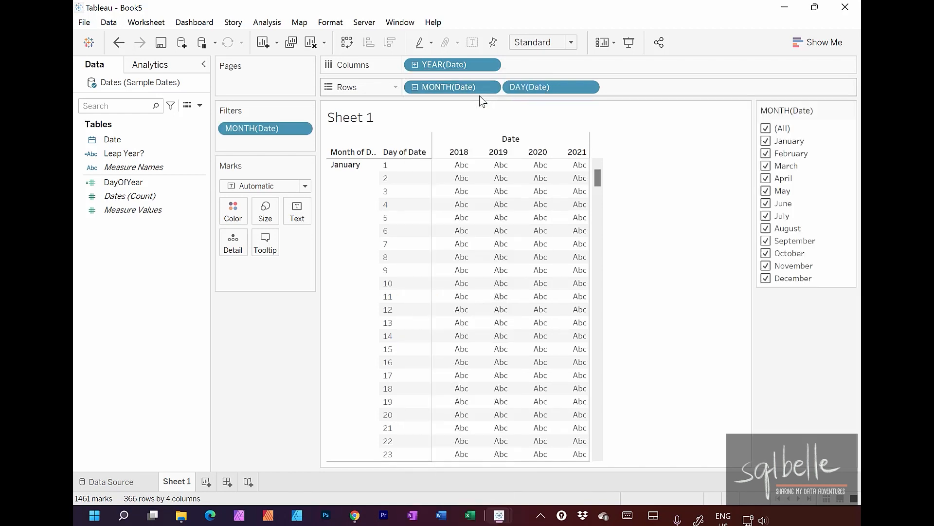
click(851, 111)
click(763, 252)
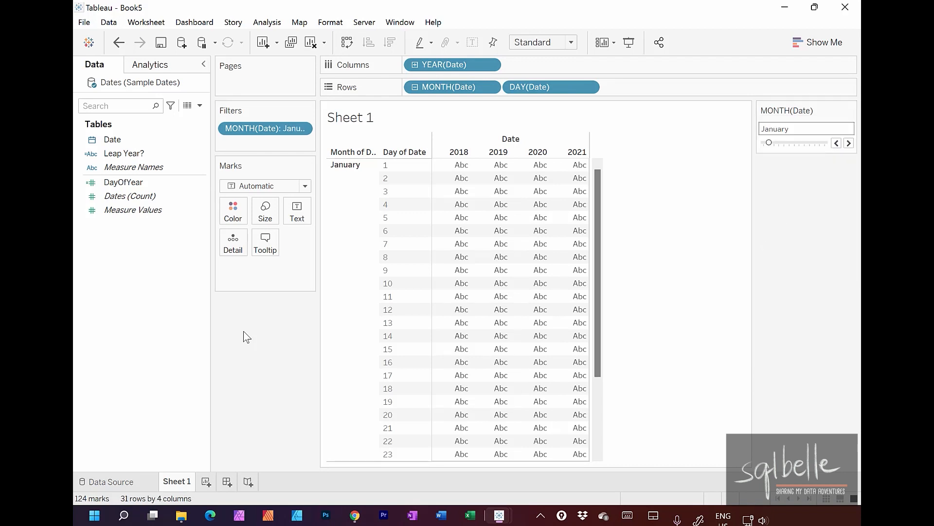
- Show DayOfYear as the text values in the table cells and enlarge the worksheet font
drag(124, 182, 505, 236)
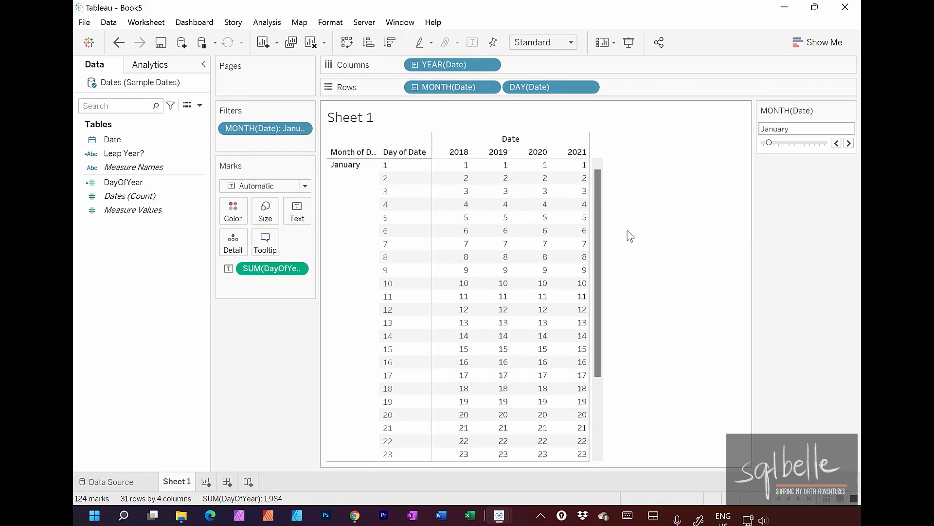
click(338, 23)
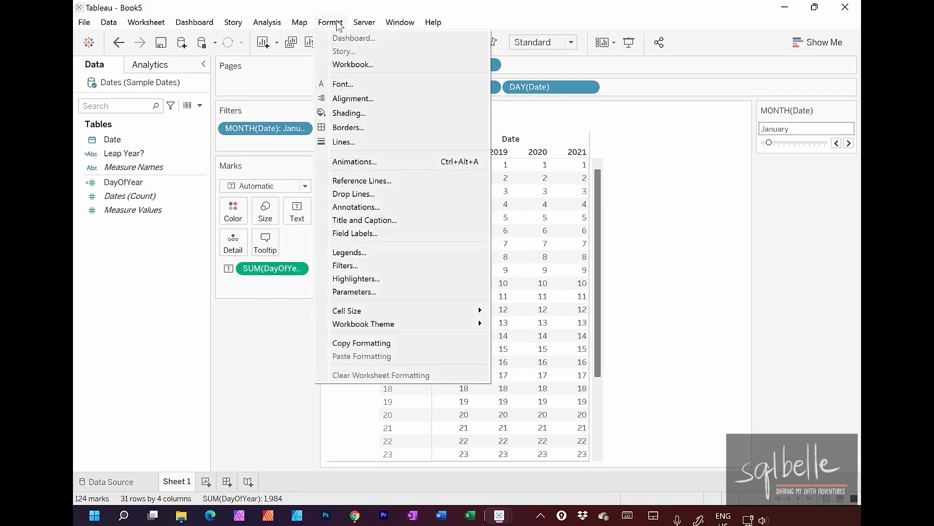
click(343, 83)
click(195, 147)
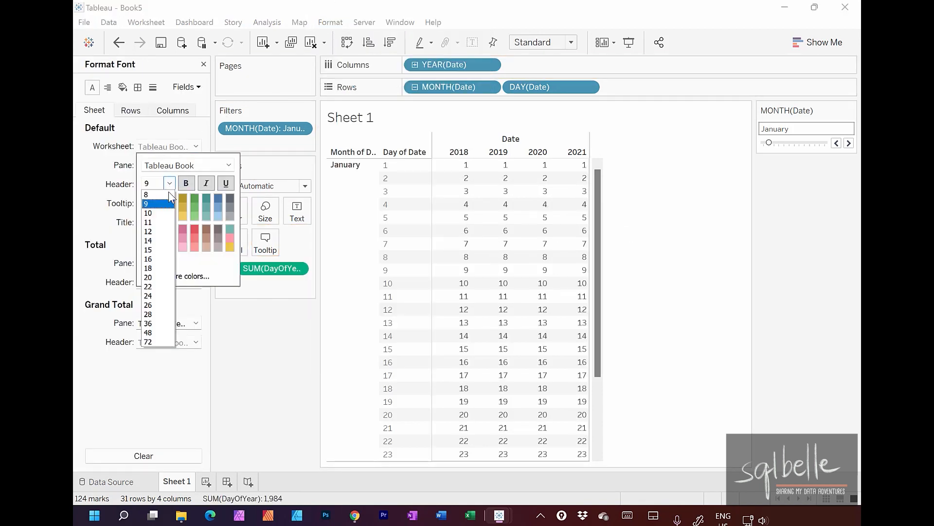
click(641, 180)
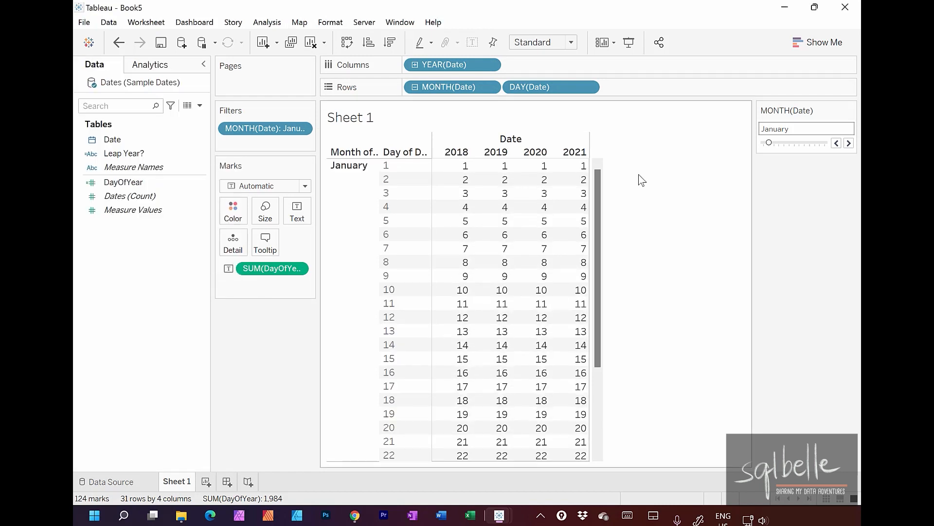
- Replace the sheet title with the MONTH(Date) field, formatted in bold Tableau Semibold at a larger size
double_click(372, 118)
drag(363, 274, 258, 272)
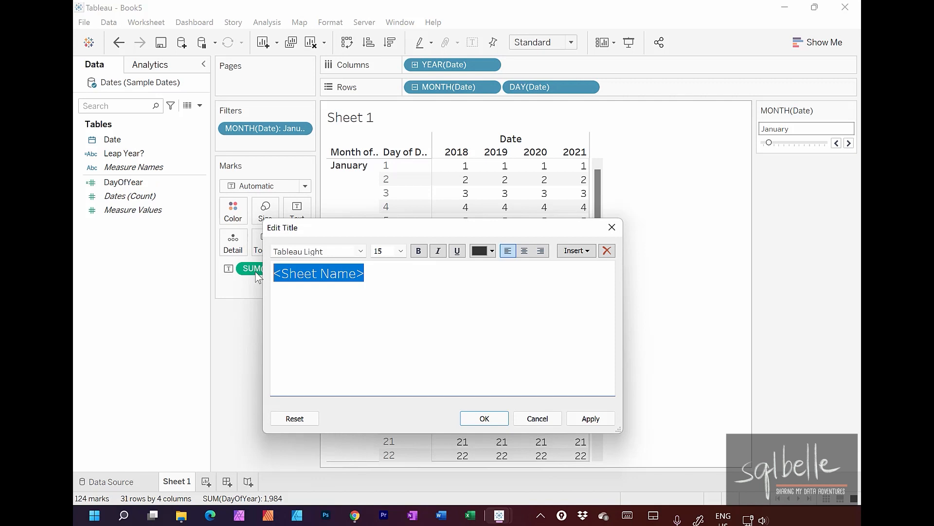
click(583, 251)
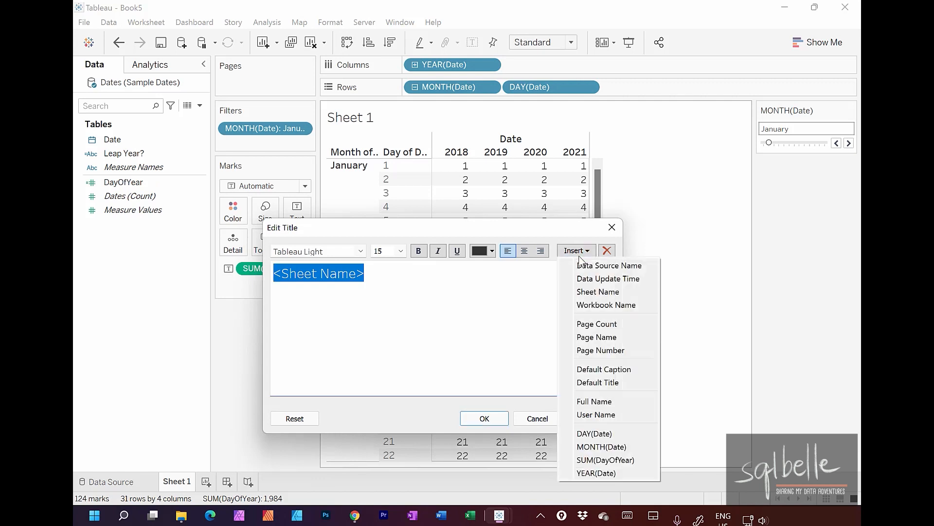
click(602, 447)
drag(428, 292, 229, 258)
click(419, 252)
click(361, 253)
click(326, 327)
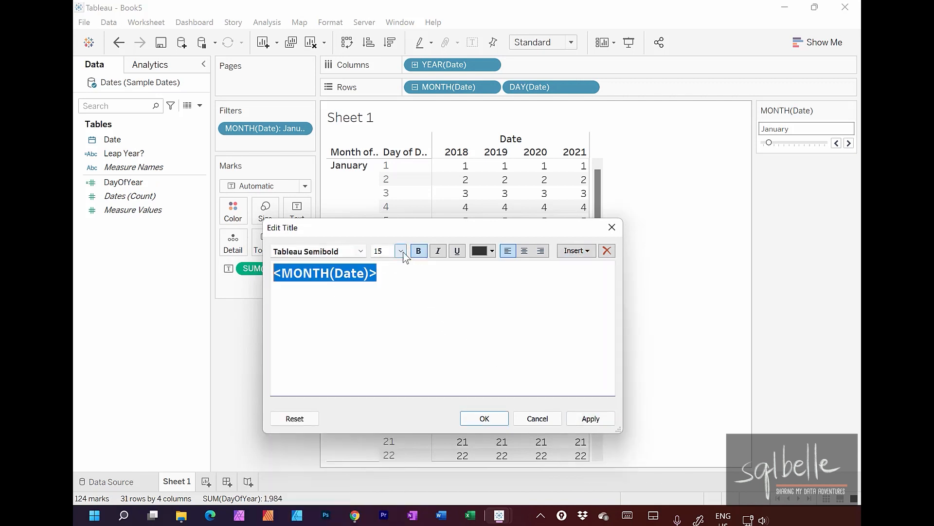
click(401, 252)
click(384, 321)
click(590, 419)
click(518, 421)
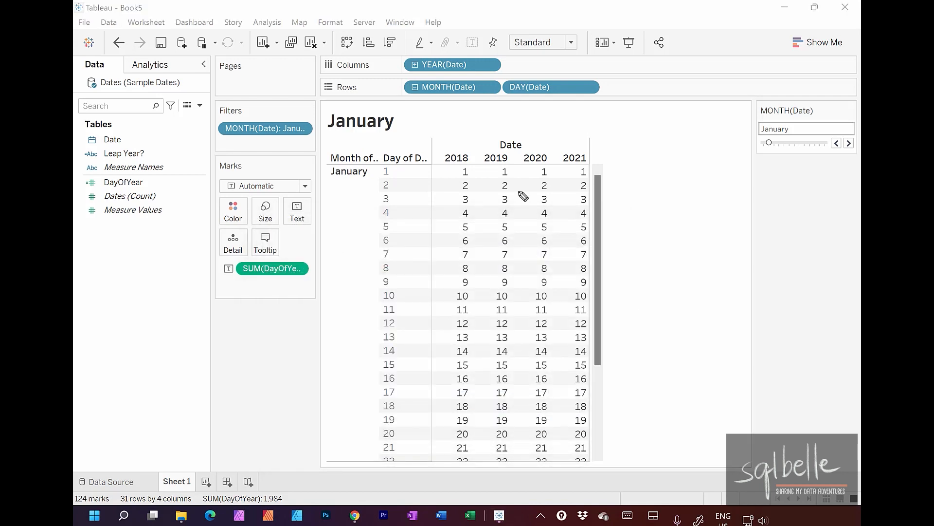
- Examine the January day-of-year values across the four years and move the month filter on to February
mouse_move(606, 208)
mouse_down()
mouse_move(396, 234)
mouse_move(671, 303)
mouse_move(597, 200)
mouse_up()
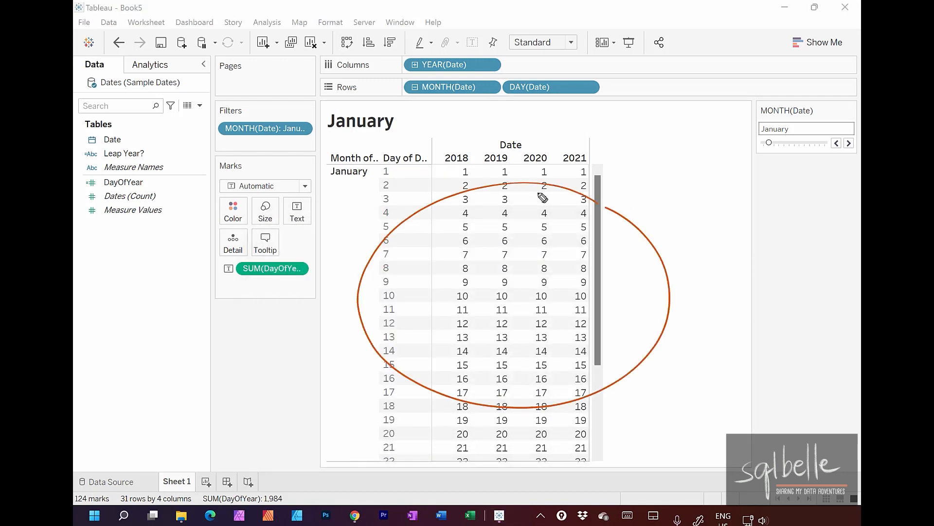
key(Escape)
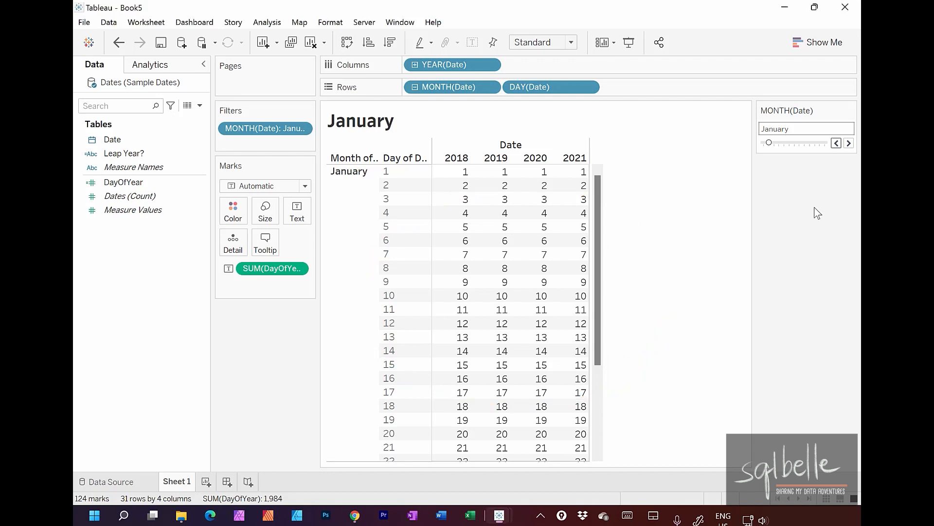
click(849, 143)
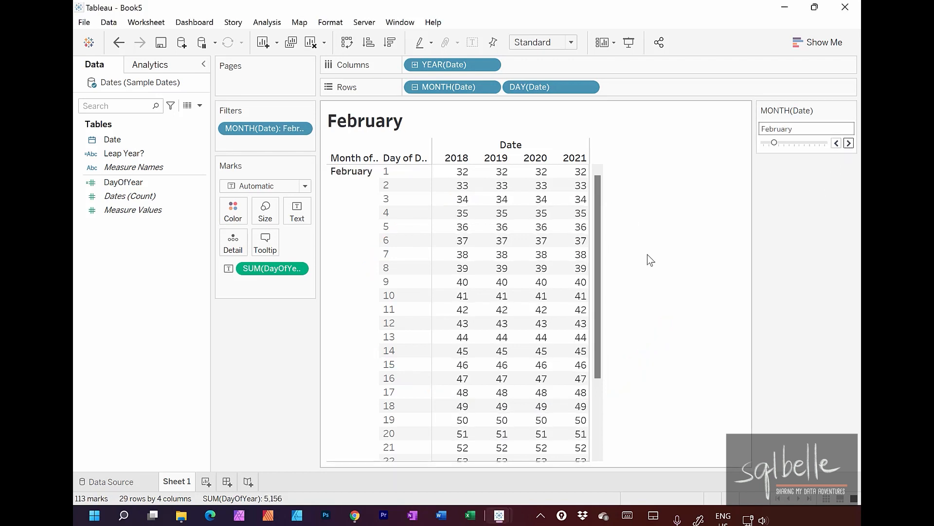
- Examine the end of February in the table, circling day 29 and boxing its 2020 value
drag(595, 191, 603, 308)
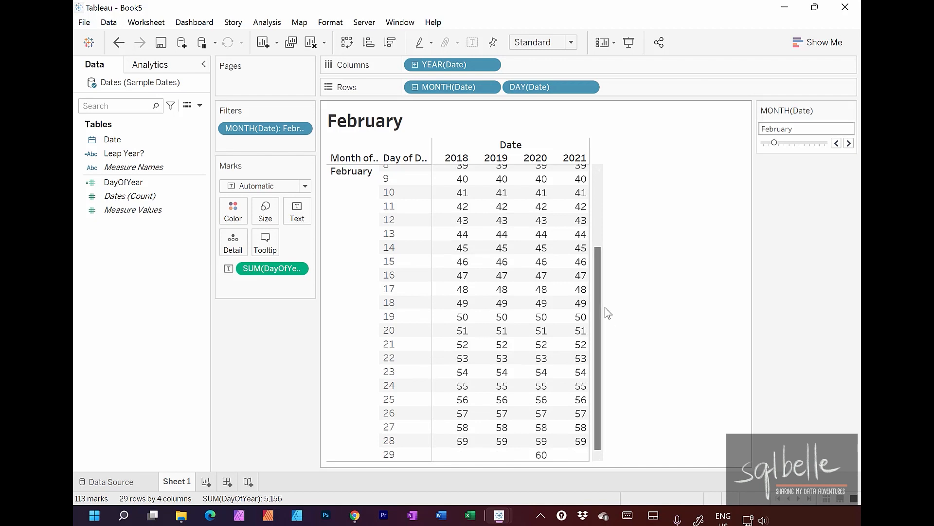
key(ctrl+2)
mouse_move(403, 449)
mouse_down()
mouse_move(409, 470)
mouse_move(412, 447)
mouse_up()
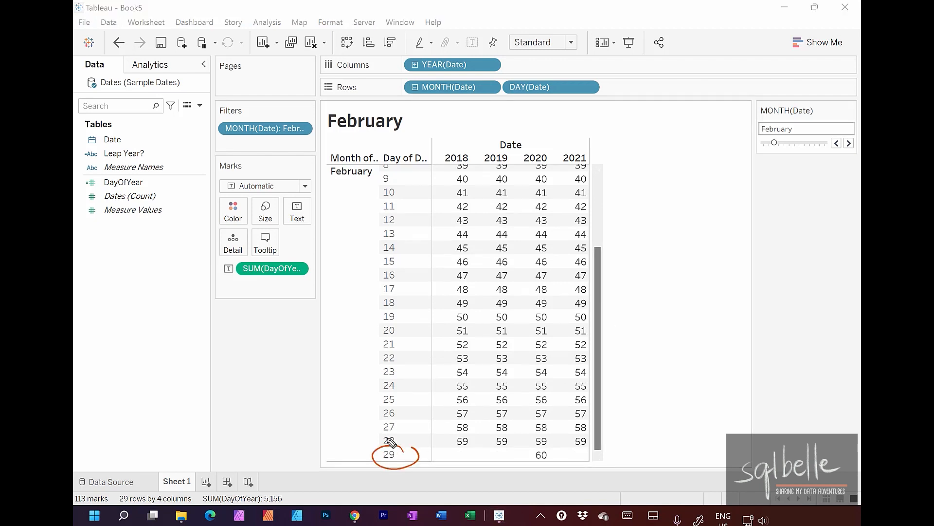
mouse_move(530, 449)
mouse_down()
mouse_move(528, 467)
mouse_move(559, 457)
mouse_move(524, 444)
mouse_up()
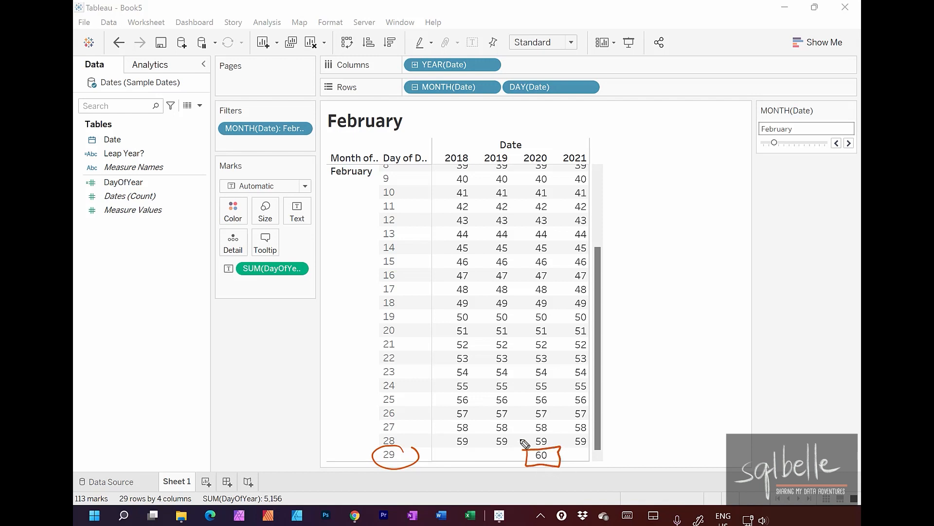
mouse_move(569, 465)
mouse_down()
mouse_move(630, 452)
mouse_move(582, 467)
mouse_up()
click(598, 179)
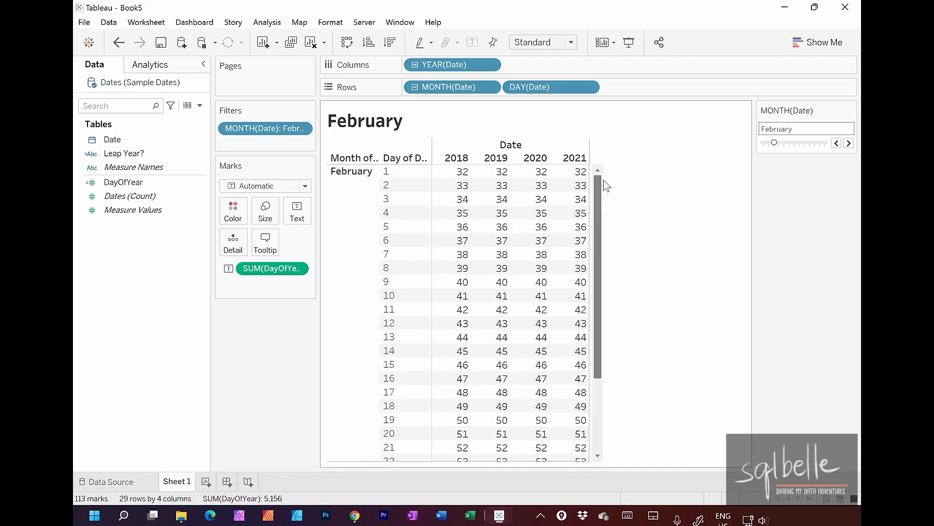
- Move the month filter on to March and outline the 2020 column to compare it with 2021
click(849, 142)
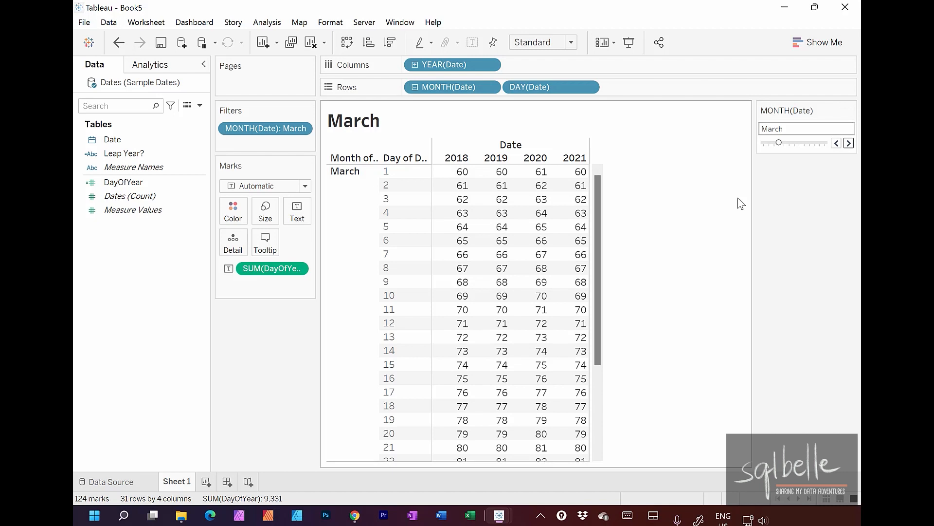
mouse_move(521, 137)
mouse_down()
mouse_move(530, 199)
mouse_move(525, 470)
mouse_up()
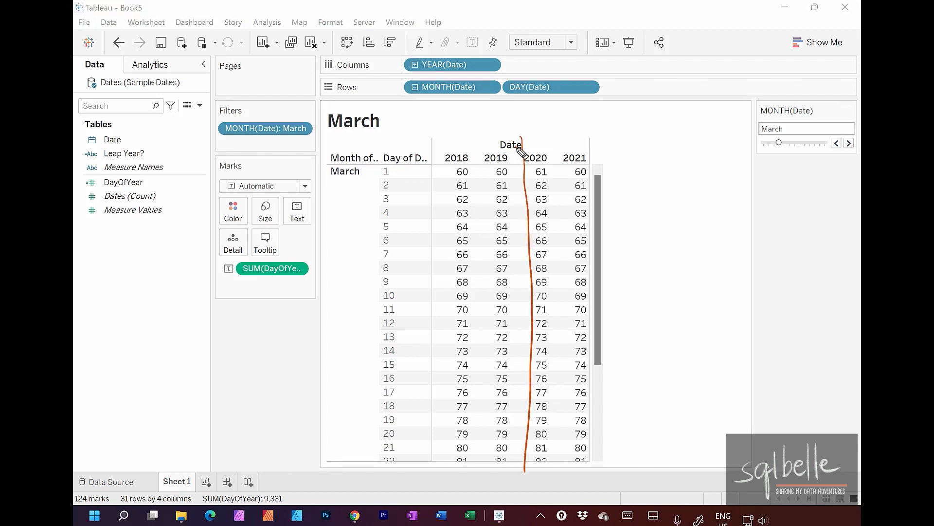
mouse_move(521, 146)
mouse_down()
mouse_move(562, 240)
mouse_move(557, 470)
mouse_up()
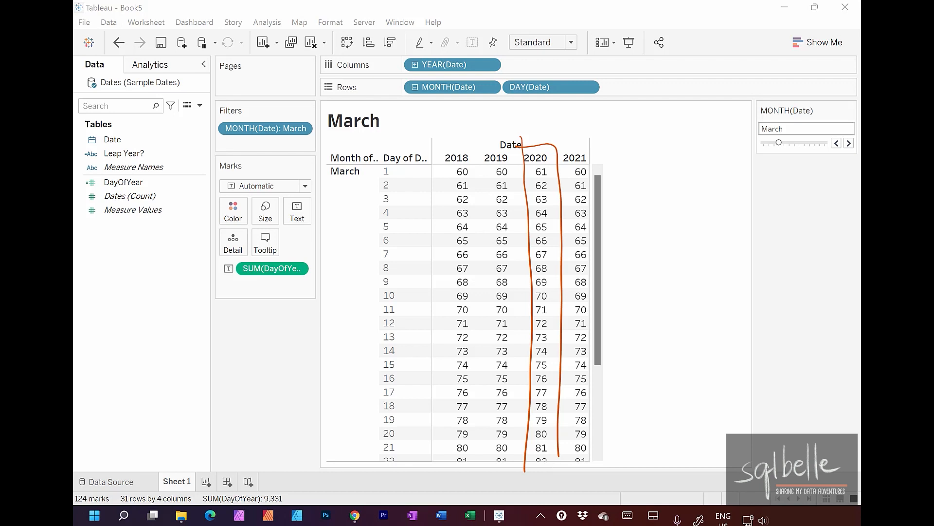
mouse_move(621, 286)
mouse_down()
mouse_move(577, 306)
mouse_move(613, 289)
mouse_up()
mouse_move(578, 277)
mouse_down()
mouse_move(554, 281)
mouse_move(563, 290)
mouse_up()
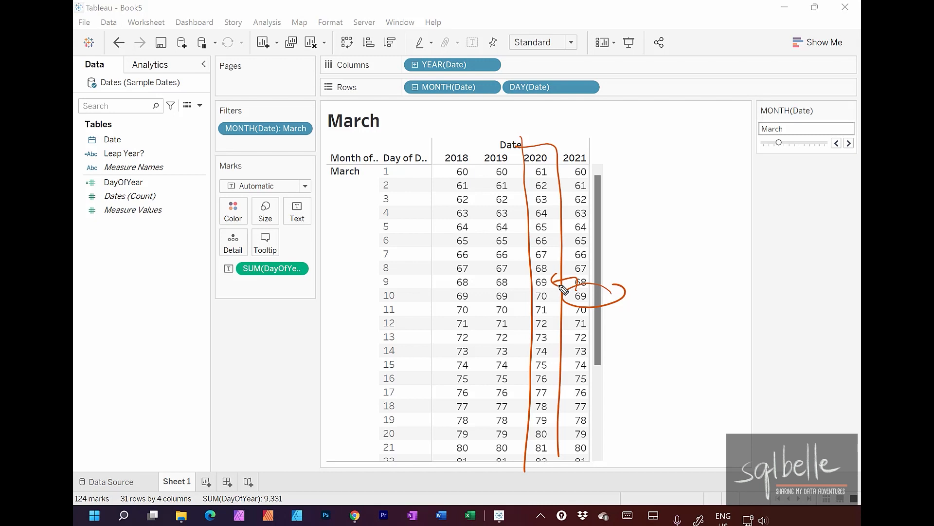
key(Escape)
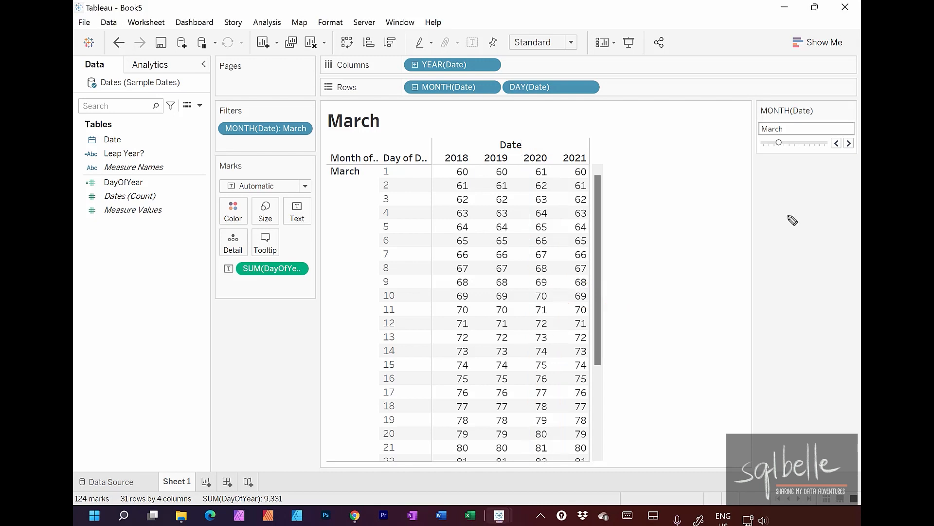
- Mark the March 1 values under 2018, 2019 and 2021 to compare the non-leap years, and clear the marks
mouse_move(436, 142)
mouse_down()
mouse_move(434, 181)
mouse_move(531, 158)
mouse_move(493, 145)
mouse_up()
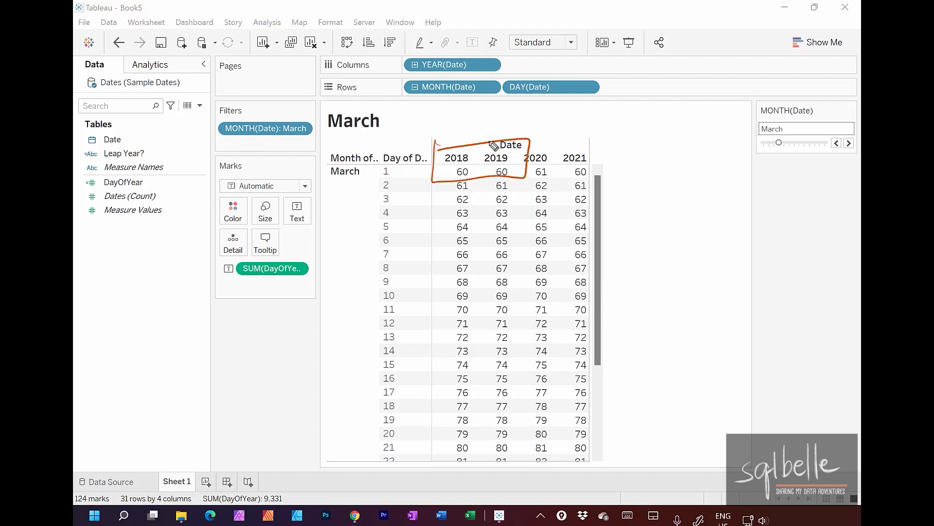
mouse_move(563, 146)
mouse_down()
mouse_move(573, 188)
mouse_move(625, 145)
mouse_move(560, 145)
mouse_up()
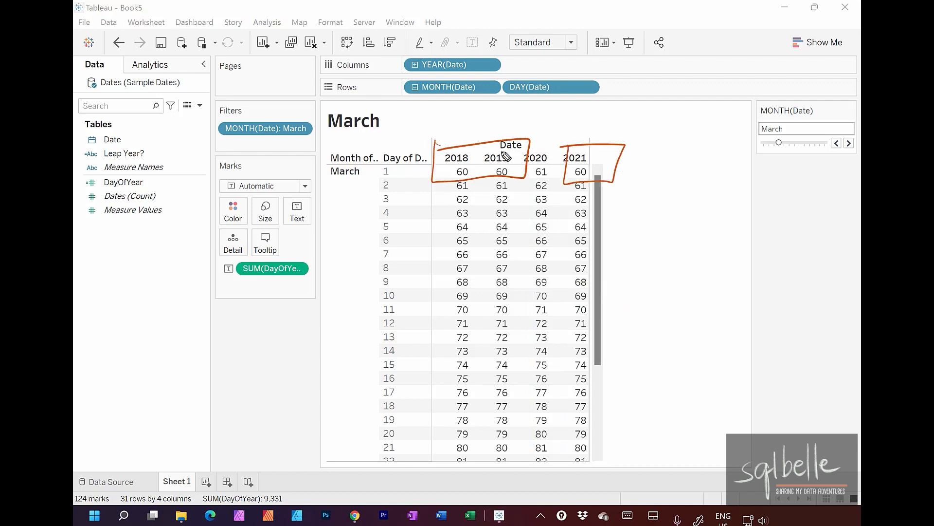
mouse_move(469, 166)
mouse_down()
mouse_move(466, 180)
mouse_move(506, 181)
mouse_up()
drag(587, 164, 590, 173)
key(Escape)
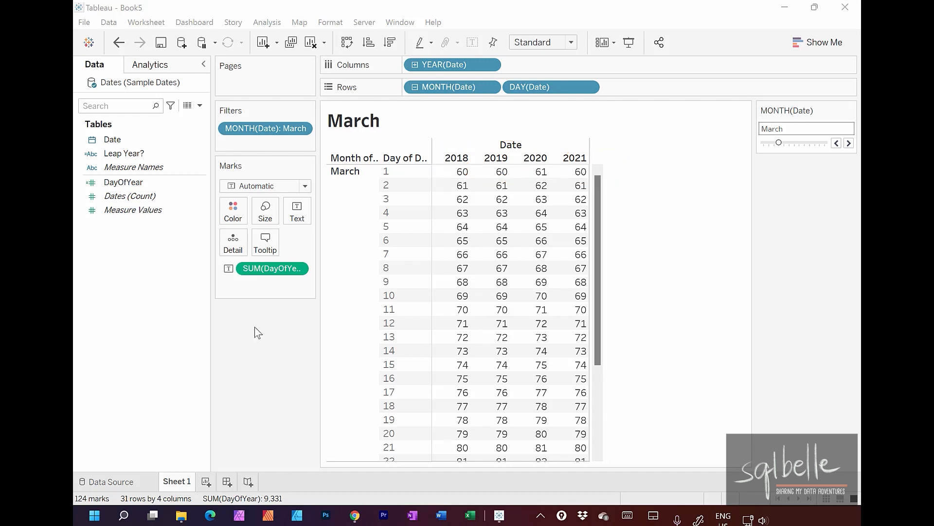
- Open the DayOfYear calculation for editing, widen its editor and move it clear of the table's first rows
right_click(164, 183)
click(203, 254)
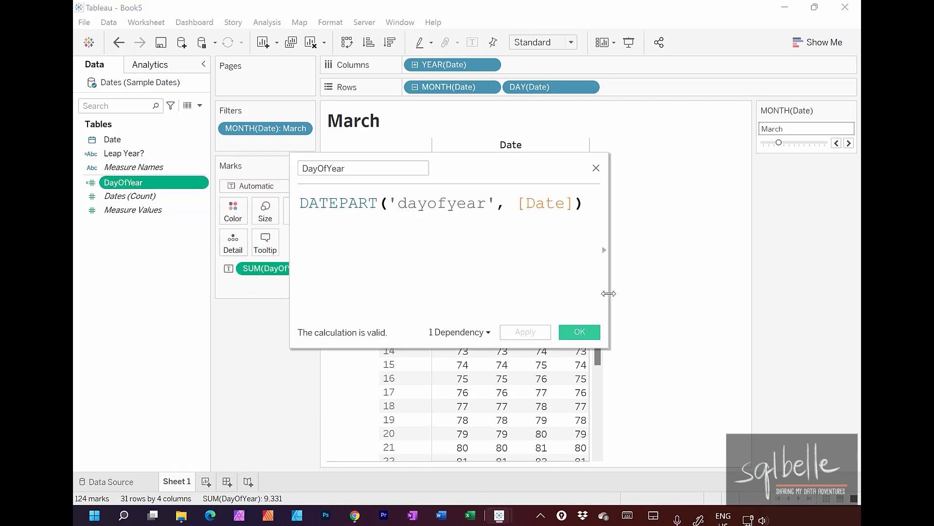
drag(606, 293, 703, 294)
drag(290, 280, 234, 281)
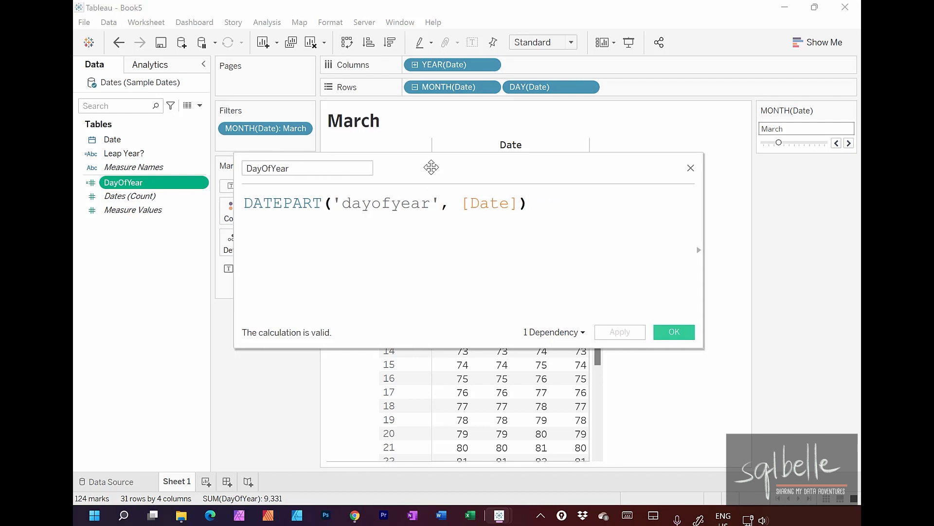
drag(428, 166, 437, 262)
- Append a plus sign and the condition IF YEAR([Date]) % 4 = 0 on a new line after the DATEPART expression
click(563, 294)
text(+)
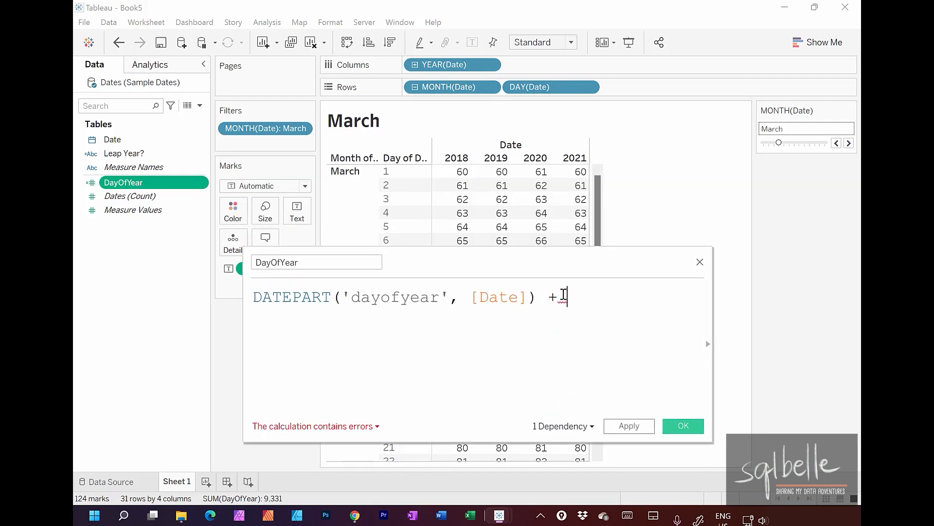
key(Return)
text(IF )
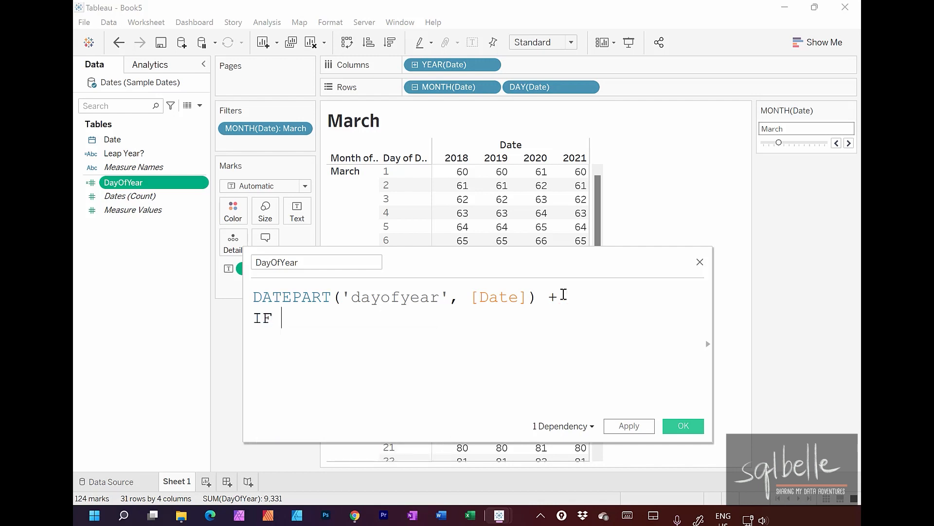
text(YEAR([Date]))
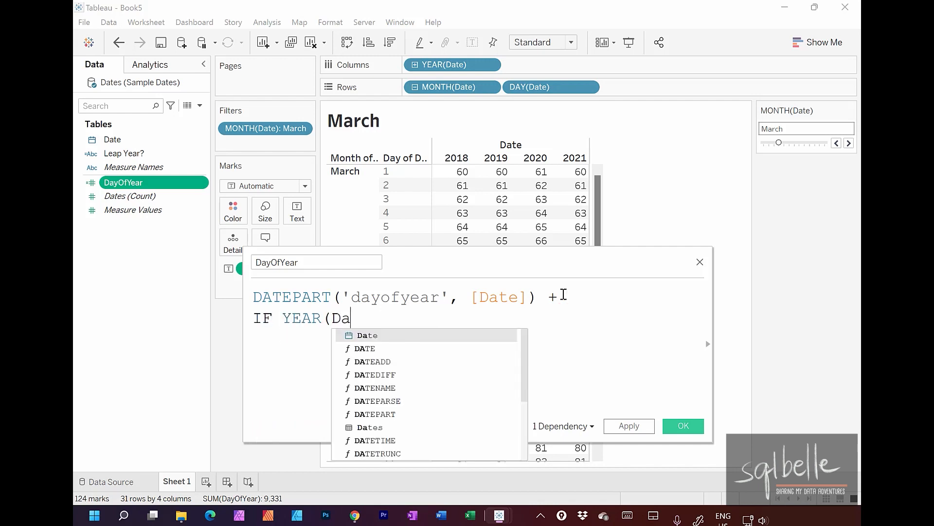
text( % 4)
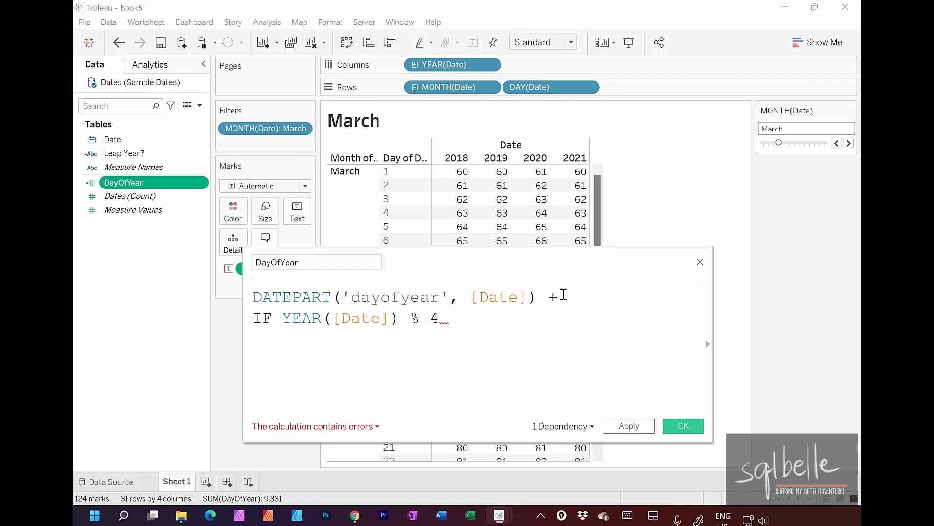
text( = )
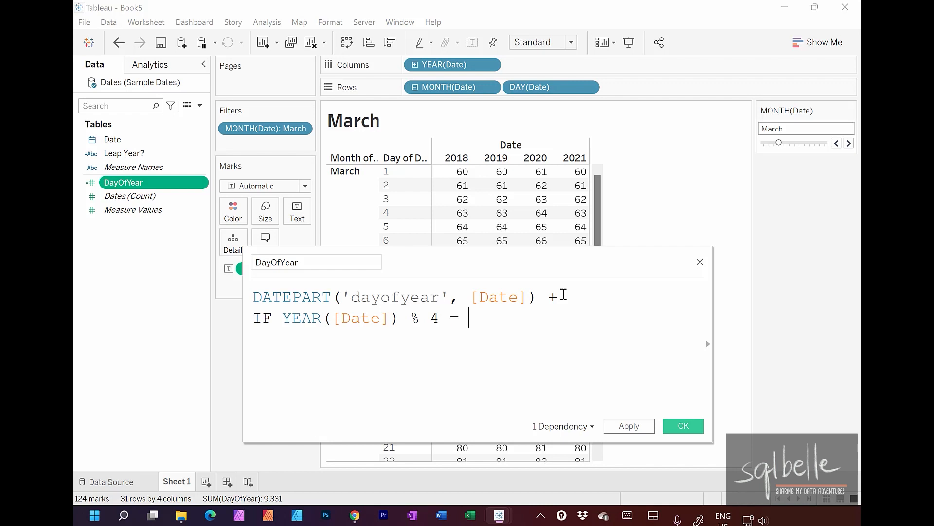
text(0)
- Complete the DayOfYear condition with THEN 0, ELSE 1 and END on separate lines
key(Return)
text(THEN 0)
key(Return)
text(EL)
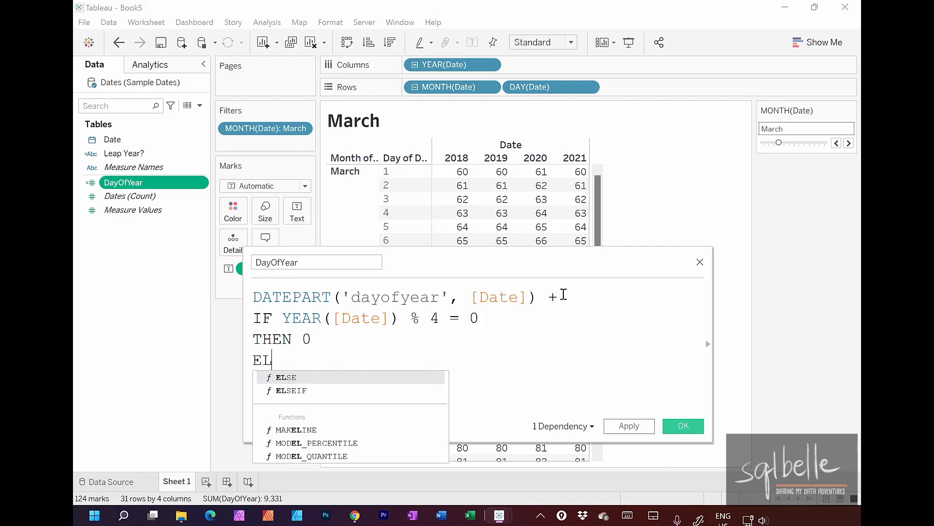
text(SE )
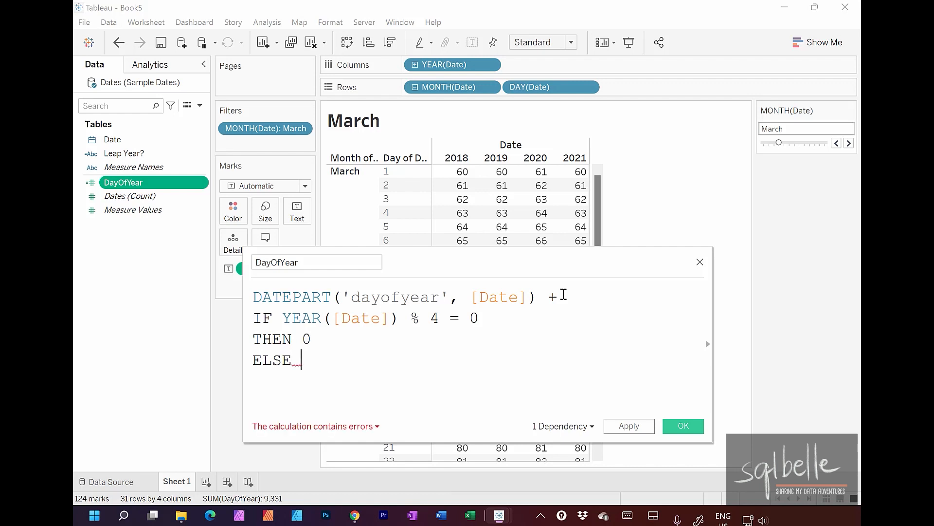
text(1)
key(Return)
text(END)
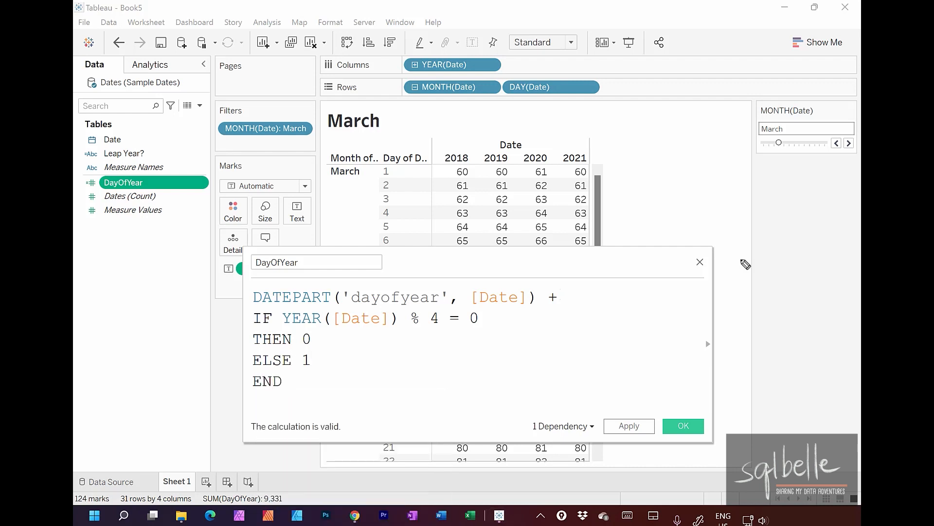
- Mark the DATEPART term, the plus sign and the 2018, 2019 and 2020 headers to review the adjustment logic, and clear the marks
mouse_move(309, 280)
mouse_down()
mouse_move(231, 307)
mouse_move(371, 315)
mouse_move(532, 307)
mouse_move(292, 278)
mouse_up()
mouse_move(544, 296)
mouse_down()
mouse_move(573, 298)
mouse_move(550, 324)
mouse_up()
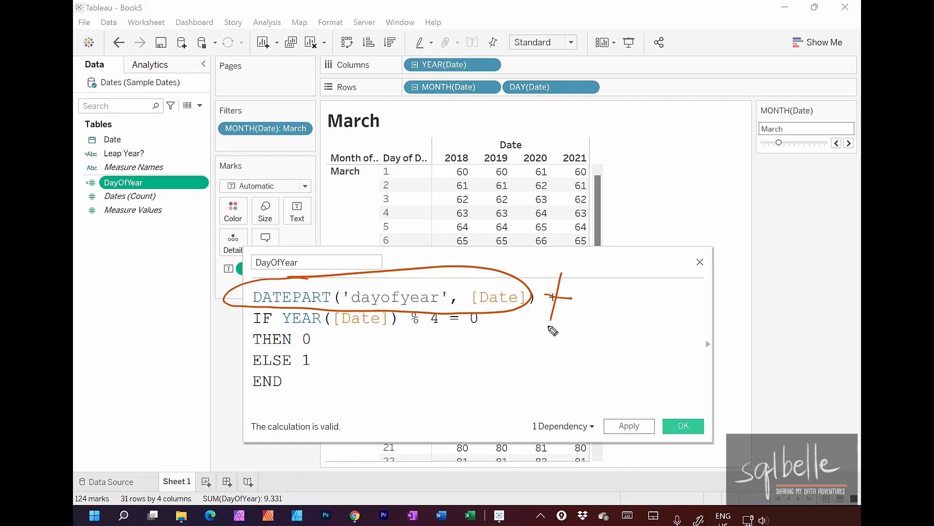
drag(544, 139, 557, 159)
drag(484, 102, 467, 142)
drag(516, 102, 507, 135)
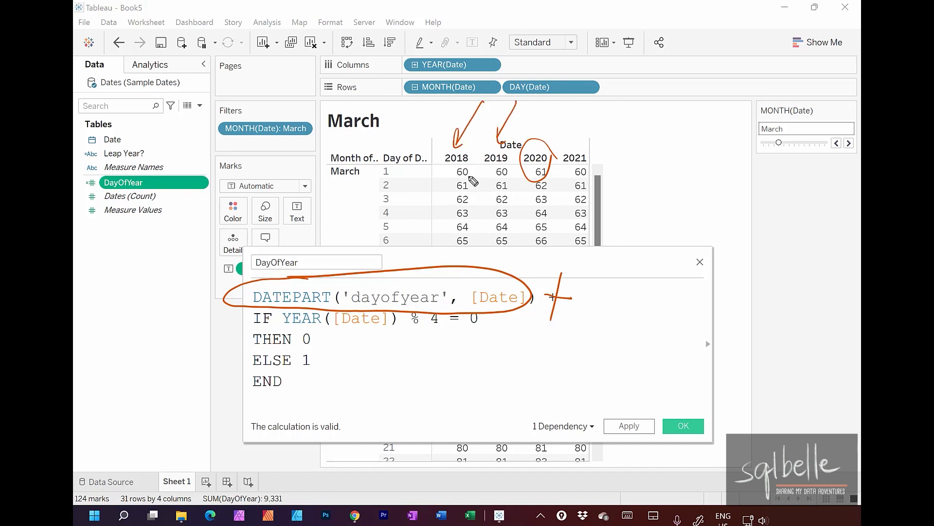
mouse_move(476, 168)
mouse_down()
mouse_move(446, 181)
mouse_move(444, 169)
mouse_up()
key(Escape)
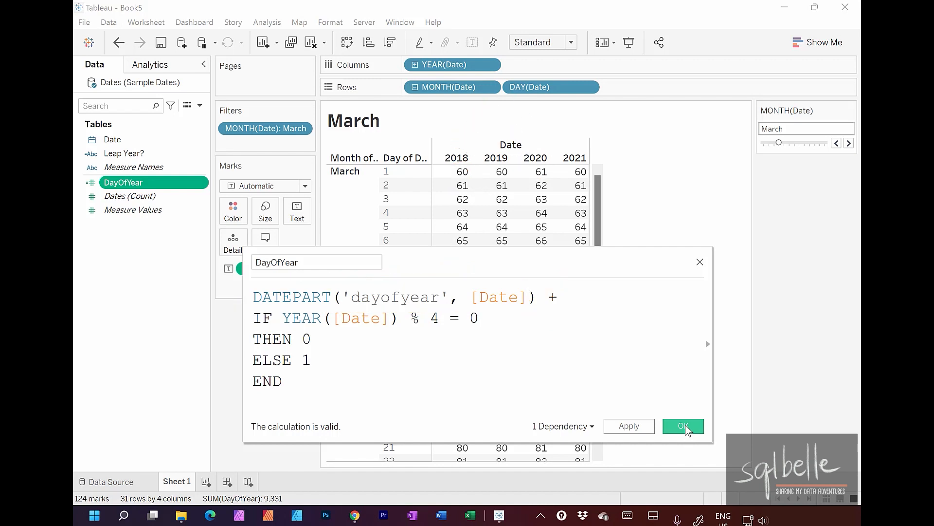
- Save the edited DayOfYear calculation and circle the March values across the four years
click(683, 425)
mouse_move(584, 151)
mouse_down()
mouse_move(567, 345)
mouse_move(608, 168)
mouse_up()
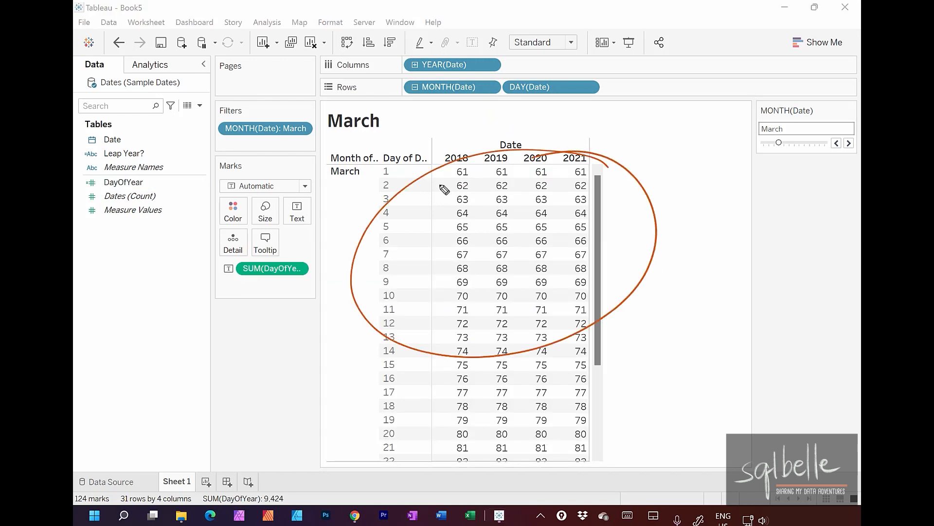